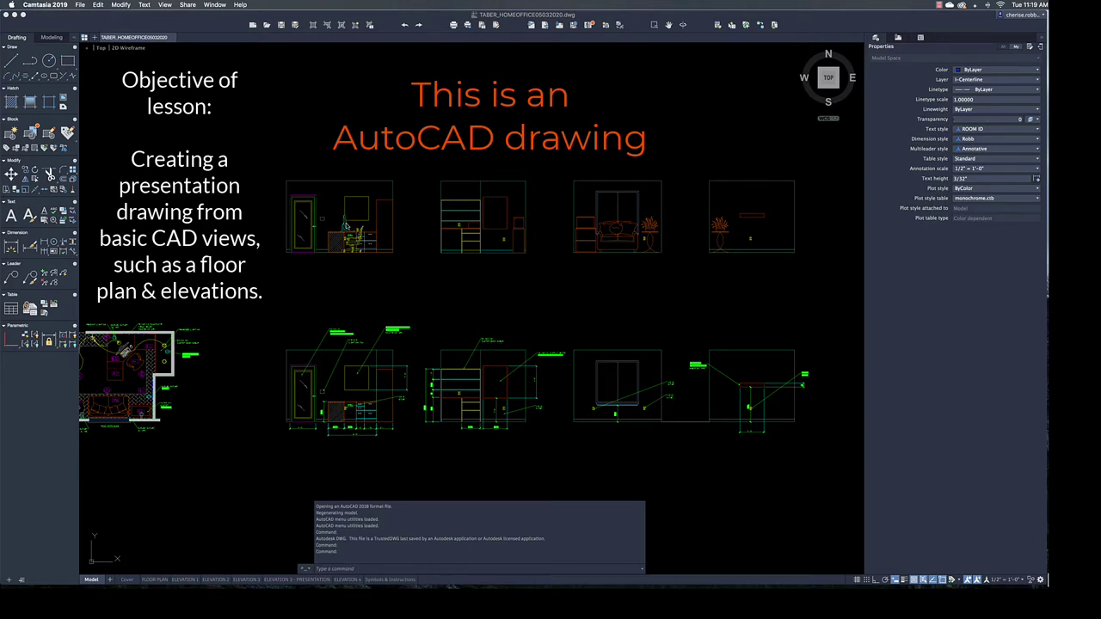
- Examine the floor plan and both rows of elevations in model space, moving the Layers palette clear of the drawing
scroll(173, 265, "up", 1)
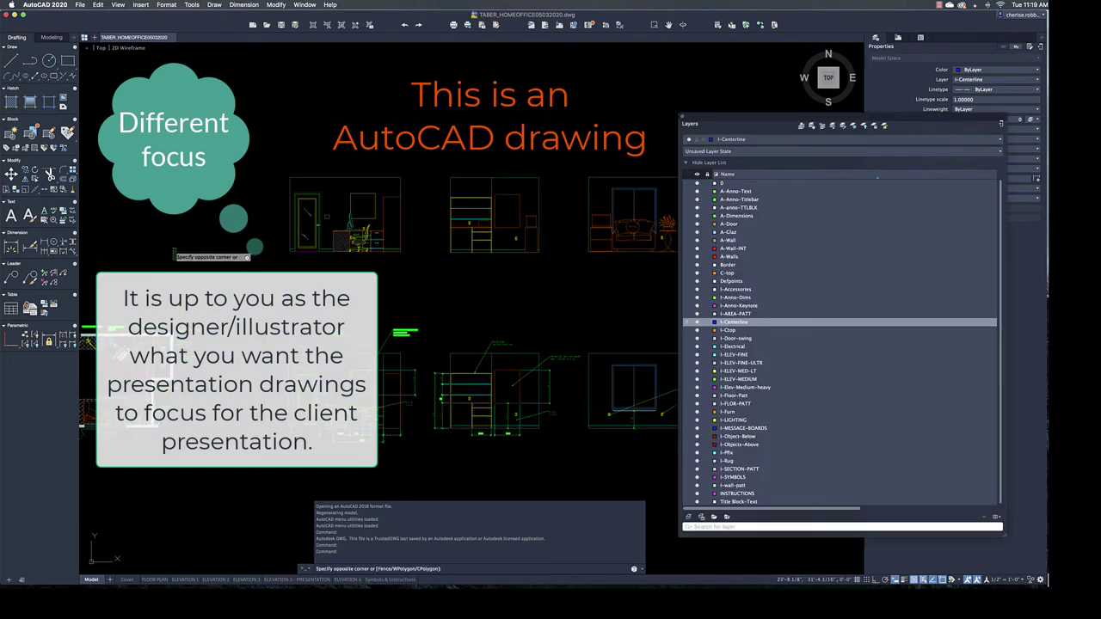
left_click(176, 259)
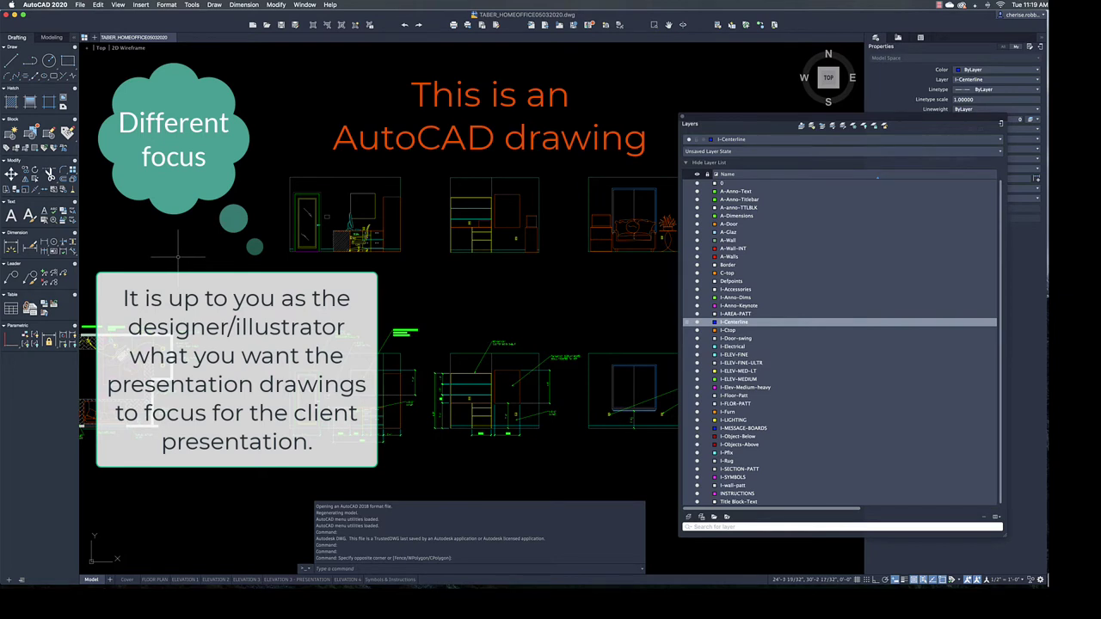
scroll(176, 259, "up", 1)
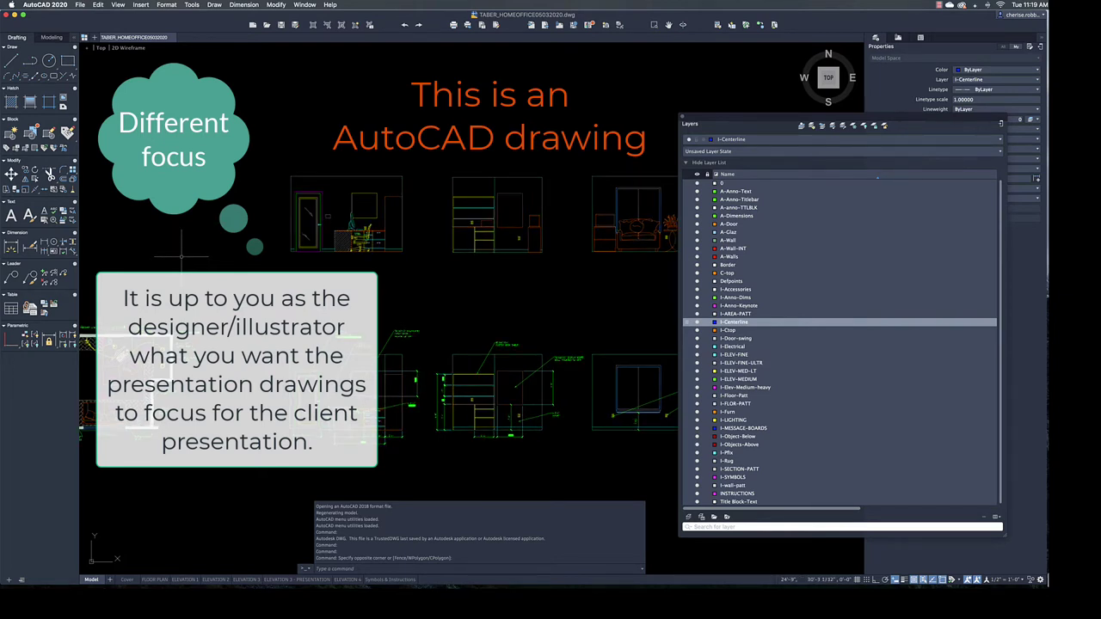
scroll(181, 256, "down", 2)
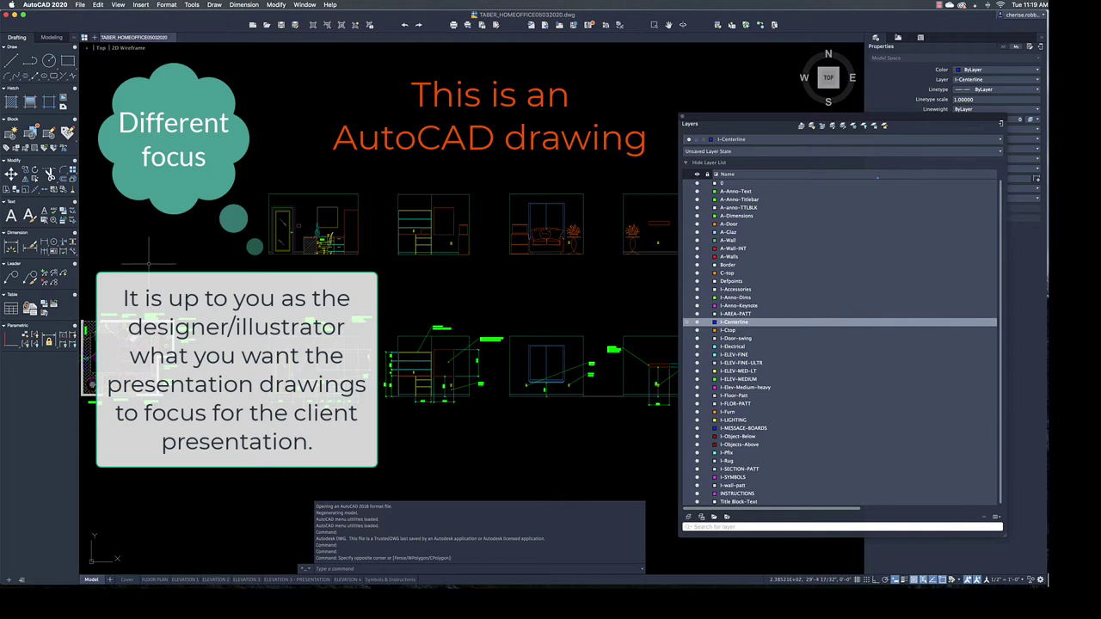
scroll(148, 261, "down", 1)
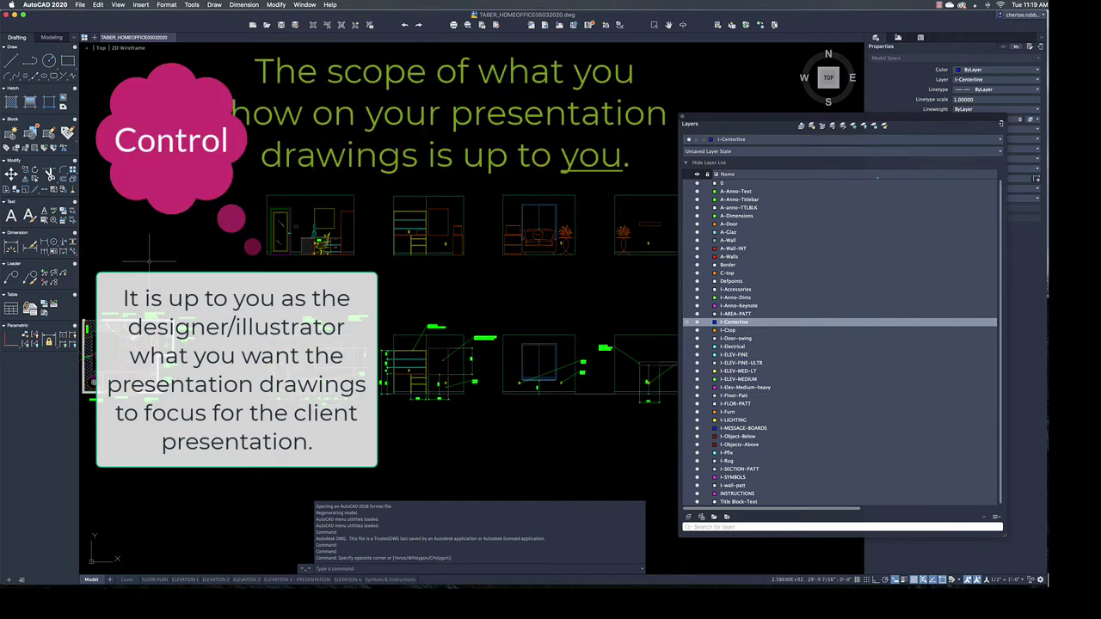
middle_click_drag(148, 261, 279, 221)
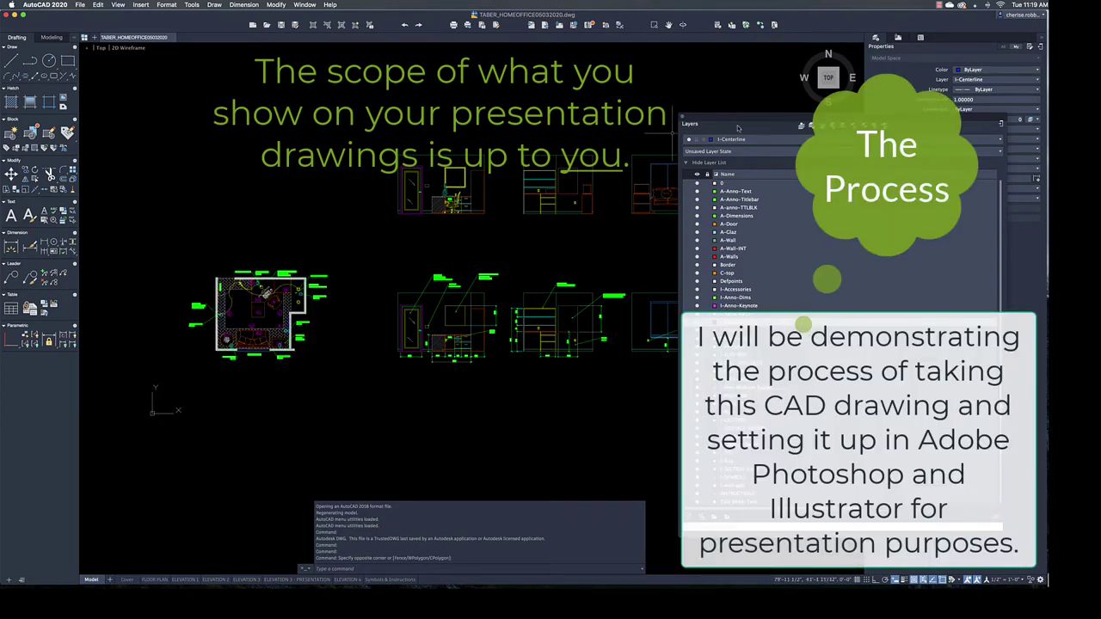
left_click_drag(739, 119, 885, 118)
scroll(635, 249, "up", 1)
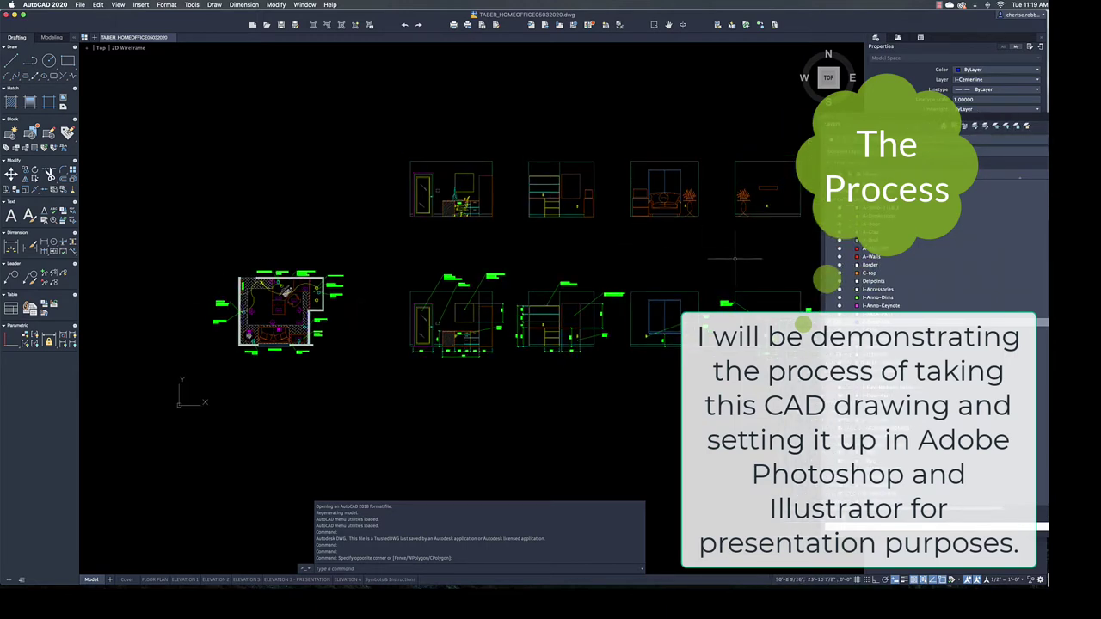
scroll(713, 253, "up", 1)
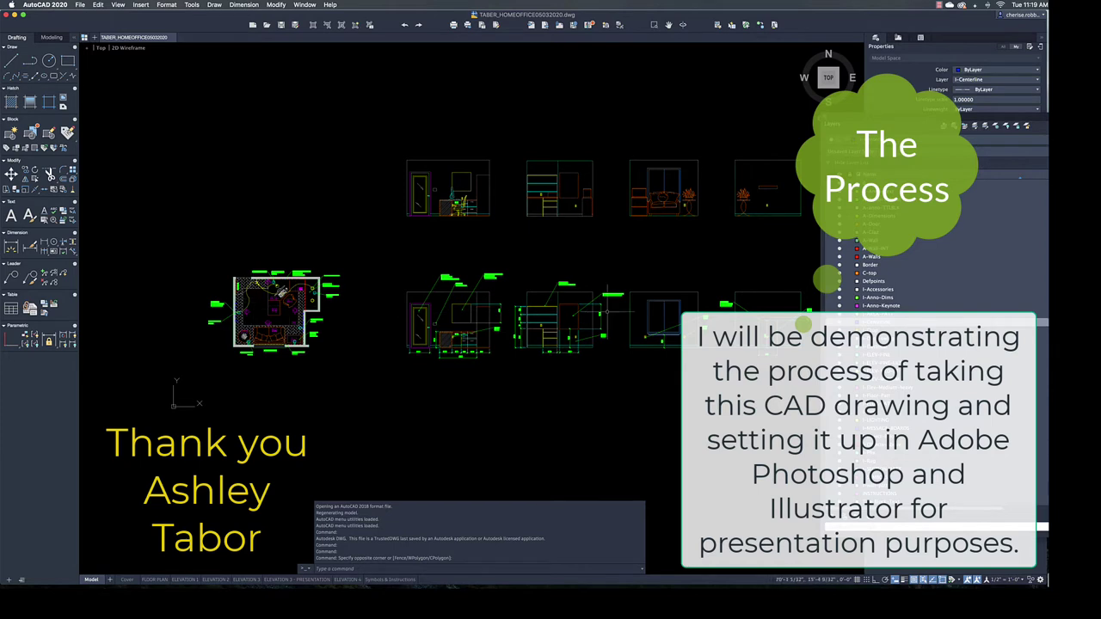
scroll(736, 301, "up", 1)
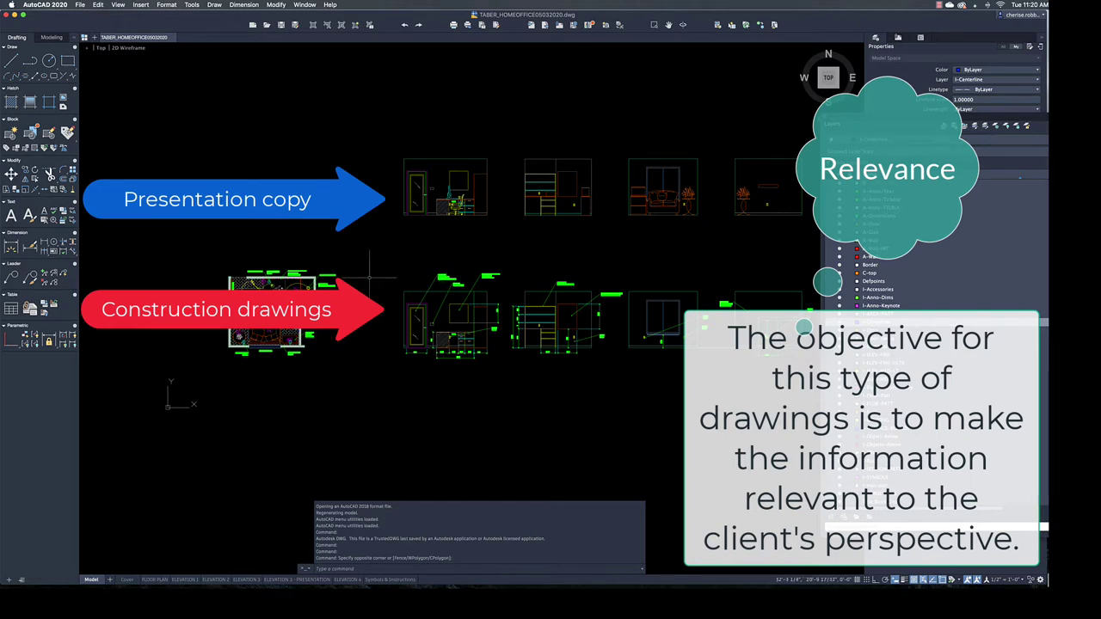
scroll(371, 280, "up", 1)
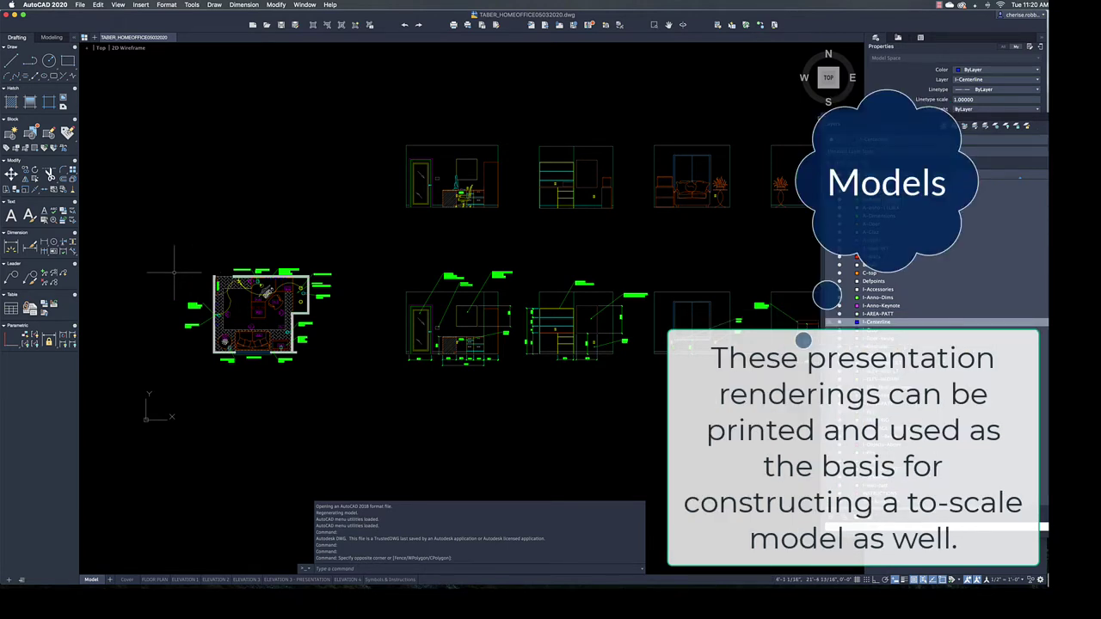
scroll(177, 276, "down", 1)
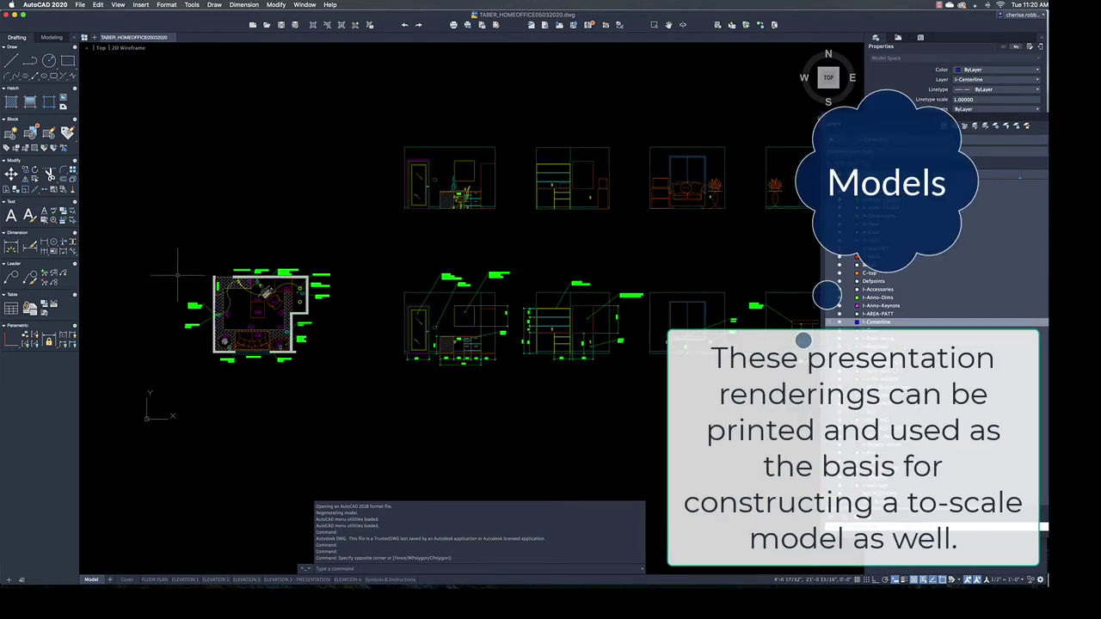
scroll(155, 478, "down", 1)
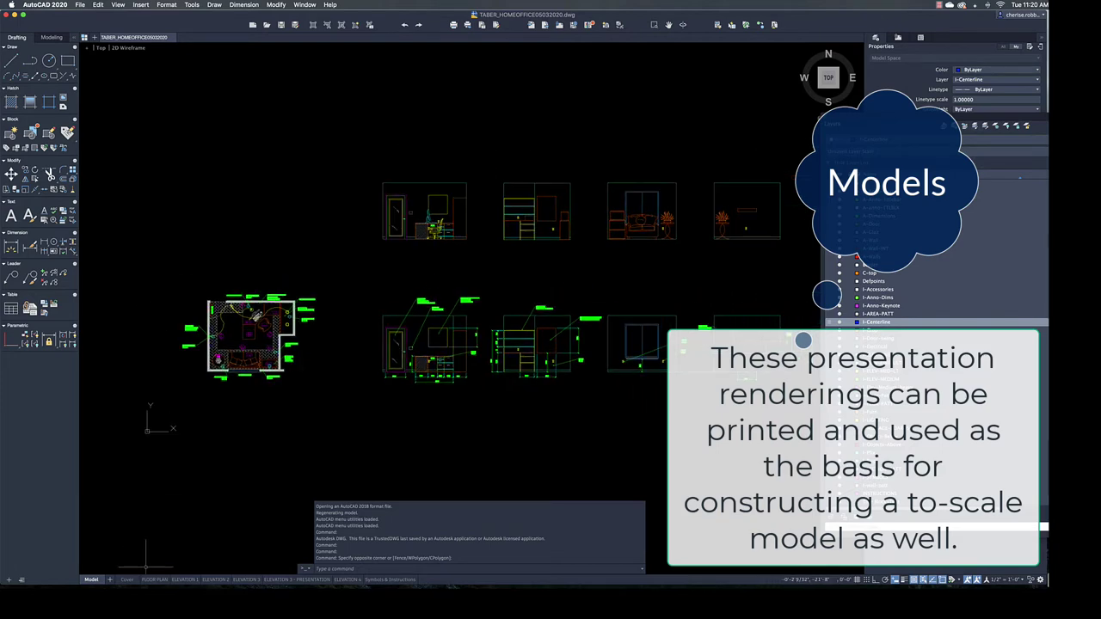
scroll(151, 564, "up", 3)
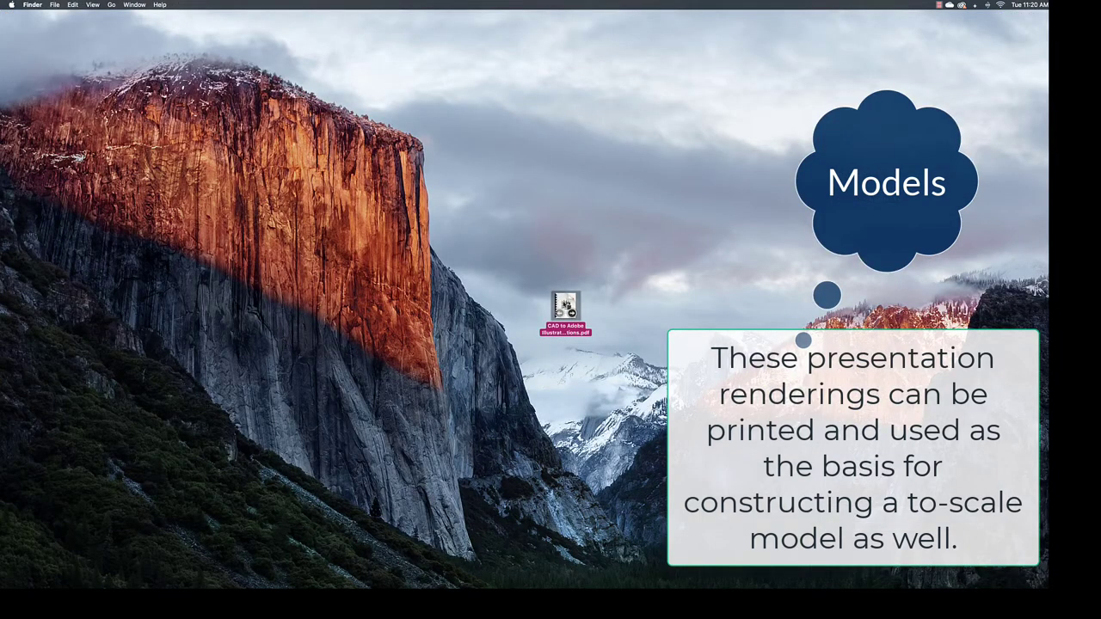
- Open the CAD to Adobe Illustrator Instructions PDF from the desktop and read its Illustrator tools, keyboard commands and Start with a CAD drawing pages
double_click(566, 305)
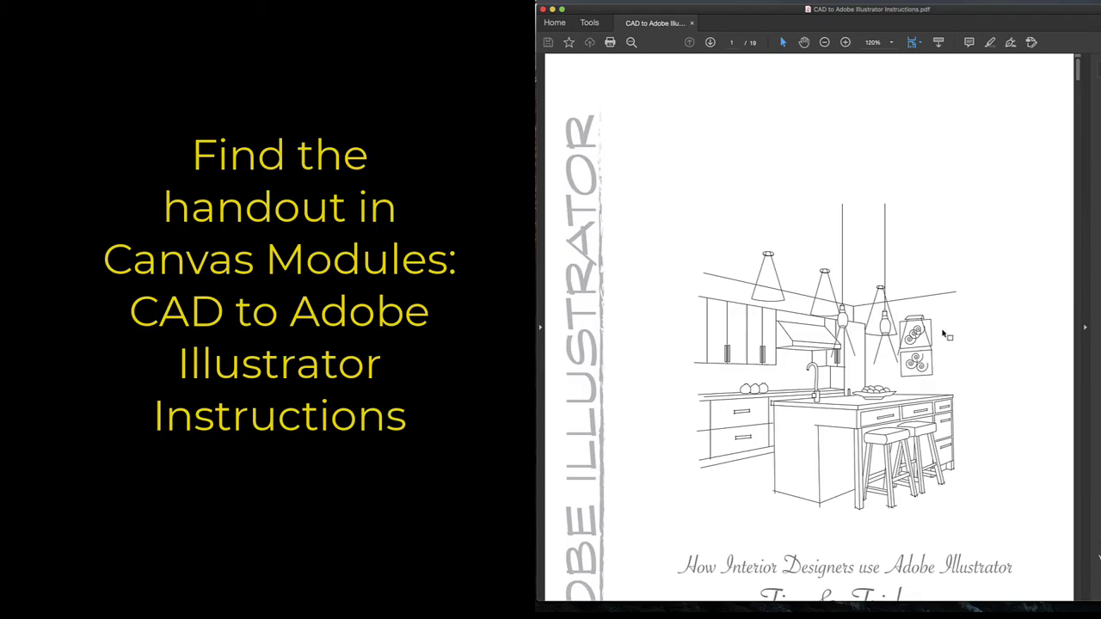
scroll(944, 335, "down", 2)
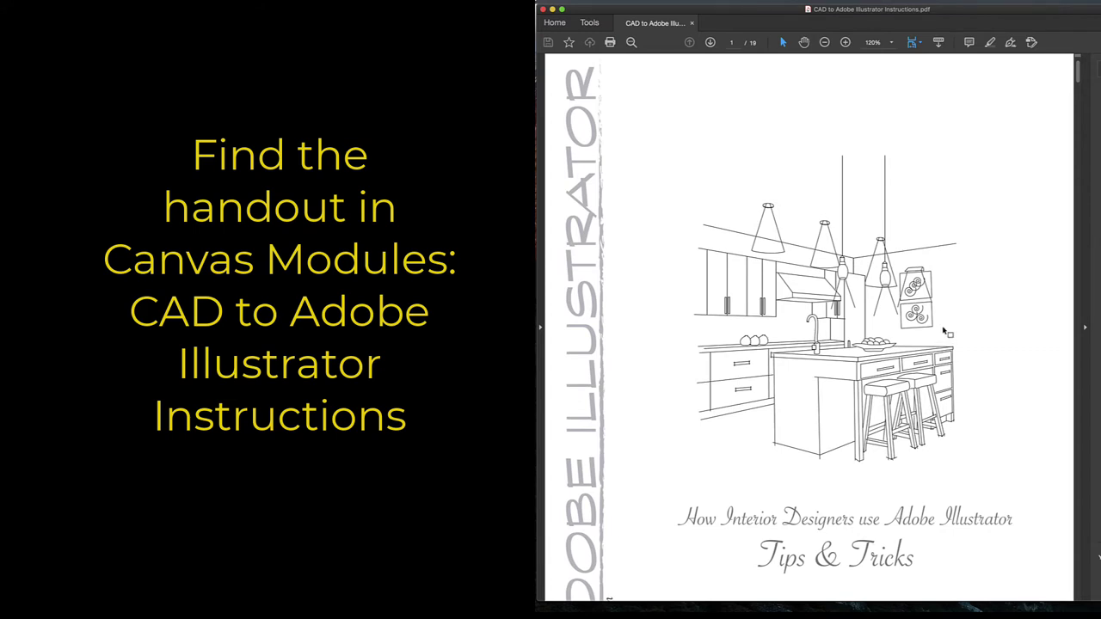
scroll(944, 329, "down", 2)
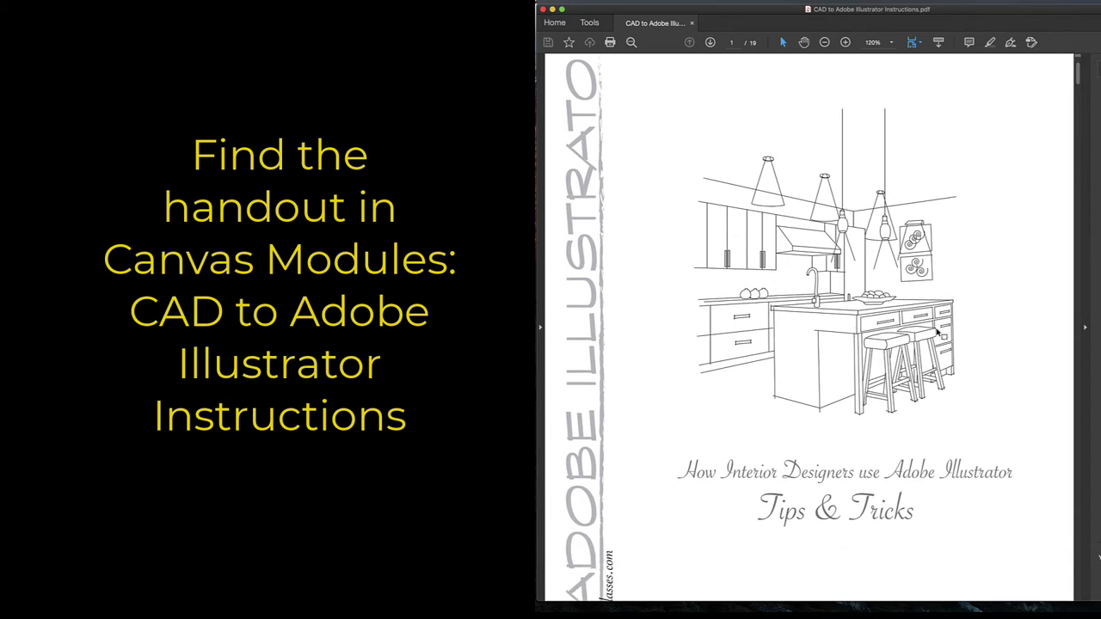
scroll(936, 332, "down", 20)
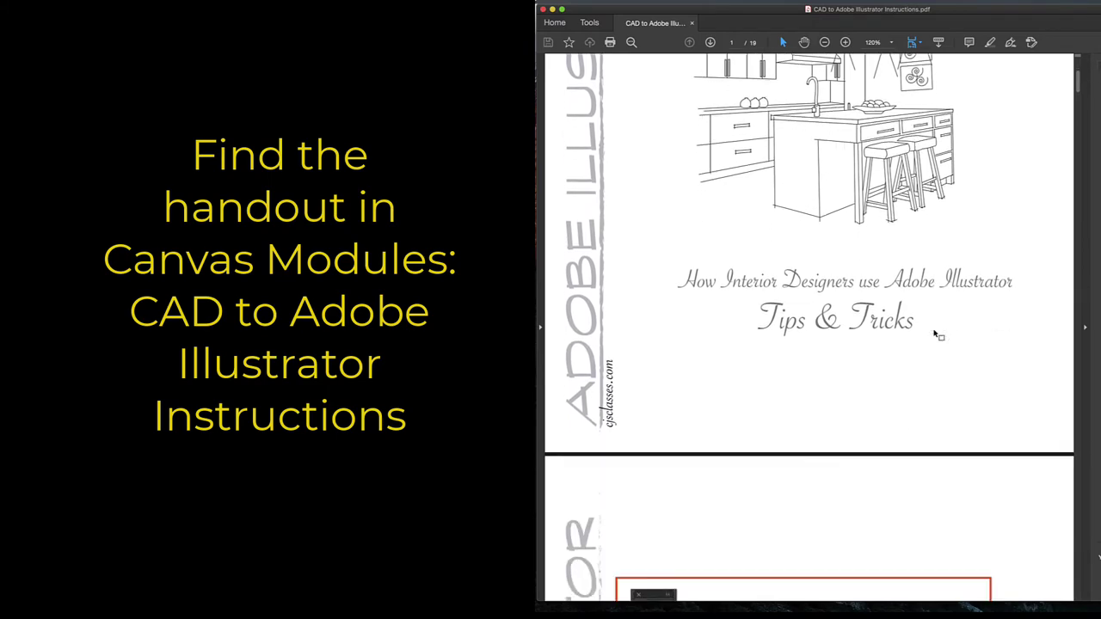
scroll(933, 330, "up", 3)
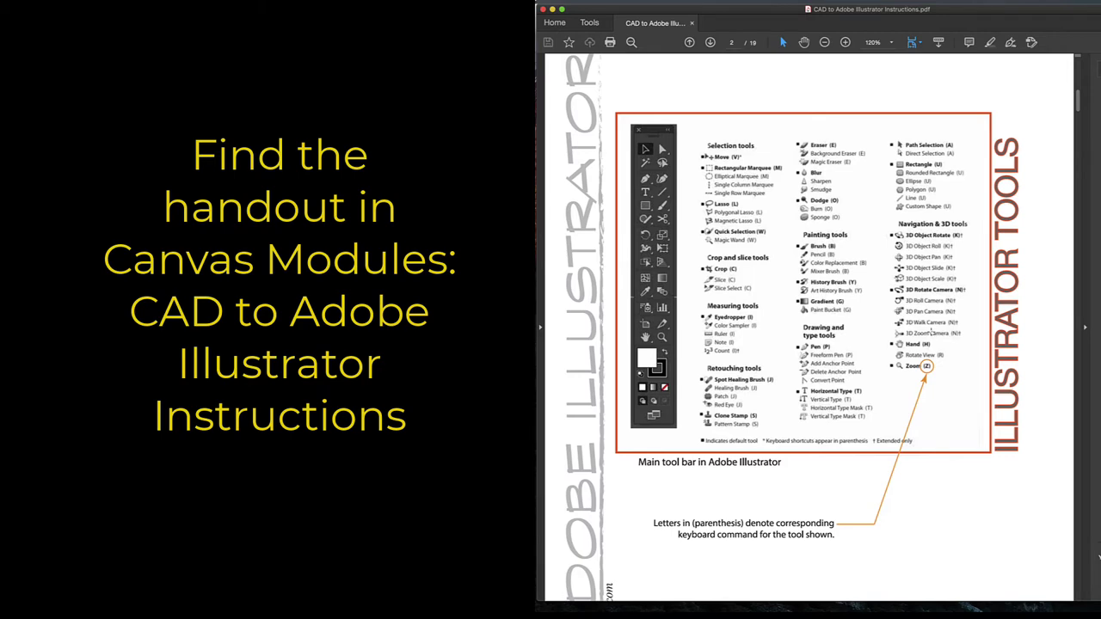
scroll(908, 334, "down", 20)
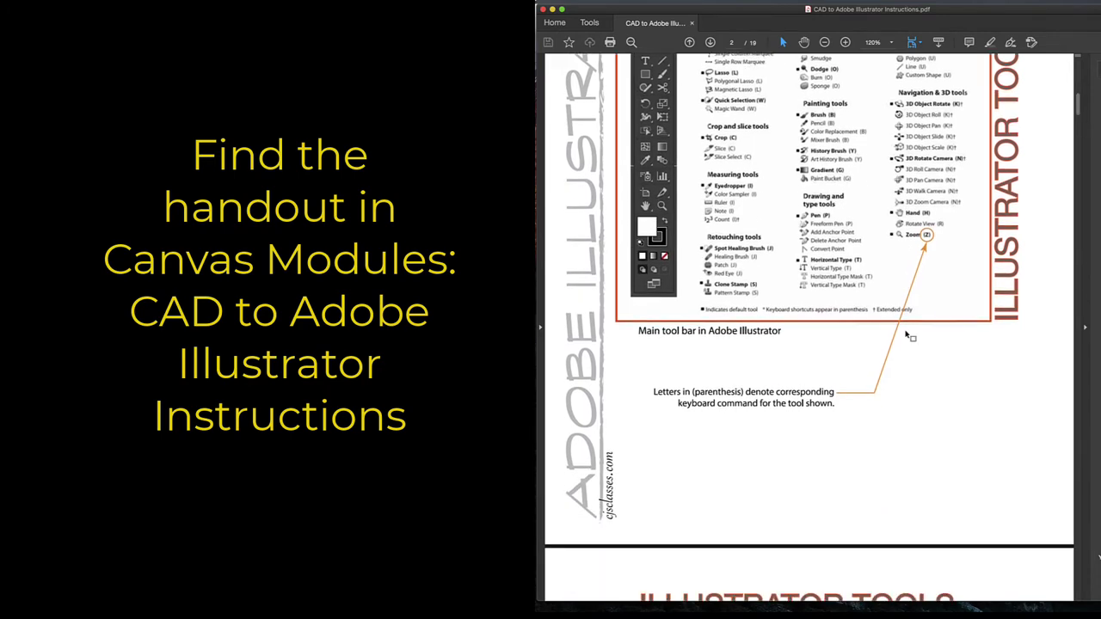
scroll(908, 336, "down", 3)
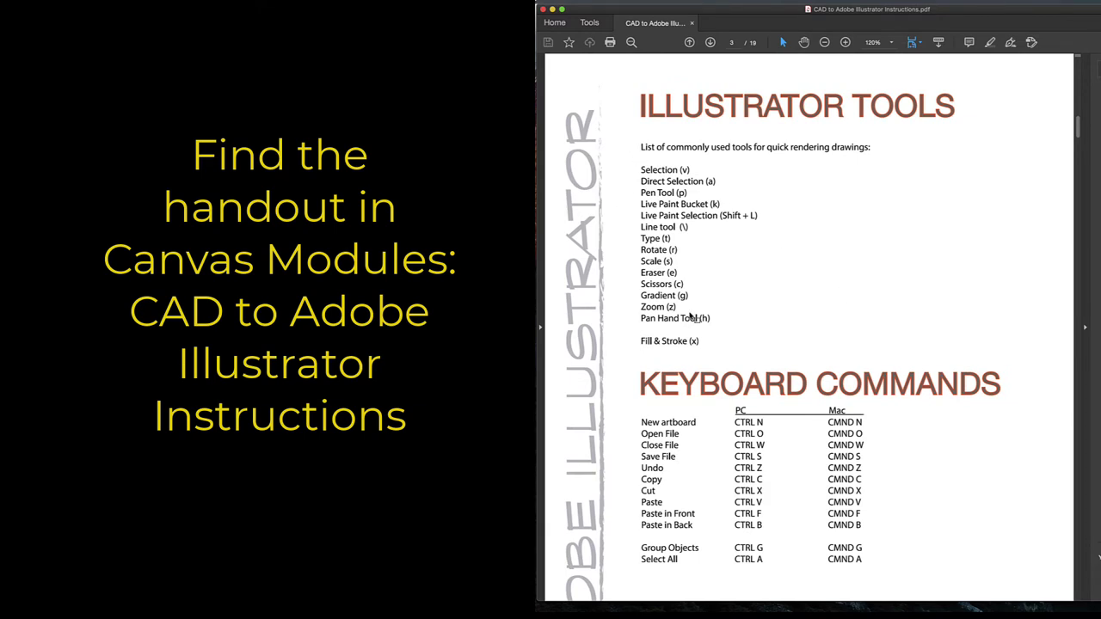
scroll(696, 346, "up", 1)
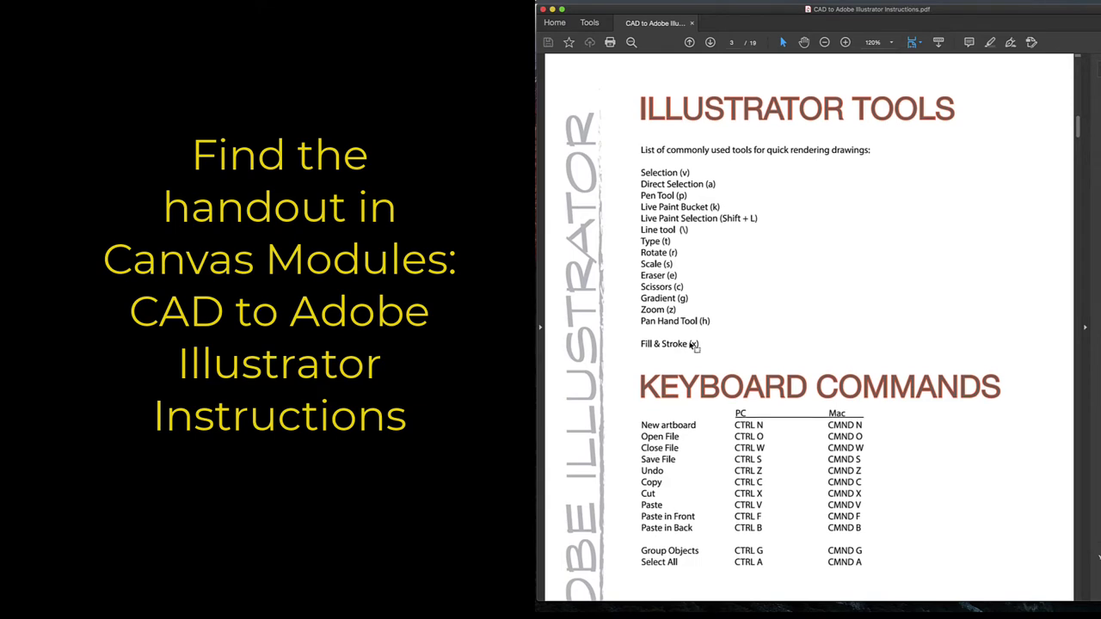
scroll(678, 420, "down", 1)
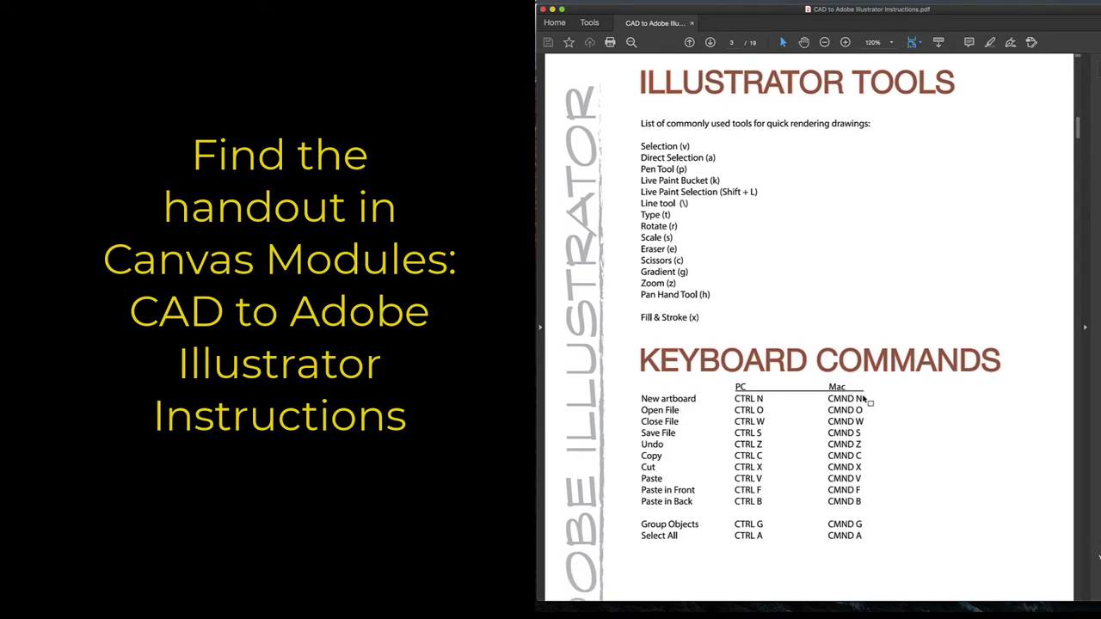
scroll(865, 400, "down", 5)
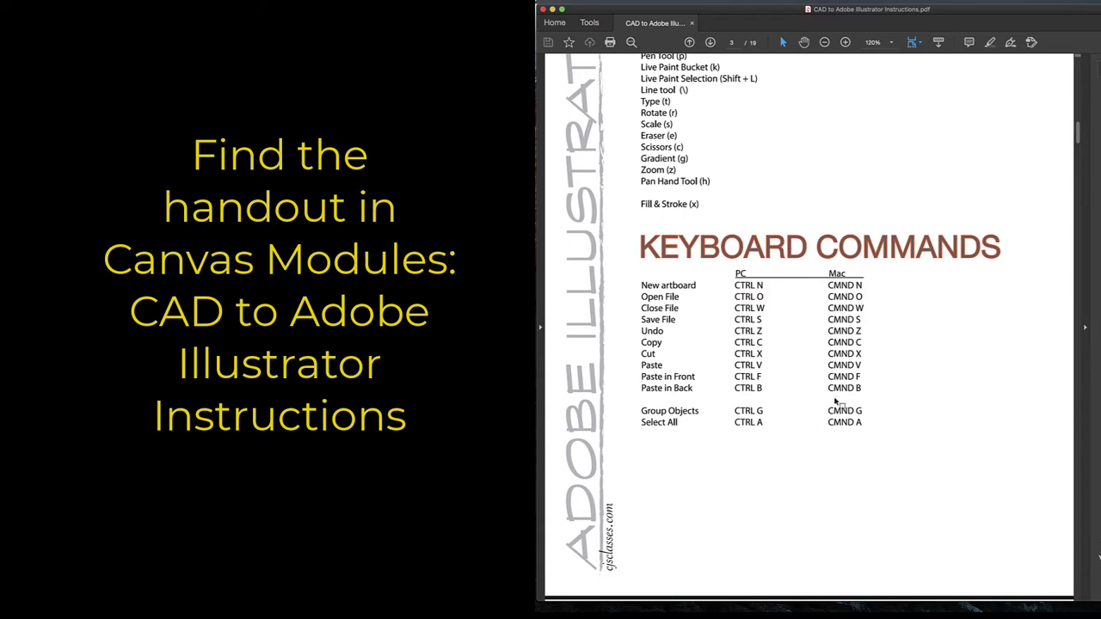
scroll(844, 444, "down", 20)
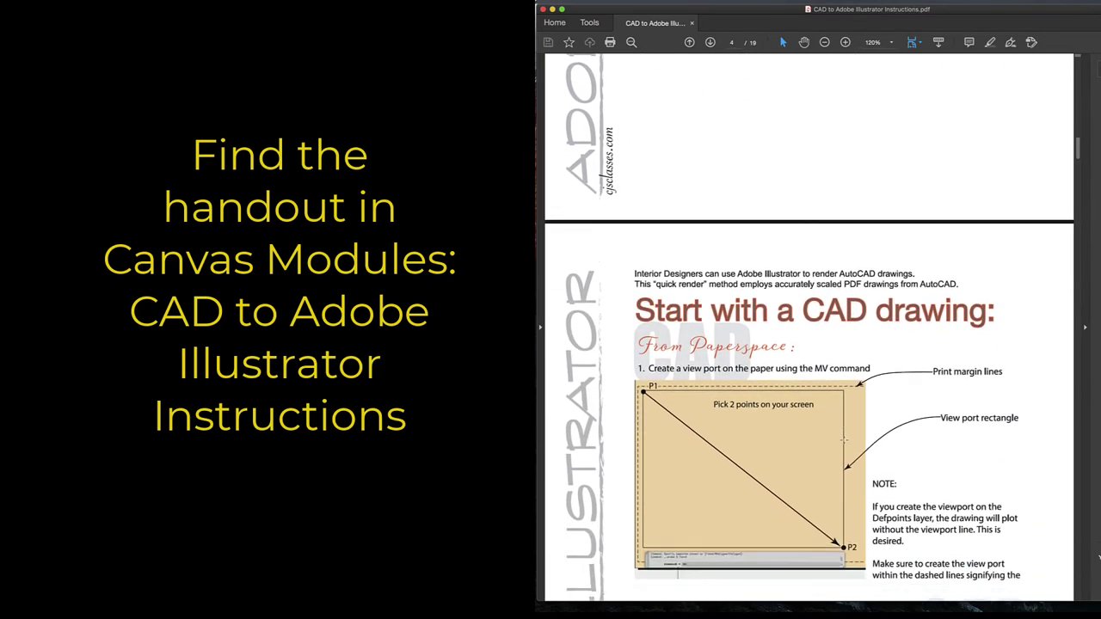
scroll(844, 444, "down", 2)
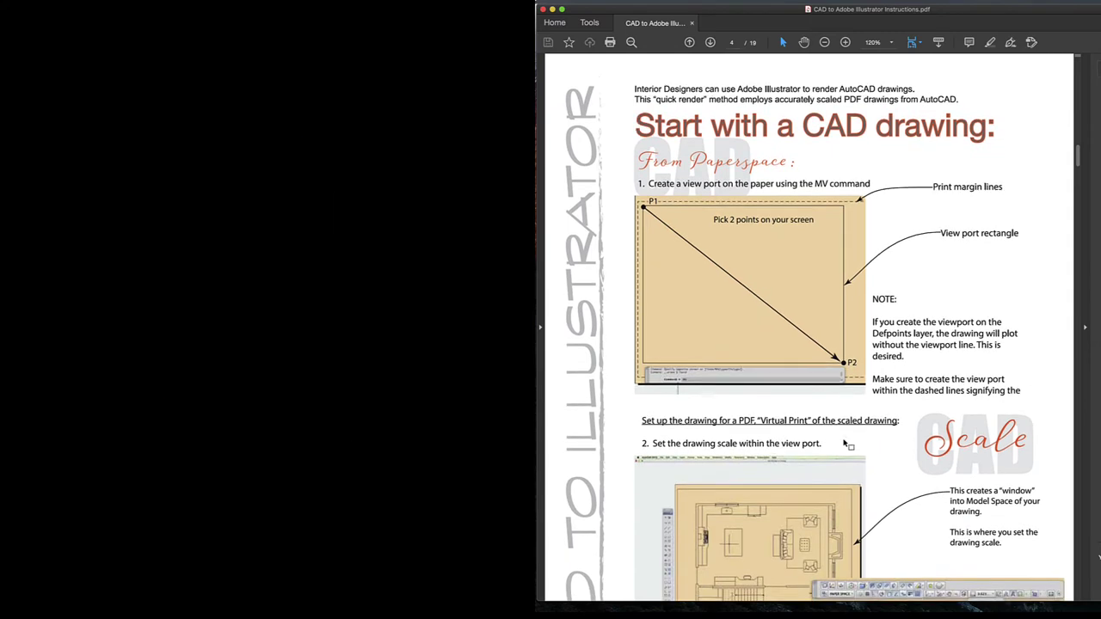
scroll(844, 441, "up", 1)
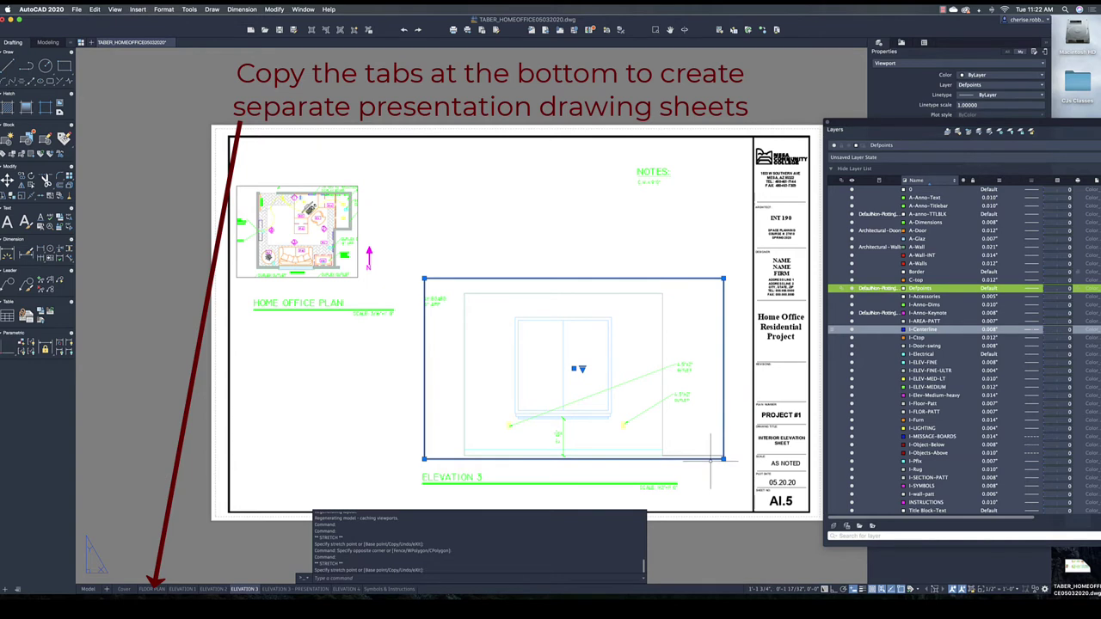
- In AutoCAD, turn object snap off and narrow the ELEVATION 3 sheet's large elevation viewport by moving its left edge inward about 3/4"
key("Escape")
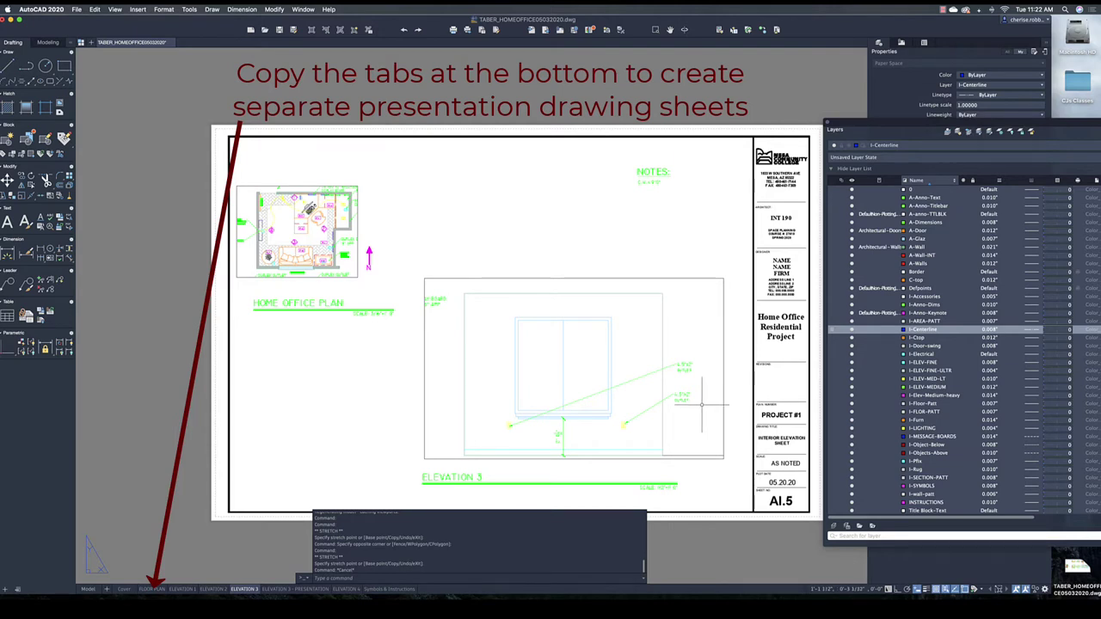
left_click(424, 321)
left_click(425, 278)
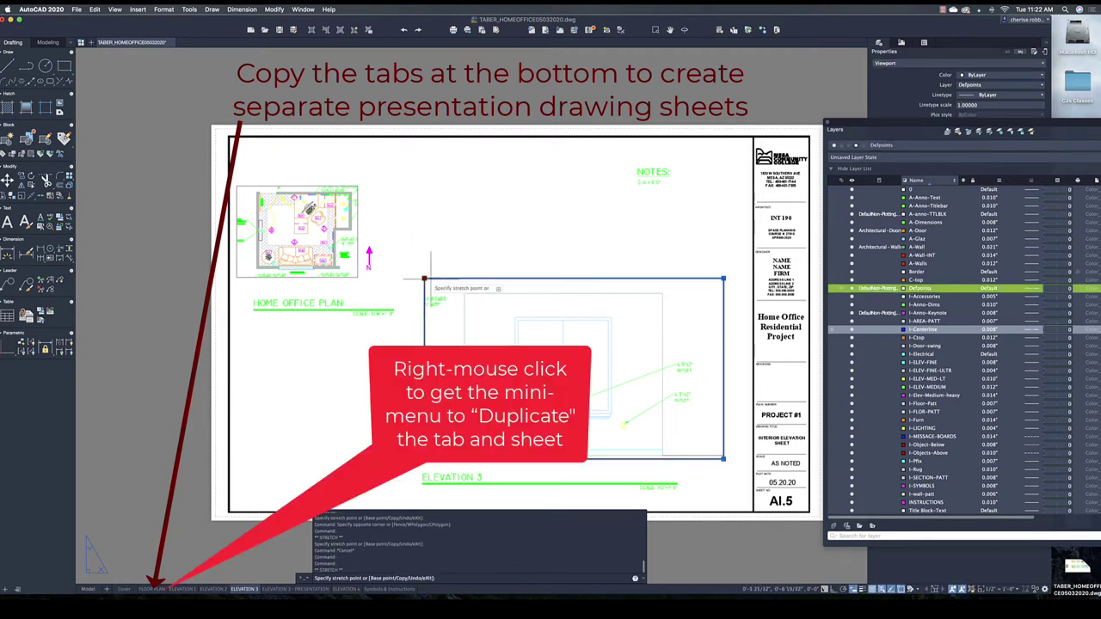
left_click(426, 277)
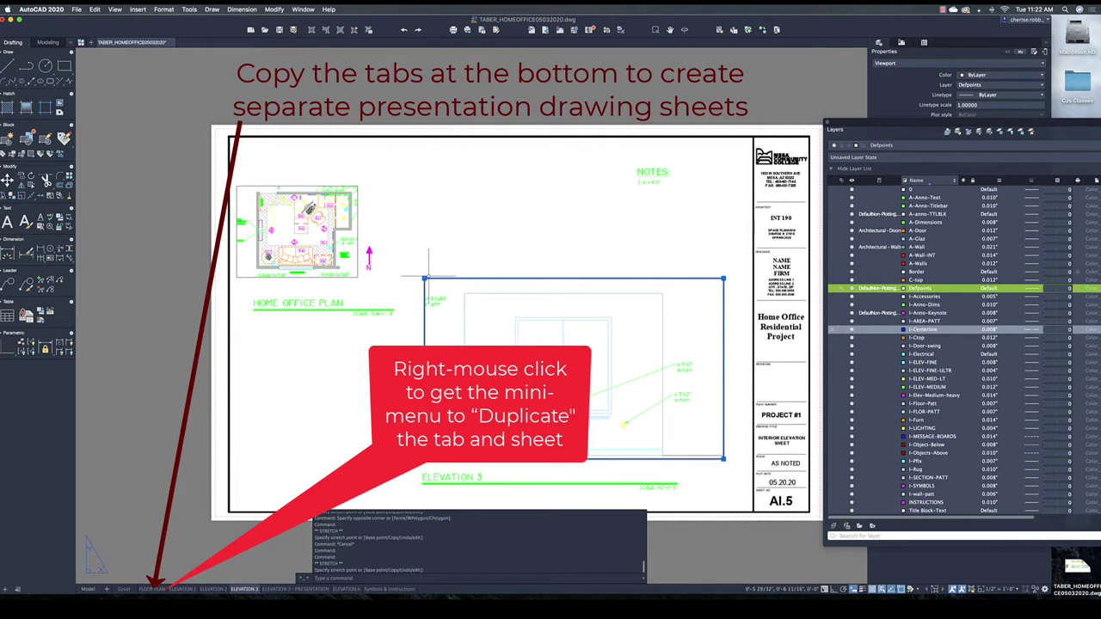
left_click(424, 278)
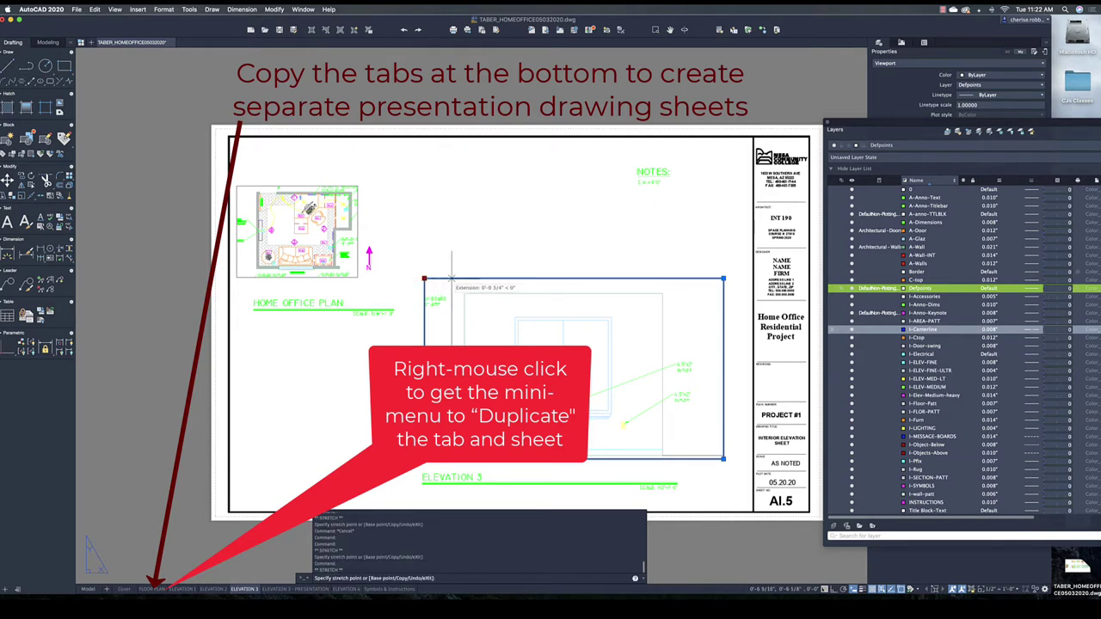
key("F3")
left_click(452, 277)
key("Escape")
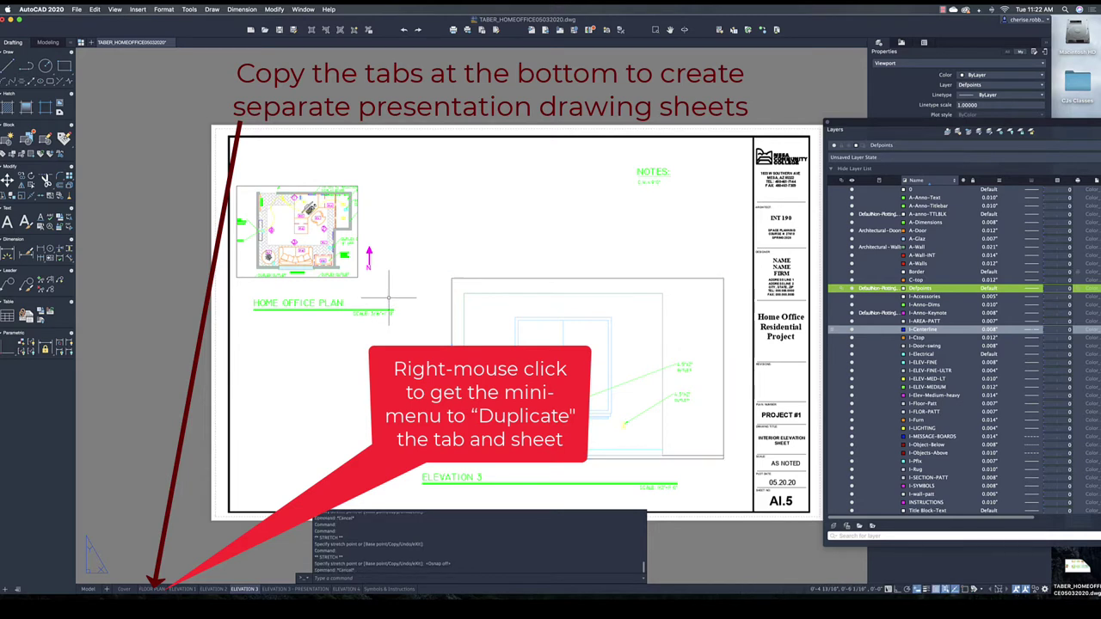
key("Escape")
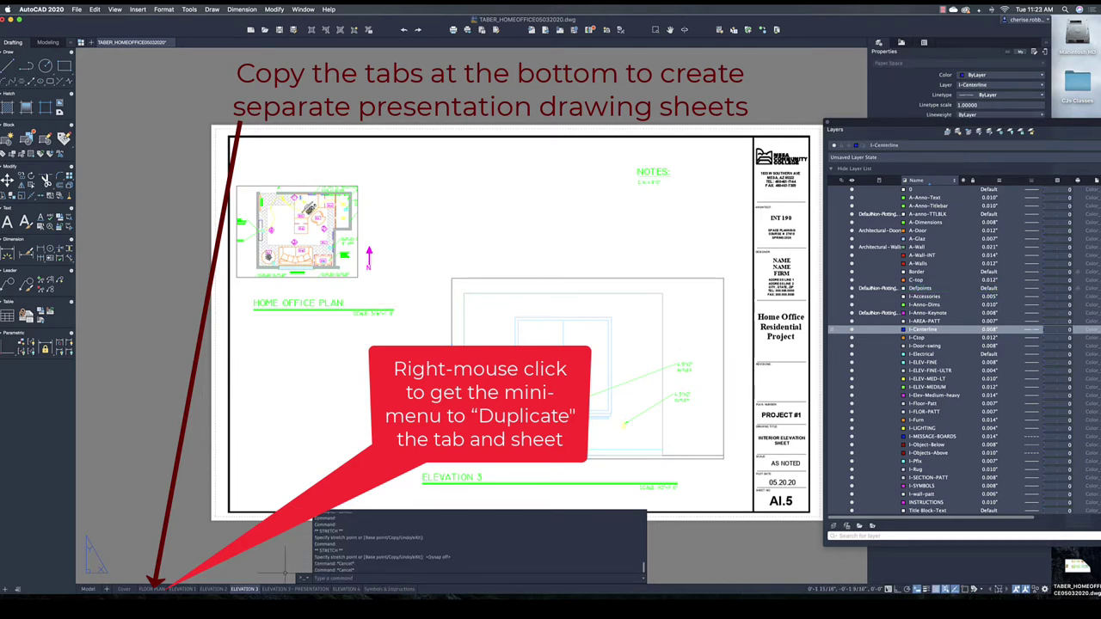
- Make the FLOOR PLAN layout current and duplicate it as a separate sheet
left_click(148, 590)
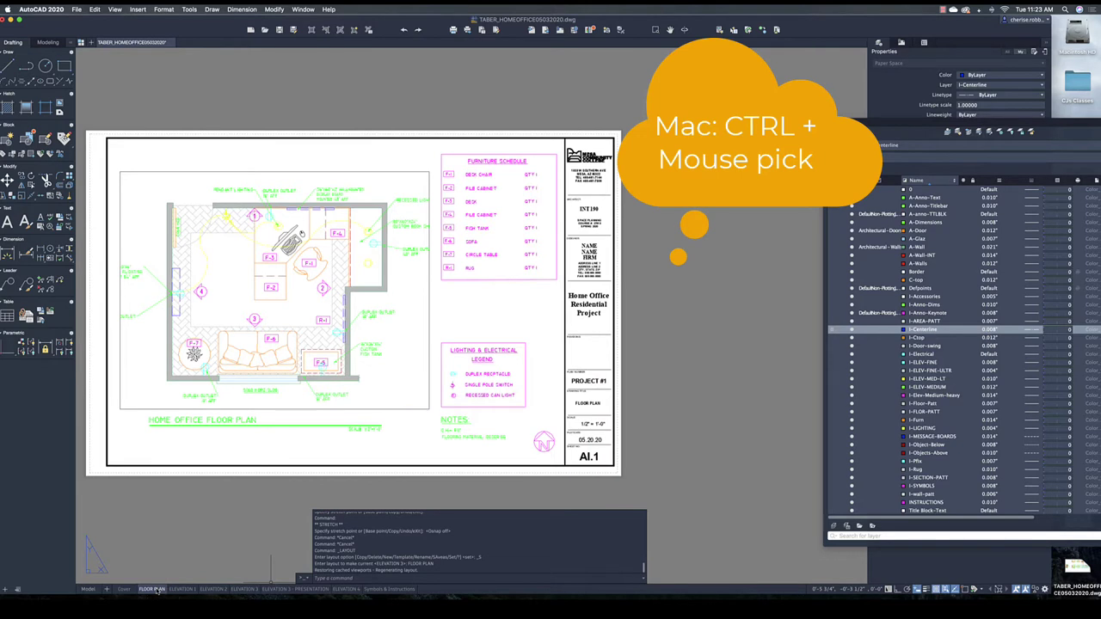
left_click(157, 591, "ctrl")
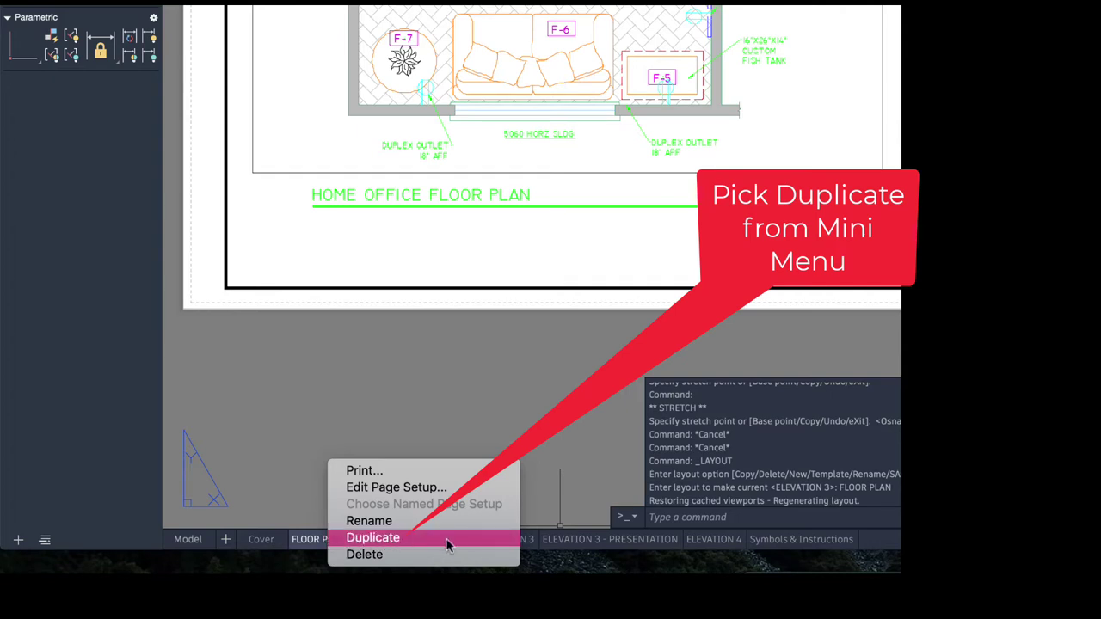
left_click(448, 541)
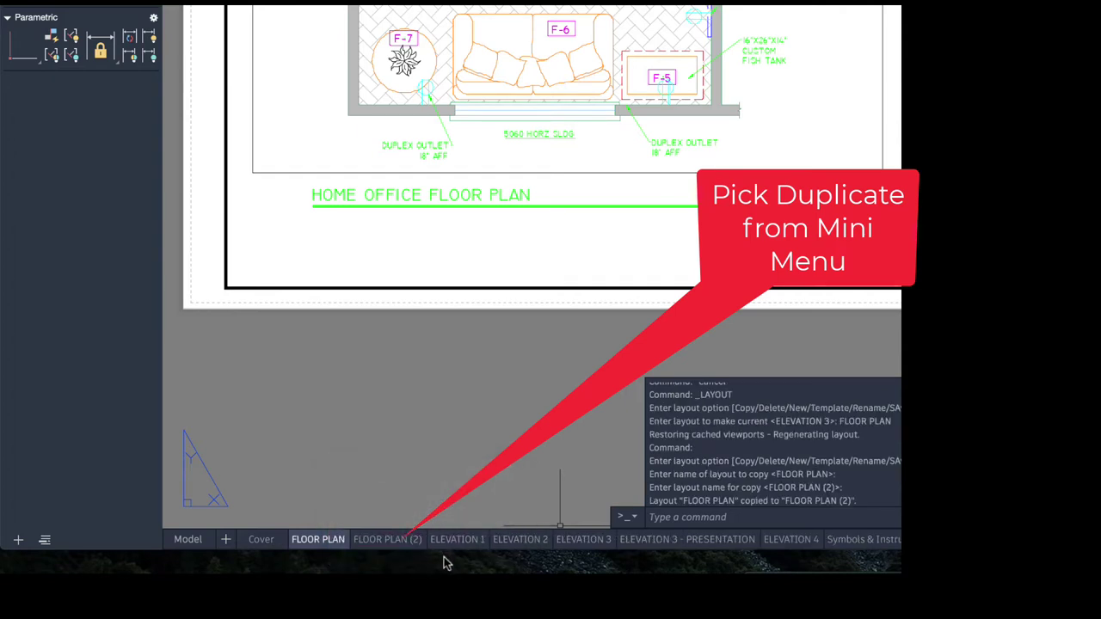
- Move the duplicated floor plan layout to the end of the sheets, rename it FP Presentation and keep it current
left_click_drag(387, 548, 887, 542)
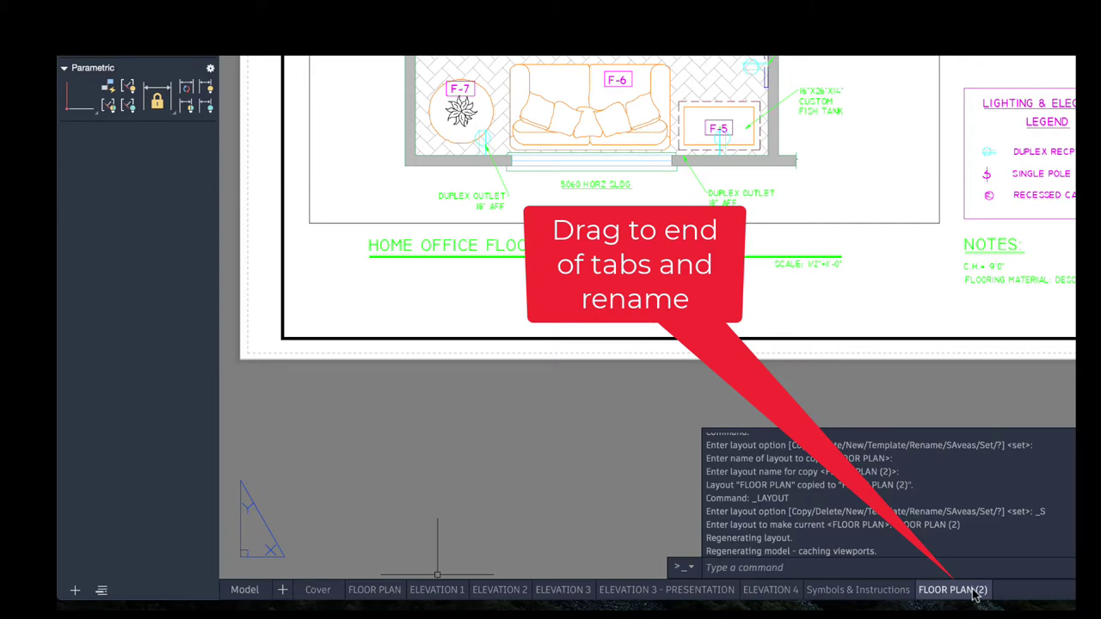
right_click(976, 596)
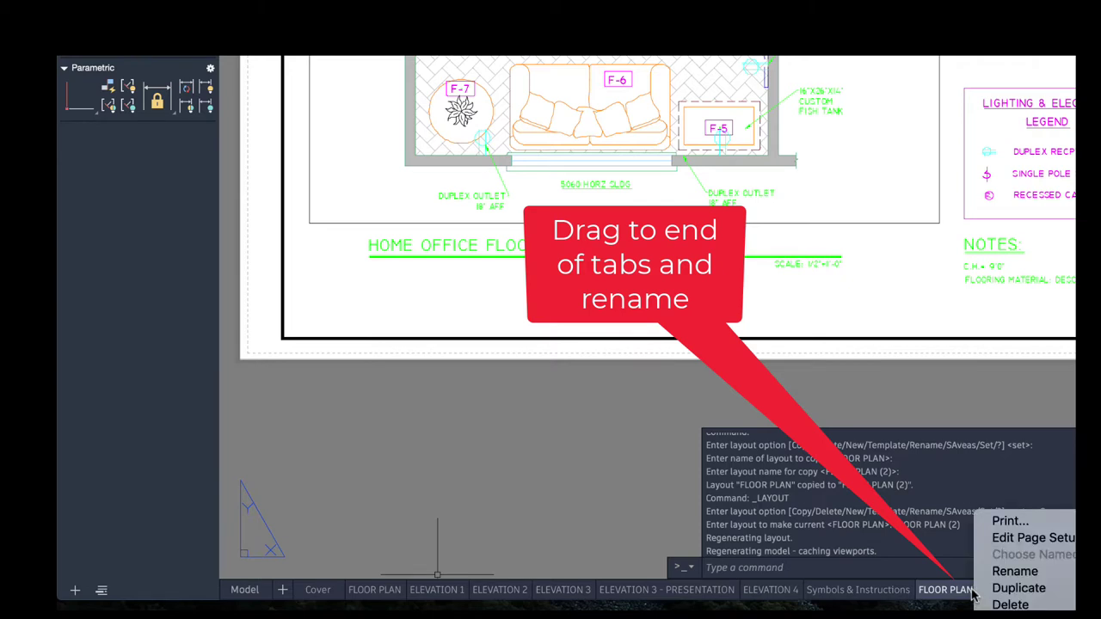
left_click(1008, 572)
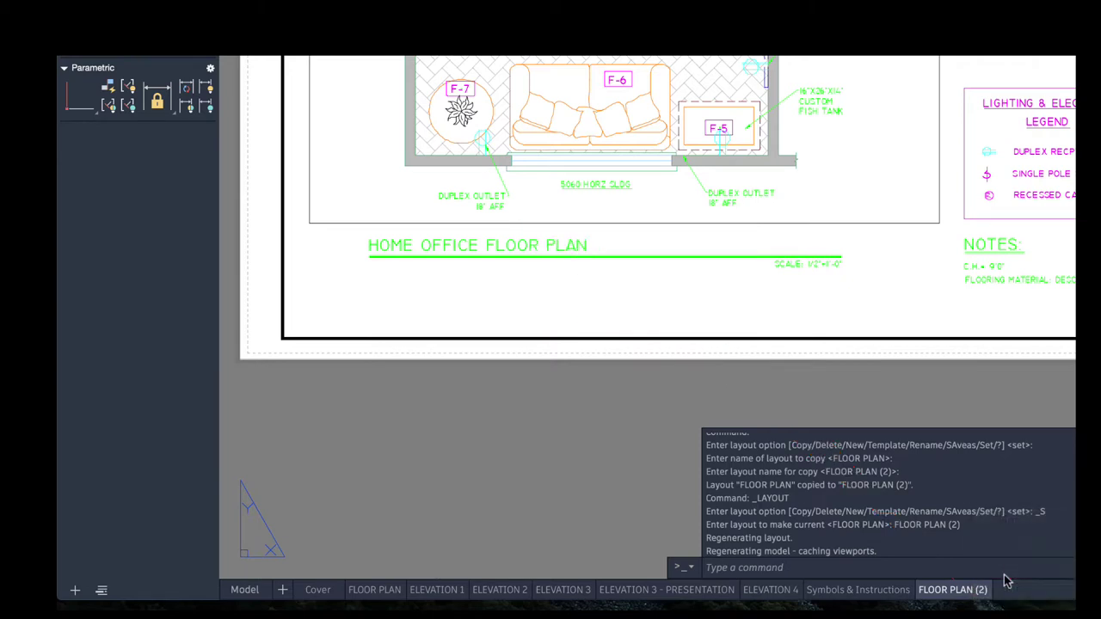
type("FP")
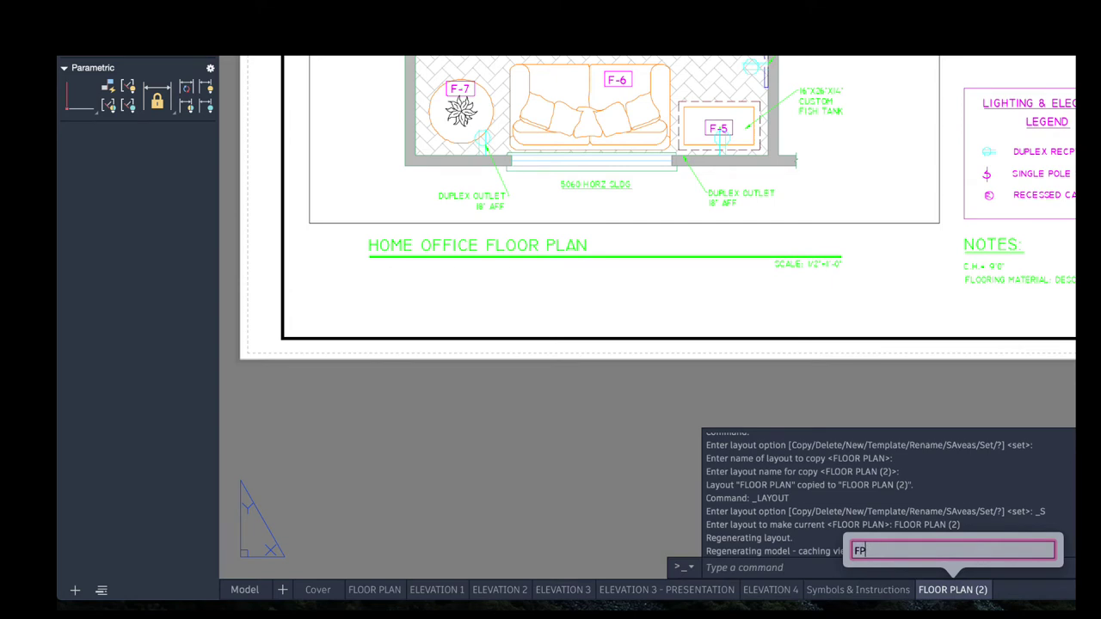
type(" Presentation")
key("Return")
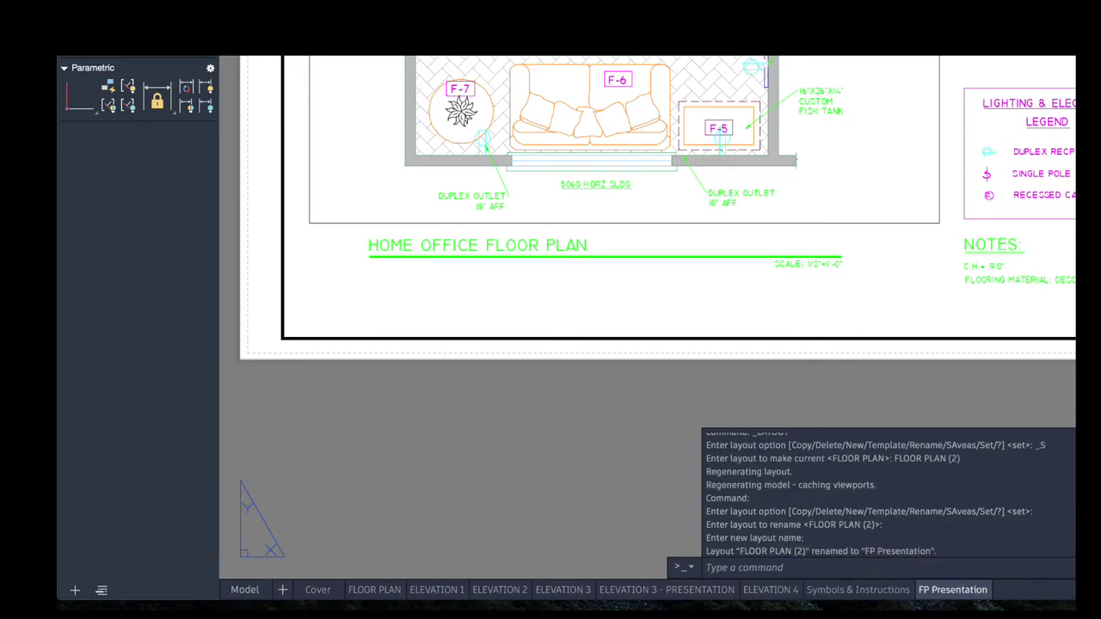
left_click(979, 590)
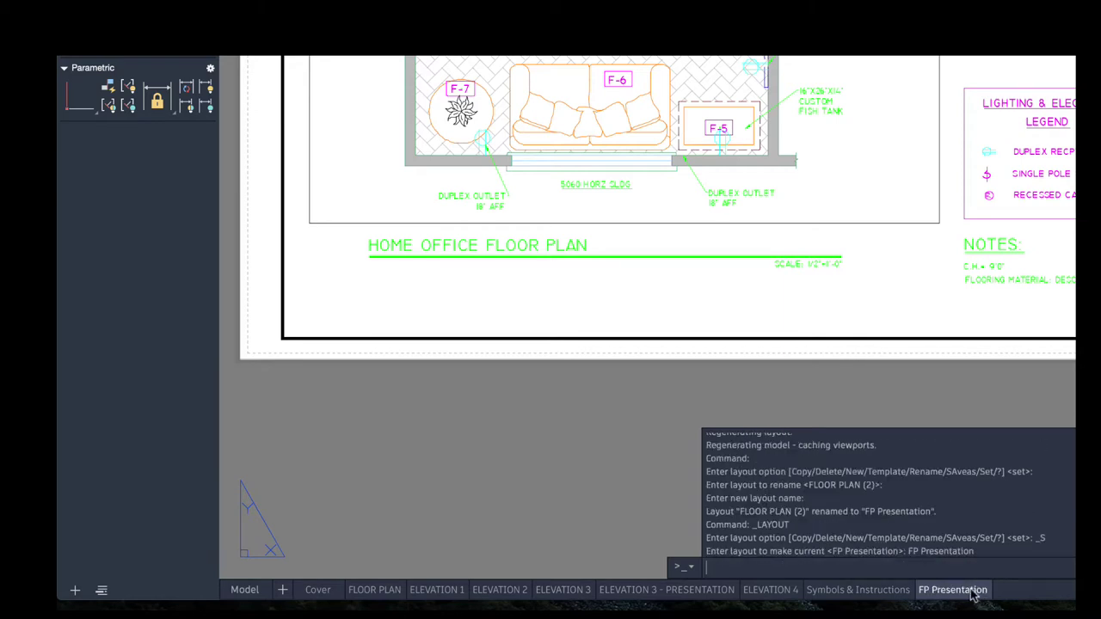
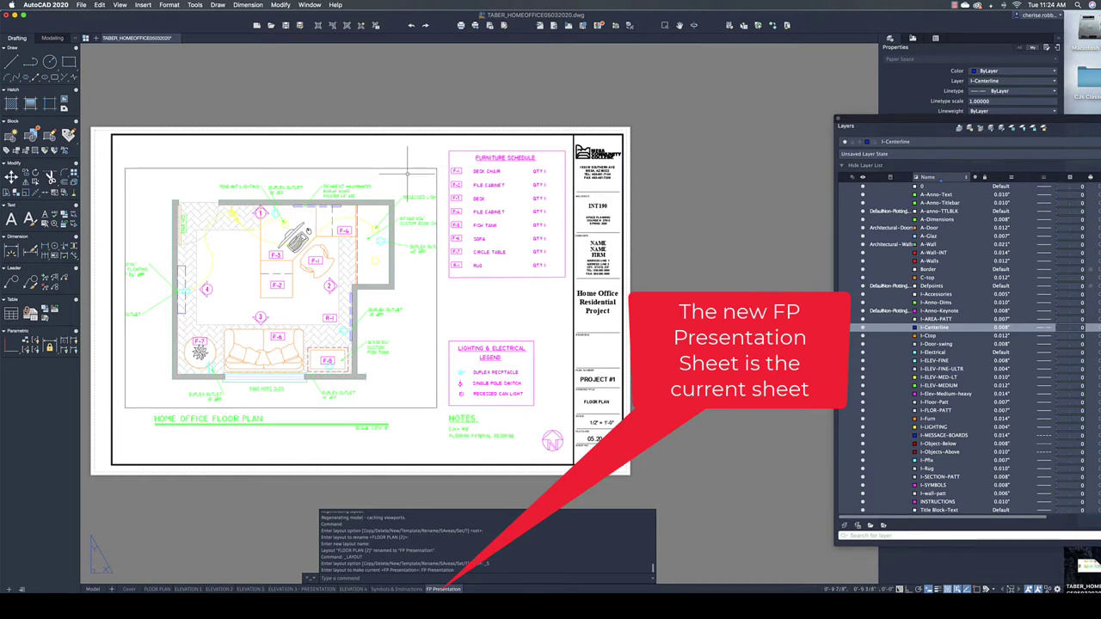
left_click(407, 168)
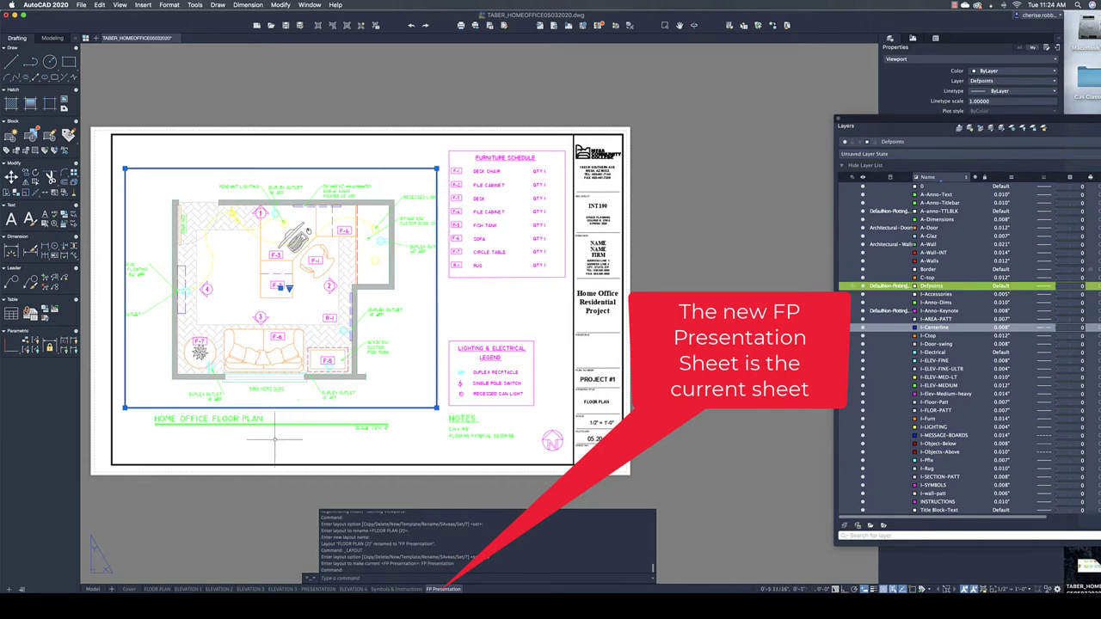
key("Escape")
key("Escape")
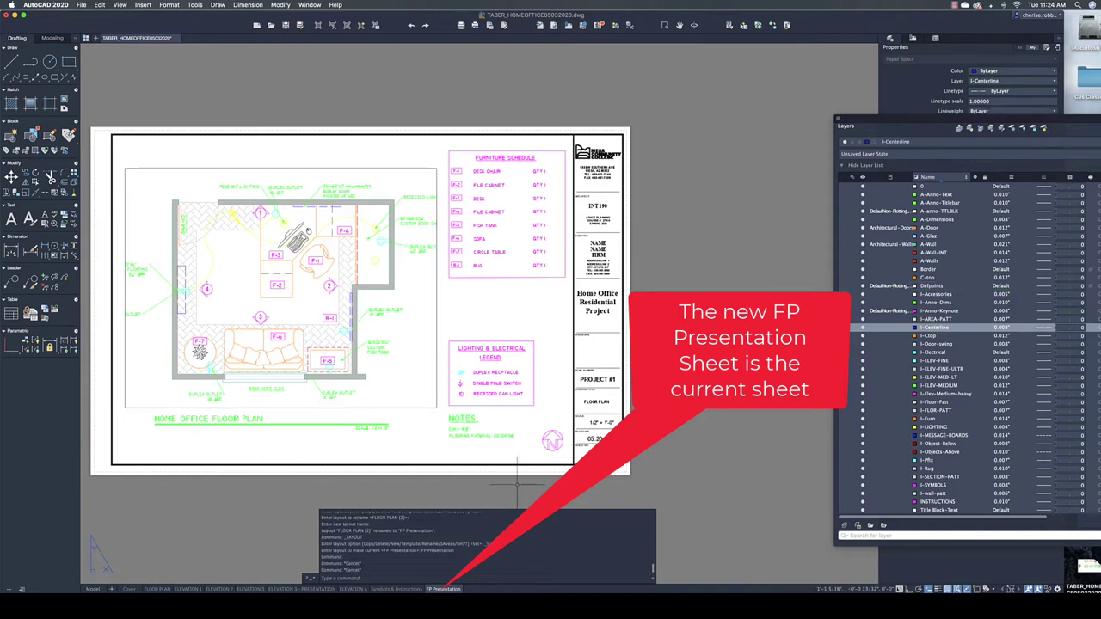
- Erase the border, title block, furniture schedule, legend, notes, north symbol and HOME OFFICE FLOOR PLAN title from the FP Presentation sheet, keeping the viewport
left_click(628, 130)
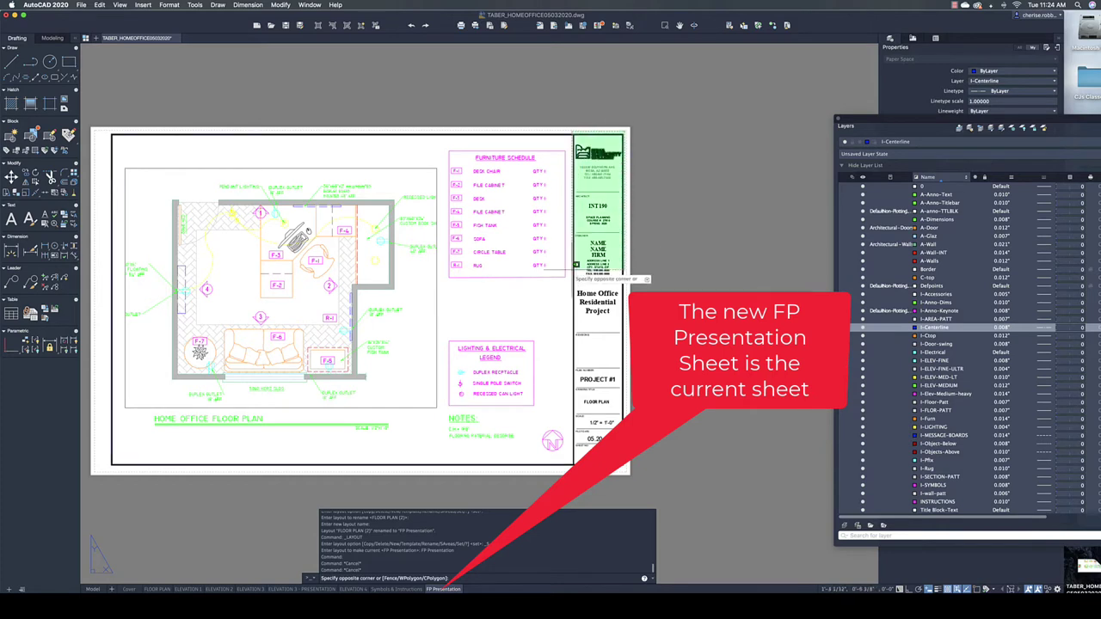
left_click(451, 465)
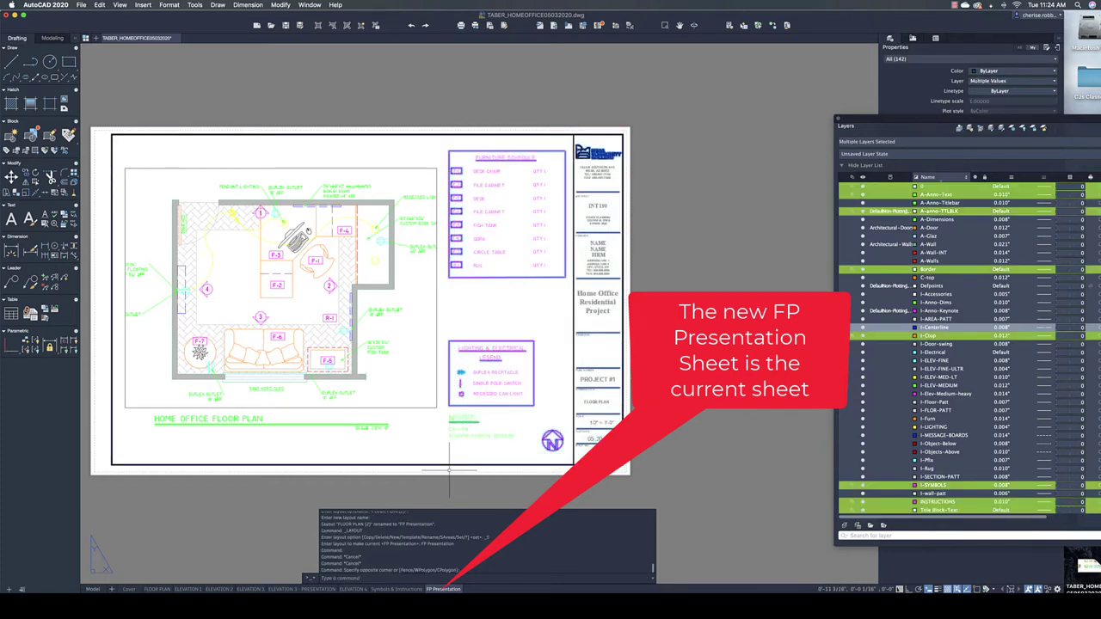
key("Delete")
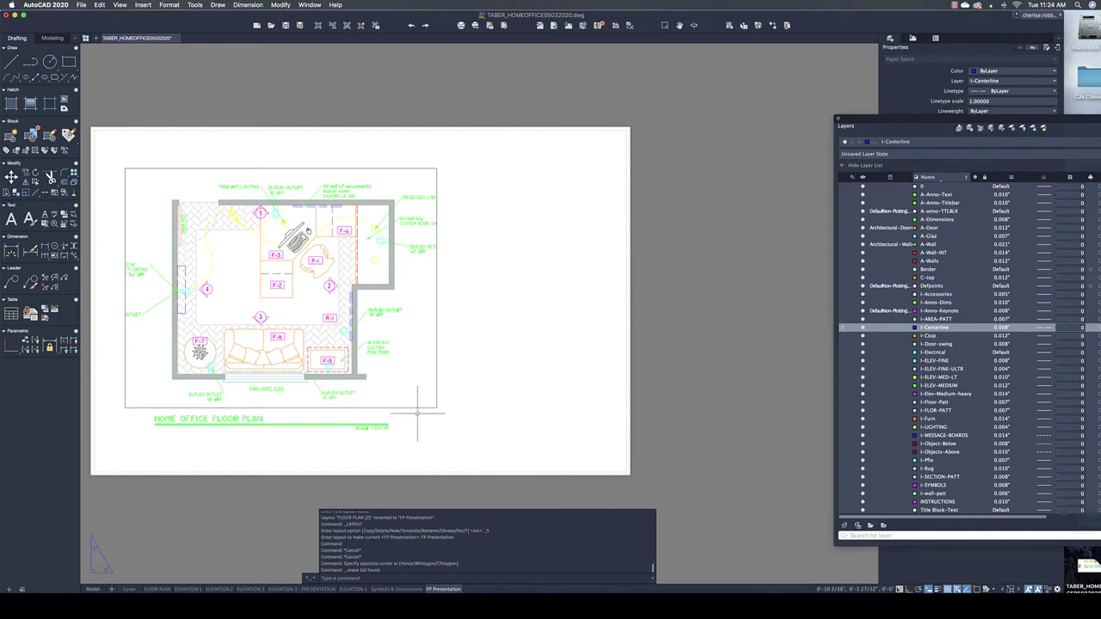
left_click(417, 414)
left_click(143, 437)
key("Delete")
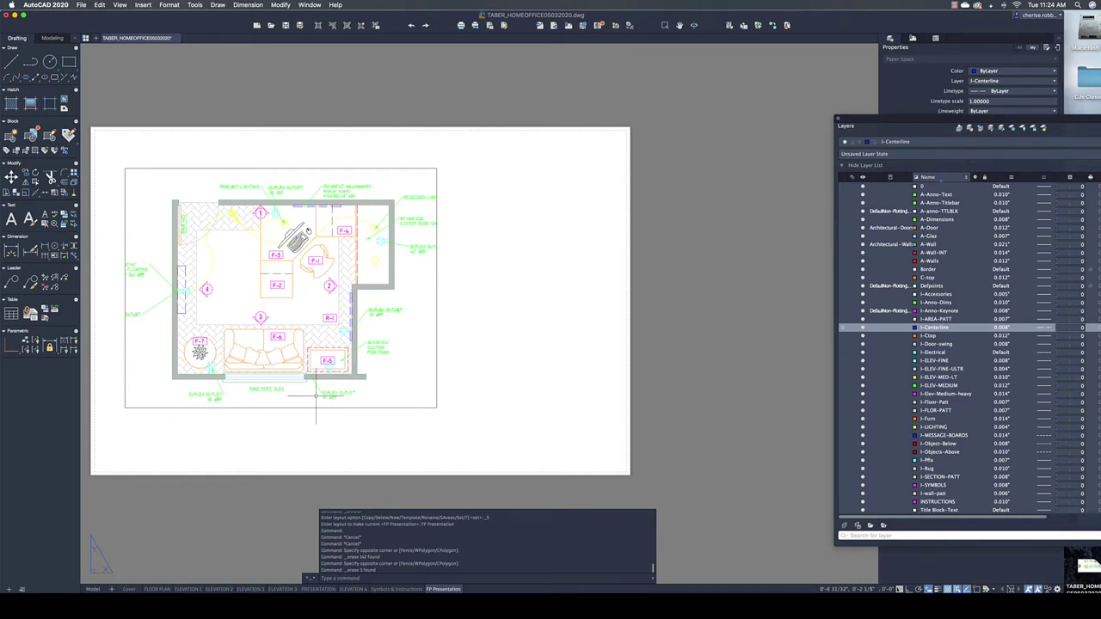
- Move the Layers palette beside the floor plan and widen it so the viewport override columns show
scroll(285, 440, "up", 1)
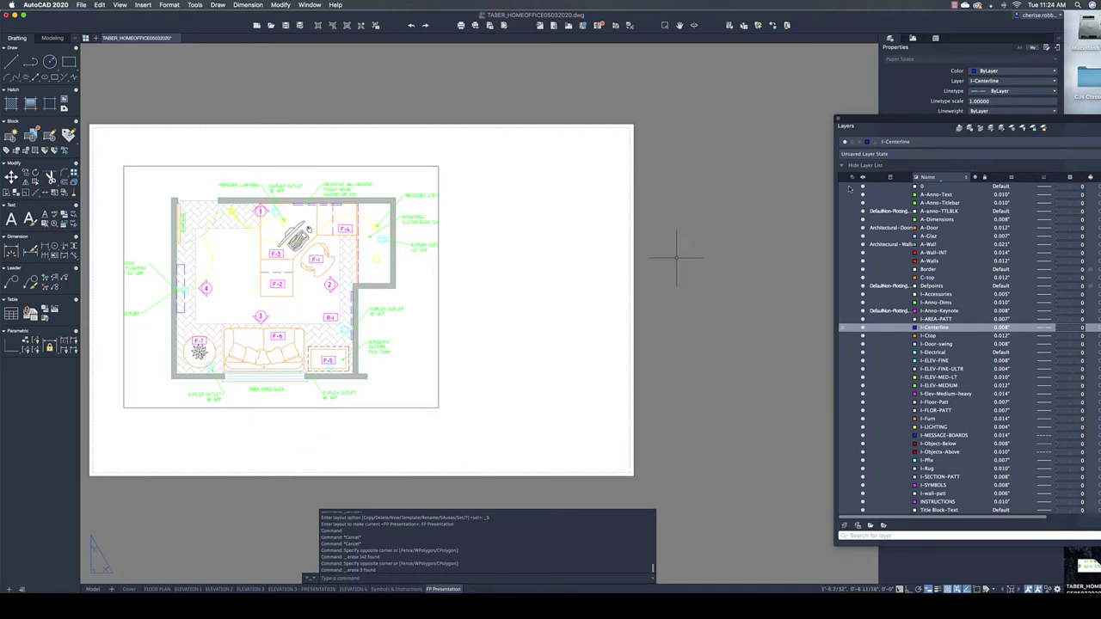
mouse_move(914, 123)
left_mouse_down()
mouse_move(564, 108)
mouse_move(534, 90)
left_mouse_up()
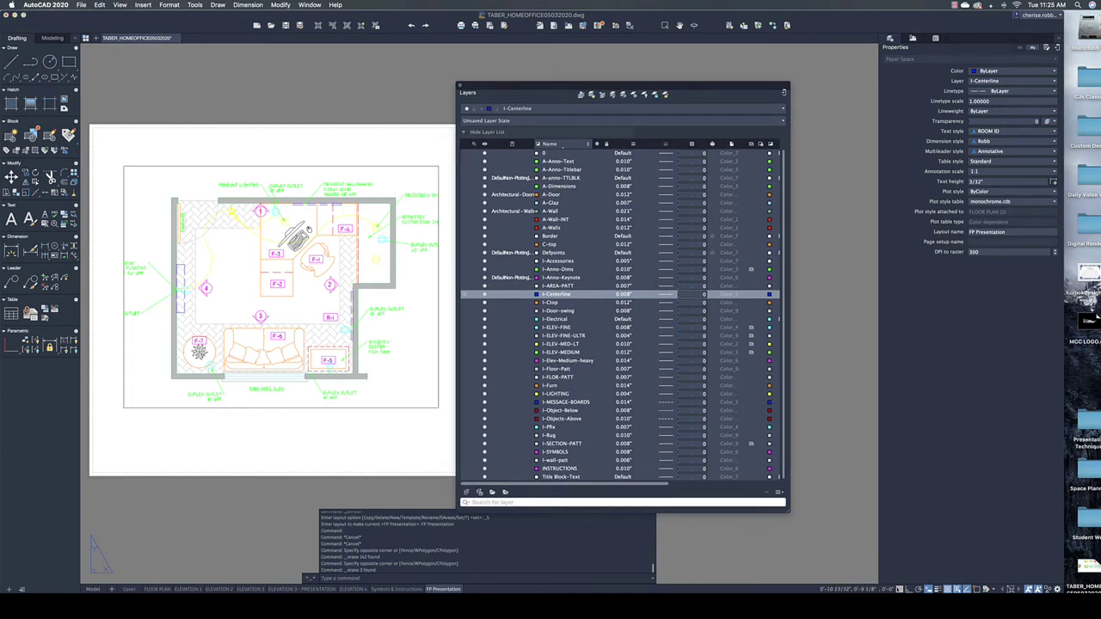
left_click_drag(788, 508, 1000, 475)
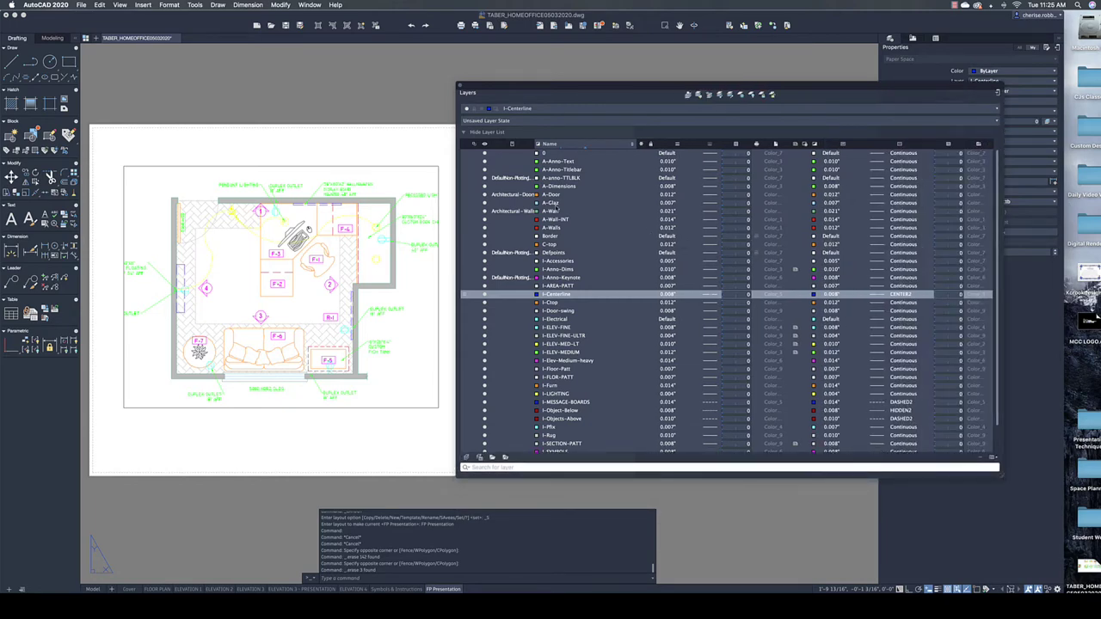
scroll(537, 256, "down", 3)
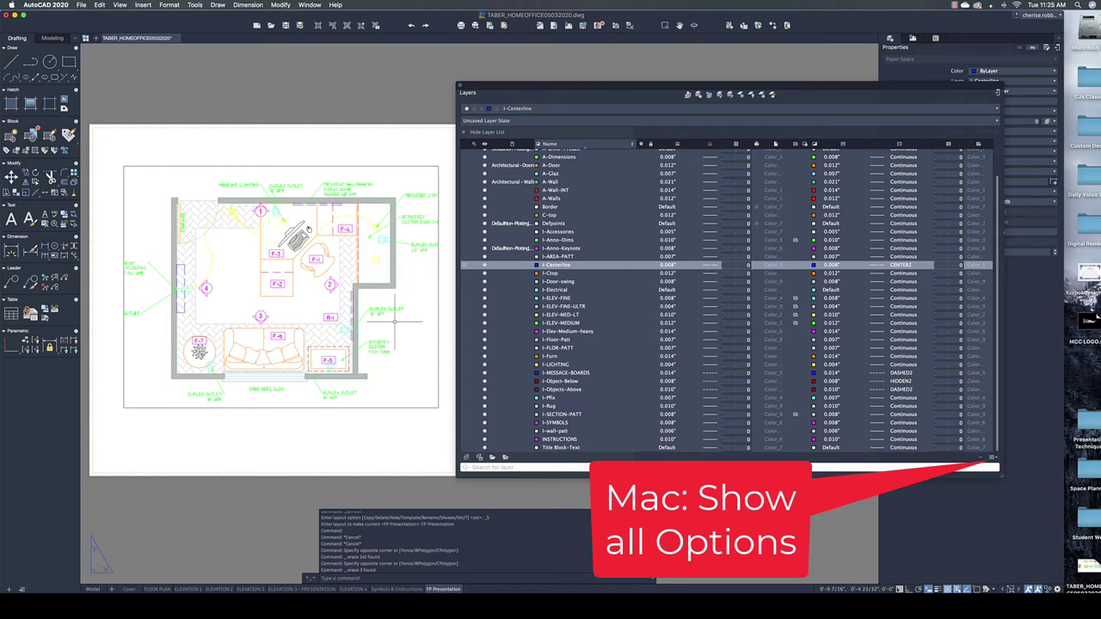
- Compare the stripped FP Presentation sheet with the original FLOOR PLAN sheet, ending on FP Presentation
scroll(393, 321, "down", 1)
scroll(390, 322, "down", 1)
scroll(389, 323, "up", 1)
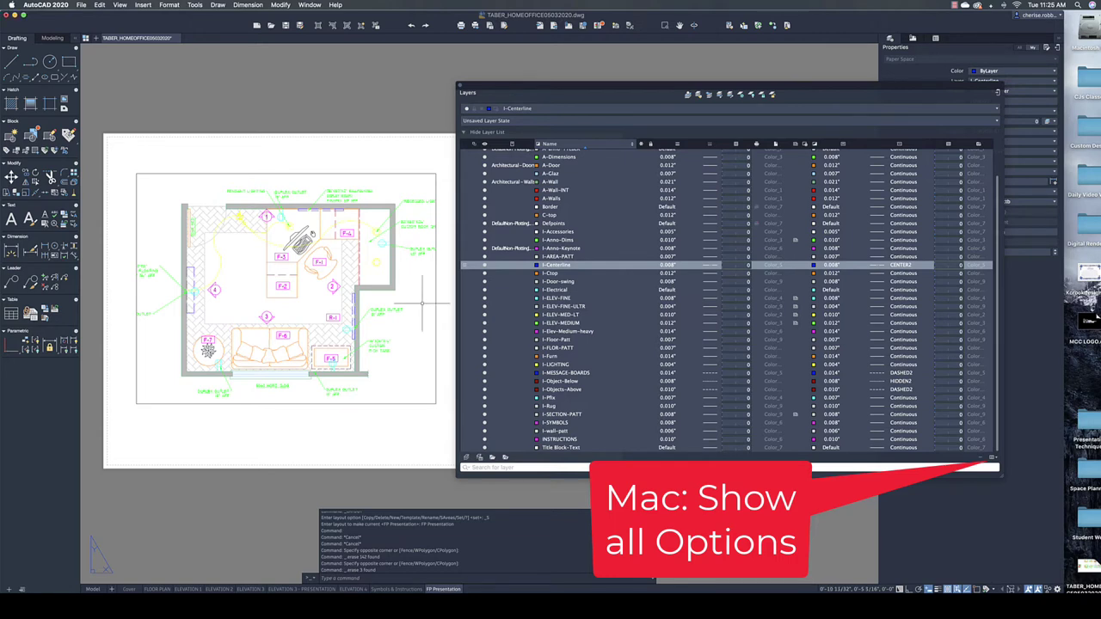
scroll(401, 378, "up", 1)
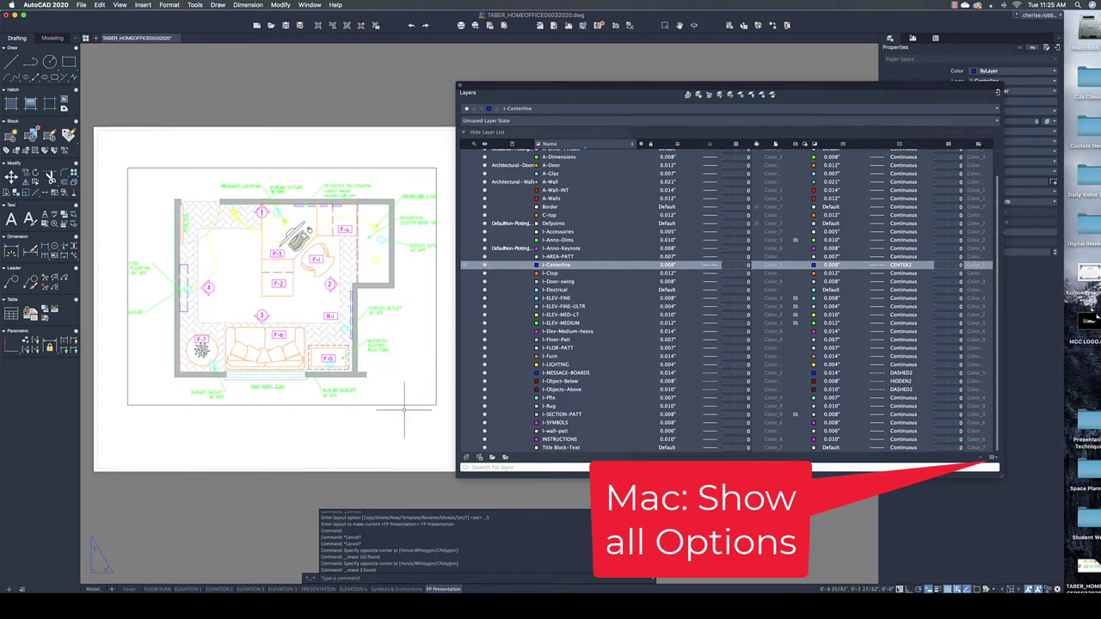
left_click(157, 590)
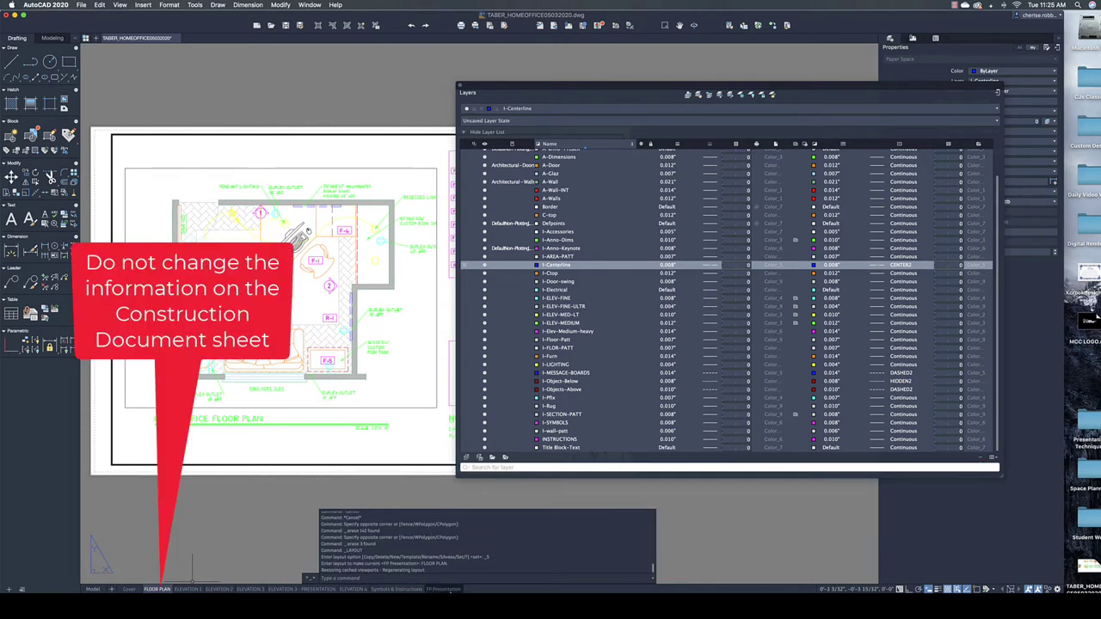
left_click(443, 590)
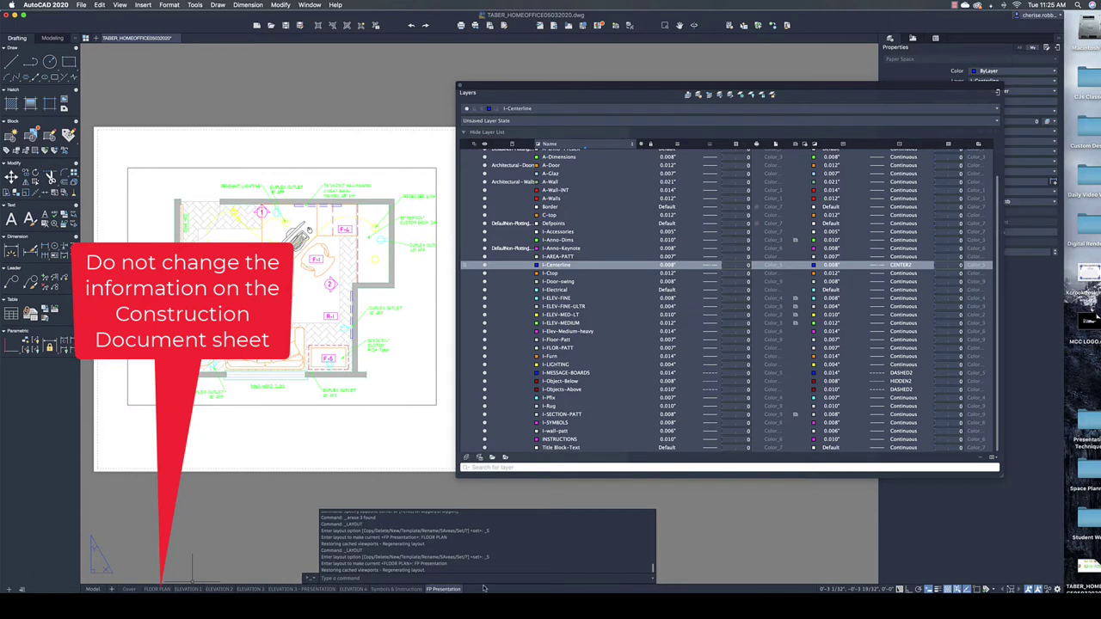
- Sort the layer list by lineweight in ascending order, starting from the Default lineweight layers
left_click(708, 145)
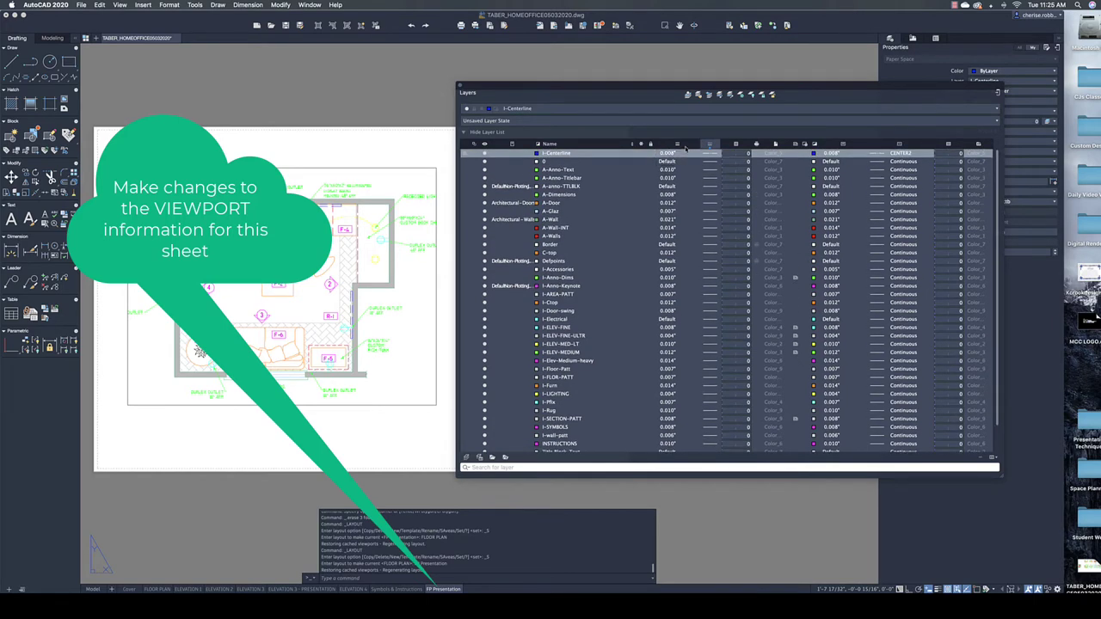
scroll(681, 182, "up", 1)
scroll(681, 182, "down", 1)
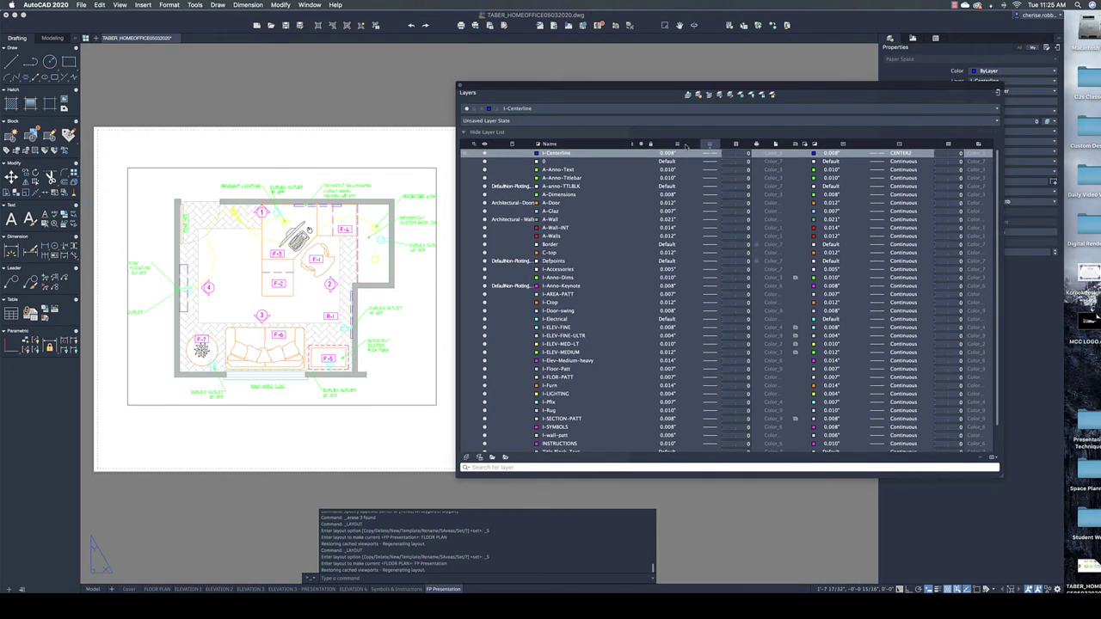
left_click(699, 148)
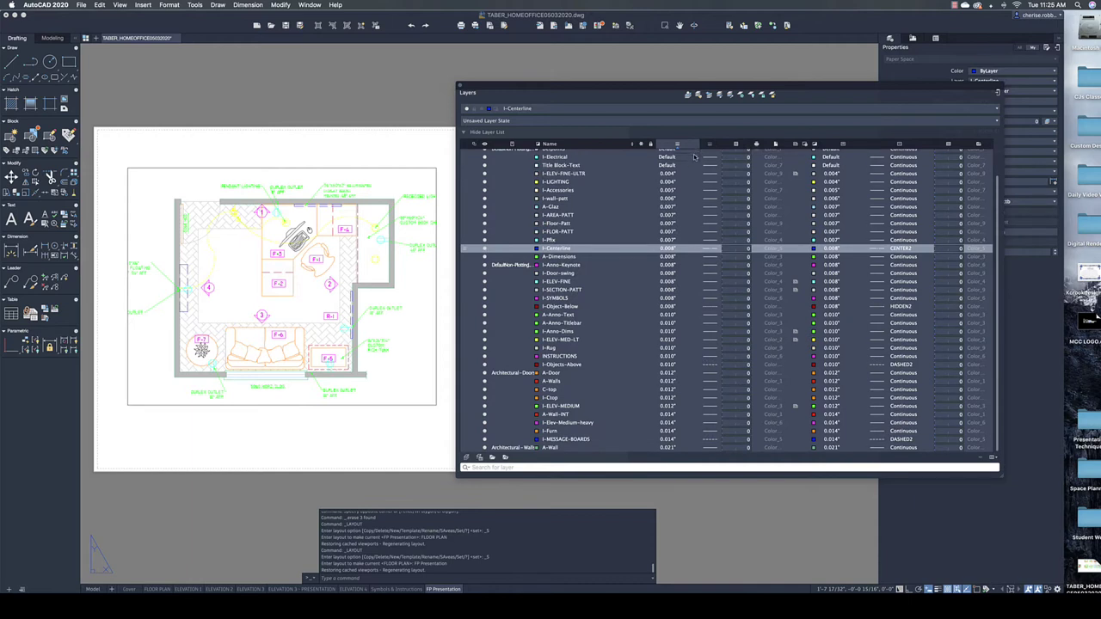
scroll(647, 207, "up", 3)
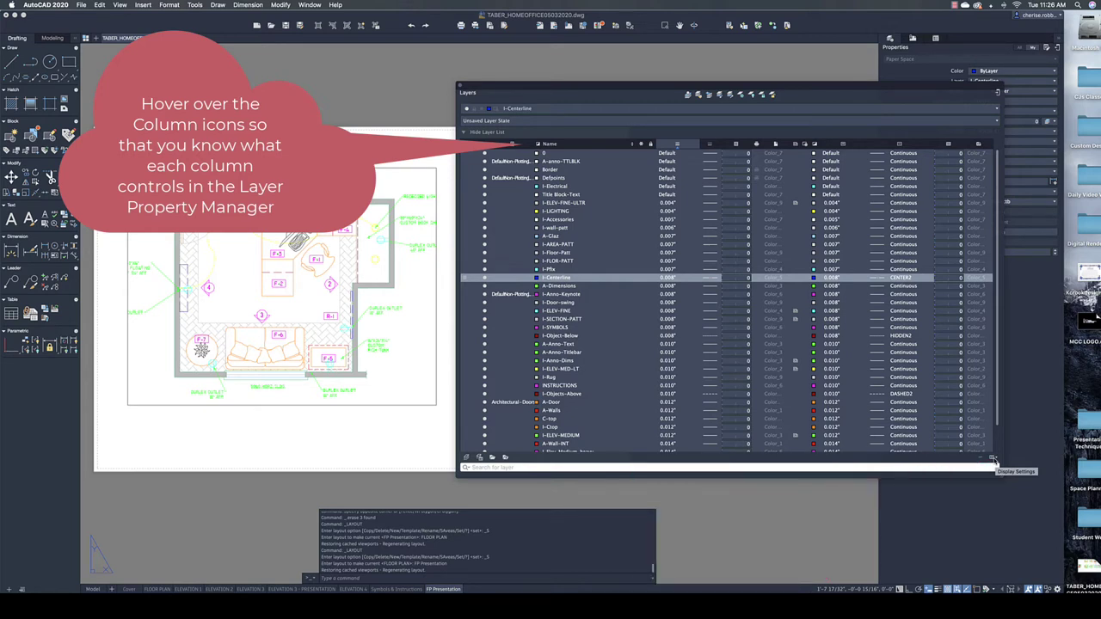
- Check in the layer list's display settings which property and VP columns are enabled, leaving them as they are
left_click(993, 462)
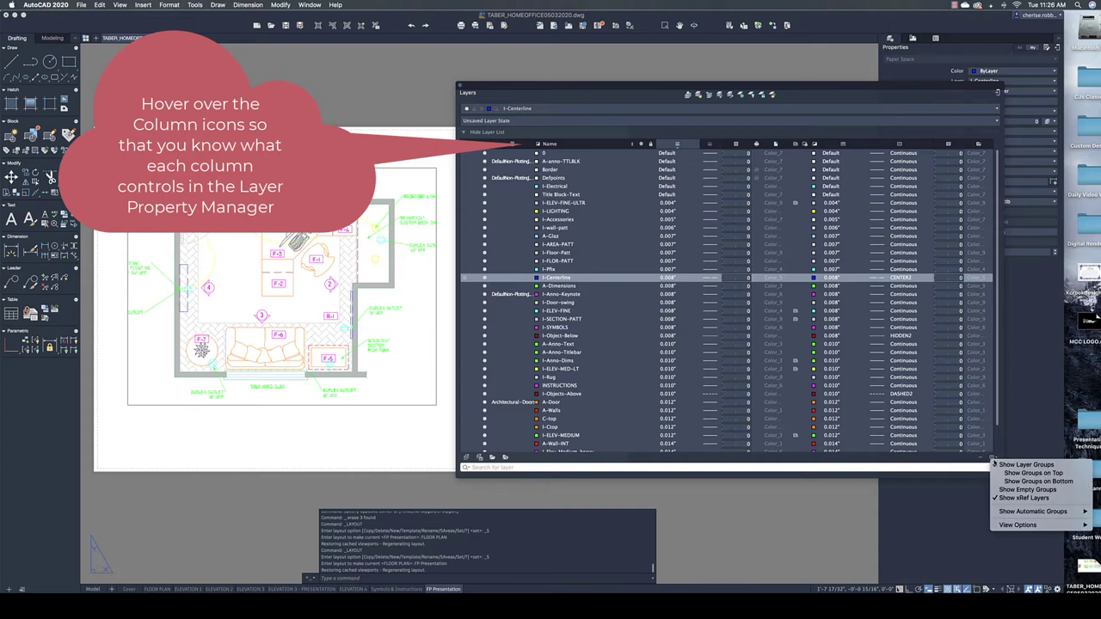
mouse_move(1016, 528)
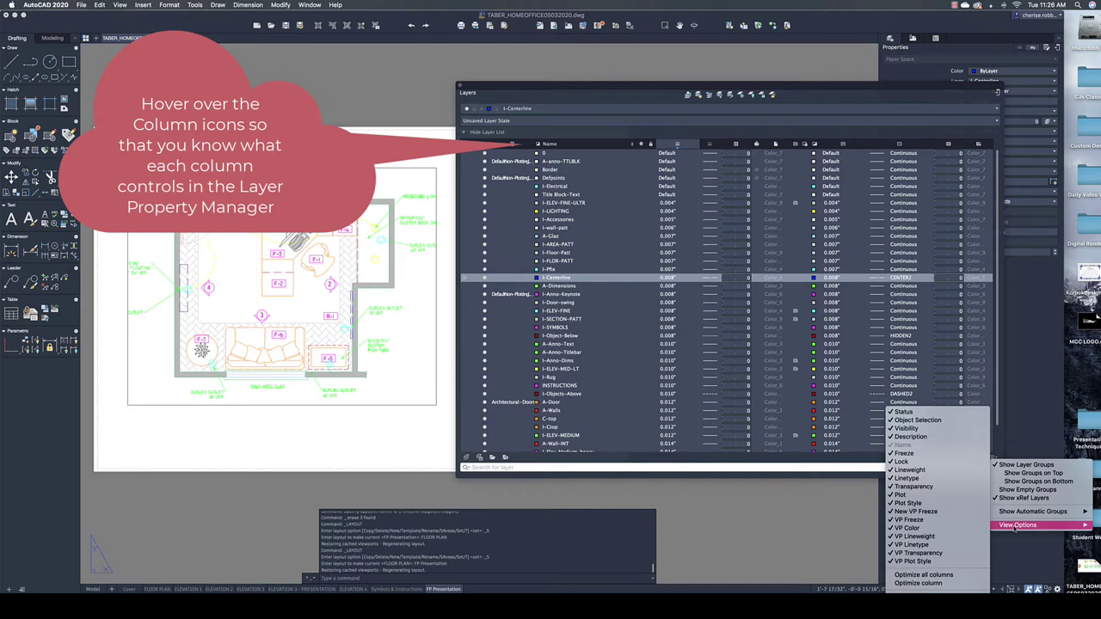
key("Escape")
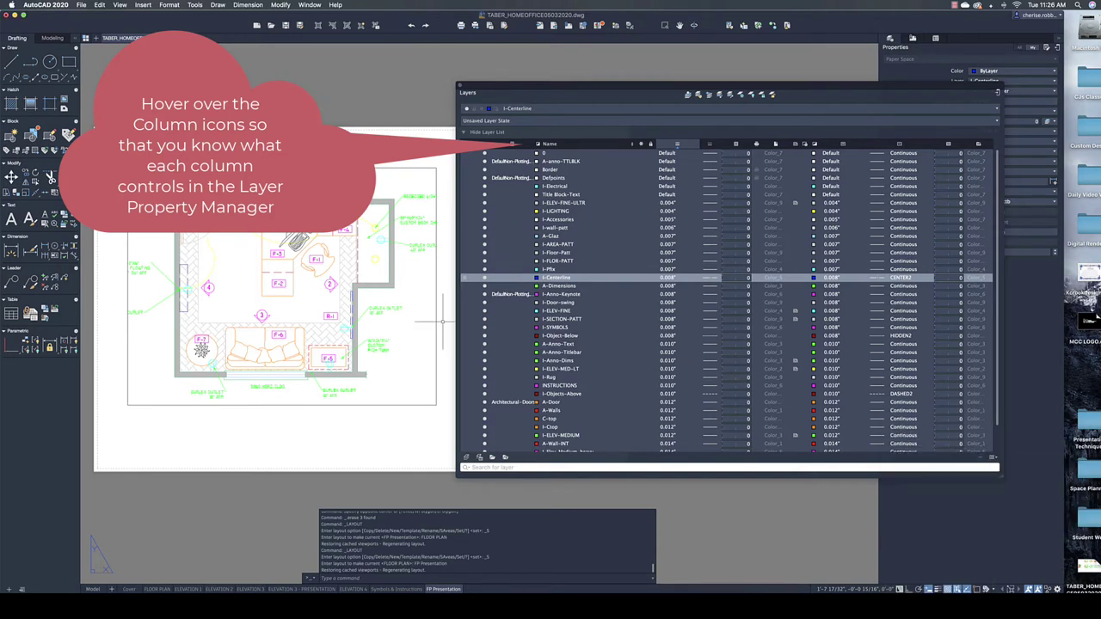
- Examine the drawing-wide layer property columns through the layer list alongside the FP Presentation floor plan
scroll(427, 326, "up", 1)
scroll(429, 323, "down", 1)
scroll(431, 320, "down", 1)
scroll(430, 320, "up", 1)
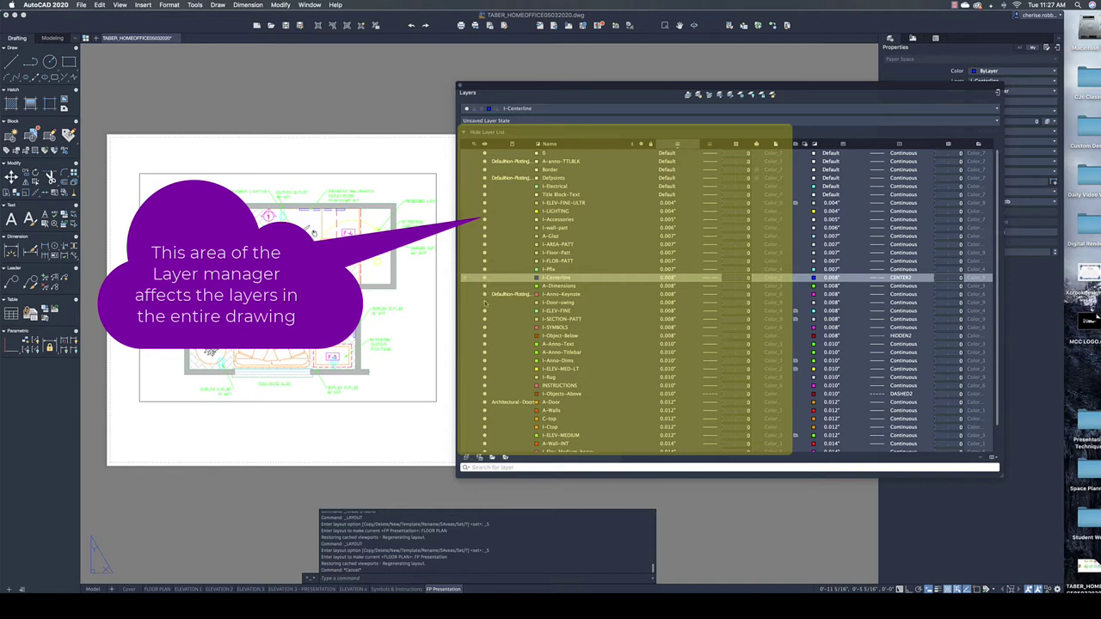
scroll(485, 305, "down", 3)
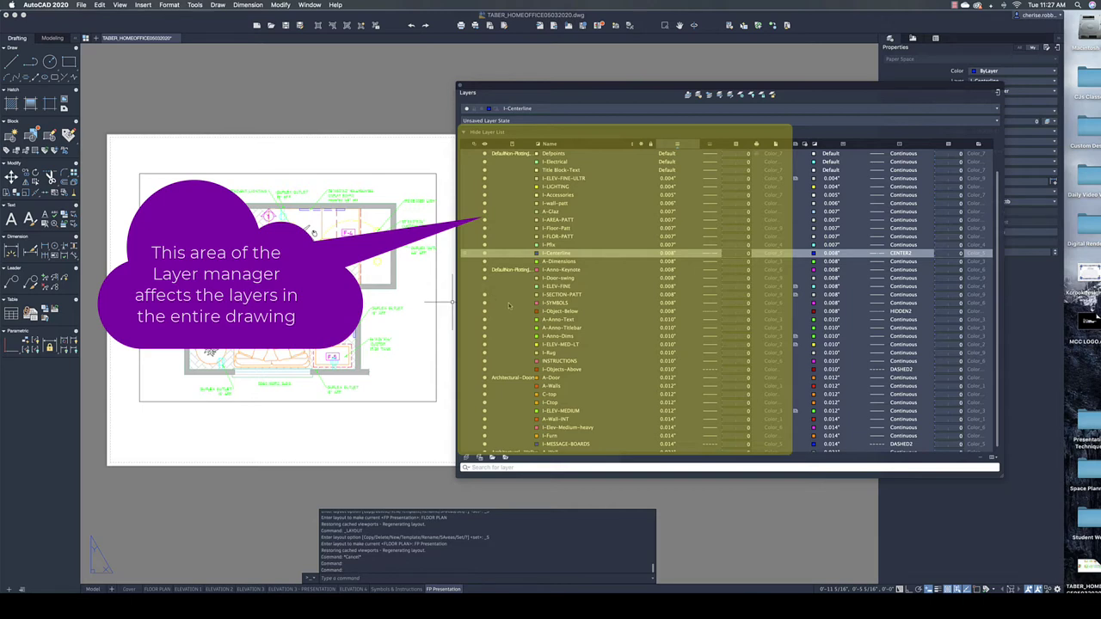
key("Escape")
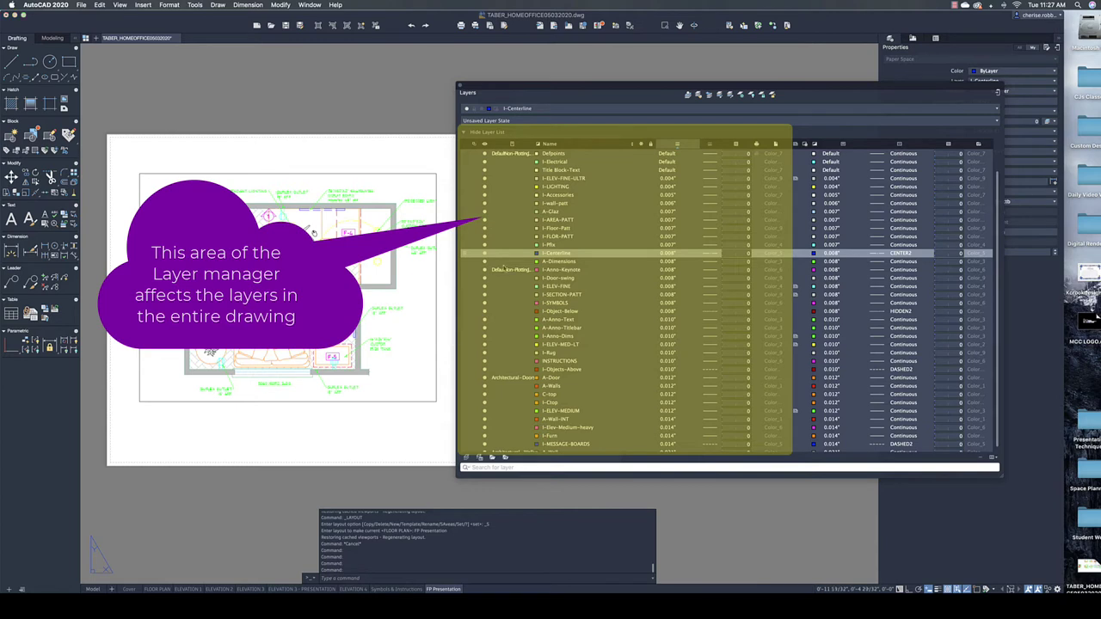
scroll(504, 252, "up", 2)
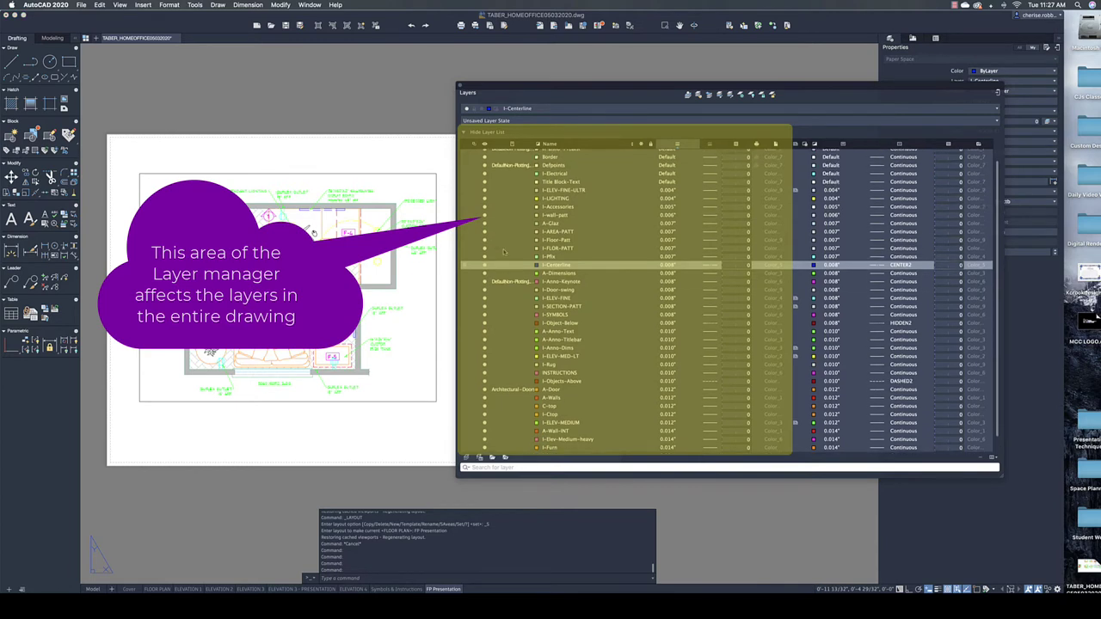
- Compare the layer columns offered in model space with those on the FP Presentation sheet, ending in model space
left_click(92, 589)
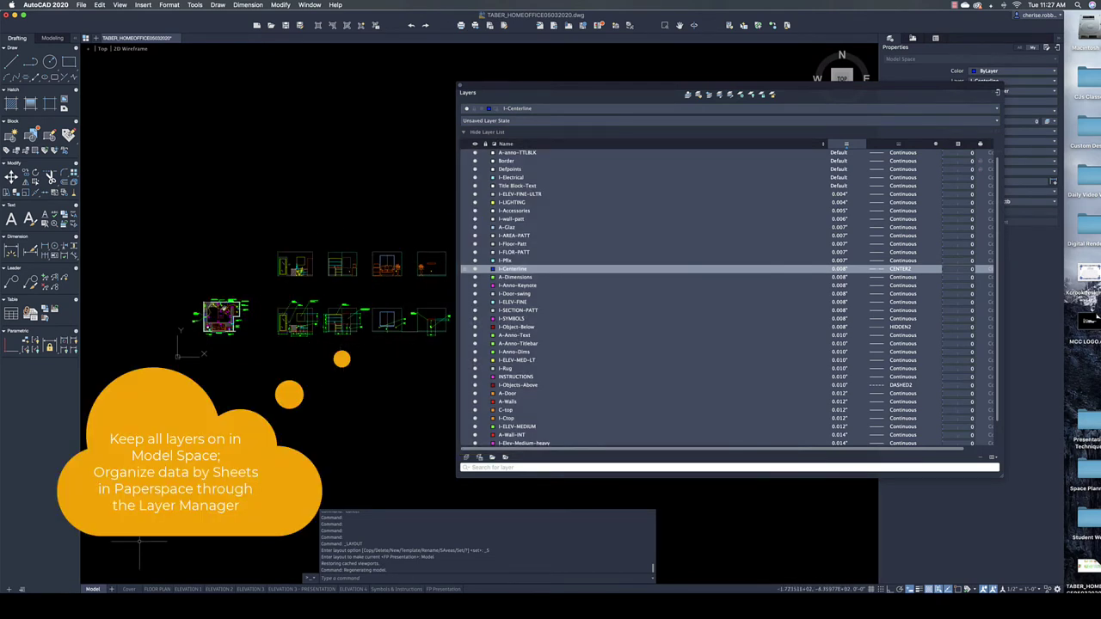
left_click(443, 589)
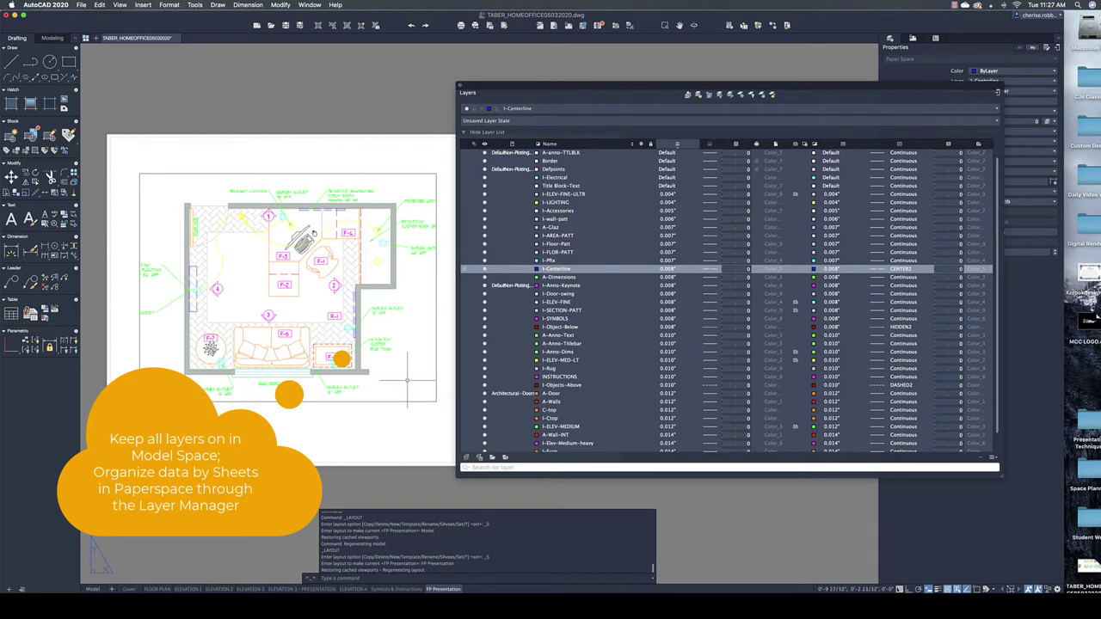
left_click(93, 589)
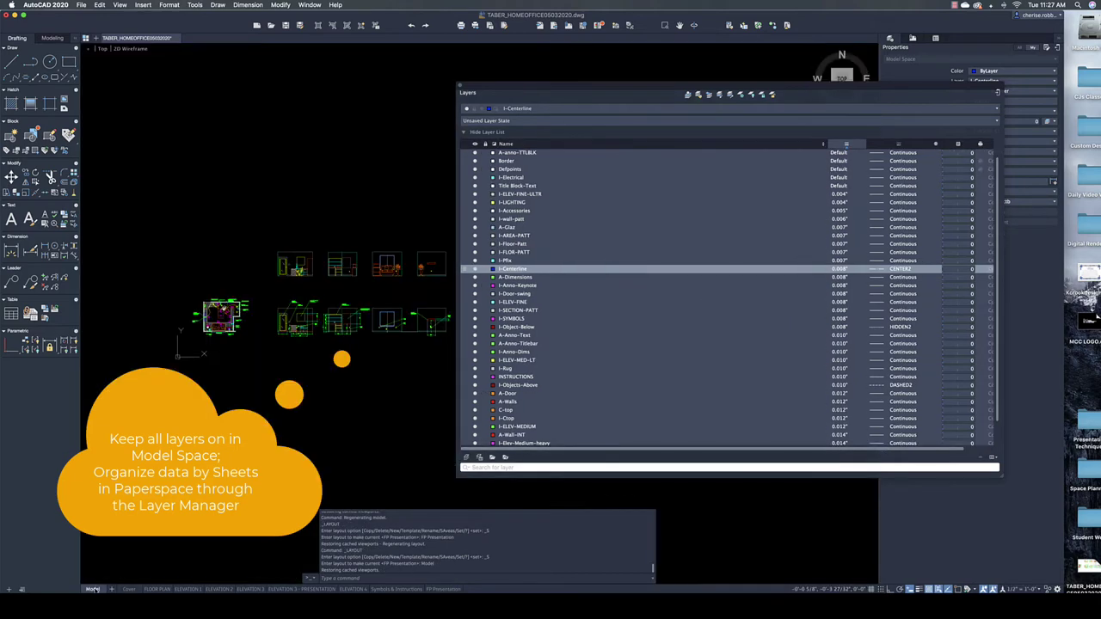
- Review the drawings in model space and on the elevation, symbols and presentation sheets, ending on the FP Presentation sheet
scroll(360, 338, "up", 3)
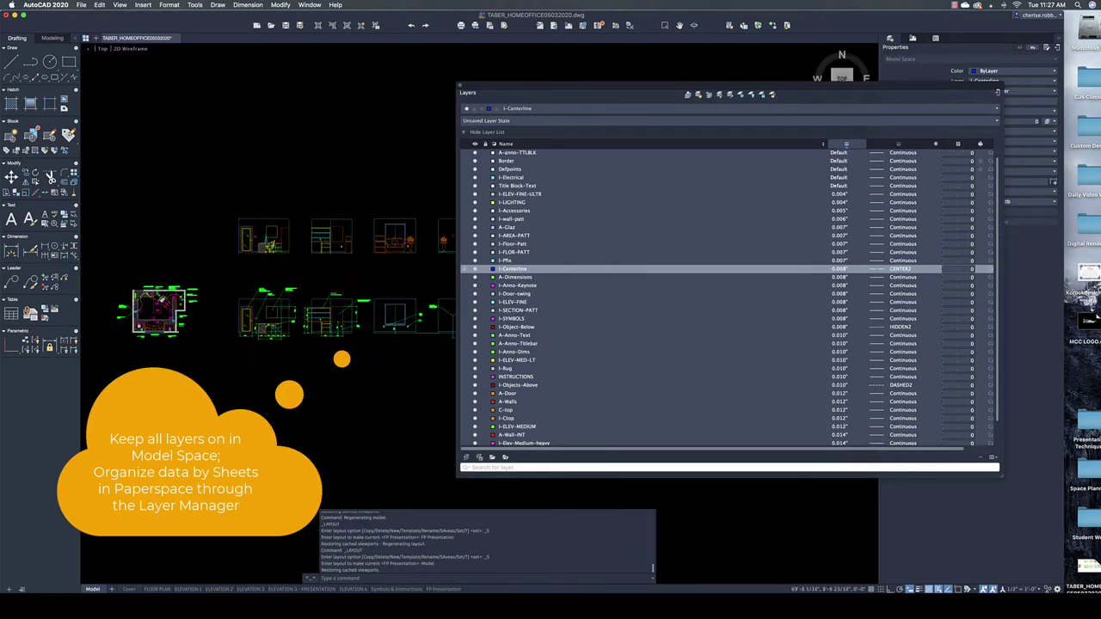
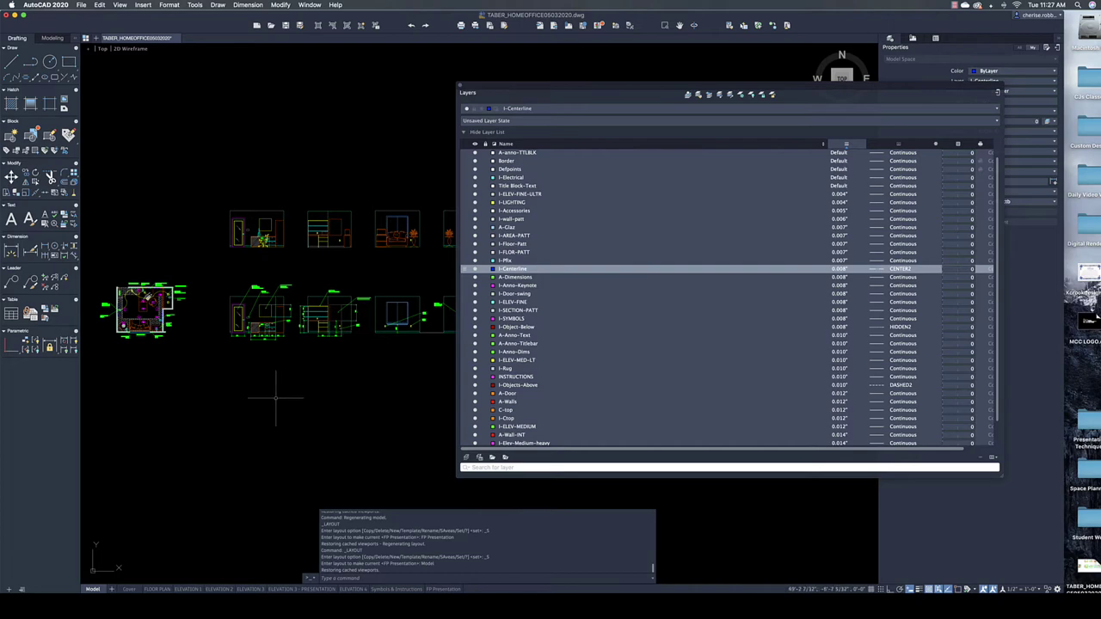
left_click(442, 590)
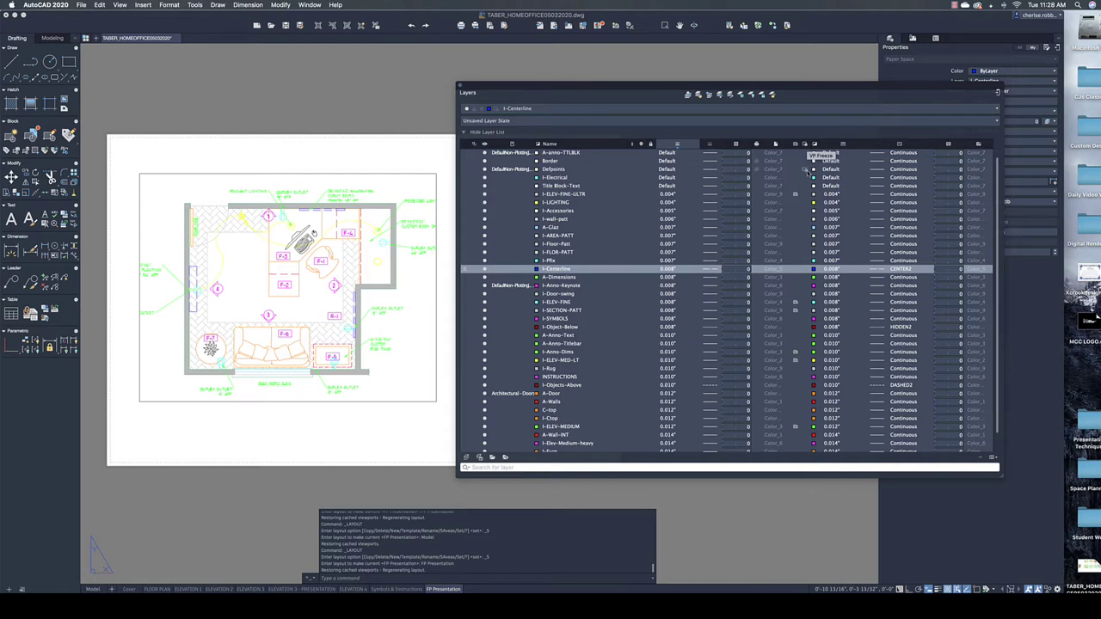
left_click(220, 589)
left_click(252, 589)
left_click(301, 590)
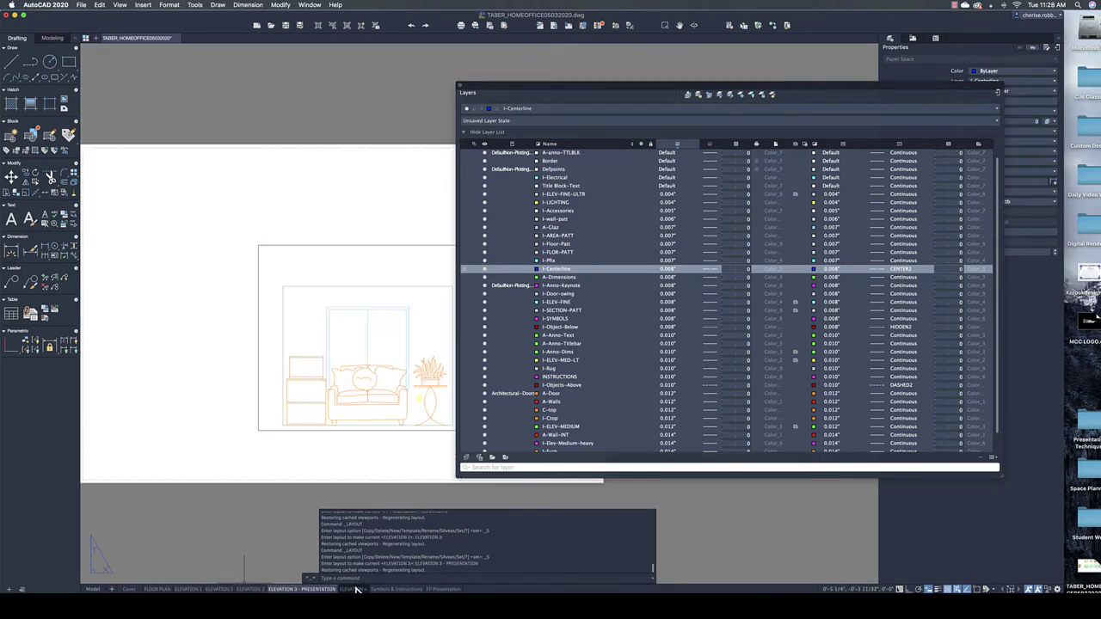
left_click(353, 589)
left_click(396, 590)
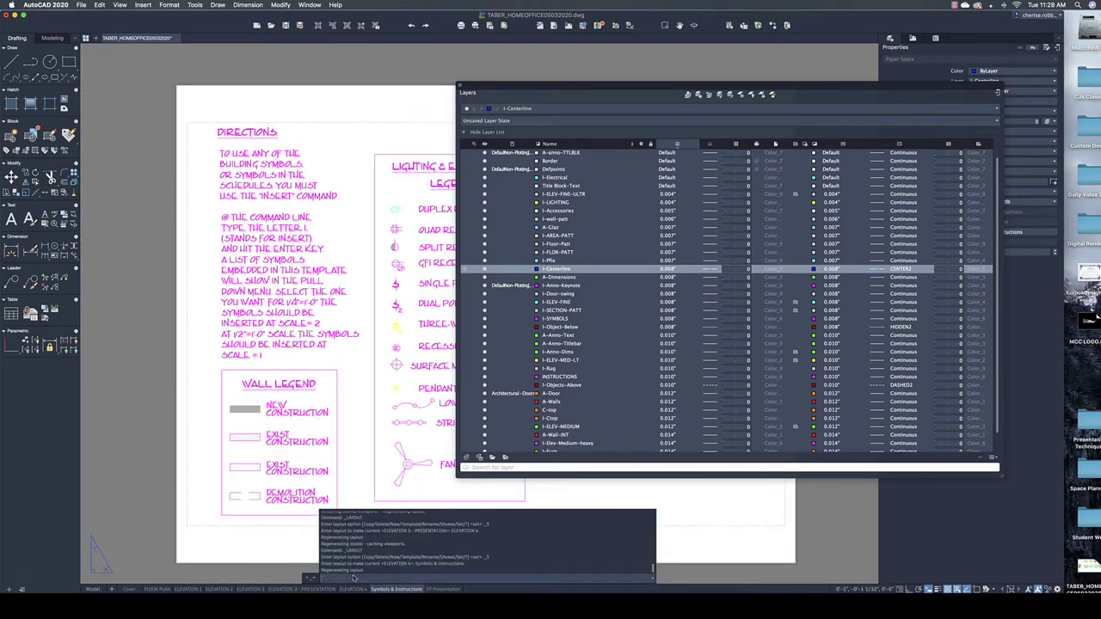
left_click(443, 589)
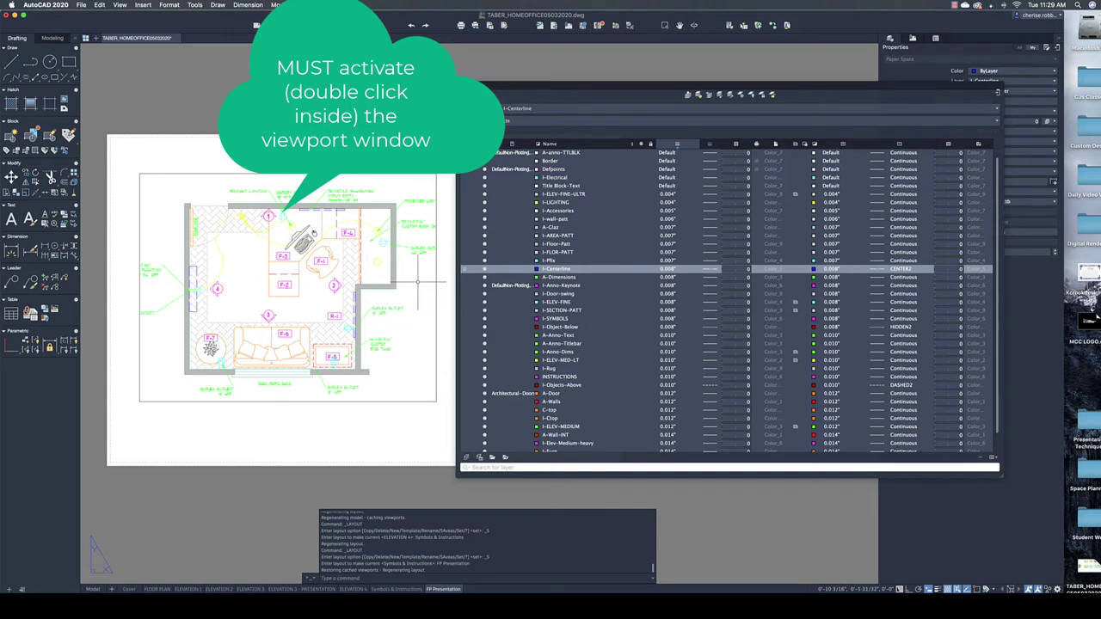
- Activate the floor plan viewport on the FP Presentation sheet and reduce the plan so its notes fit inside the frame
scroll(419, 284, "up", 2)
scroll(419, 284, "up", 3)
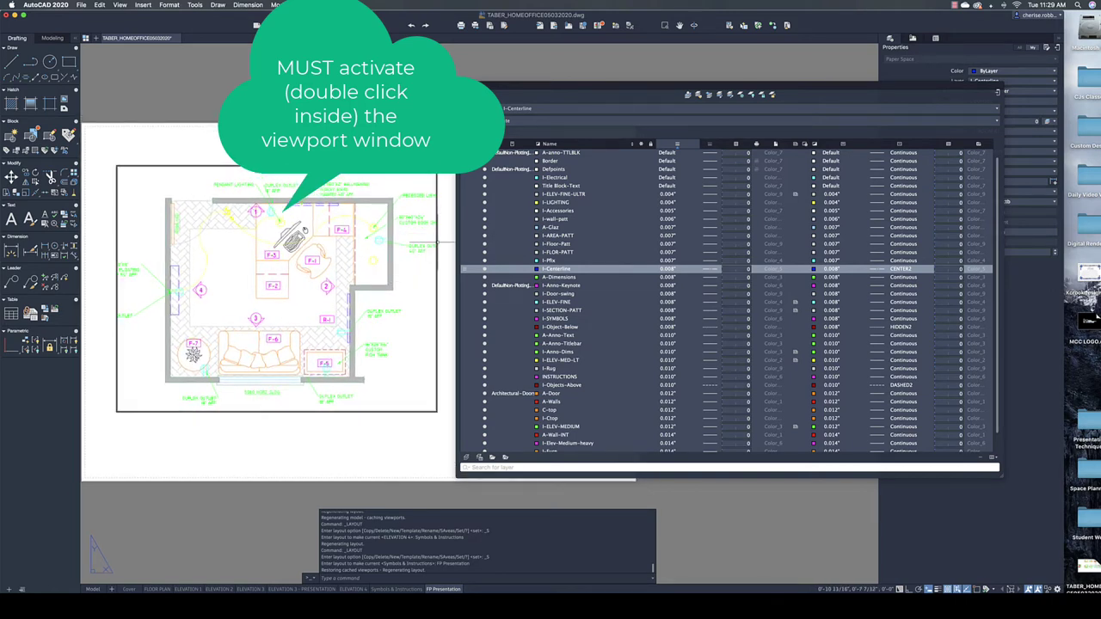
double_click(409, 279)
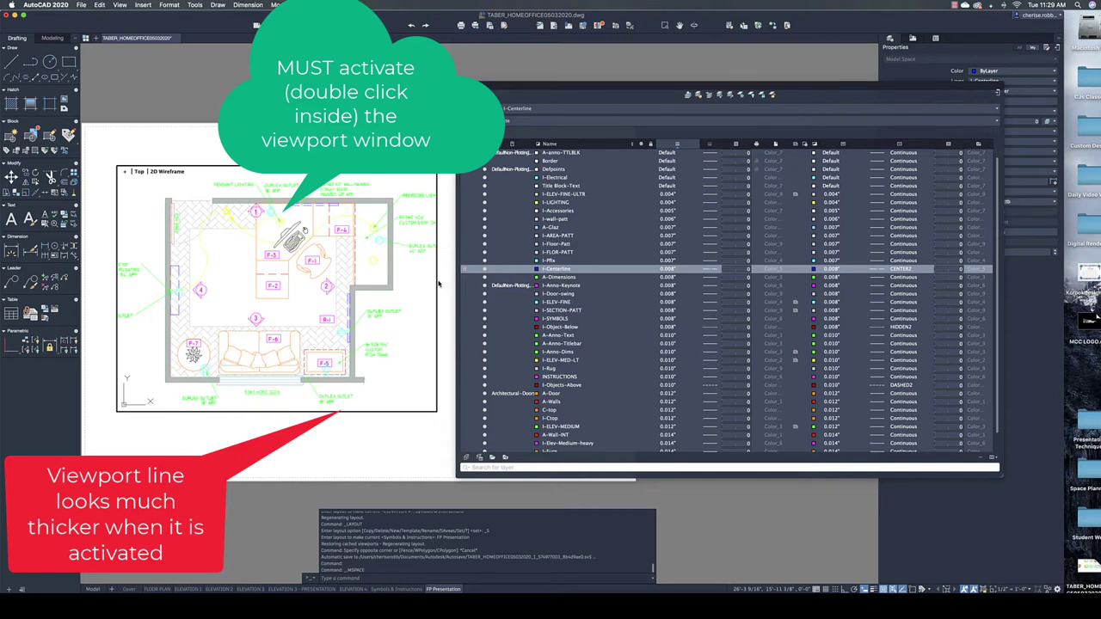
scroll(435, 284, "down", 1)
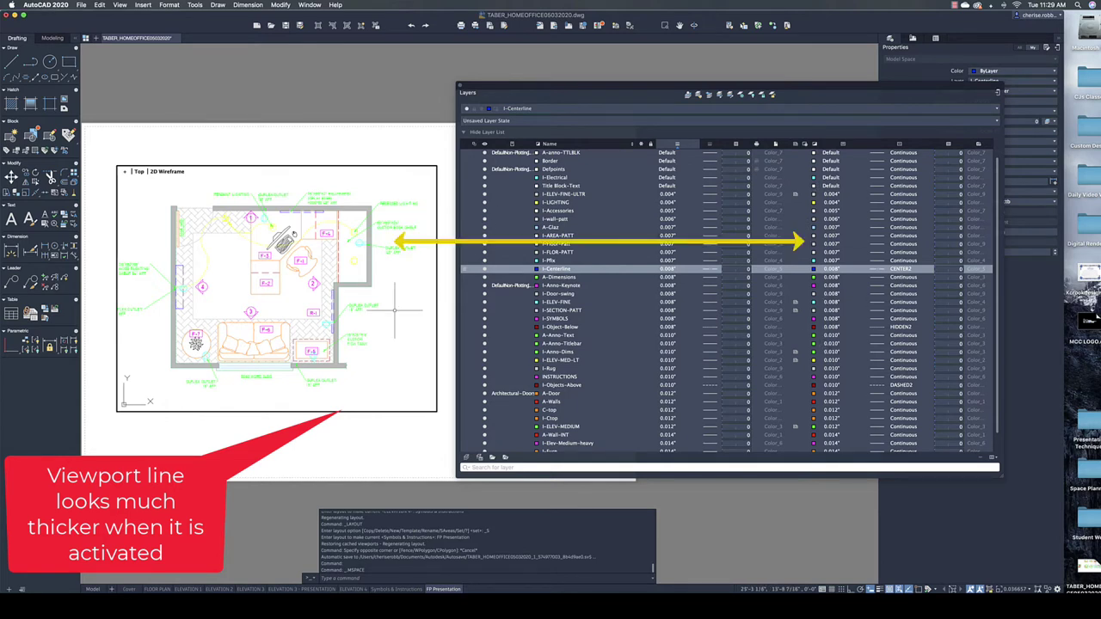
scroll(395, 311, "down", 2)
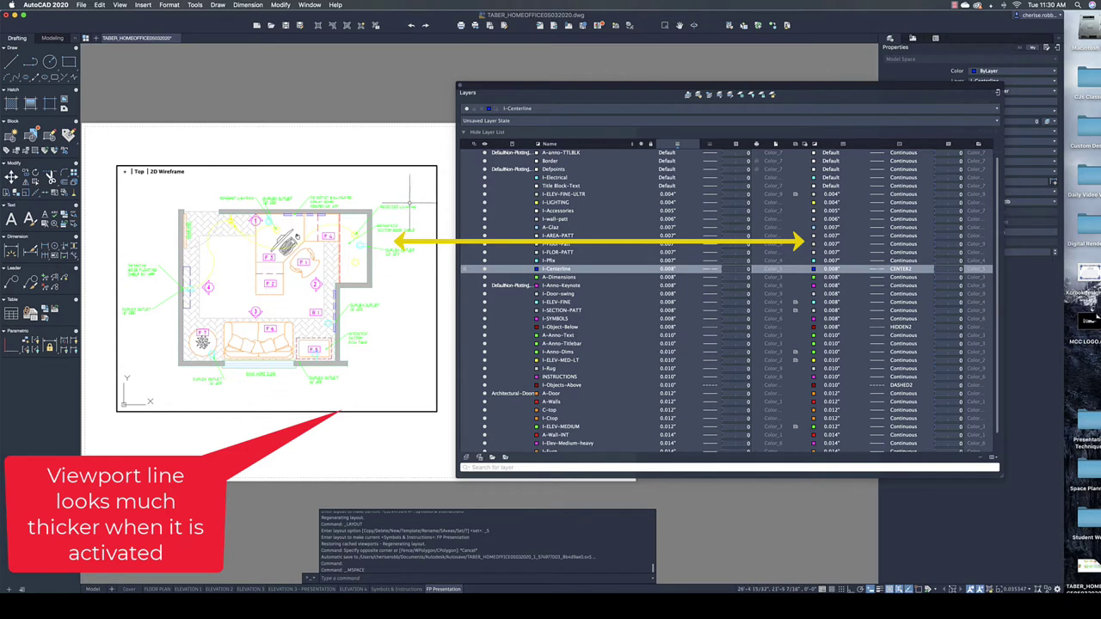
- Identify the layer of the recessed light note and freeze A-Anno-Text in the active viewport only
left_click(380, 209)
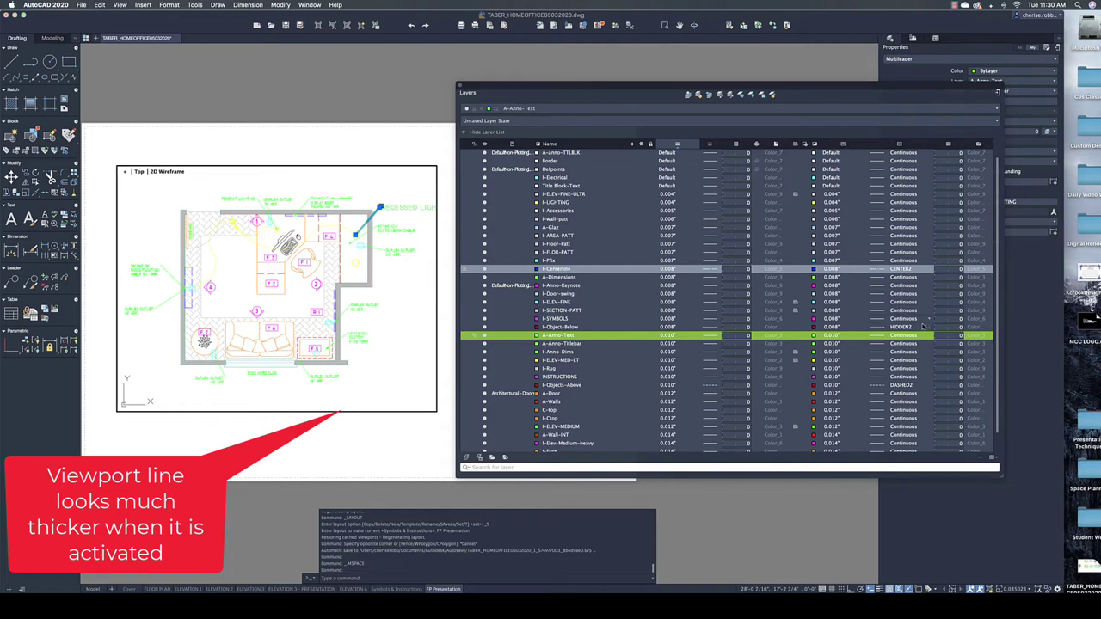
left_click(883, 273)
left_click(807, 339)
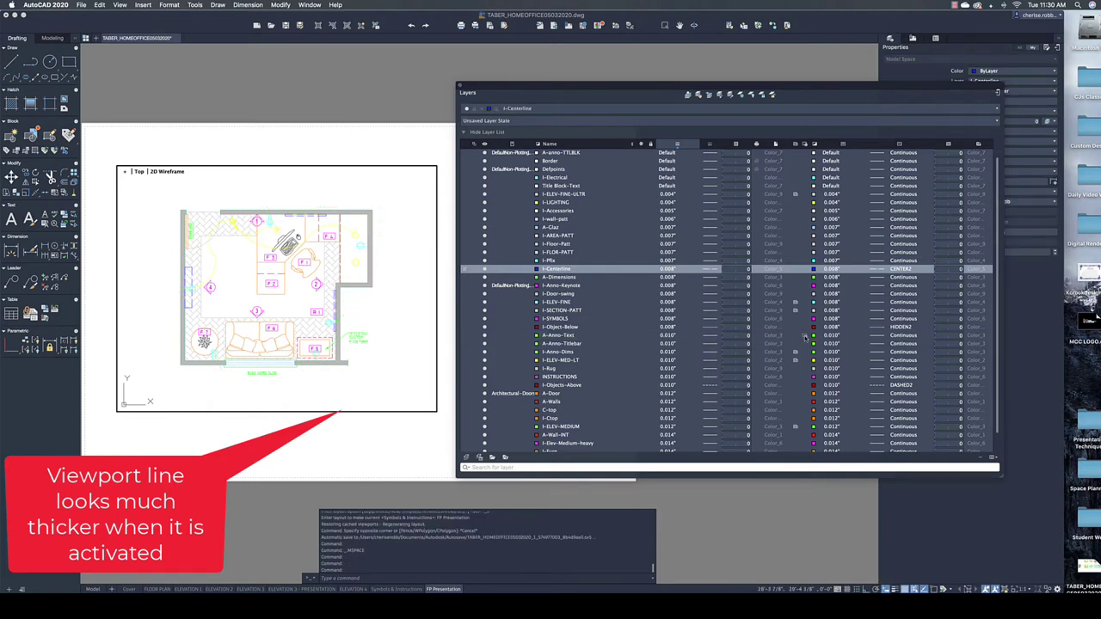
- Freeze A-Dimensions, used by the fish tank leader, and I-Anno-Dims, used by the text below the plan, in the viewport
left_click(362, 330)
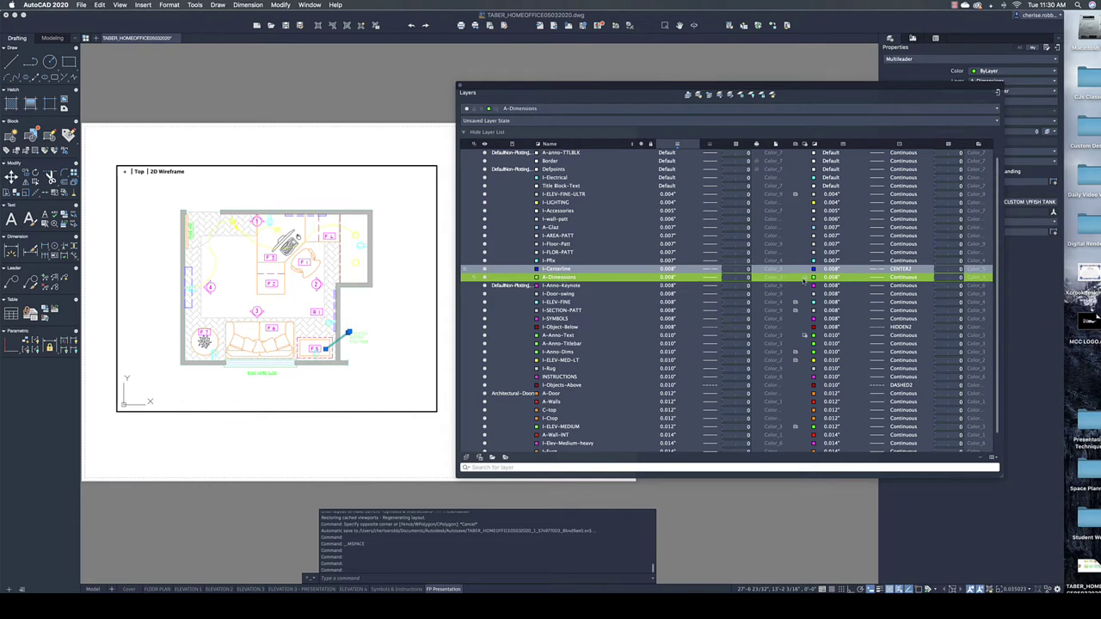
key("Escape")
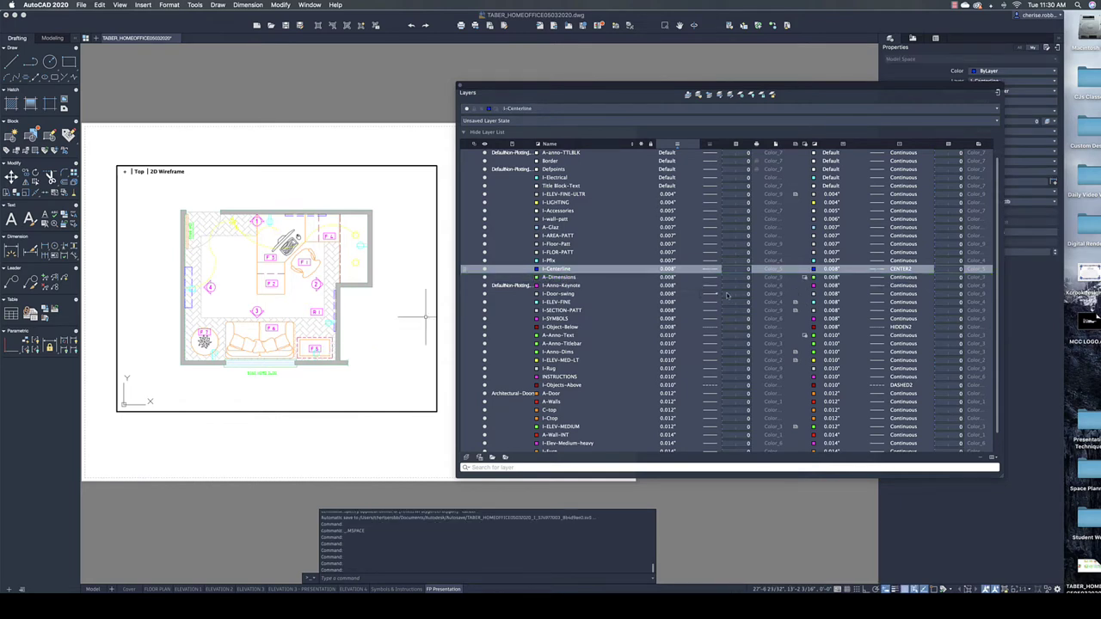
left_click(471, 352)
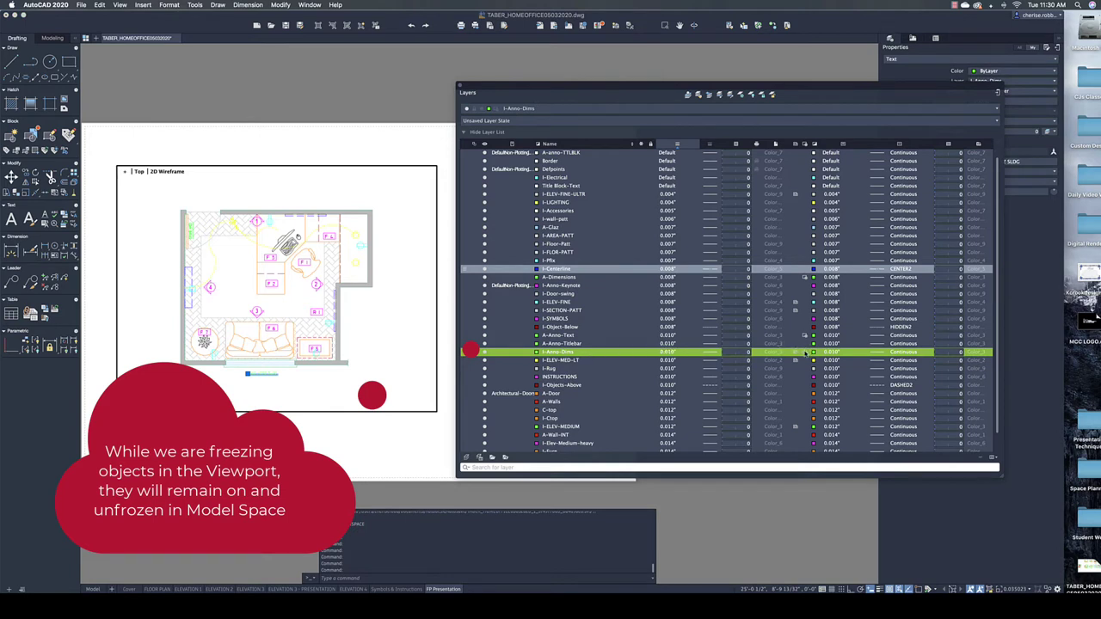
key("Escape")
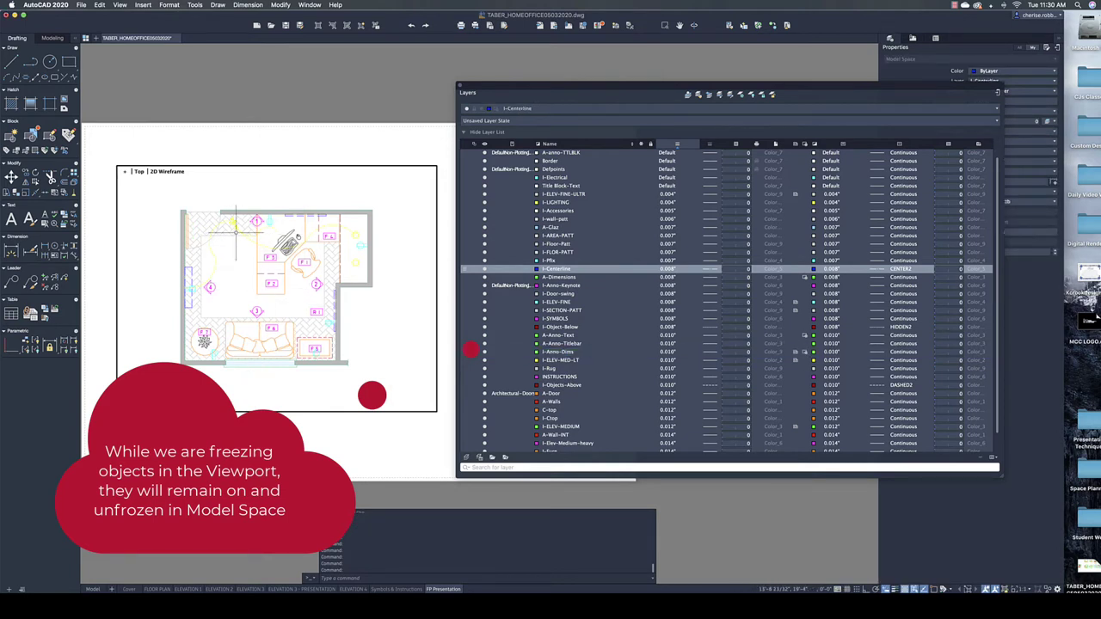
- Select a furniture tag to find its layer and freeze I-FLOR-PATT in the viewport
left_click(271, 283)
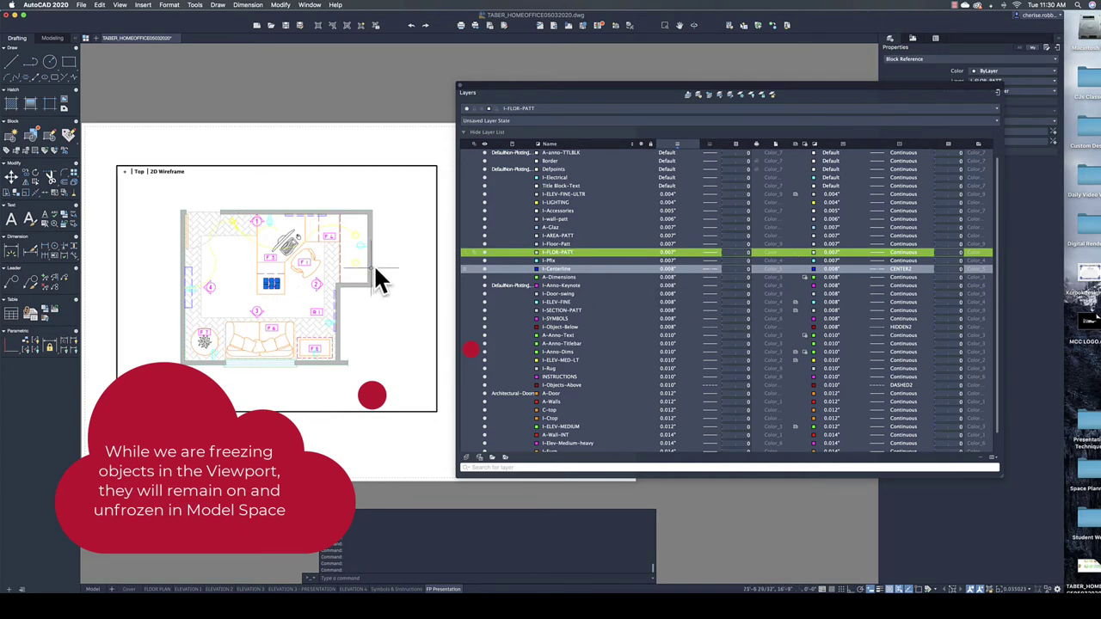
scroll(356, 328, "up", 1)
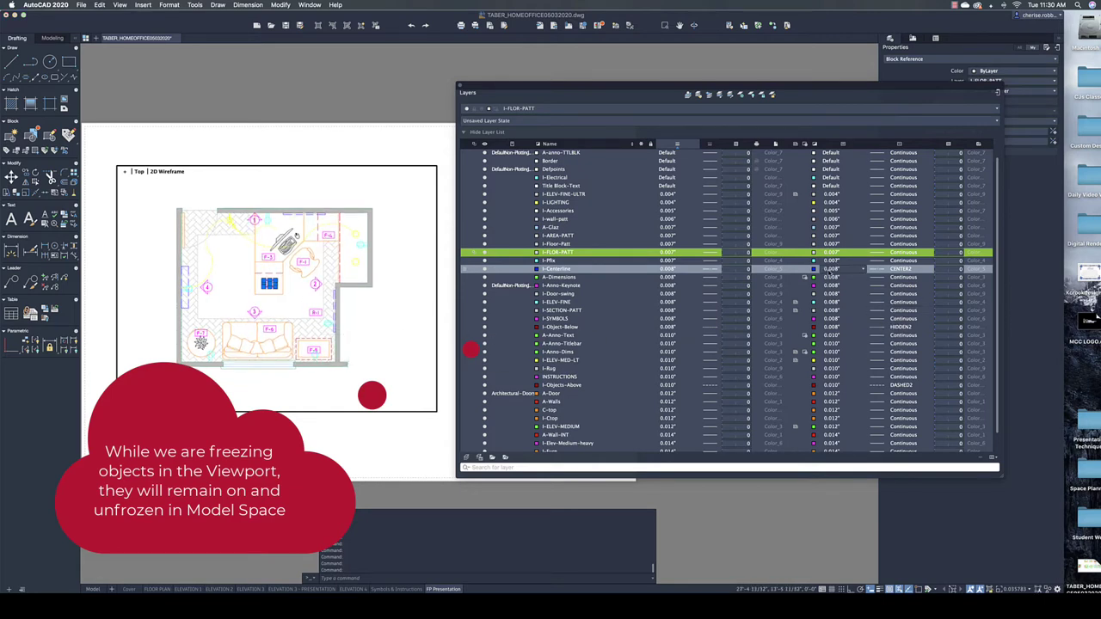
left_click(804, 255)
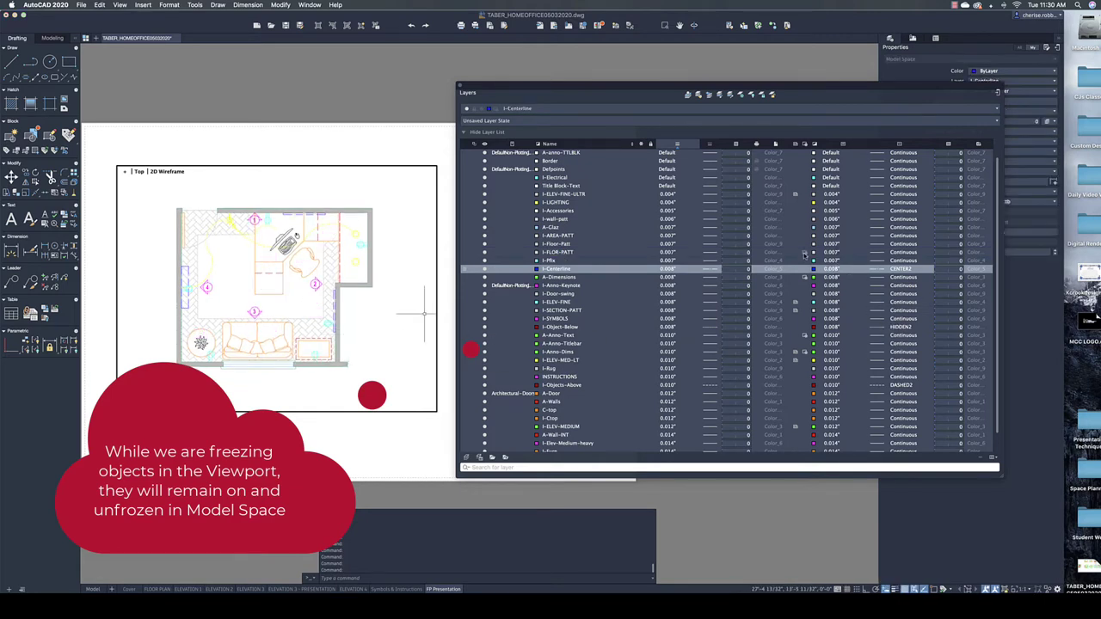
- Freeze the elevation markers' I-SYMBOLS layer and the light fixtures' I-LIGHTING layer in the viewport
left_click(316, 284)
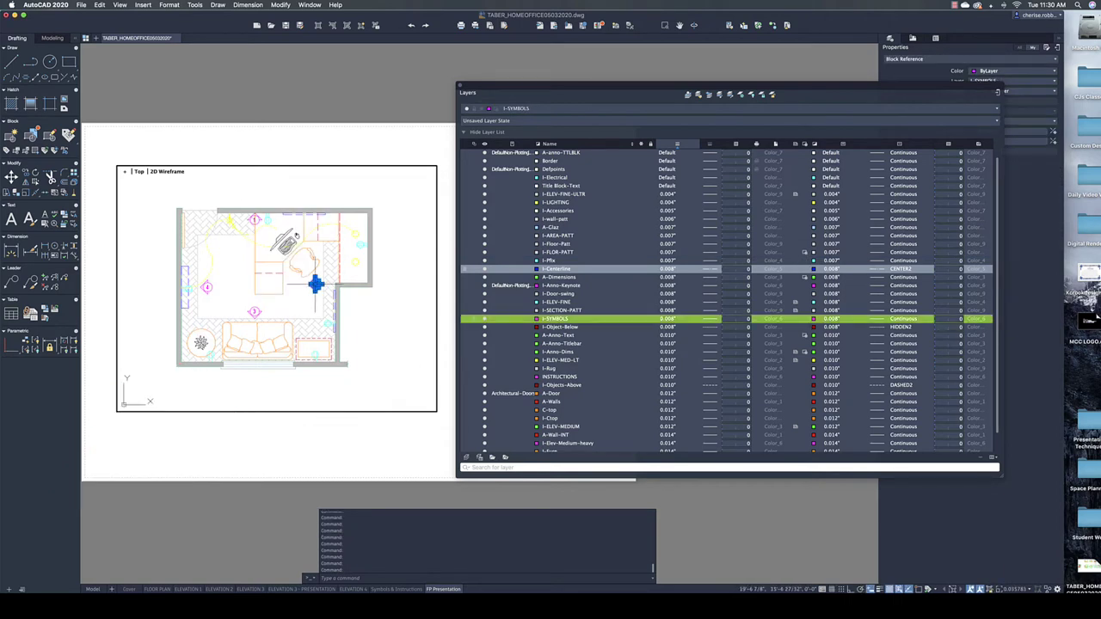
left_click(810, 319)
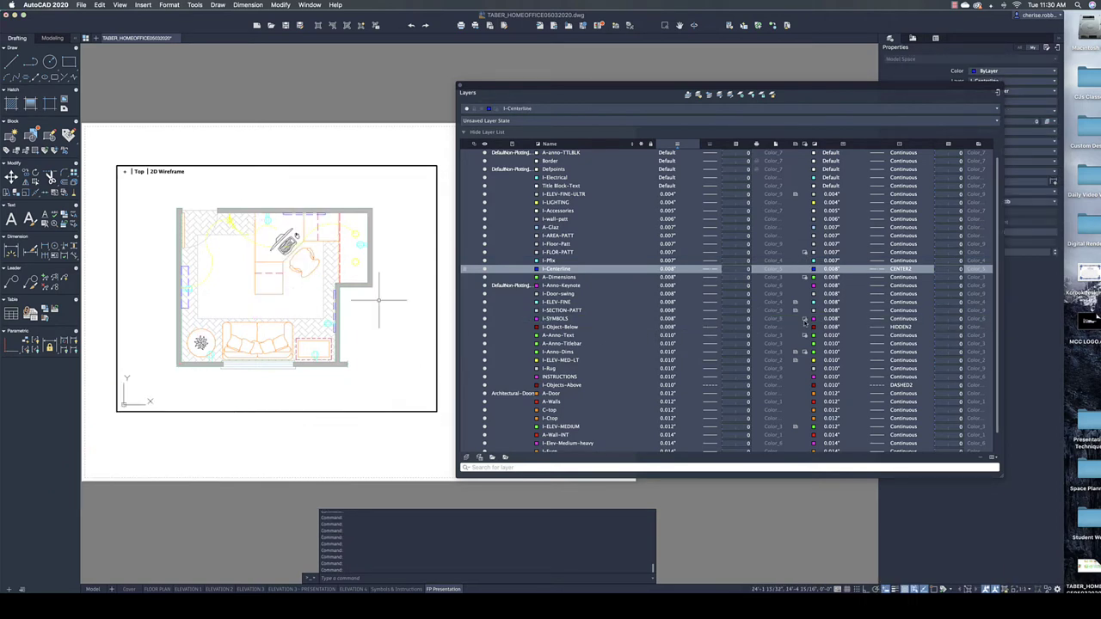
left_click(355, 261)
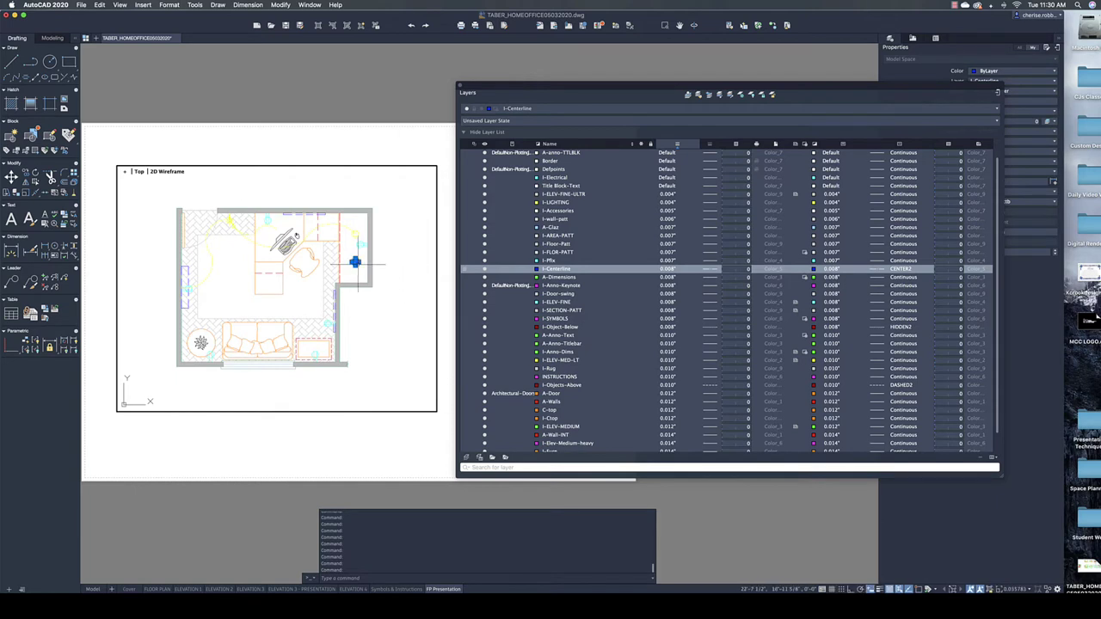
left_click(806, 203)
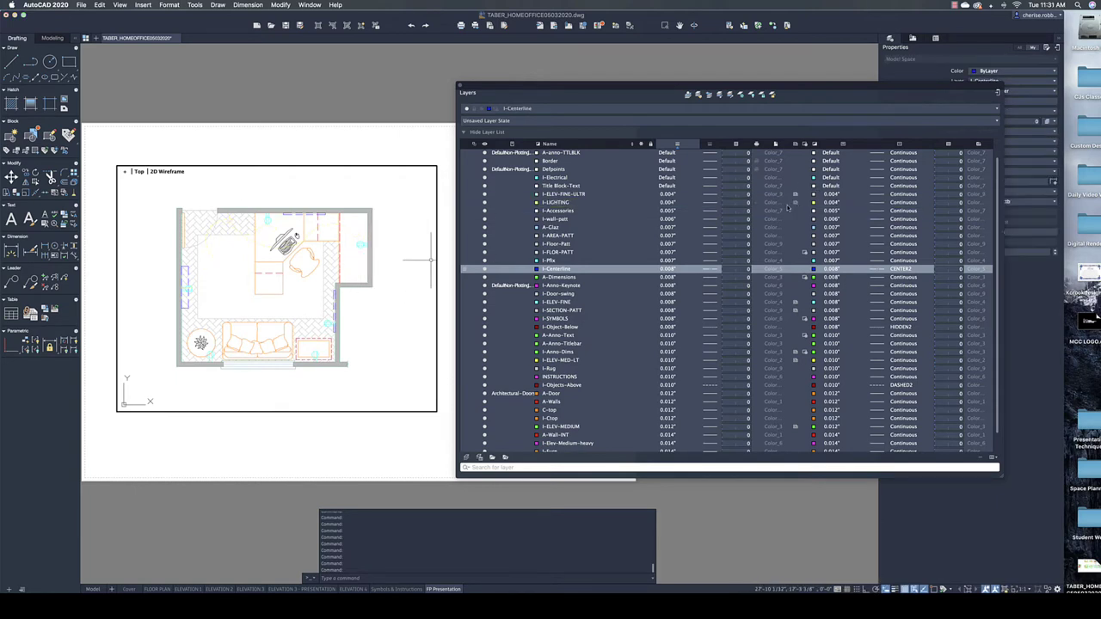
- Freeze the outlet symbols' layers, I-ELEV-MED-LT and I-Electrical, in the viewport
left_click(362, 244)
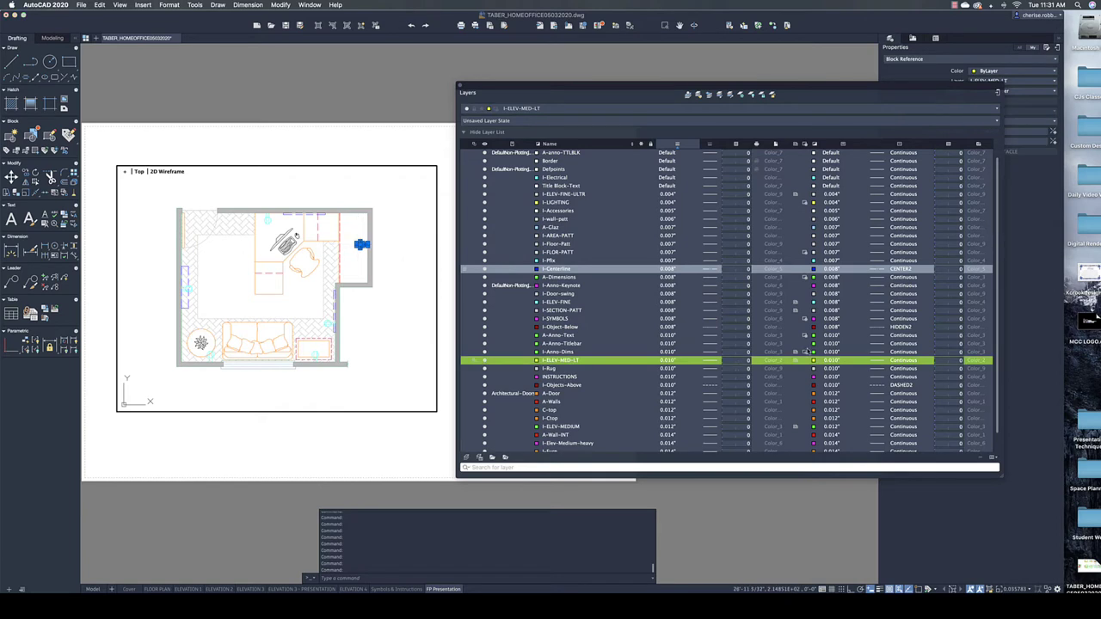
key("Escape")
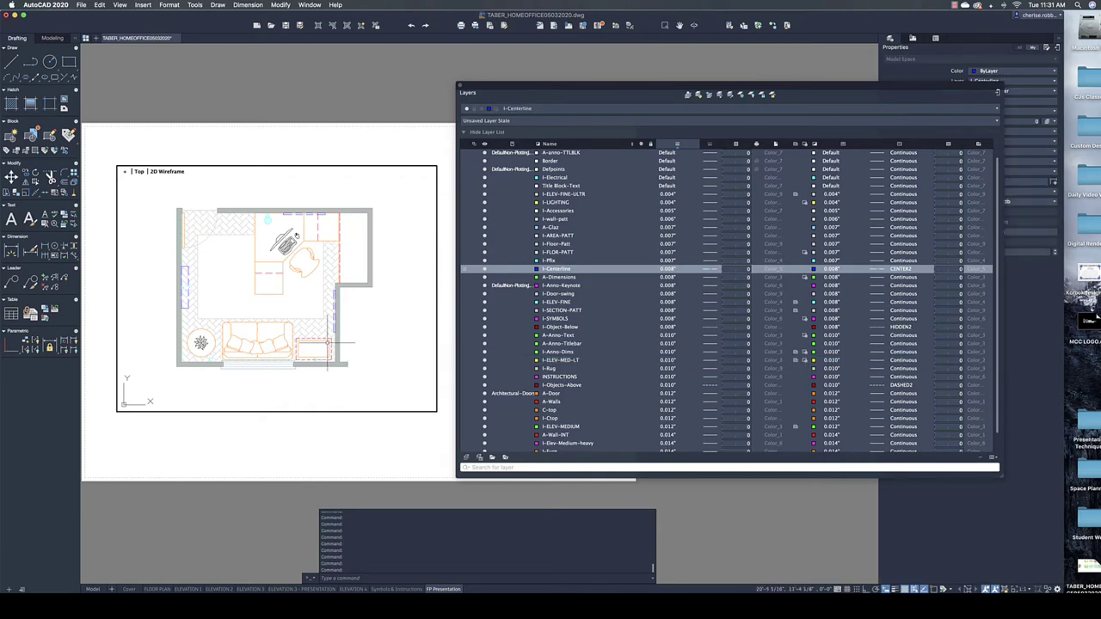
left_click(268, 219)
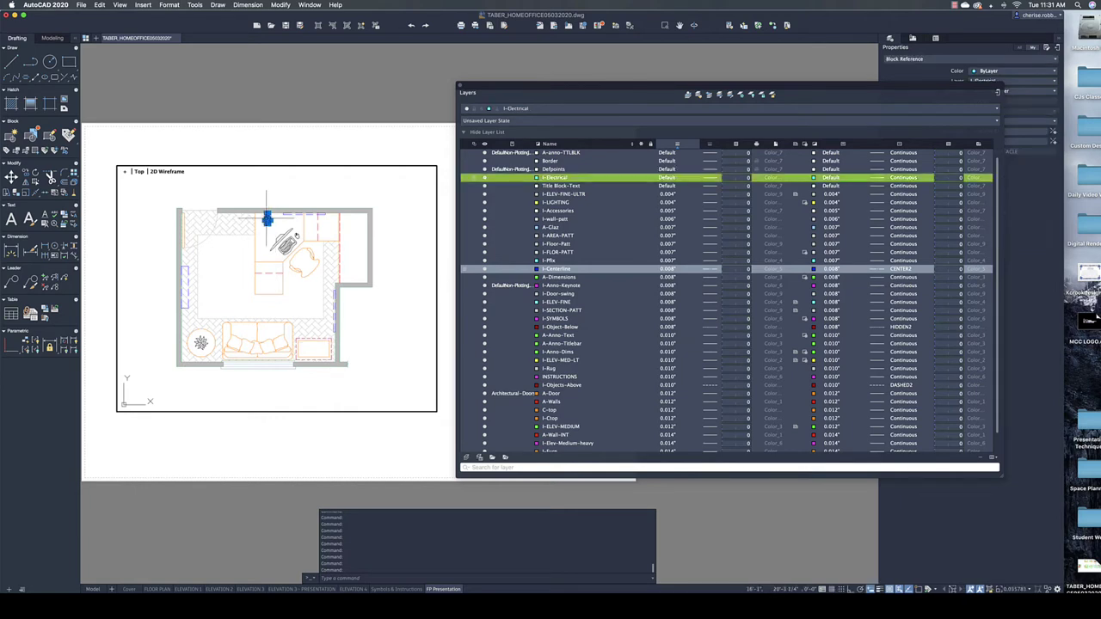
key("Escape")
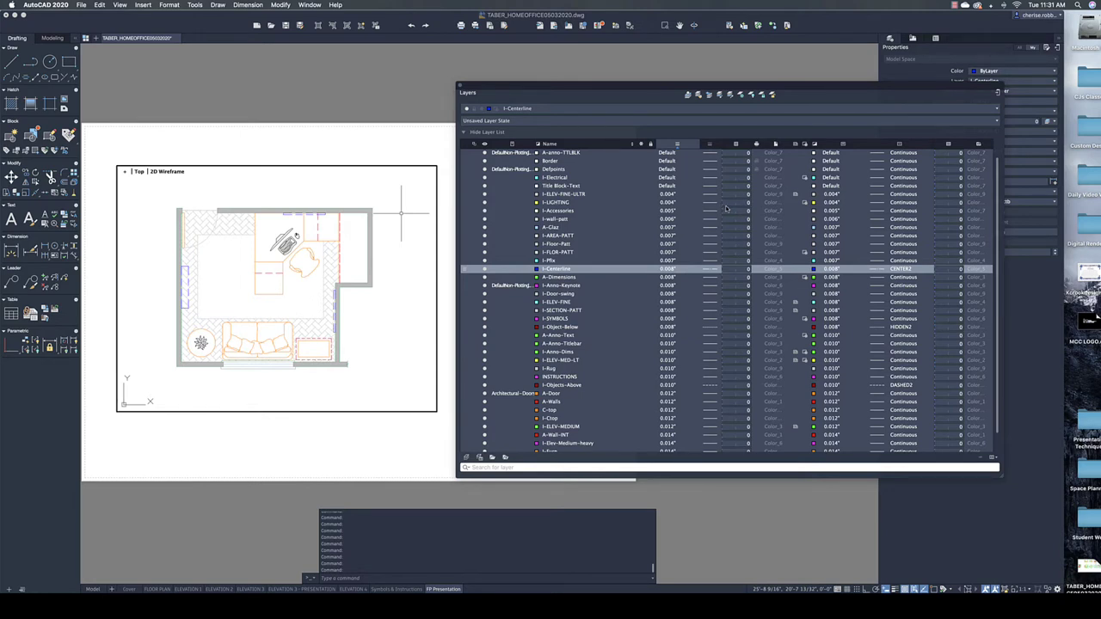
- Select the dashed blue board on the upper wall and freeze its I-MESSAGE-BOARDS layer in the viewport
scroll(725, 208, "down", 1)
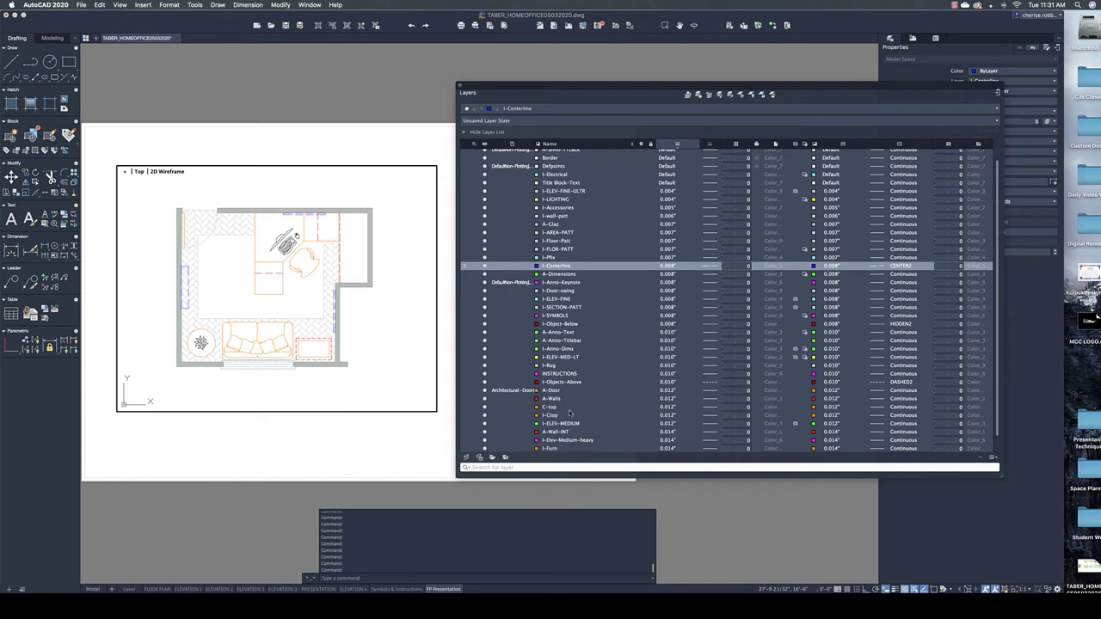
scroll(572, 430, "down", 1)
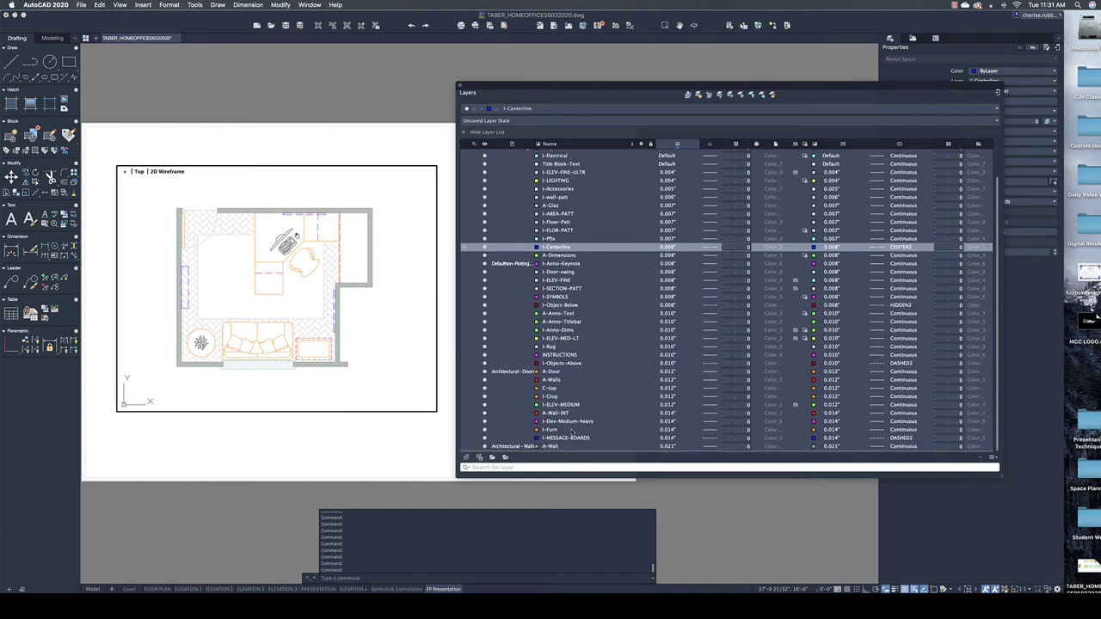
scroll(577, 443, "up", 1)
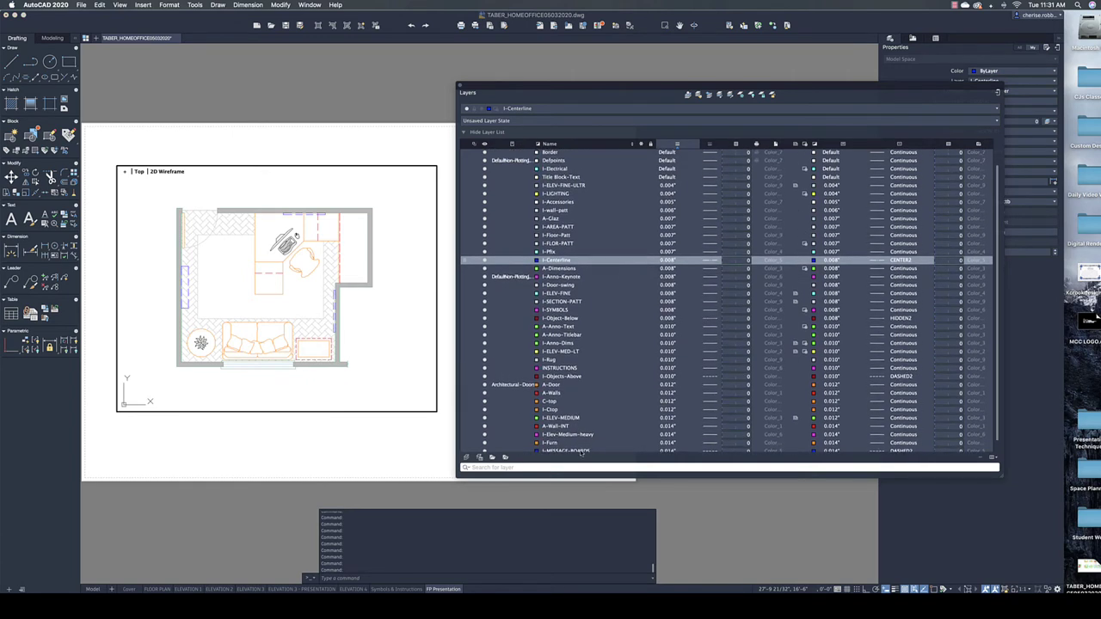
left_click(312, 214)
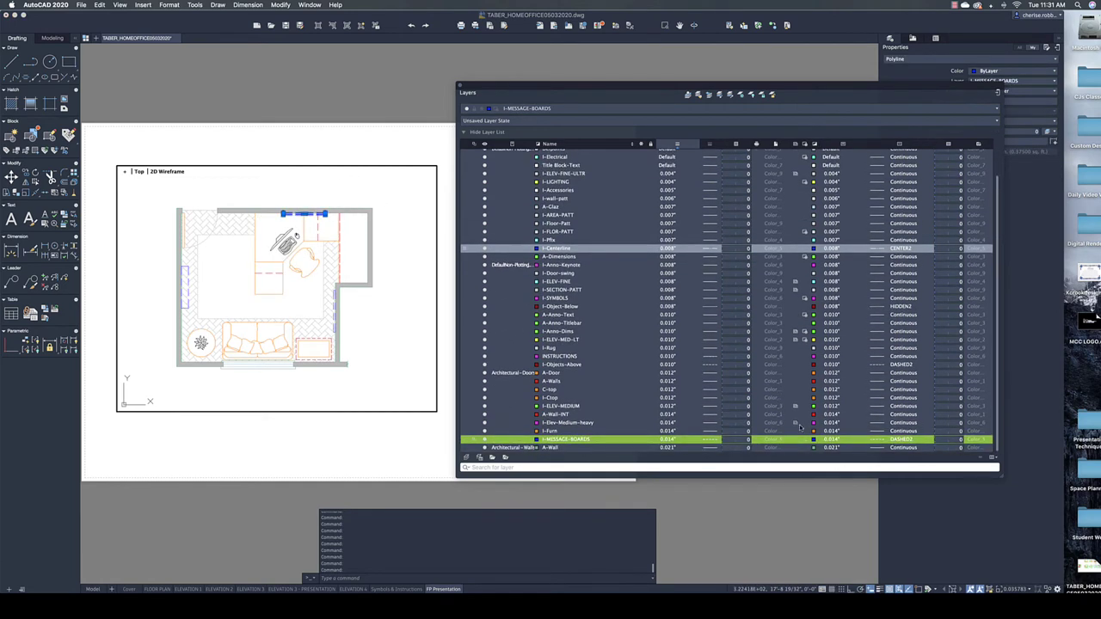
key("Escape")
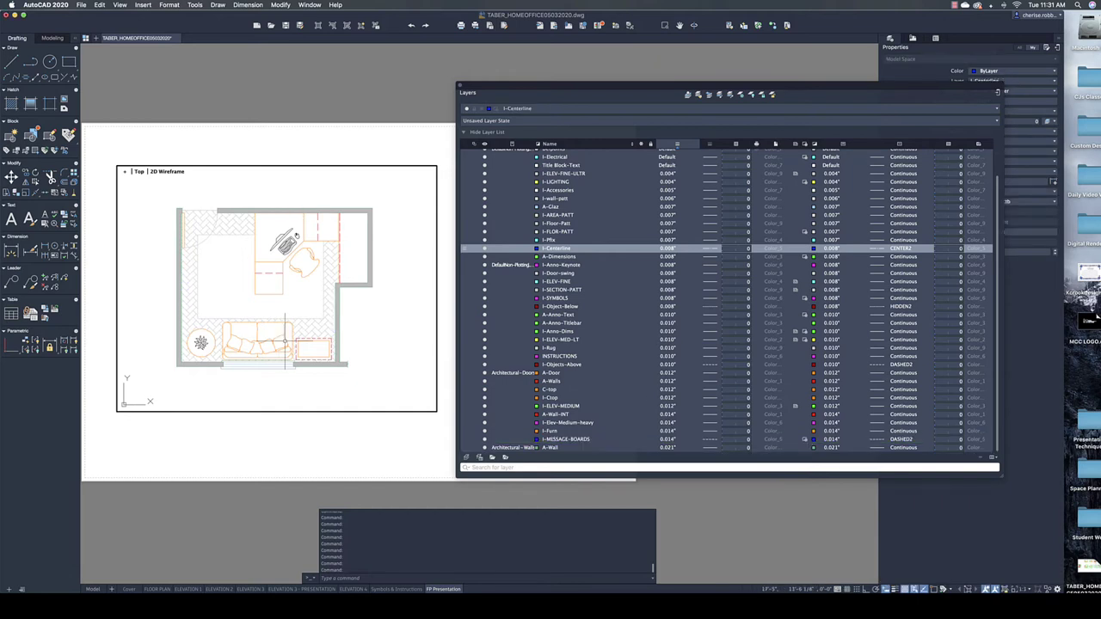
- Select the dashed rectangle beside the sofa and set its I-Object-Below layer's viewport linetype to Continuous
left_click(313, 349)
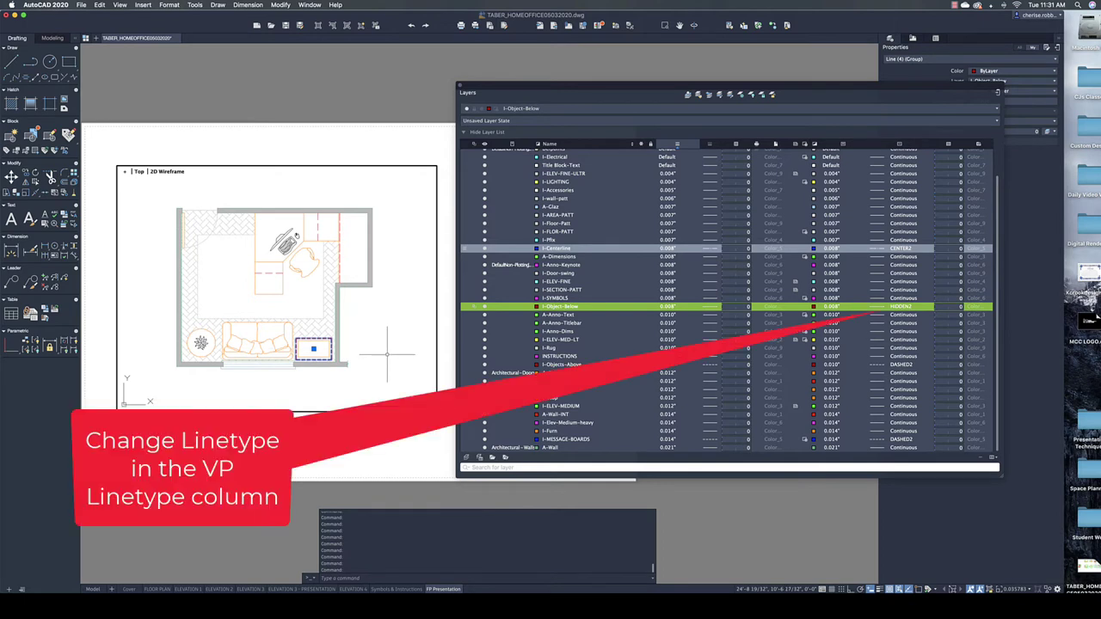
scroll(887, 319, "up", 1)
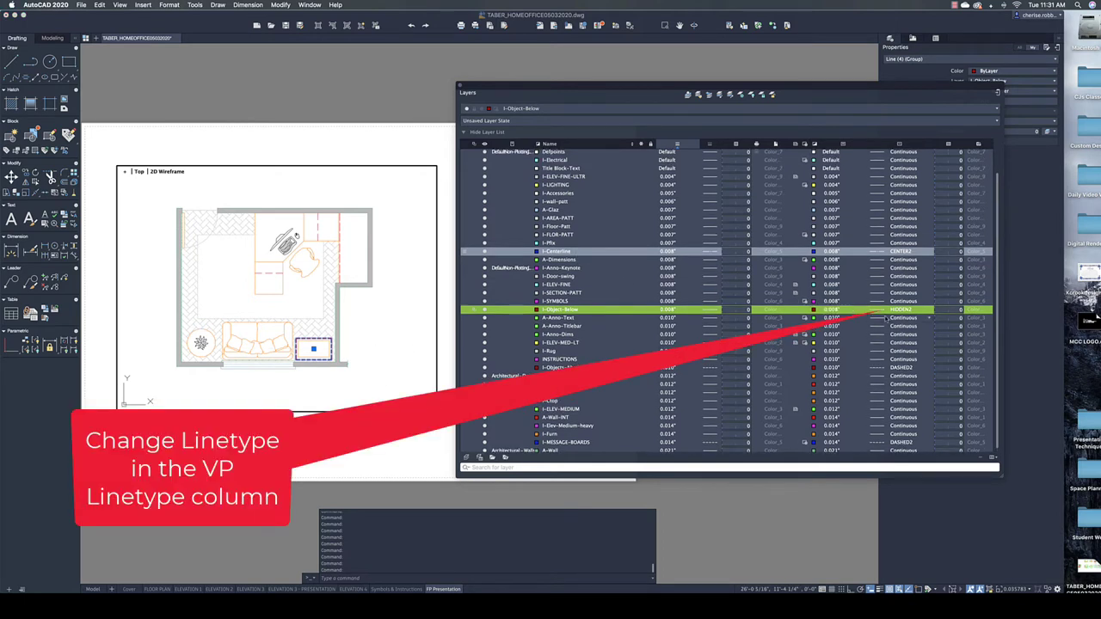
left_click(900, 312)
left_click(905, 315)
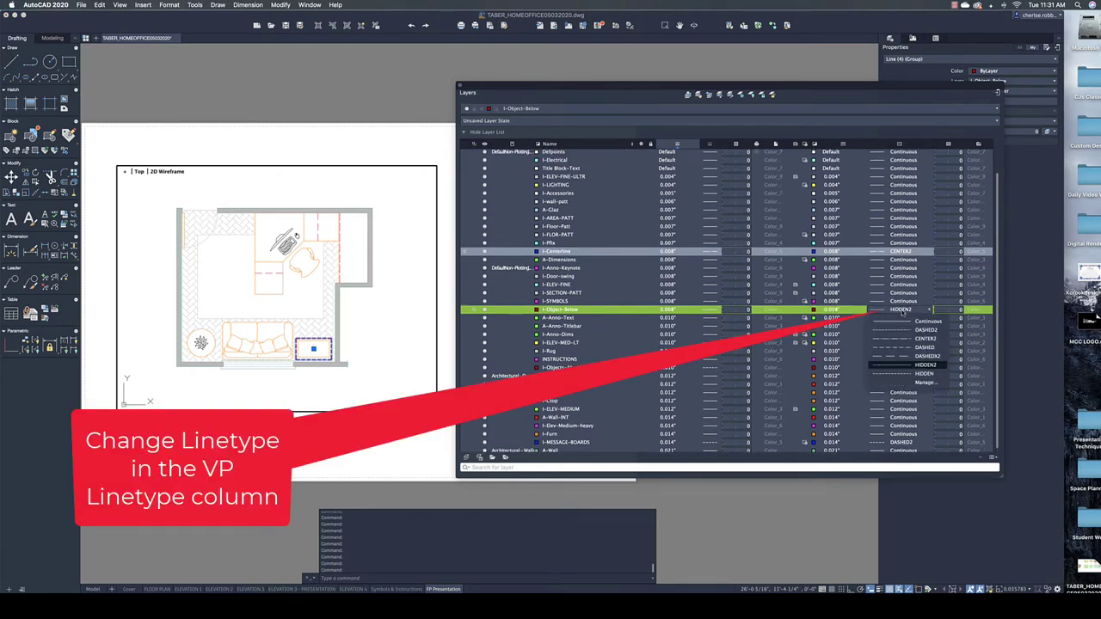
left_click(904, 325)
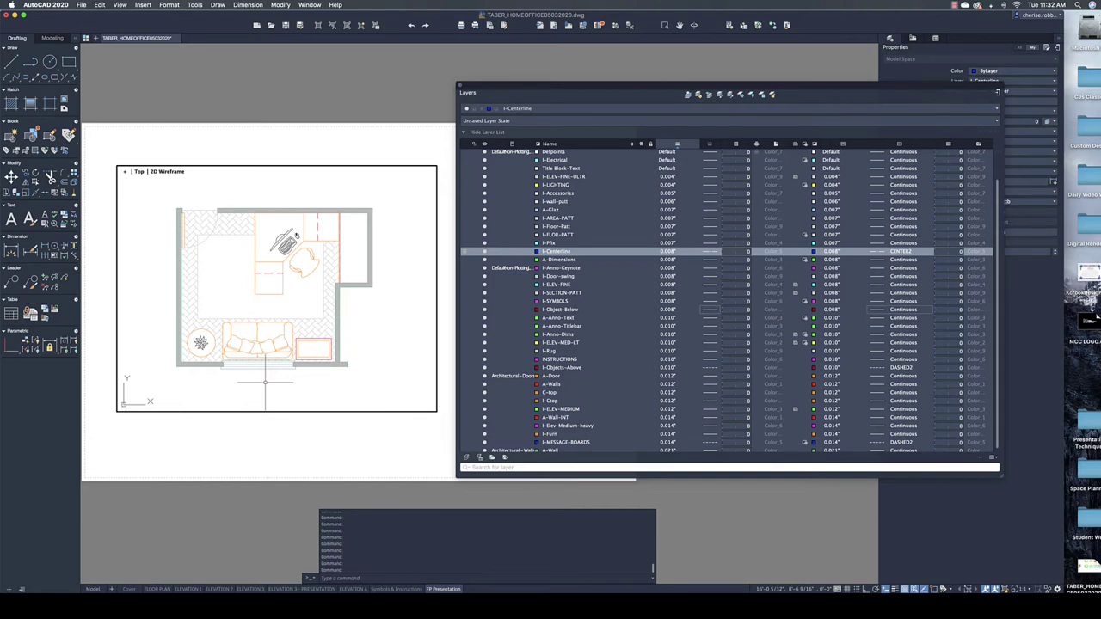
- Set the floor plan viewport's scale to 1/2" = 1'-0" and return to paper space
scroll(268, 436, "down", 2)
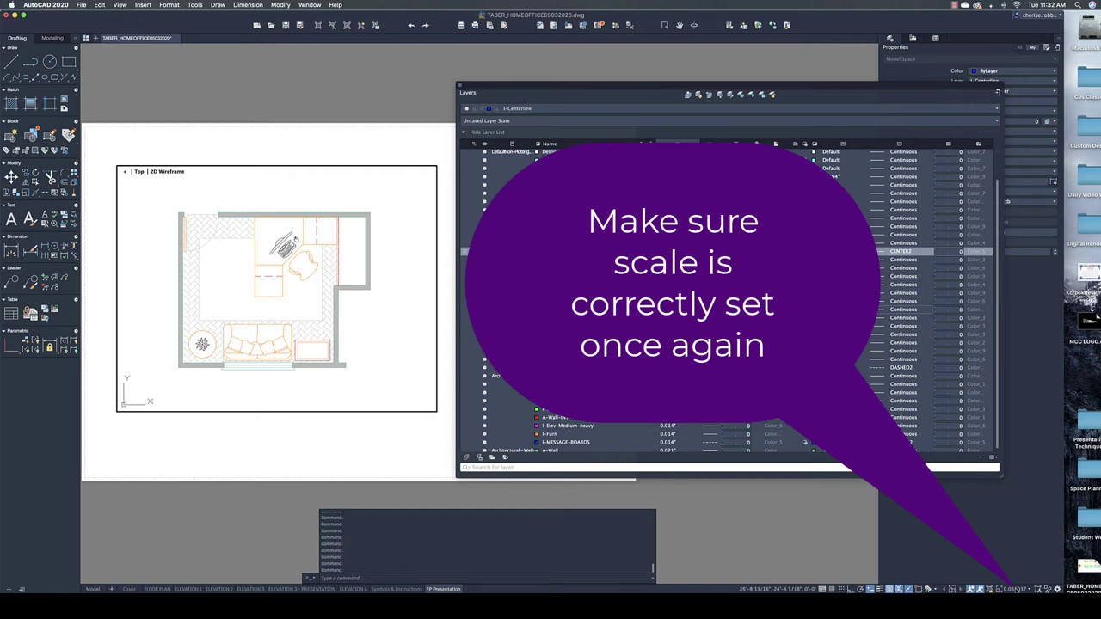
left_click(1017, 589)
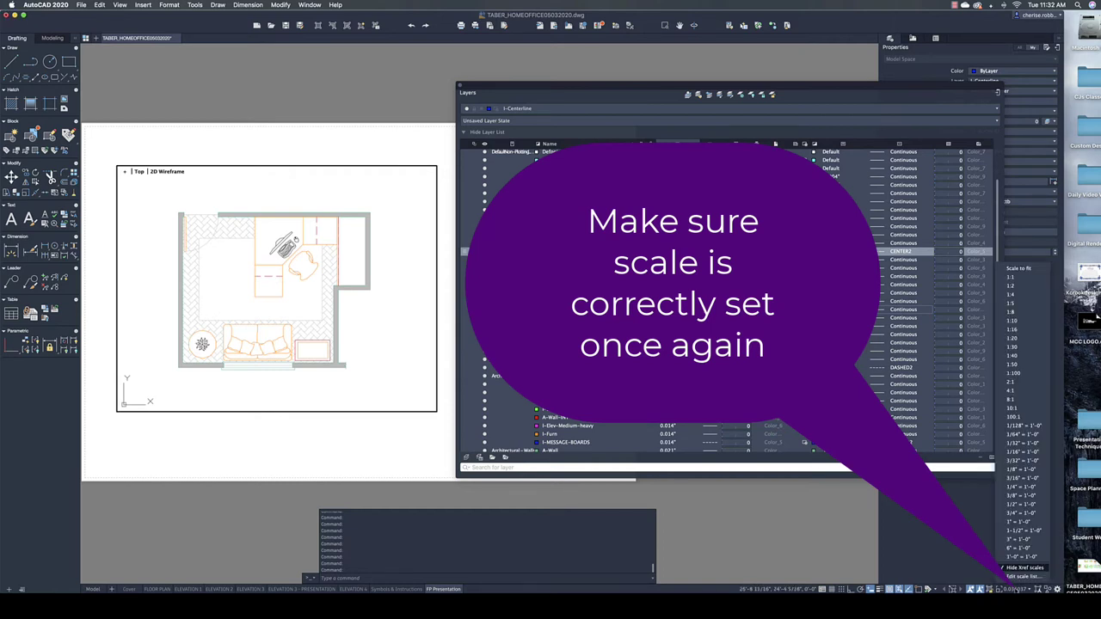
left_click(1016, 505)
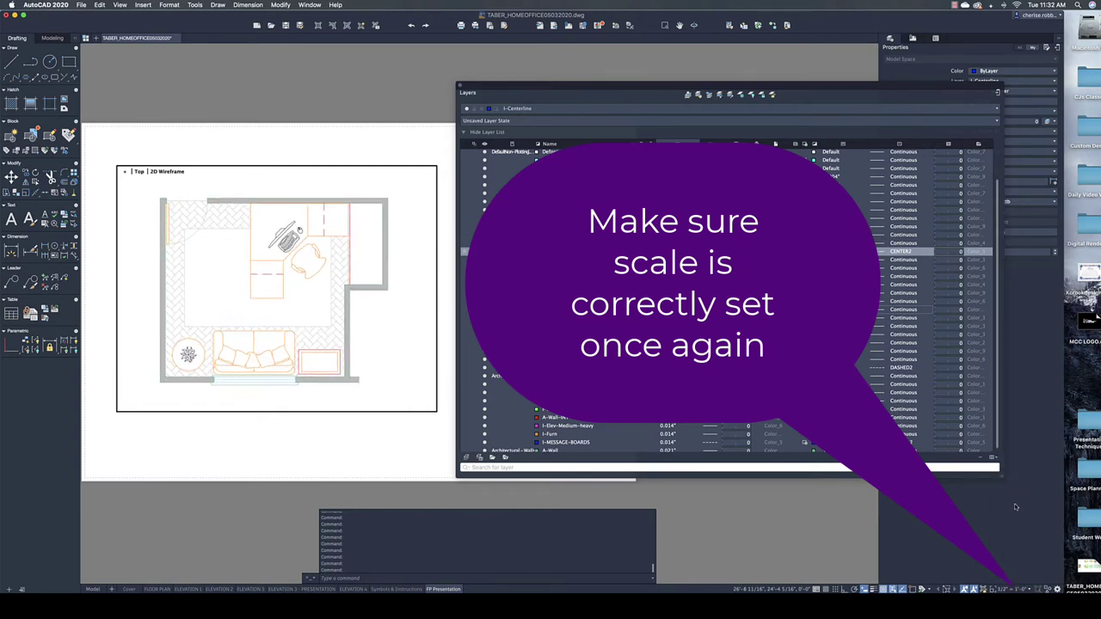
double_click(395, 441)
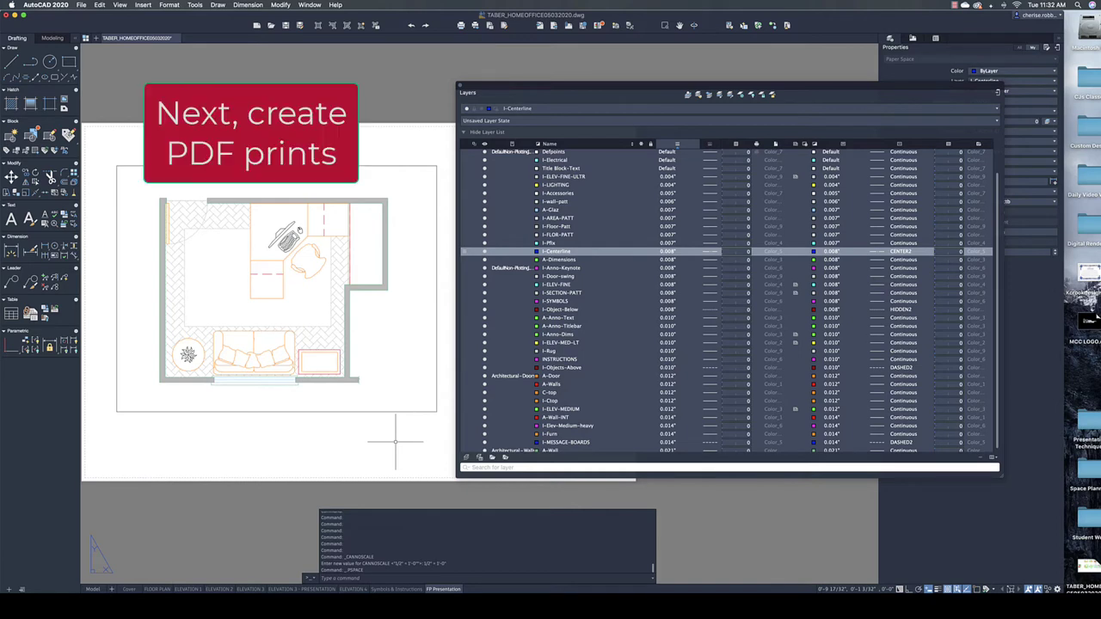
- Set up the FP Presentation plot with the AutoCAD PDF (High Quality Print) printer, ANSI full bleed B (11.00 x 17.00 Inches) paper and monochrome.ctb
key("super+p")
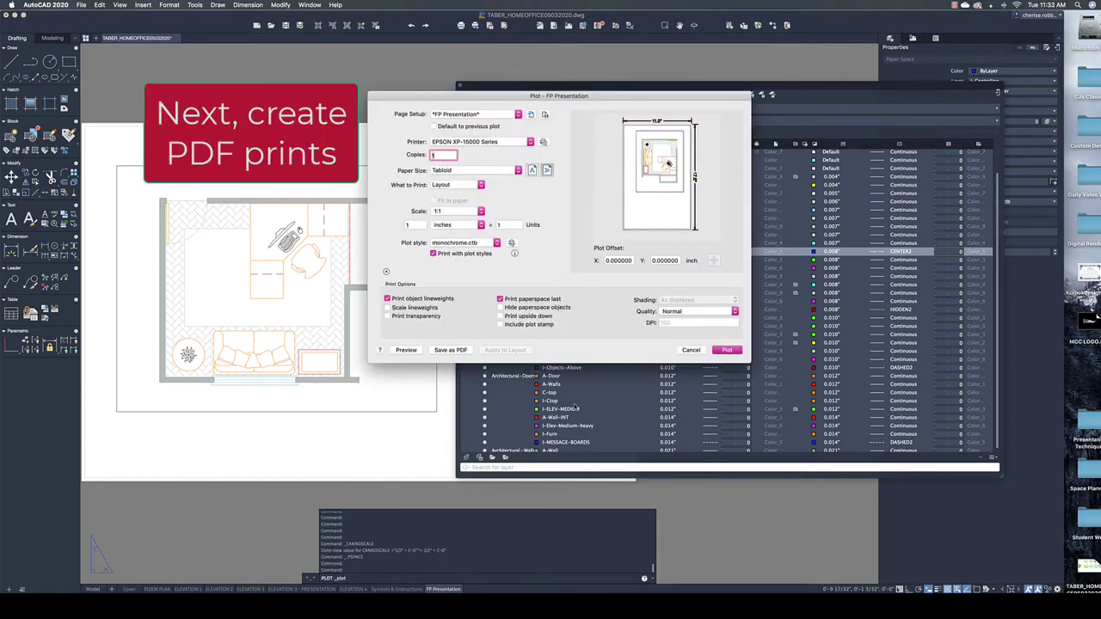
left_click(528, 143)
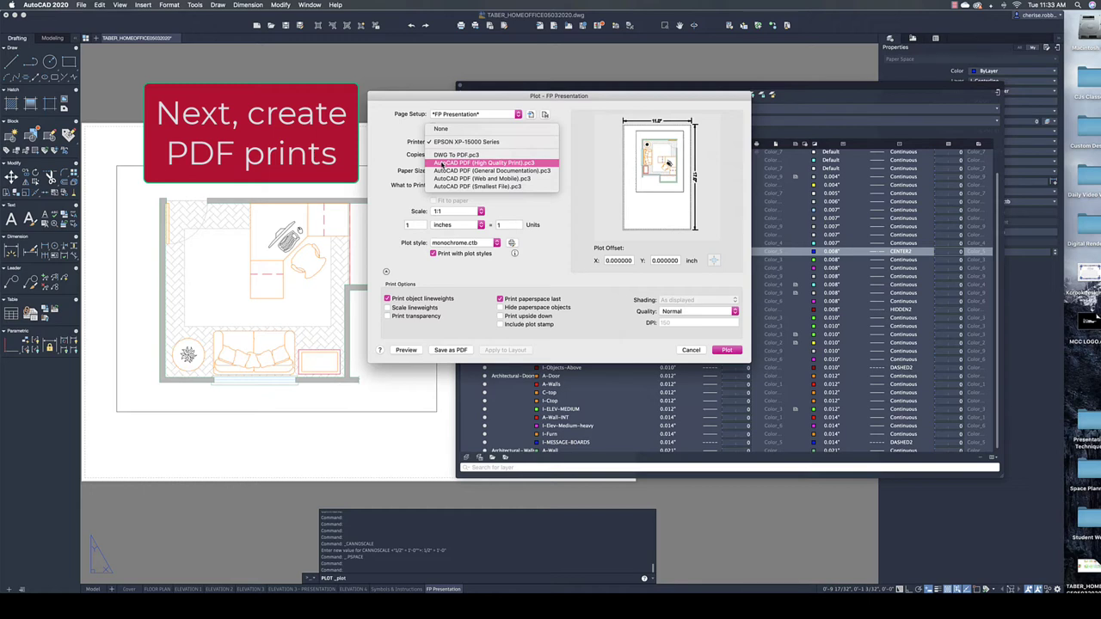
left_click(444, 163)
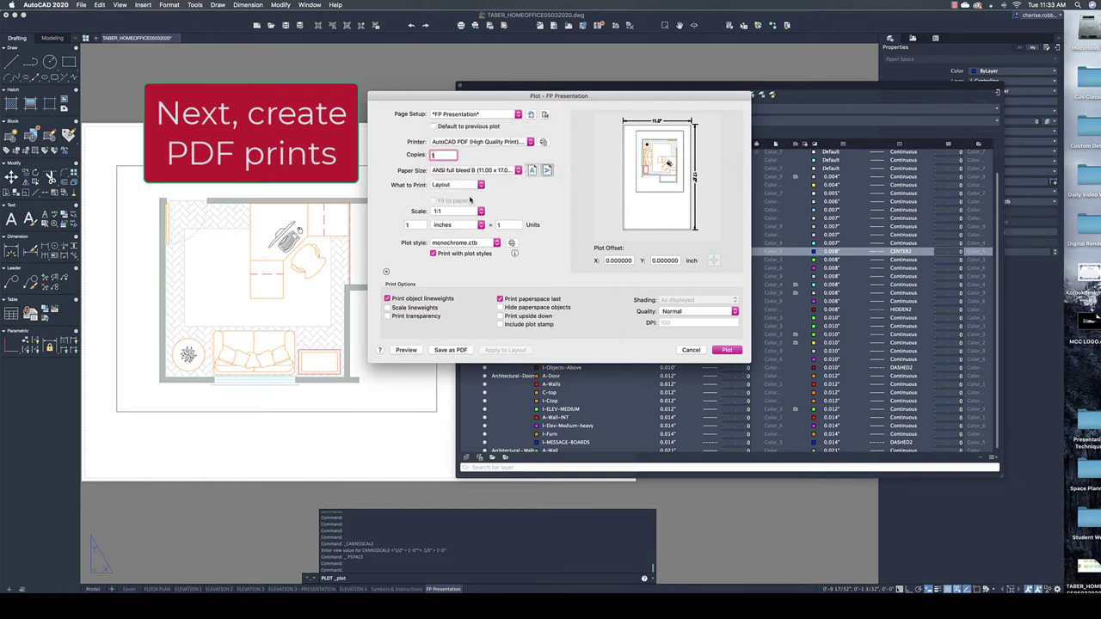
left_click(468, 171)
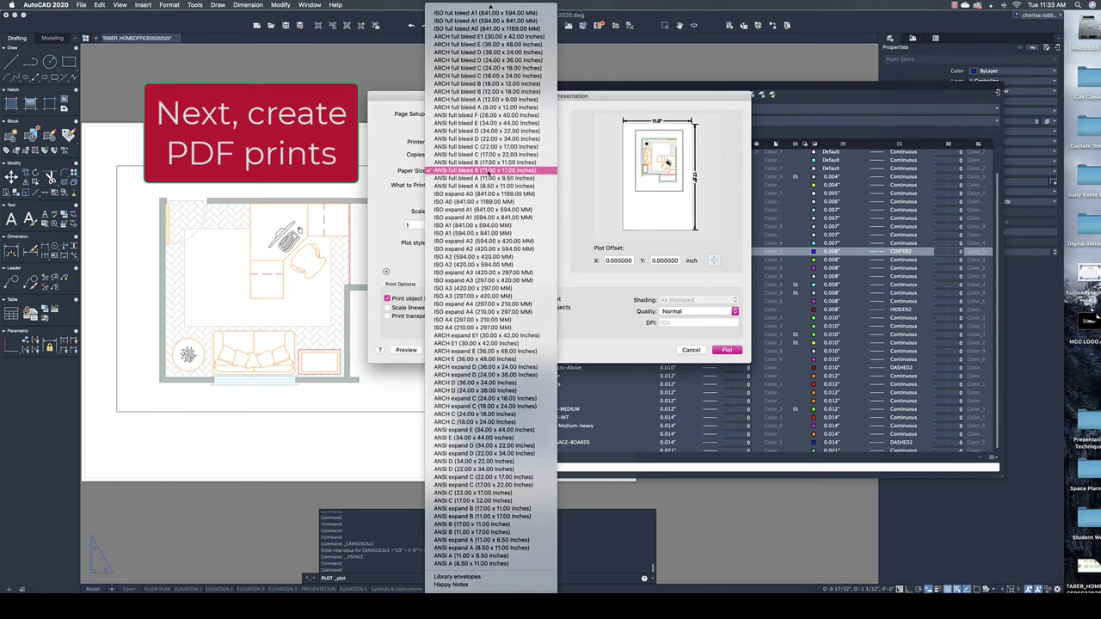
left_click(572, 175)
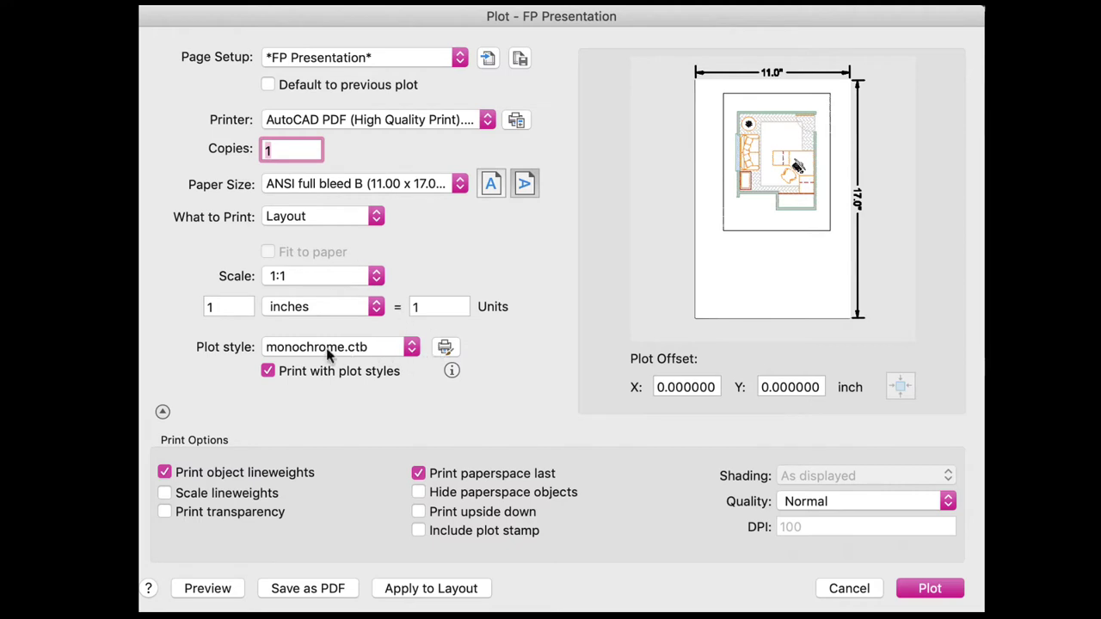
left_click(389, 348)
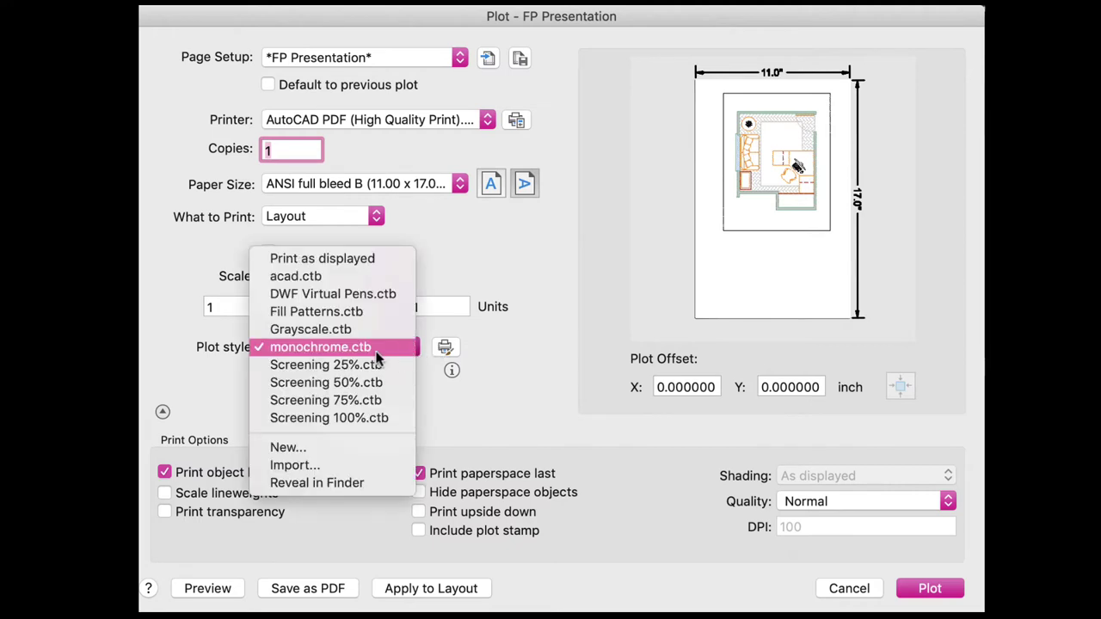
left_click(331, 347)
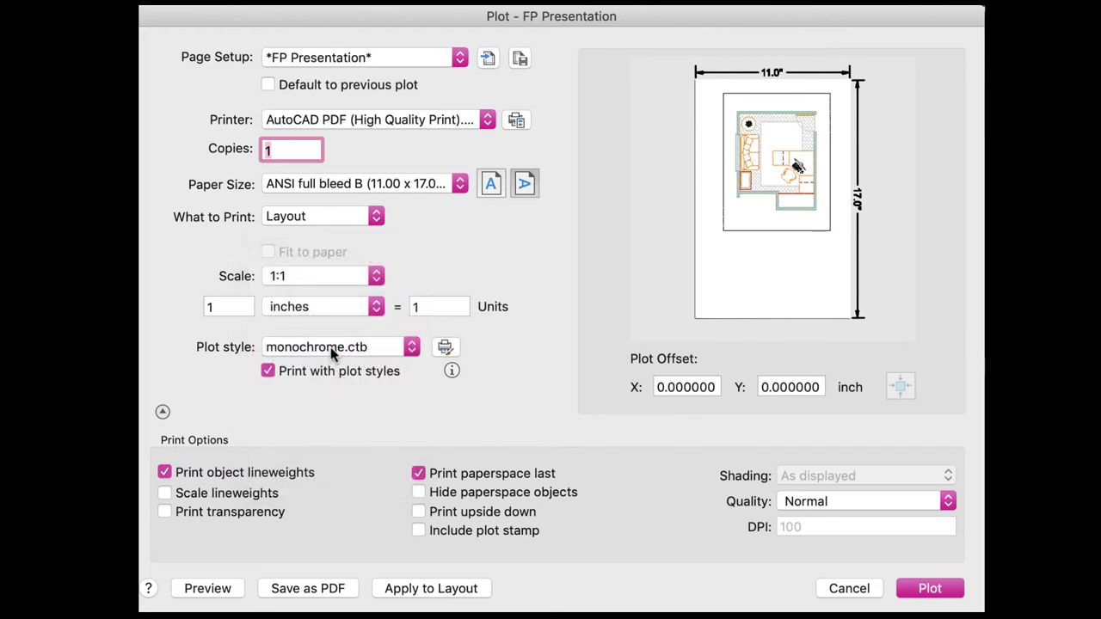
- Preview the FP Presentation plot without the bookmarks pane, and close the preview with all its tabs
left_click(205, 591)
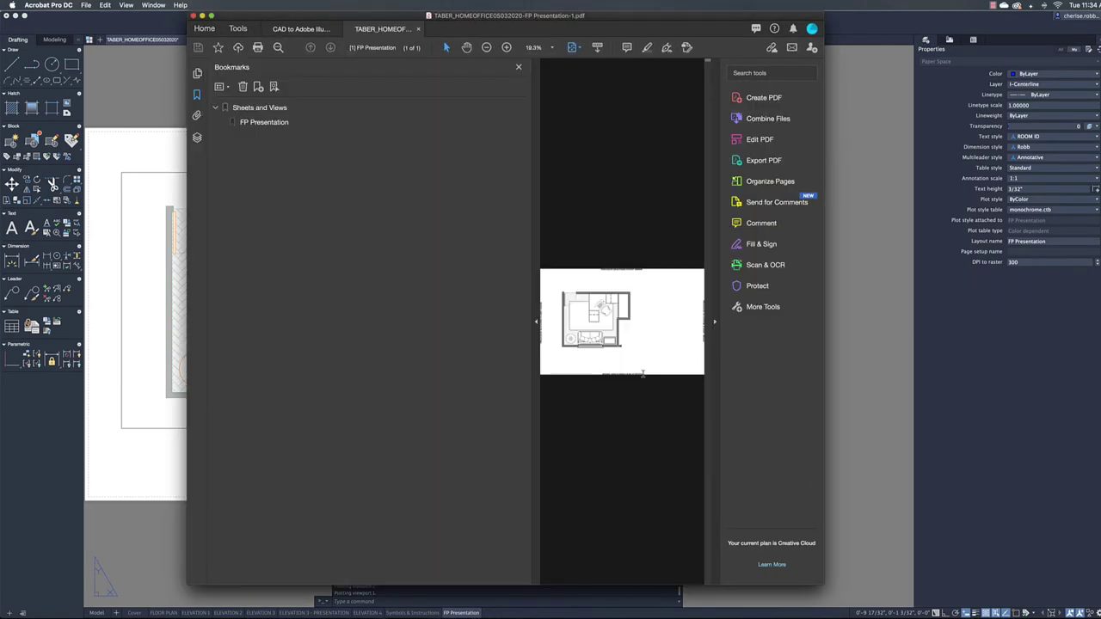
left_click(518, 66)
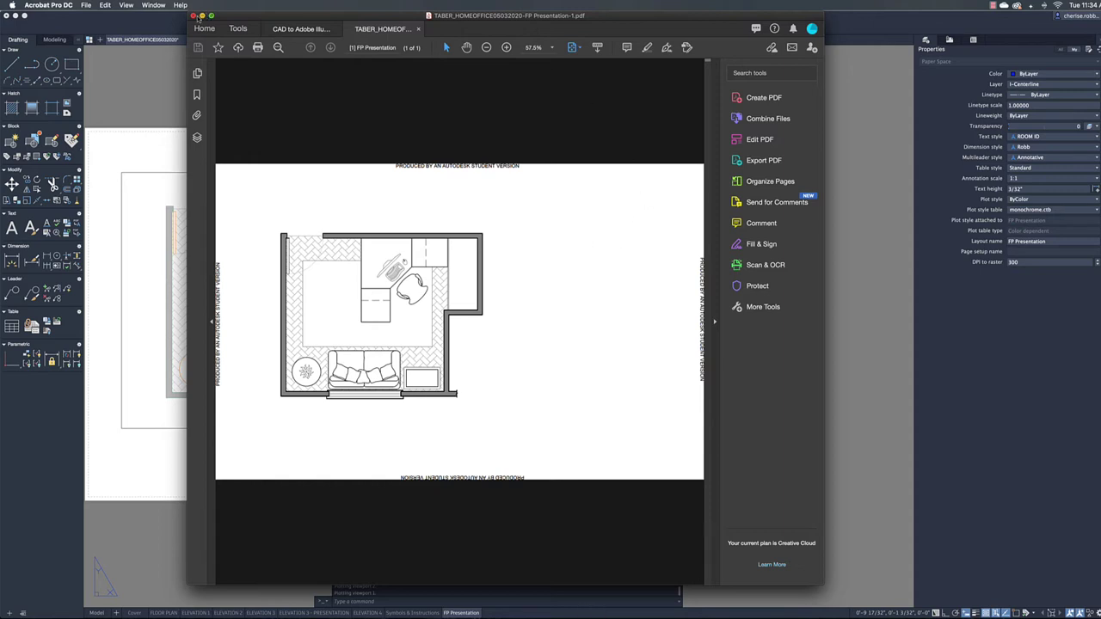
left_click(194, 17)
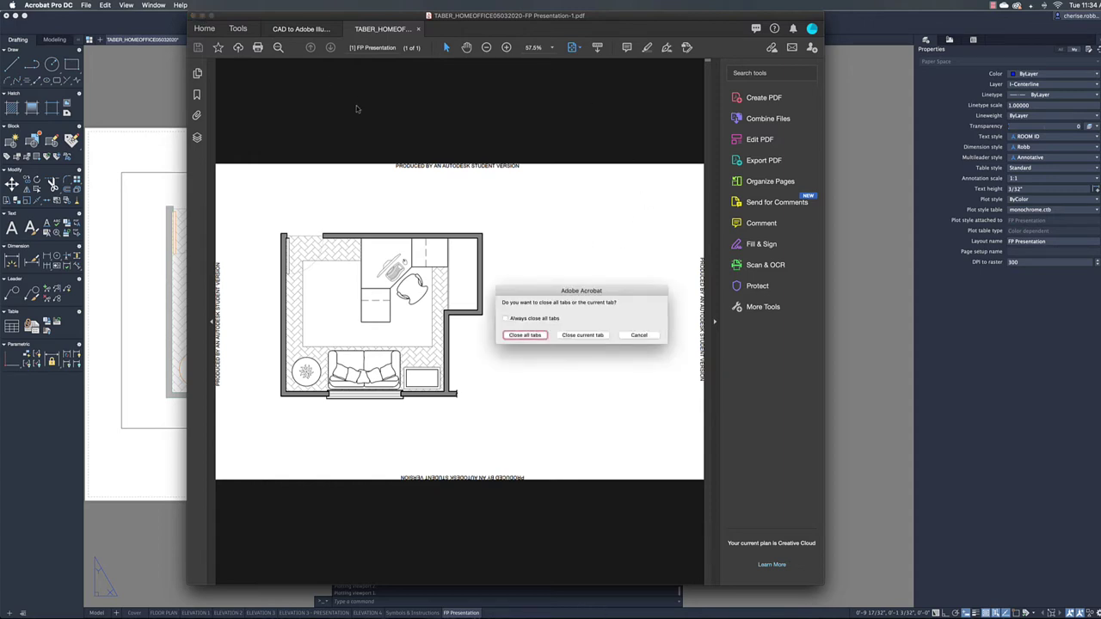
left_click(520, 336)
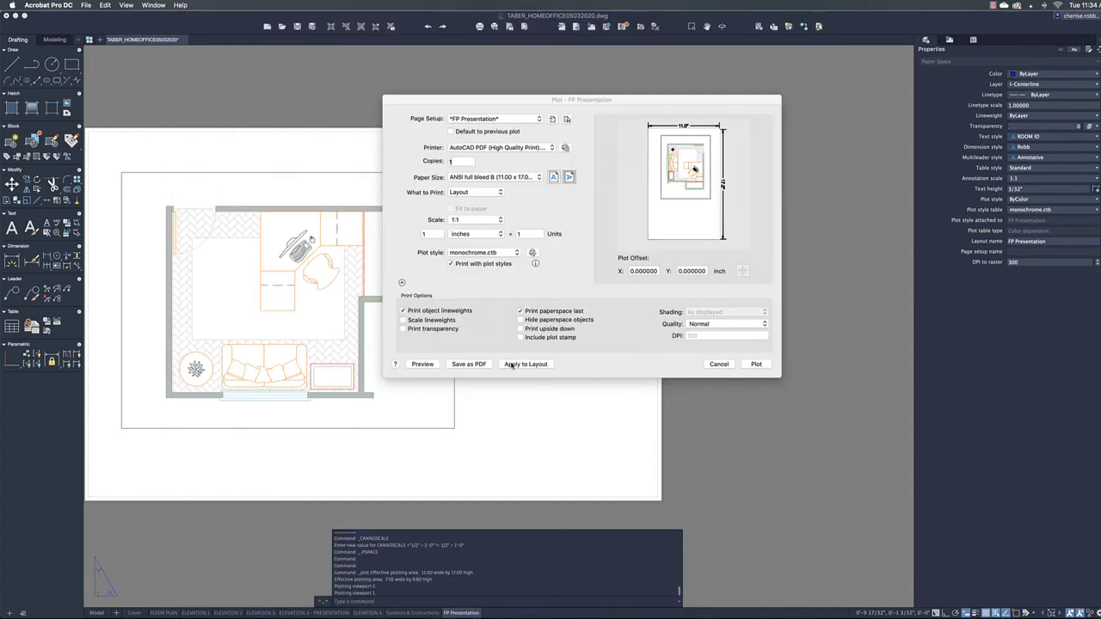
- Save the plot as a PDF named TABER_HOP_FP Presentation.pdf on the Desktop
left_click(463, 364)
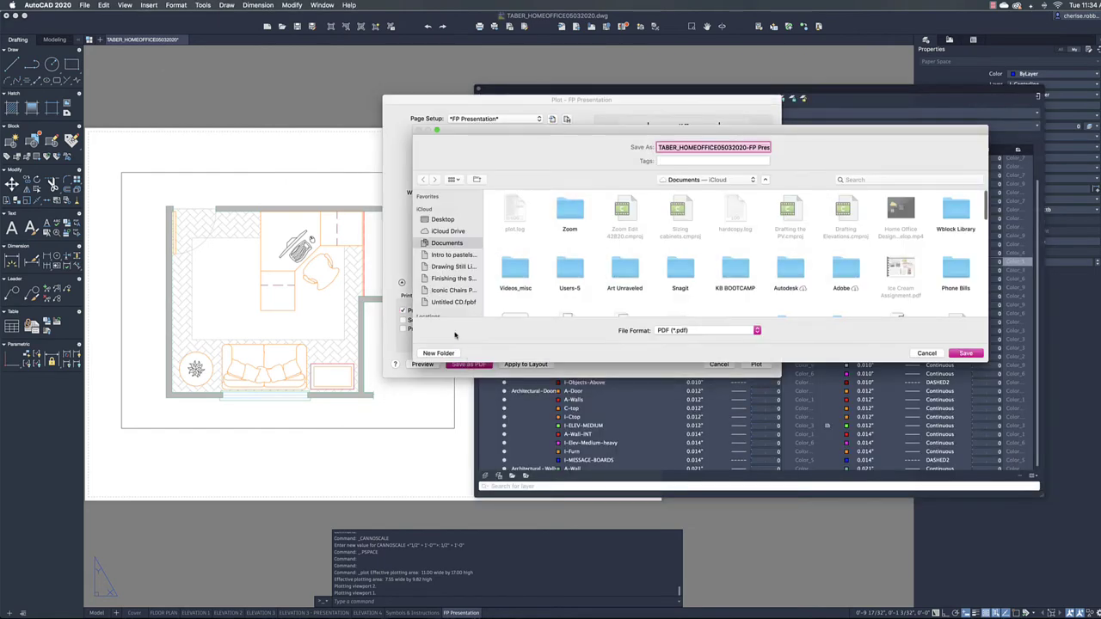
left_click(748, 147)
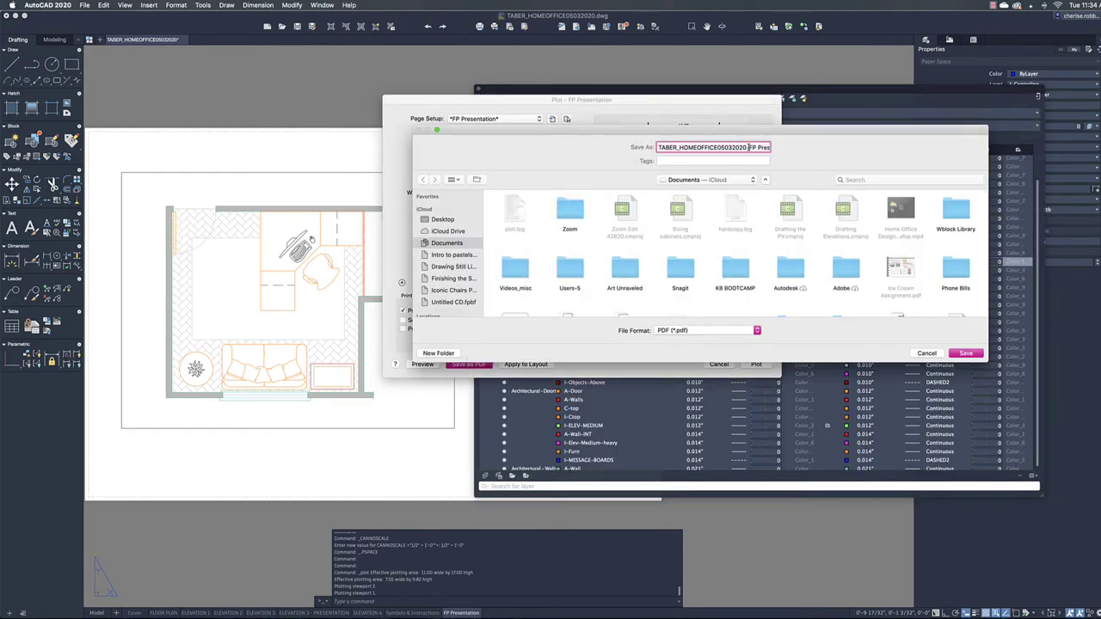
left_click_drag(748, 147, 651, 147)
type("HOP_FP Presentation.pdf")
left_click(445, 220)
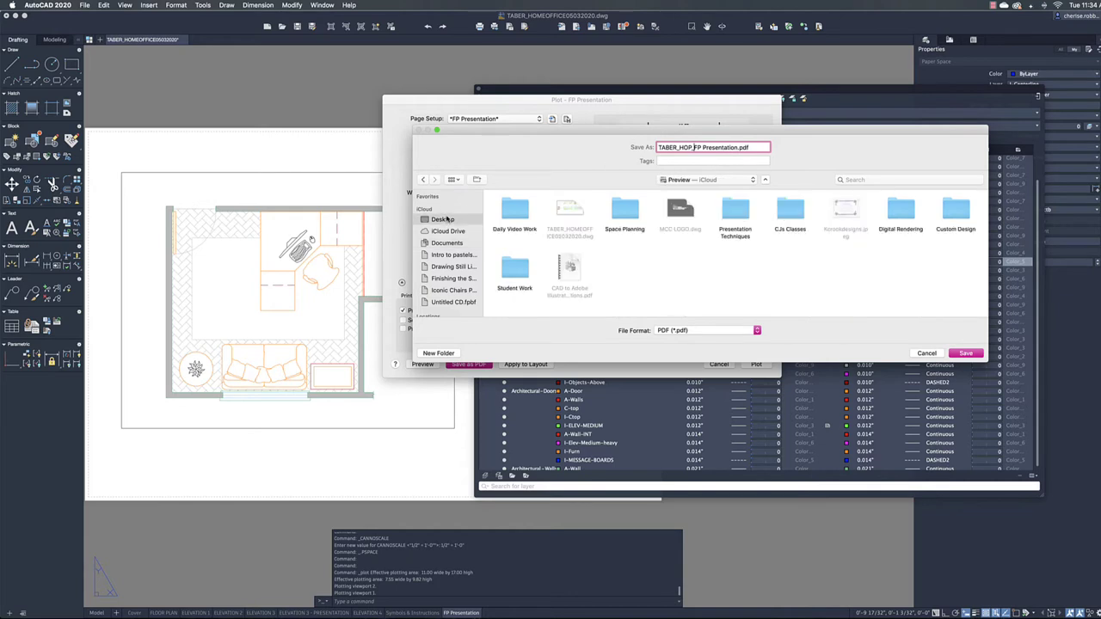
left_click(965, 353)
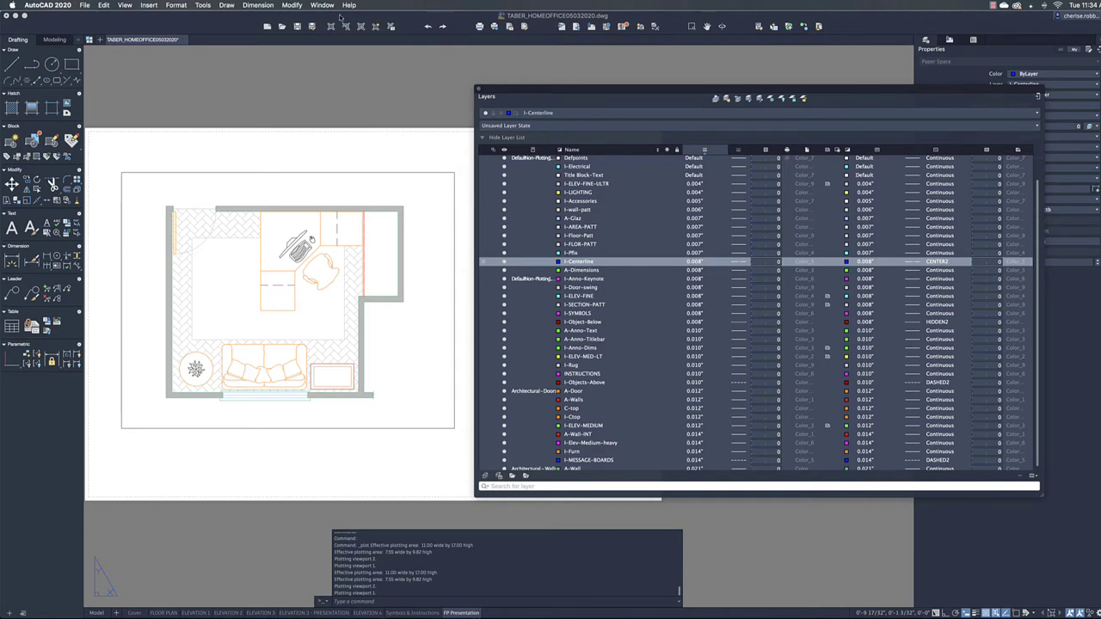
- Minimize the AutoCAD drawing, switch to Illustrator with TABER_HOP_FP Presentation.pdf open, and float the tools beside the artboard
left_click(12, 16)
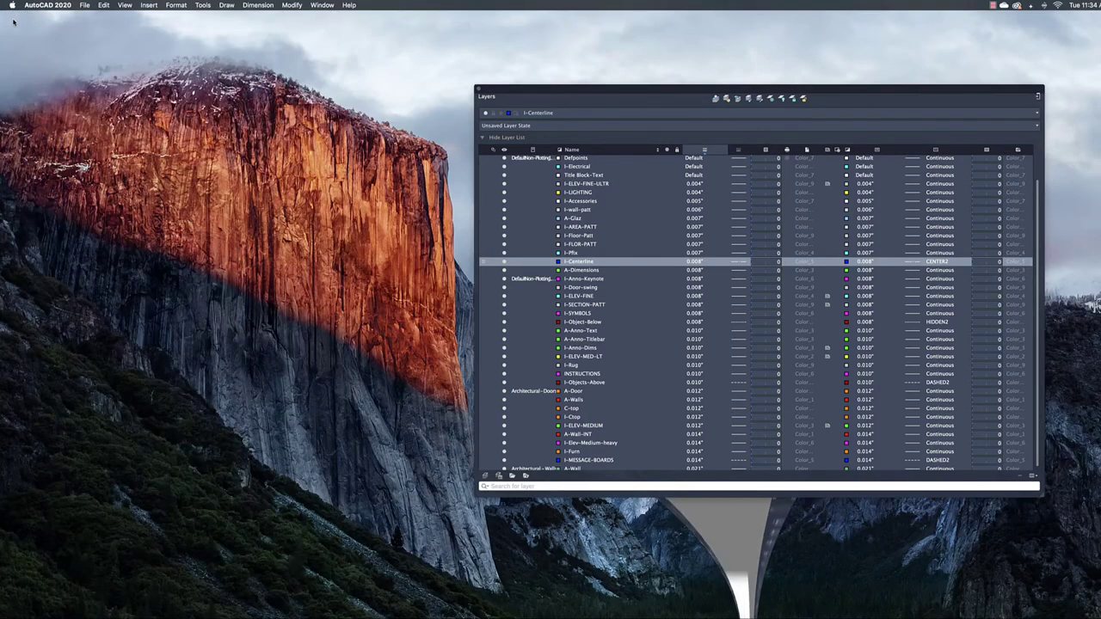
left_click(166, 112)
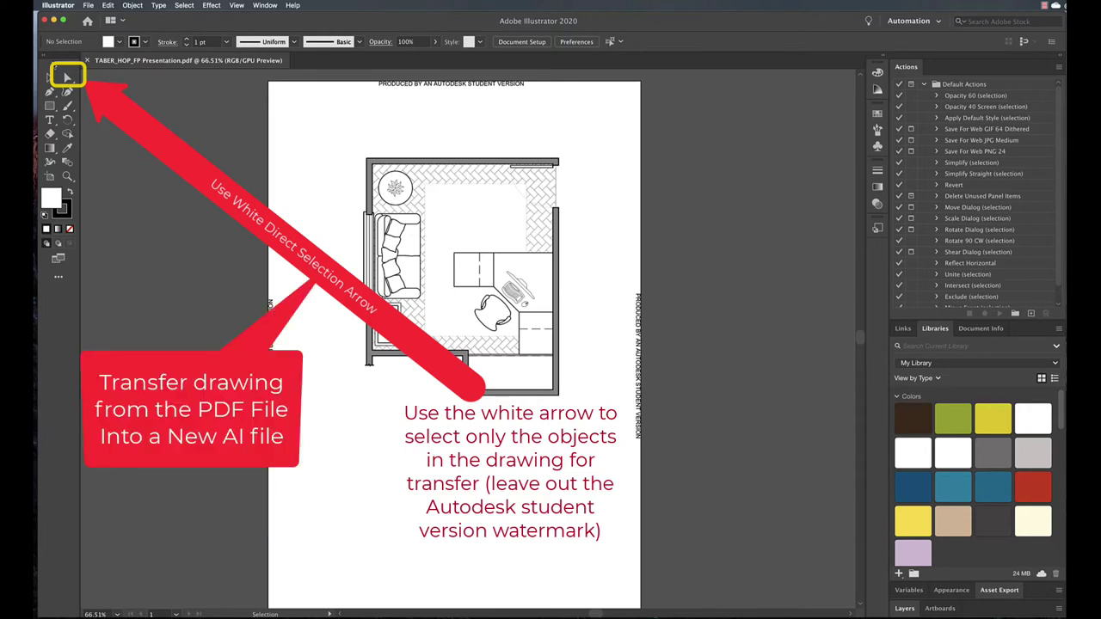
mouse_move(57, 66)
left_mouse_down()
mouse_move(133, 135)
mouse_move(195, 170)
mouse_move(334, 168)
mouse_move(303, 148)
mouse_move(177, 144)
left_mouse_up()
- Select all floor plan objects with the Direct Selection tool, leaving out the student version watermark, and group them
left_click(318, 161)
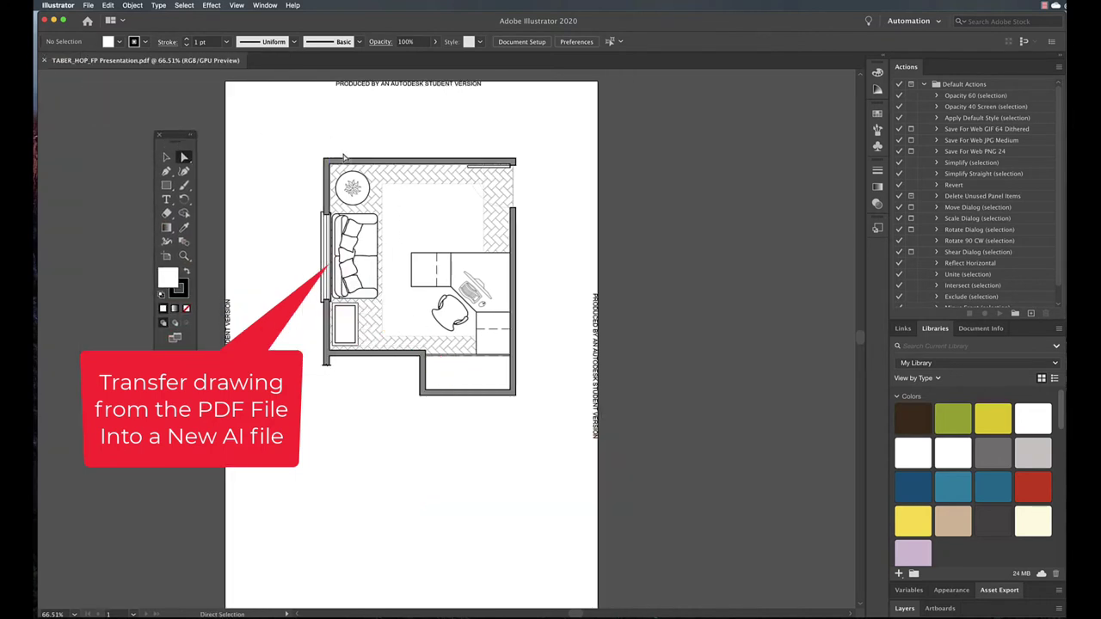
mouse_move(307, 148)
left_mouse_down()
mouse_move(415, 371)
mouse_move(537, 433)
left_mouse_up()
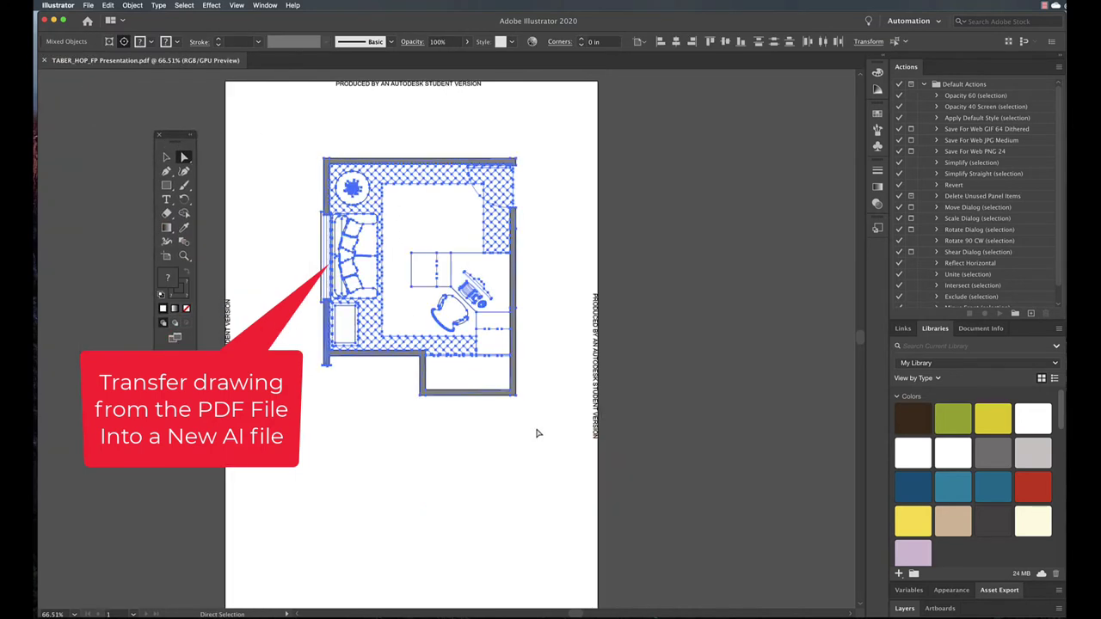
key("super+g")
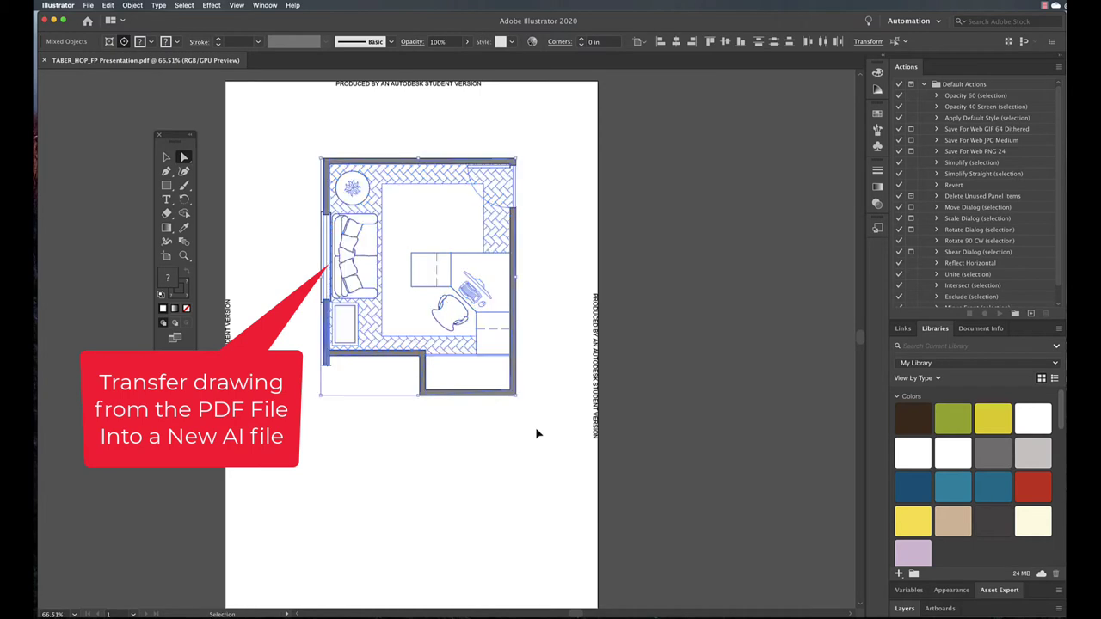
- Rotate the grouped floor plan 90° with the preview enabled
left_click(130, 5)
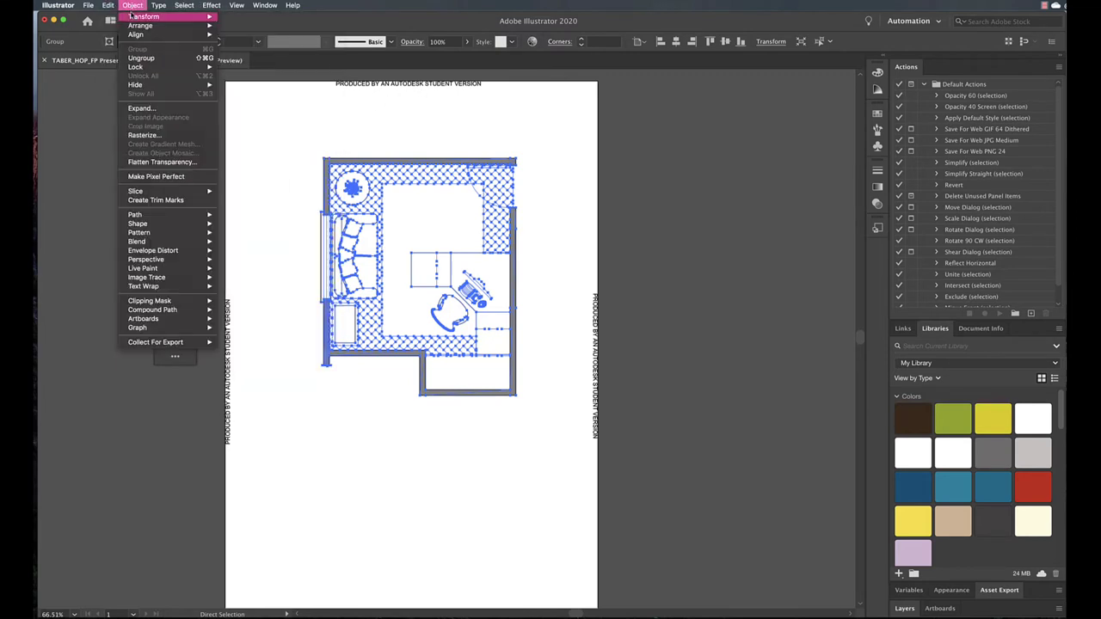
mouse_move(130, 19)
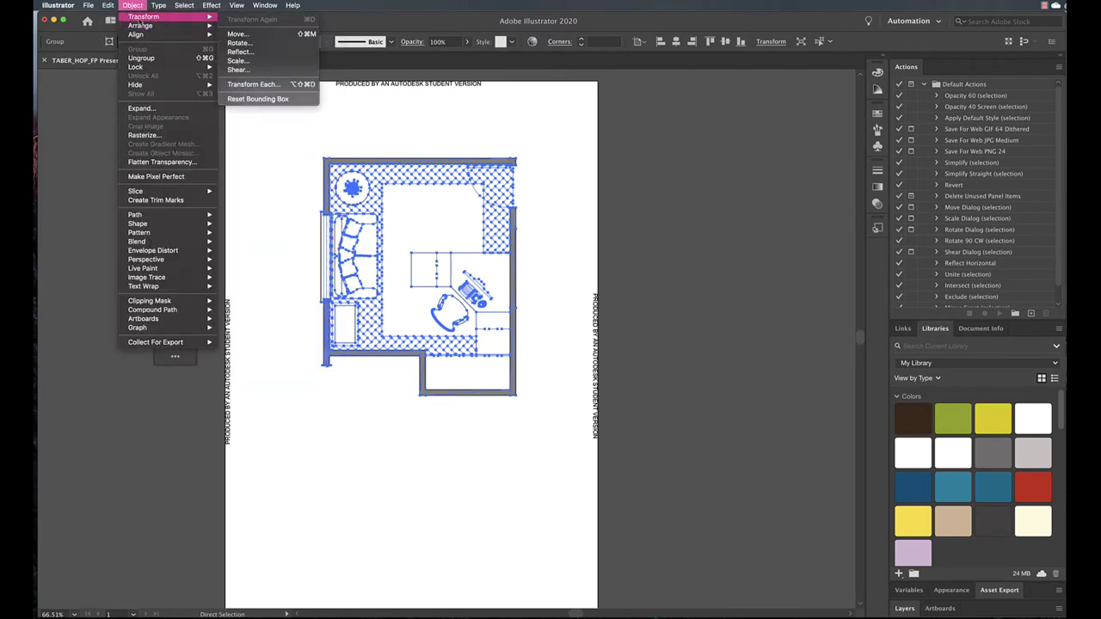
left_click(239, 43)
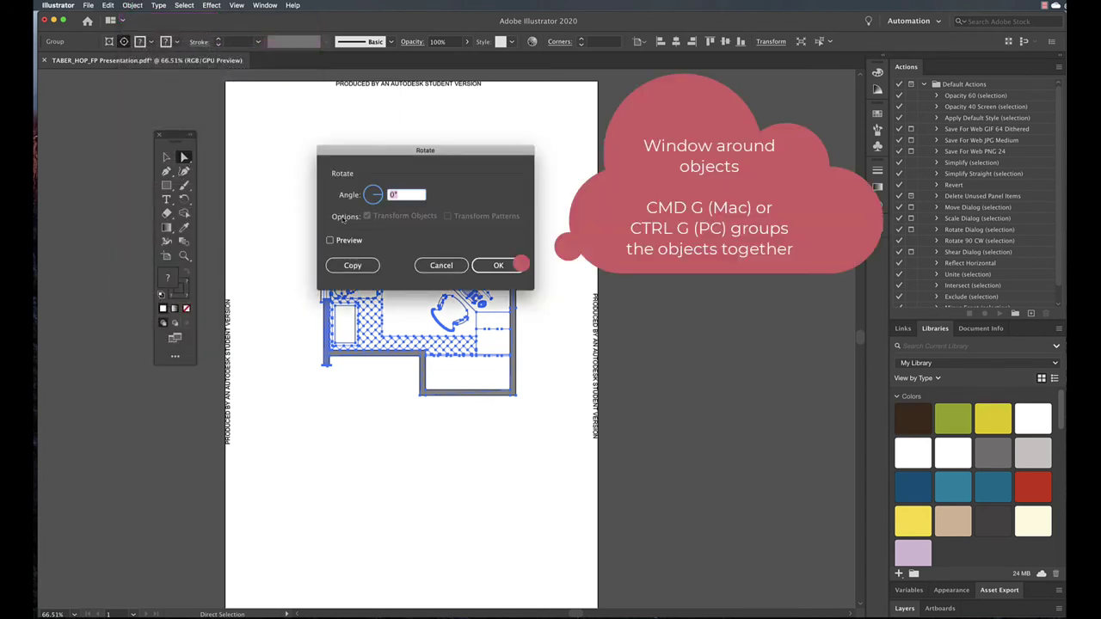
type("90")
left_click(329, 240)
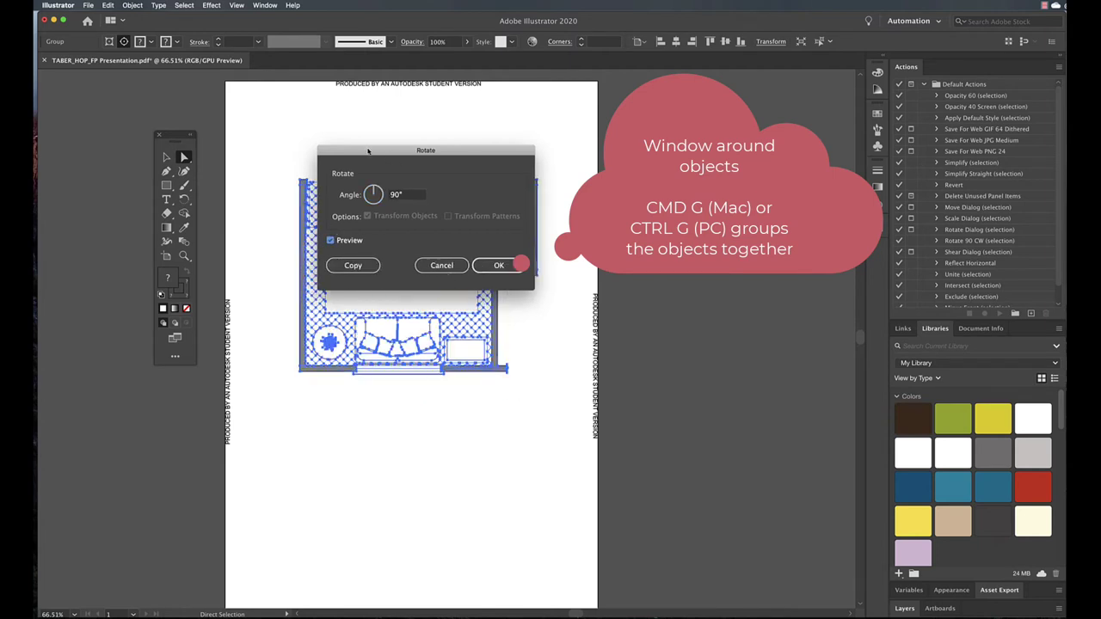
left_click_drag(392, 155, 658, 133)
left_click(765, 244)
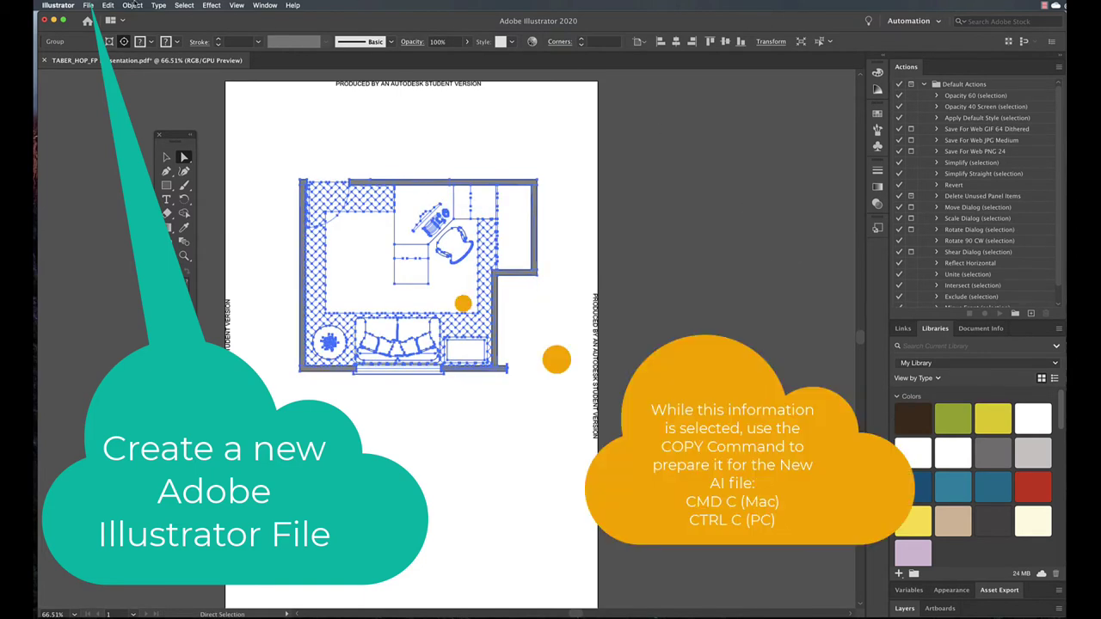
- Create a new landscape Letter document, 11 x 8.5 in, named Tabor FP Presentation
left_click(88, 6)
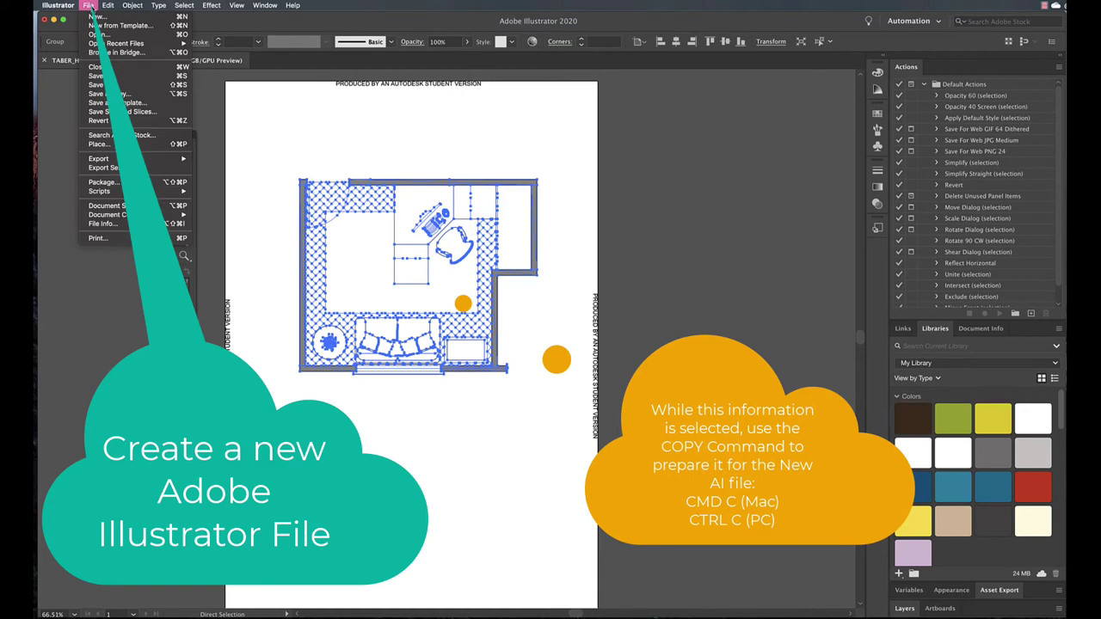
left_click(93, 17)
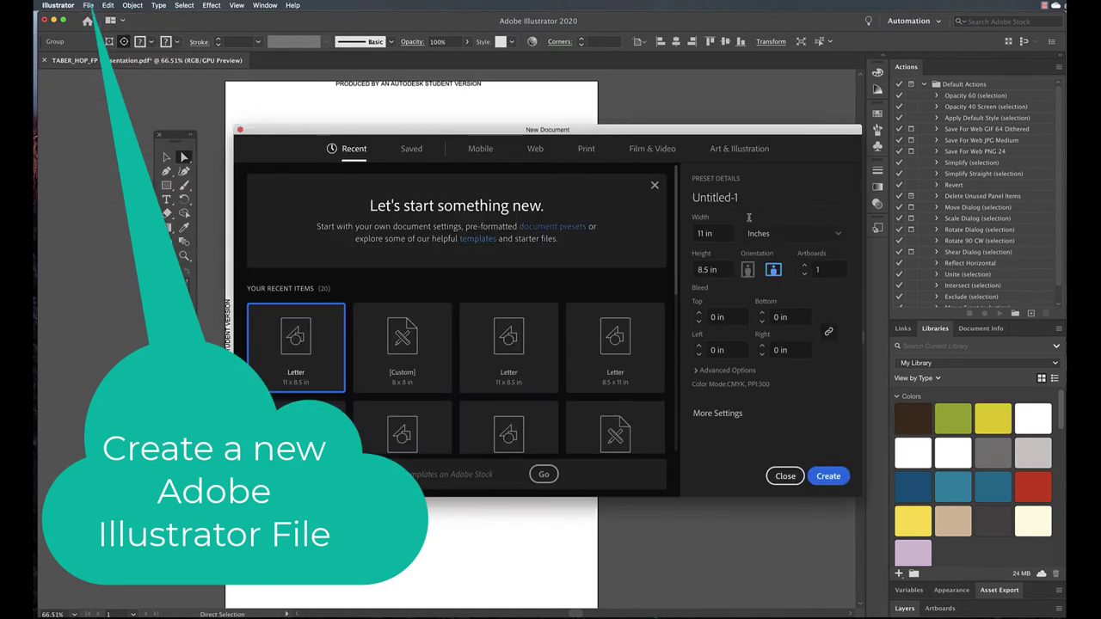
left_click_drag(767, 196, 584, 188)
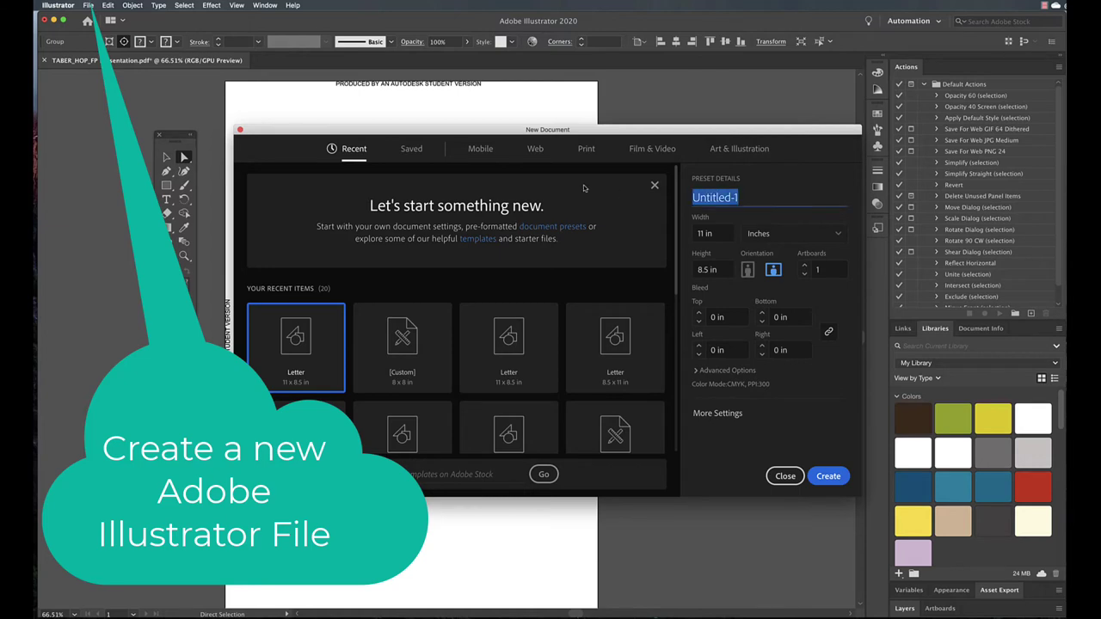
type("Tabor ")
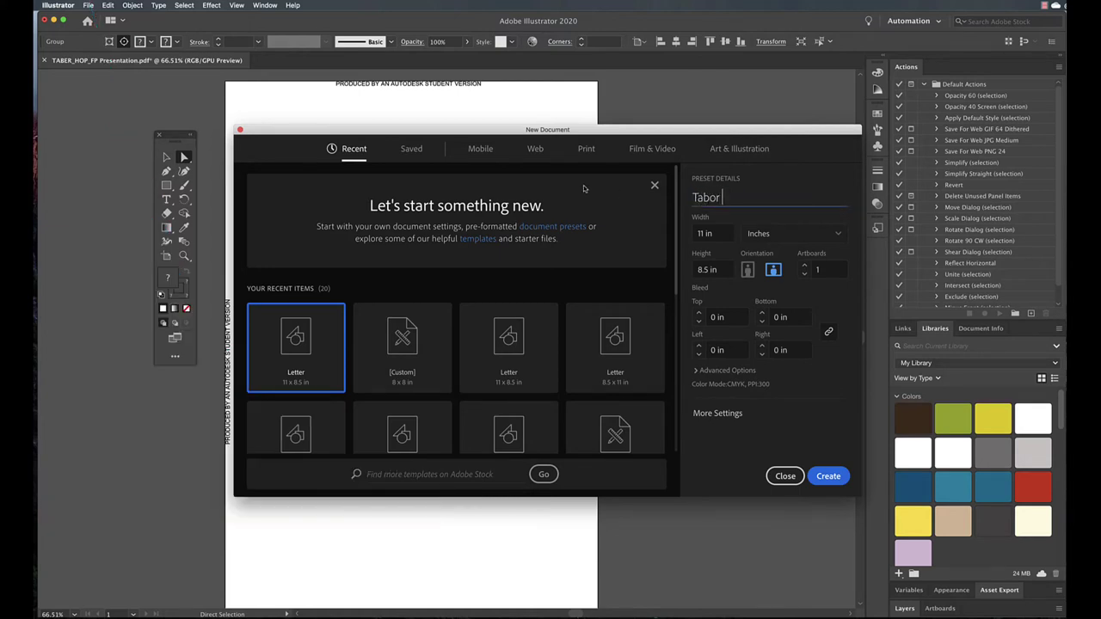
type("FP Presentation")
left_click(829, 476)
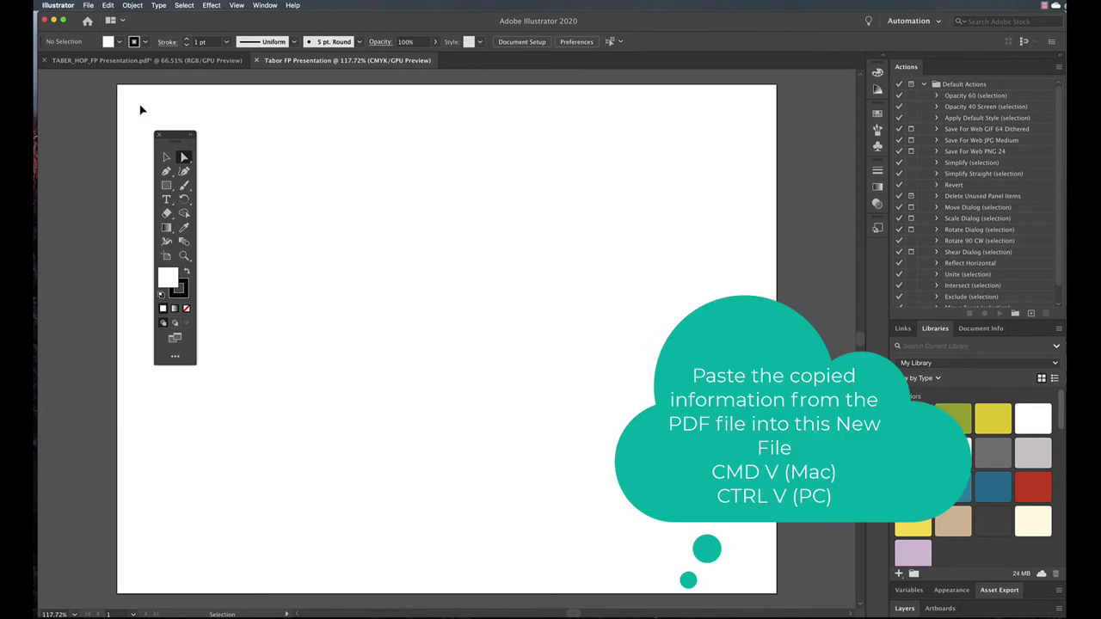
- Paste the copied floor plan into the new document and deselect it
key("super+v")
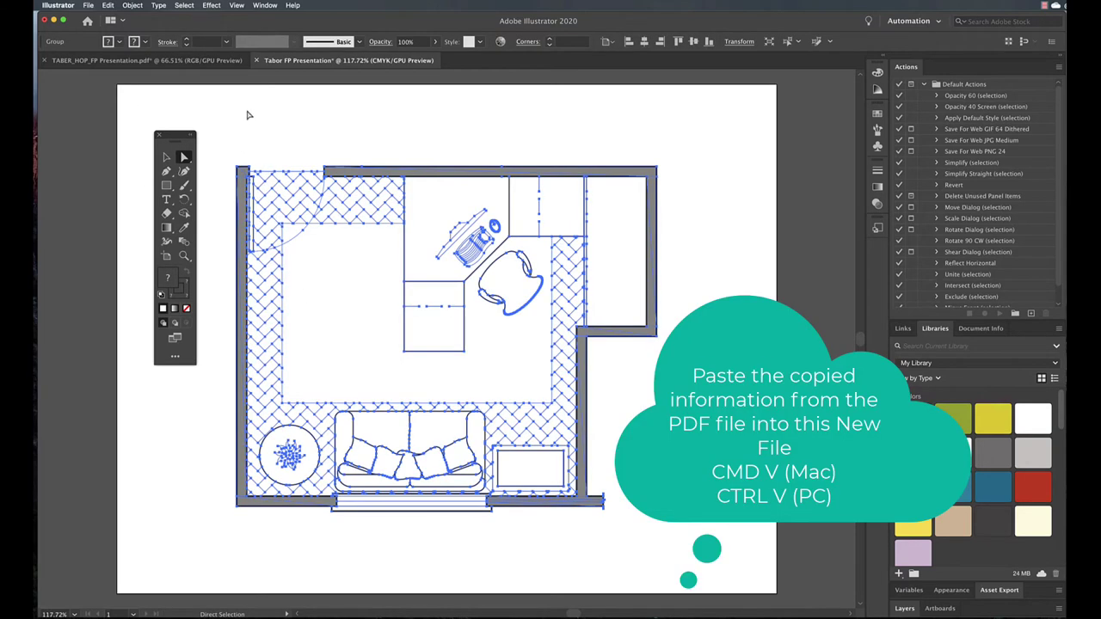
key("v")
left_click(232, 136)
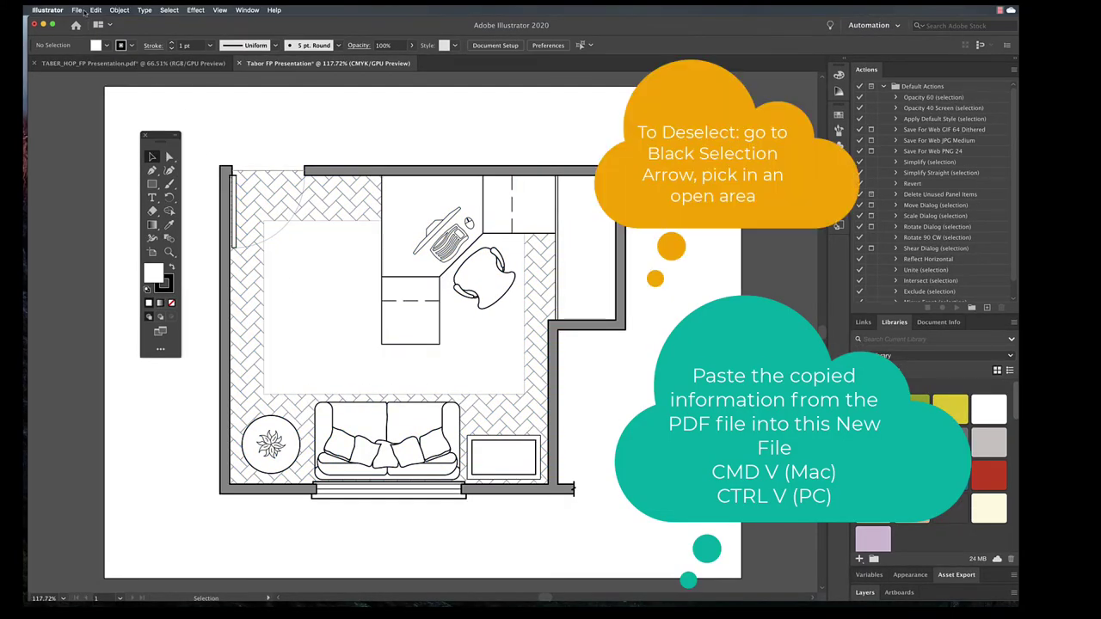
- Save the document to the Desktop as Tabor FP Presentation.ai in Illustrator 2020 format with the default options
left_click(77, 10)
left_click(84, 87)
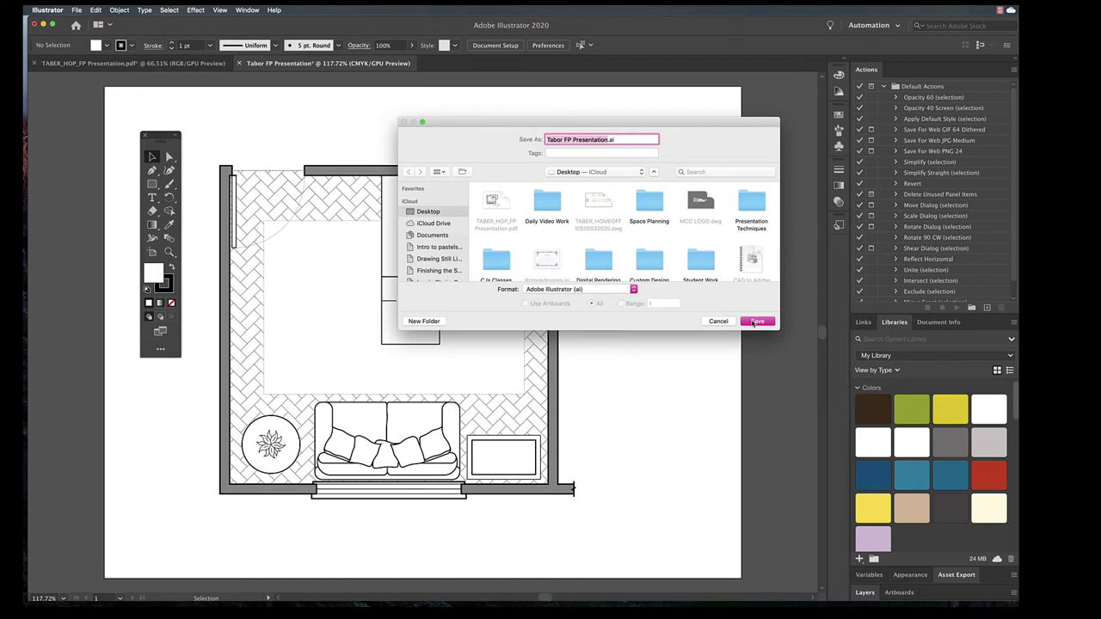
left_click(756, 322)
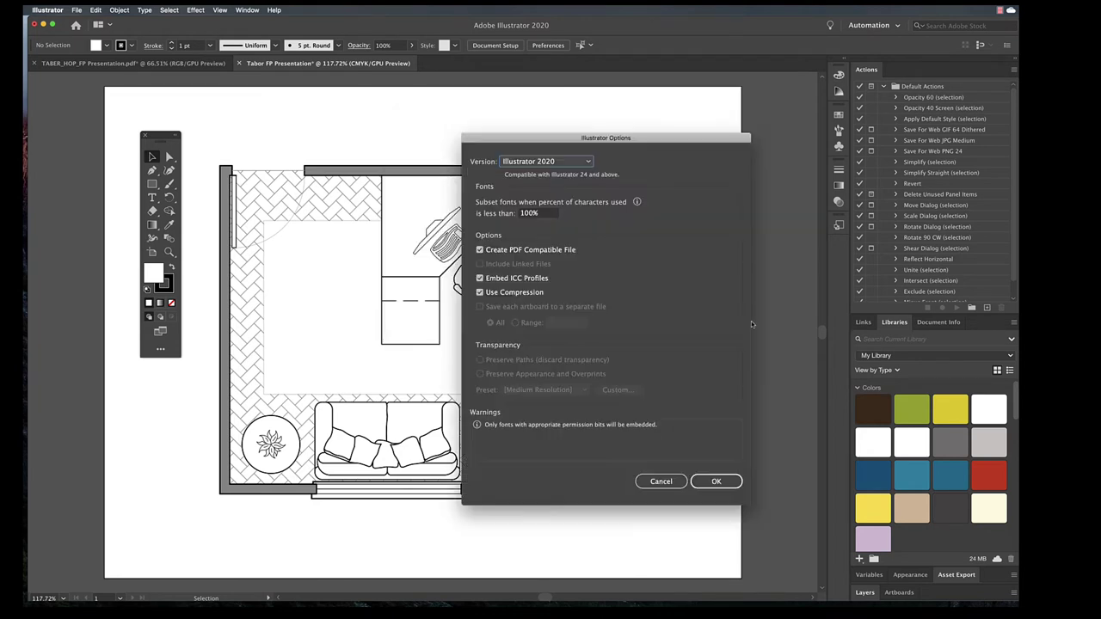
left_click(715, 483)
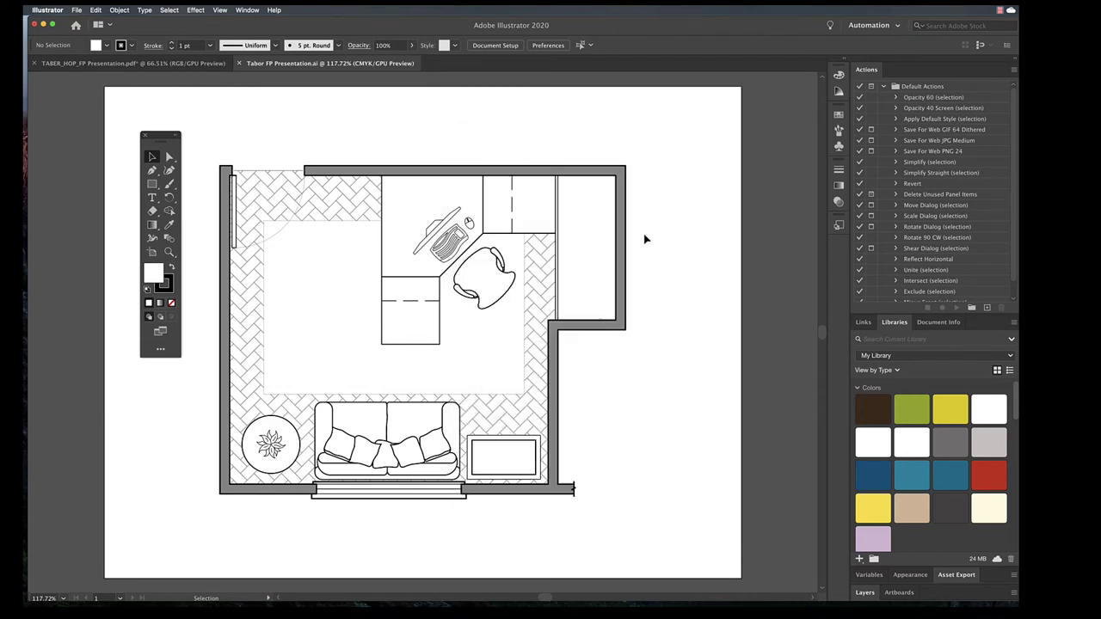
- Select the entire floor plan, convert it into a Live Paint group, and deselect it
left_click(230, 170)
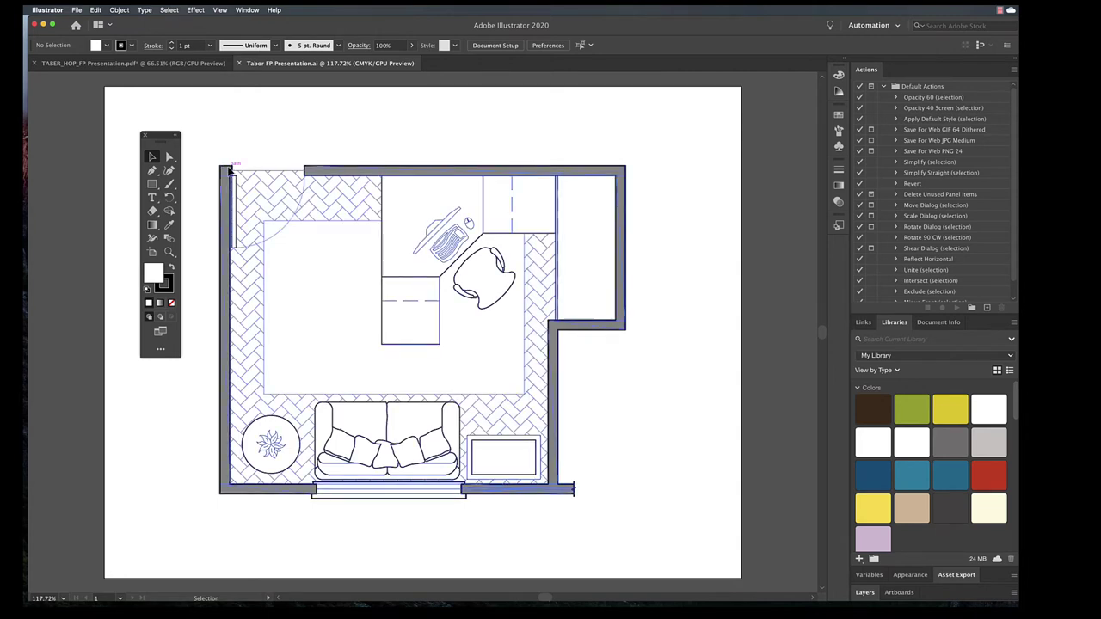
left_click(230, 169)
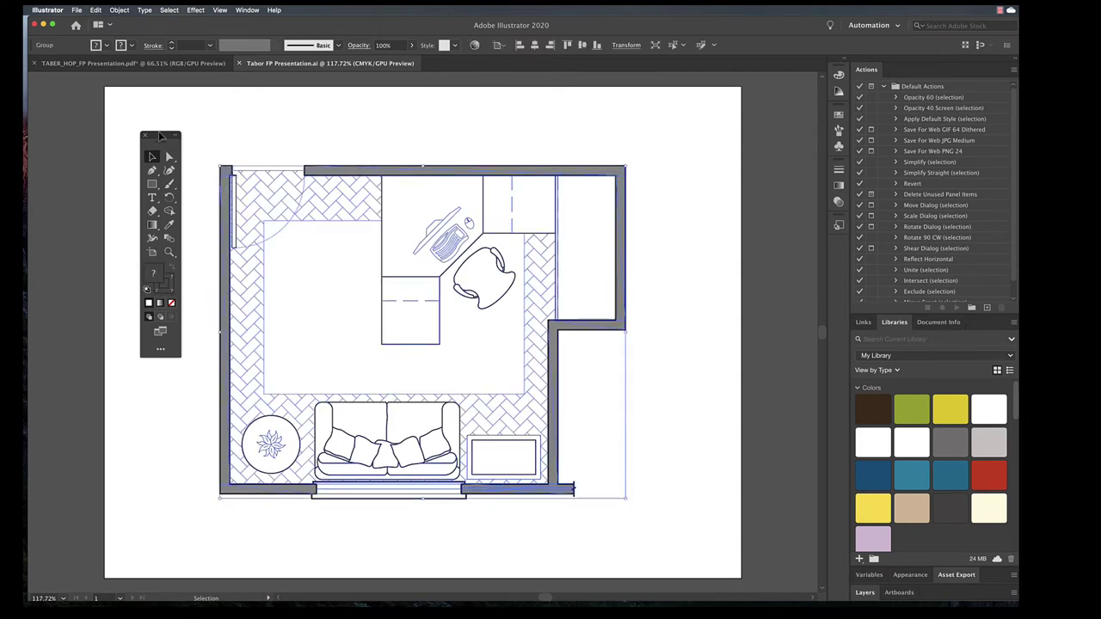
left_click_drag(201, 144, 688, 537)
left_click(118, 9)
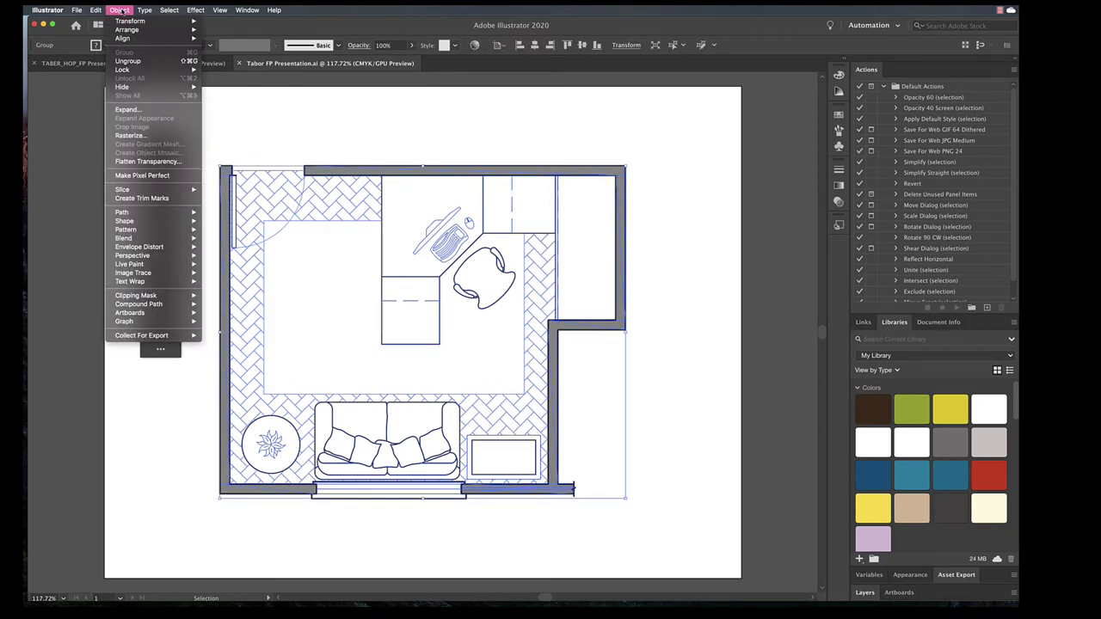
mouse_move(194, 264)
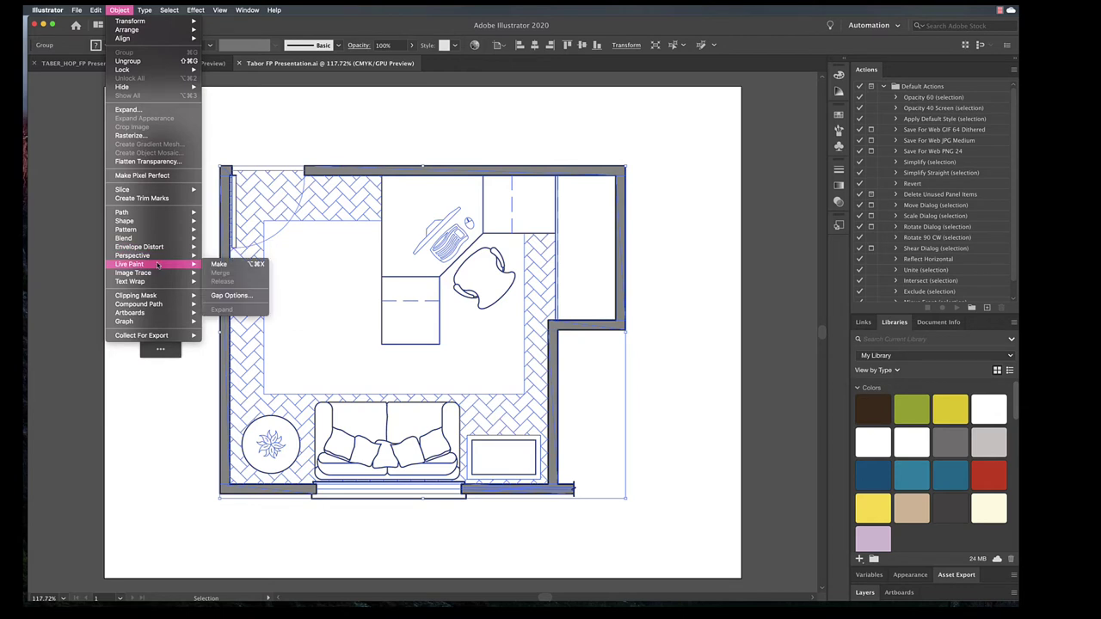
left_click(226, 269)
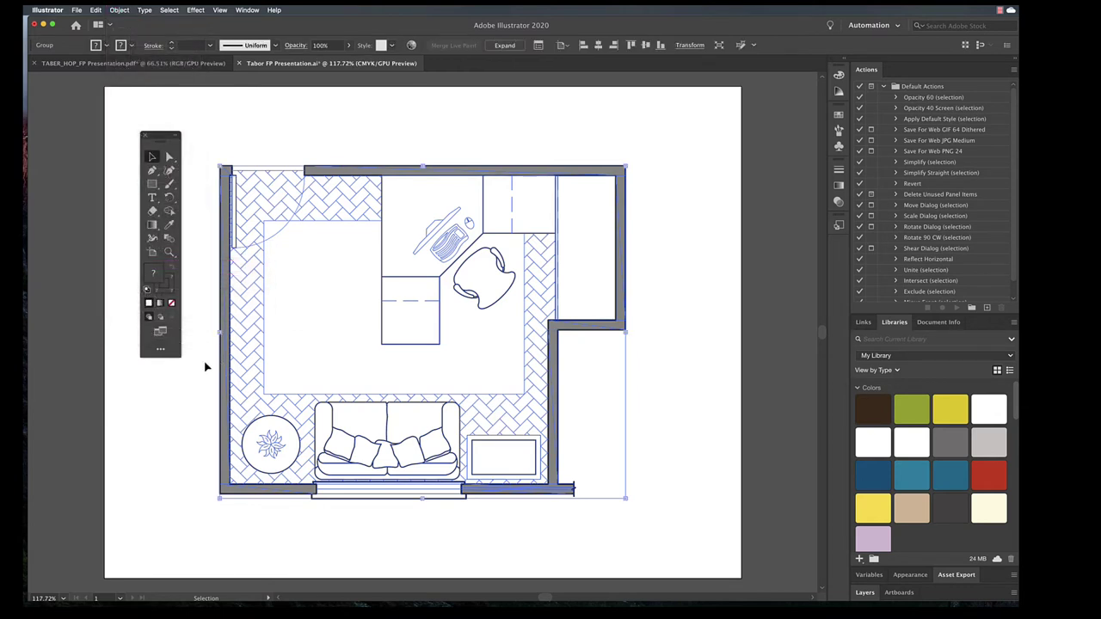
left_click(205, 367)
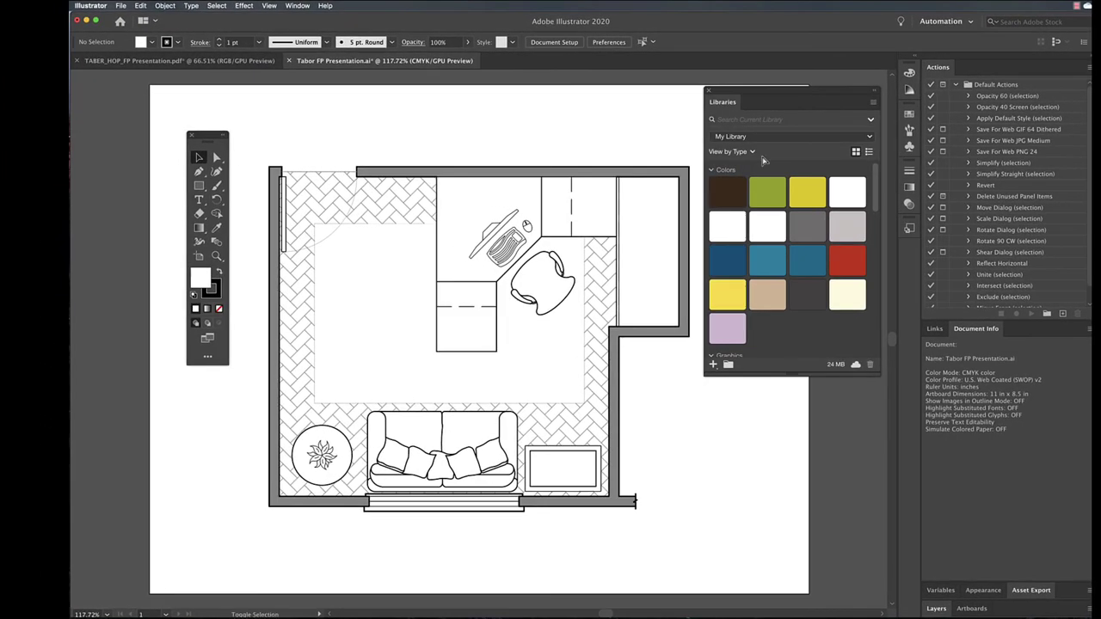
- Display the Swatches, close the floating Libraries, and enlarge the Swatches so all colors show
left_click(296, 7)
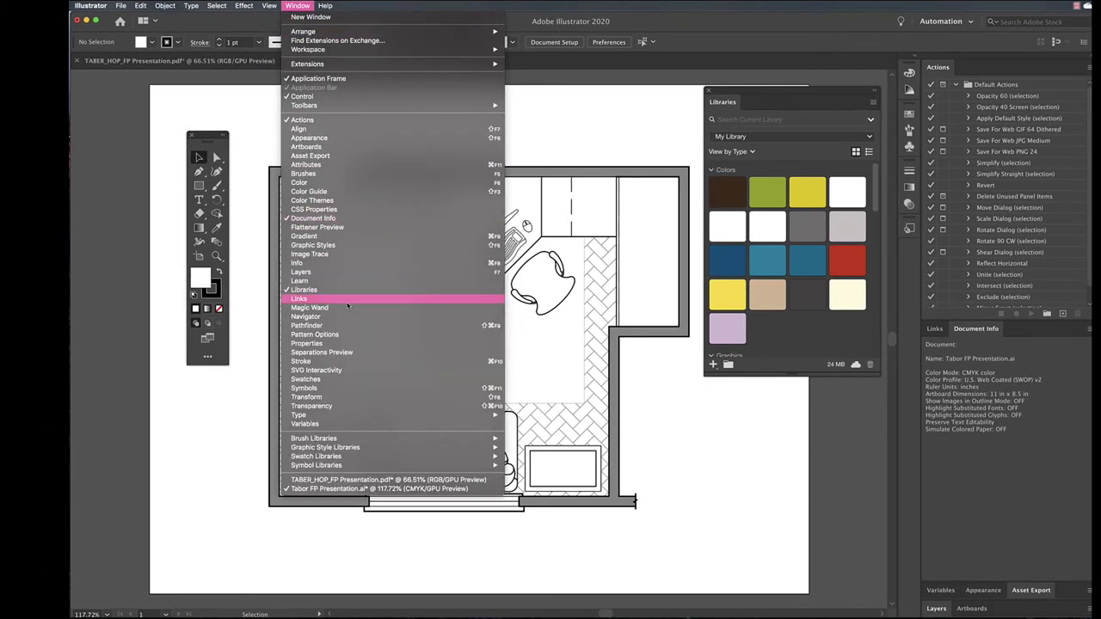
left_click(326, 382)
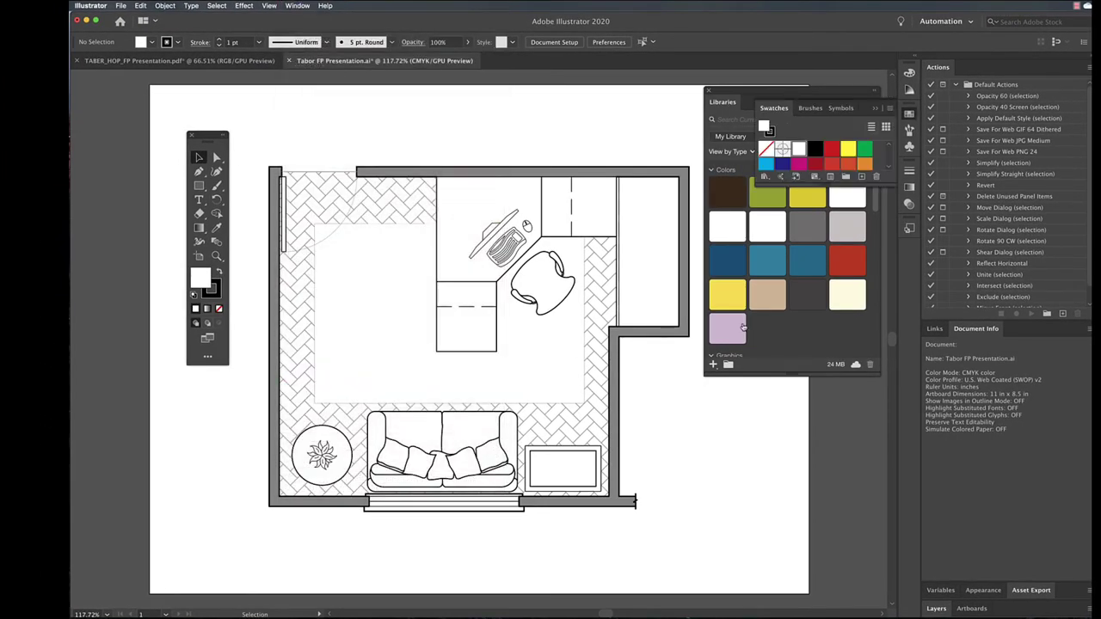
left_click(708, 91)
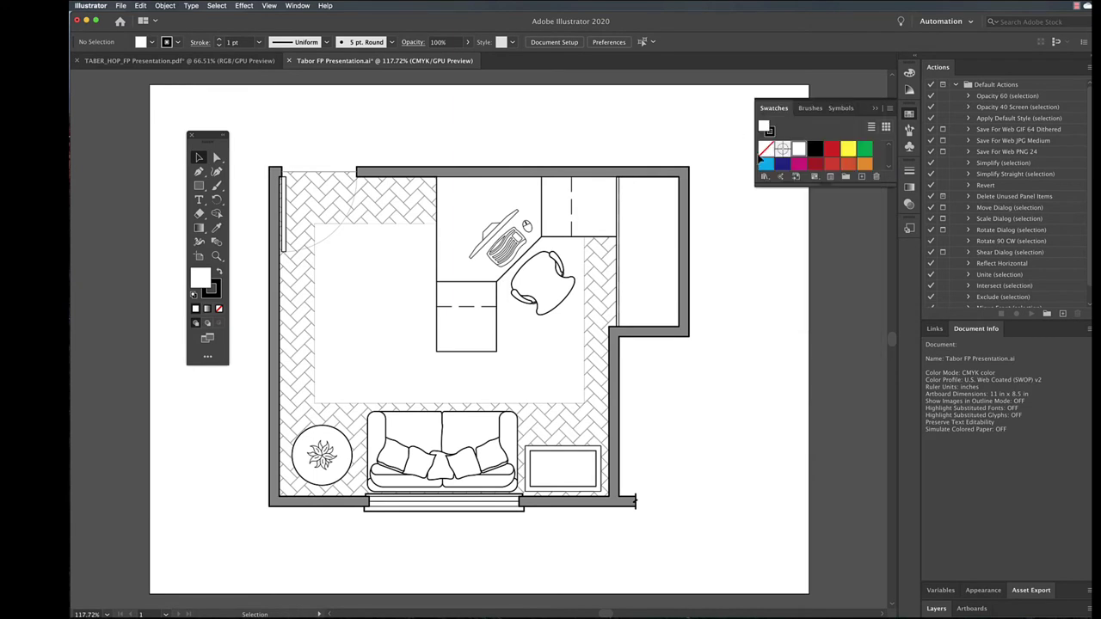
left_click_drag(754, 189, 725, 312)
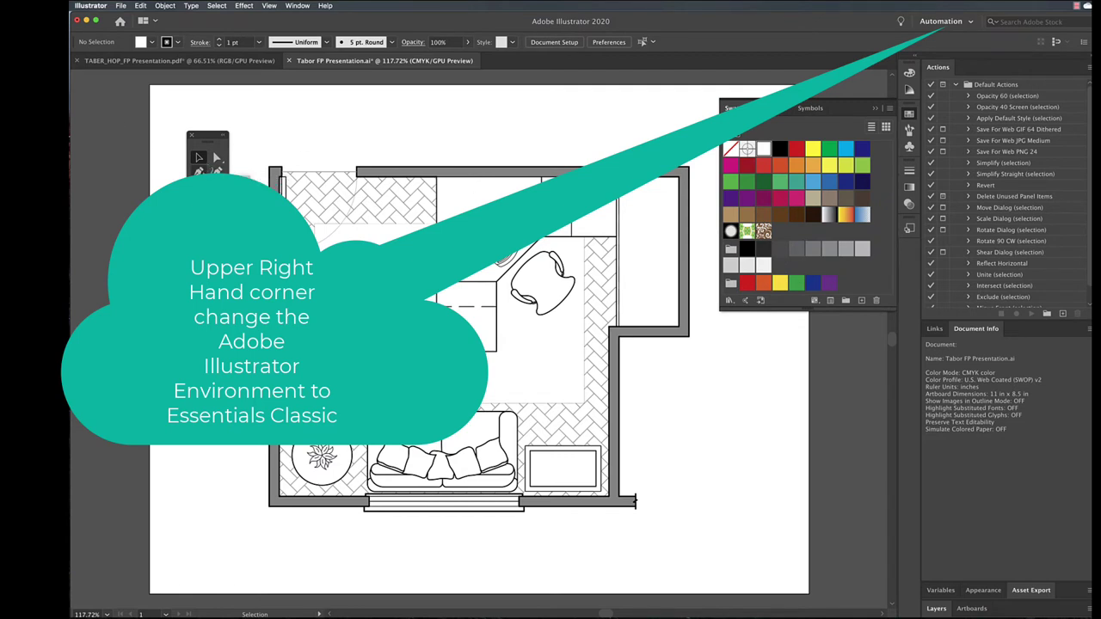
- Switch the workspace from Automation to Essentials Classic
left_click(967, 21)
left_click(857, 24)
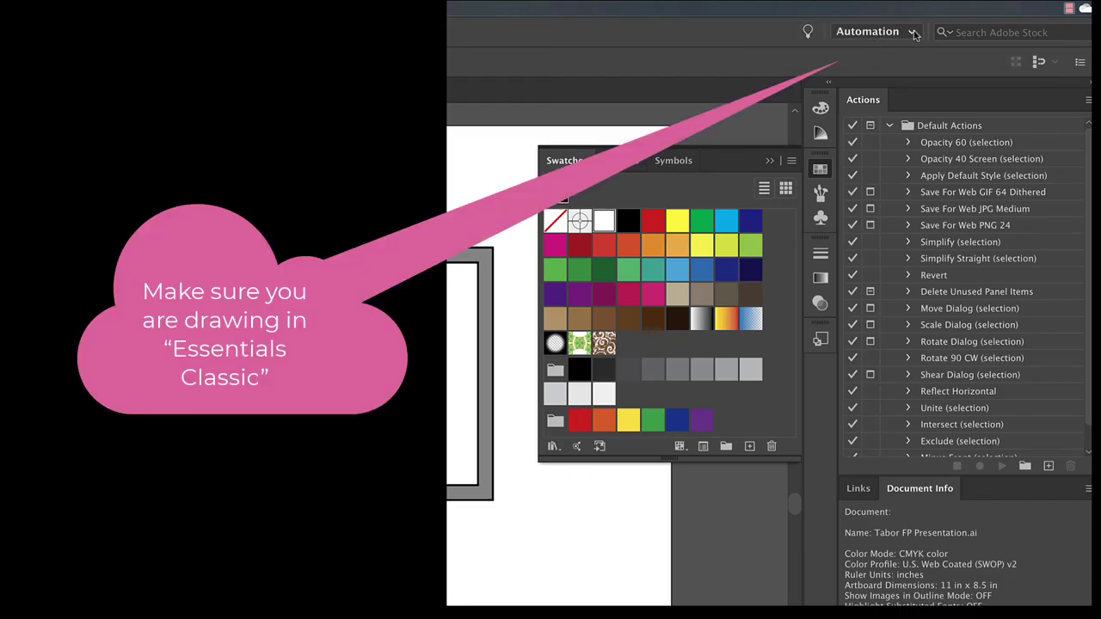
left_click(914, 34)
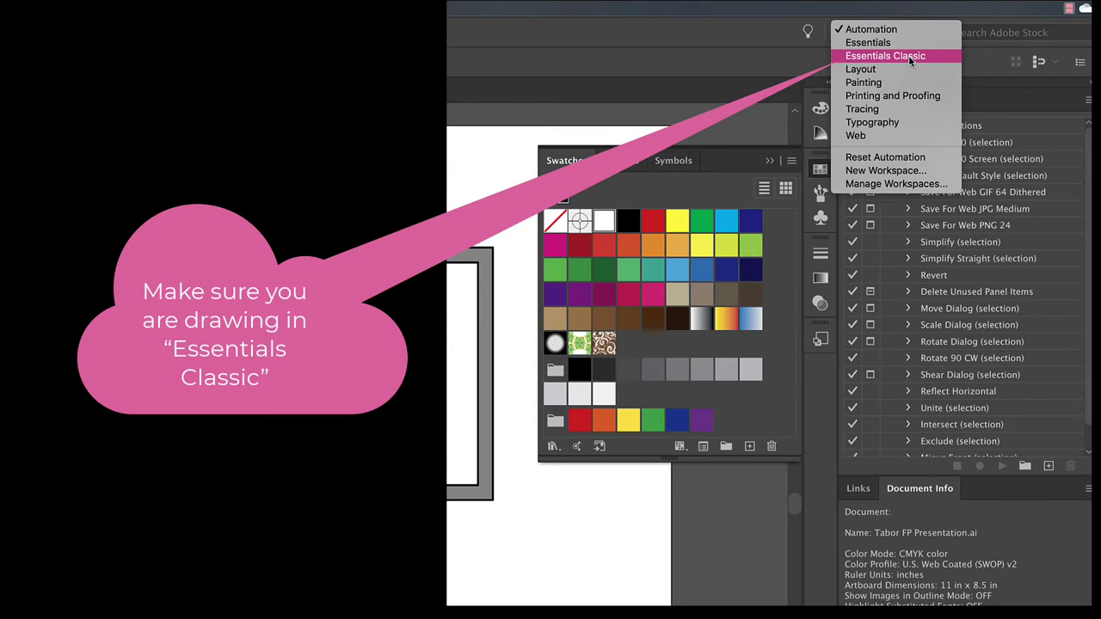
left_click(939, 56)
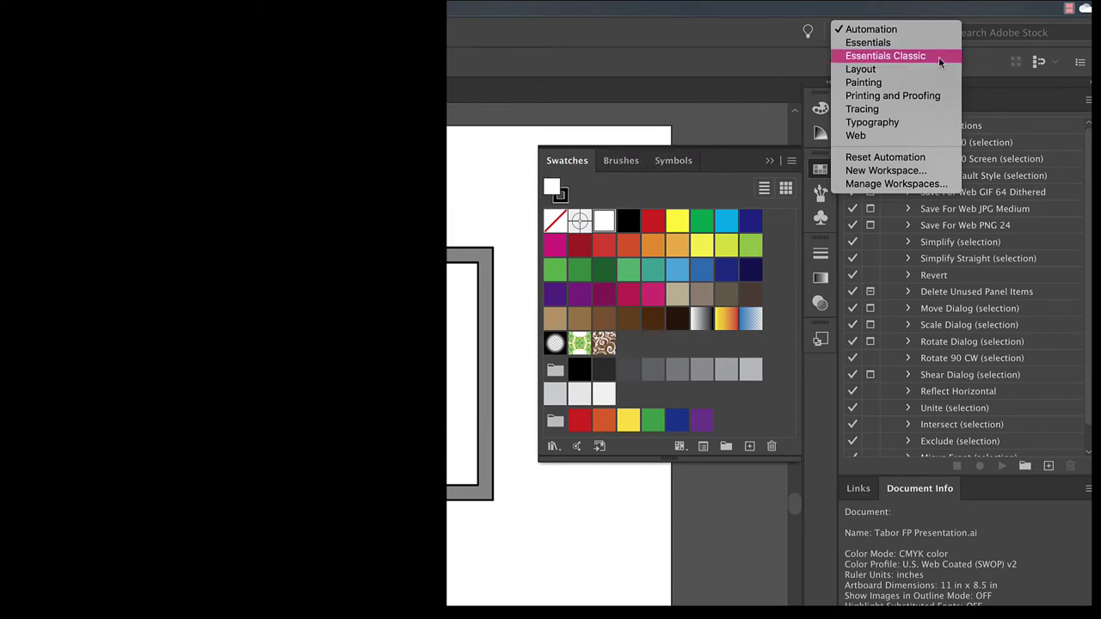
left_click(939, 57)
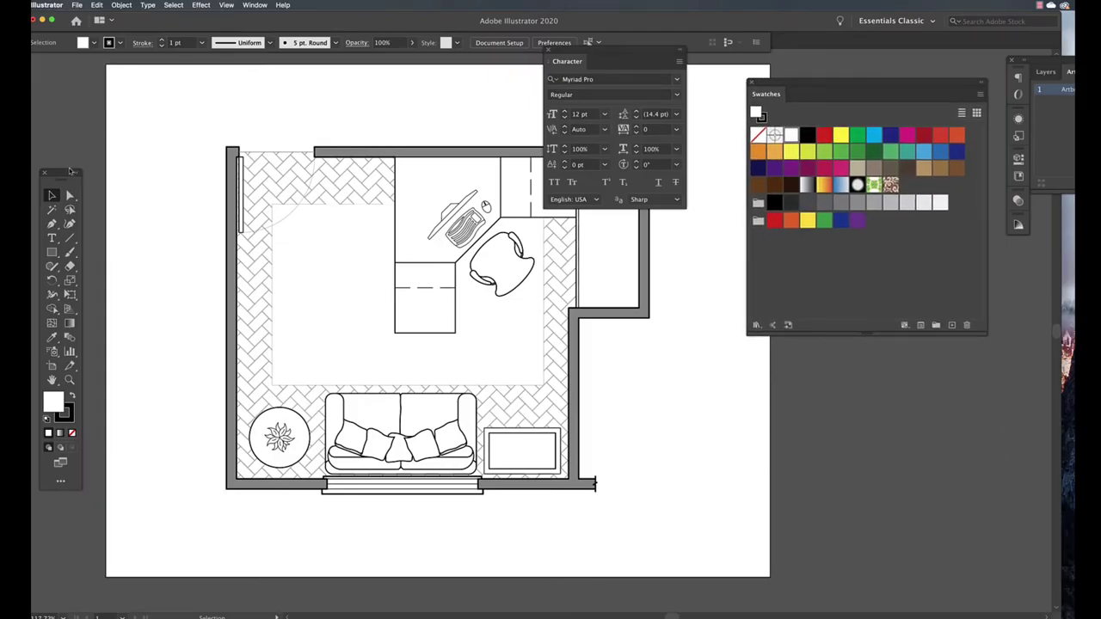
- Float the tools beside the floor plan, close the Character settings, and activate the Selection tool
left_click_drag(62, 184, 182, 109)
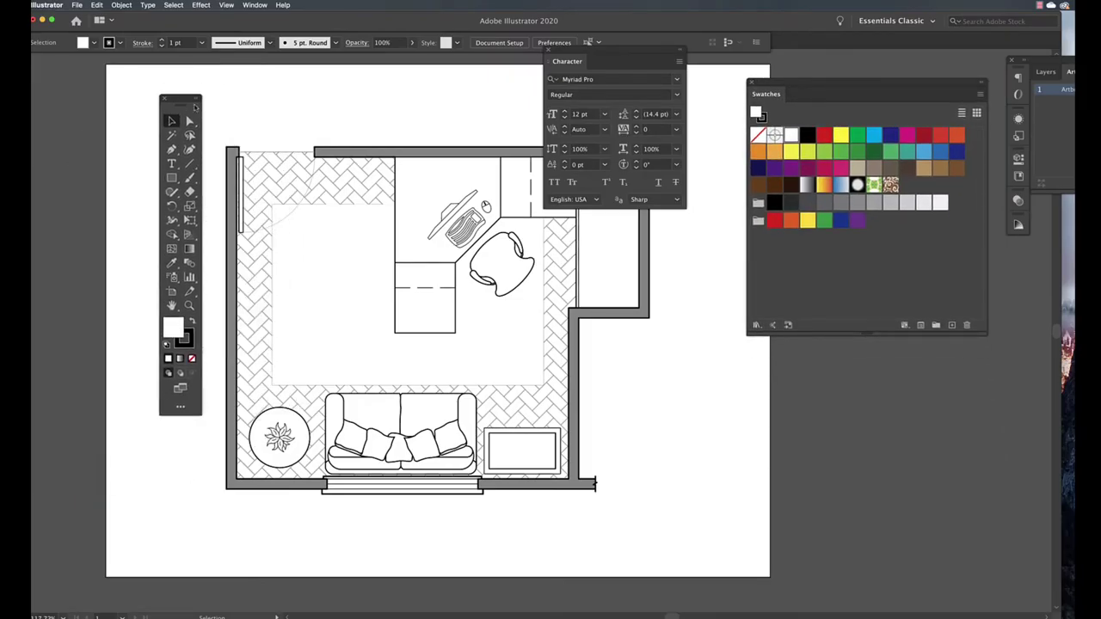
left_click(549, 50)
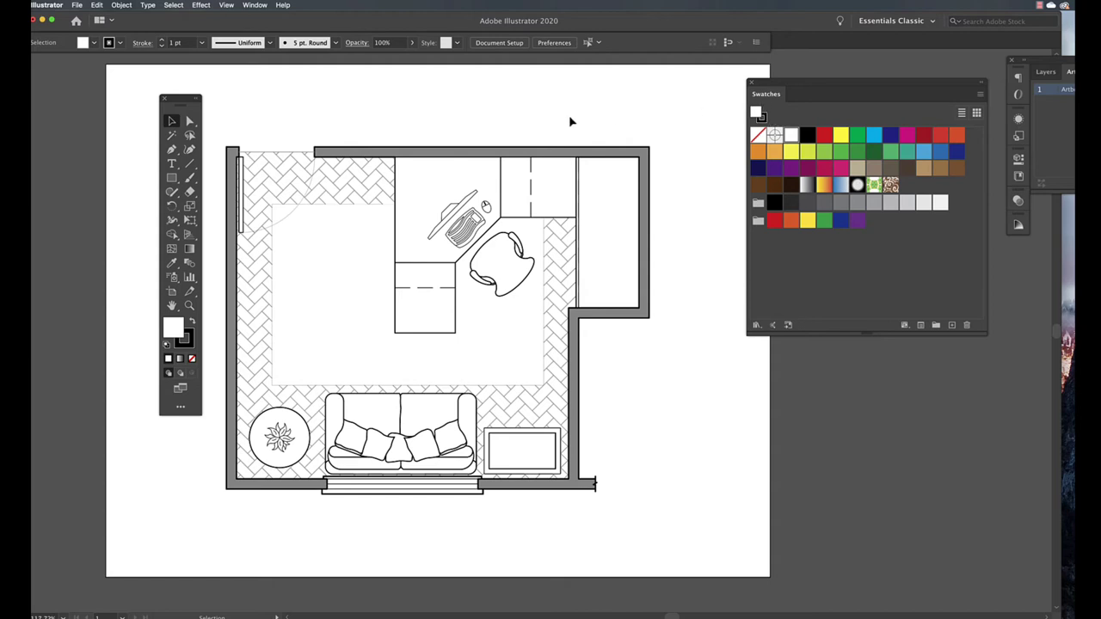
left_click(172, 122)
- Display the Layers and check that the Swatches are enabled
left_click(255, 5)
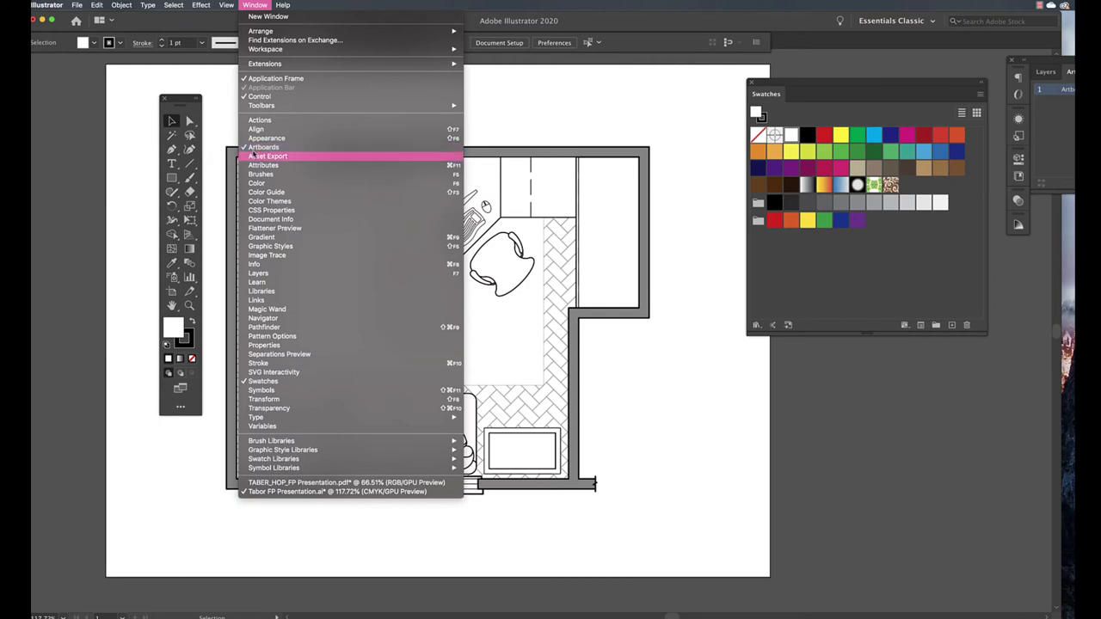
left_click(269, 79)
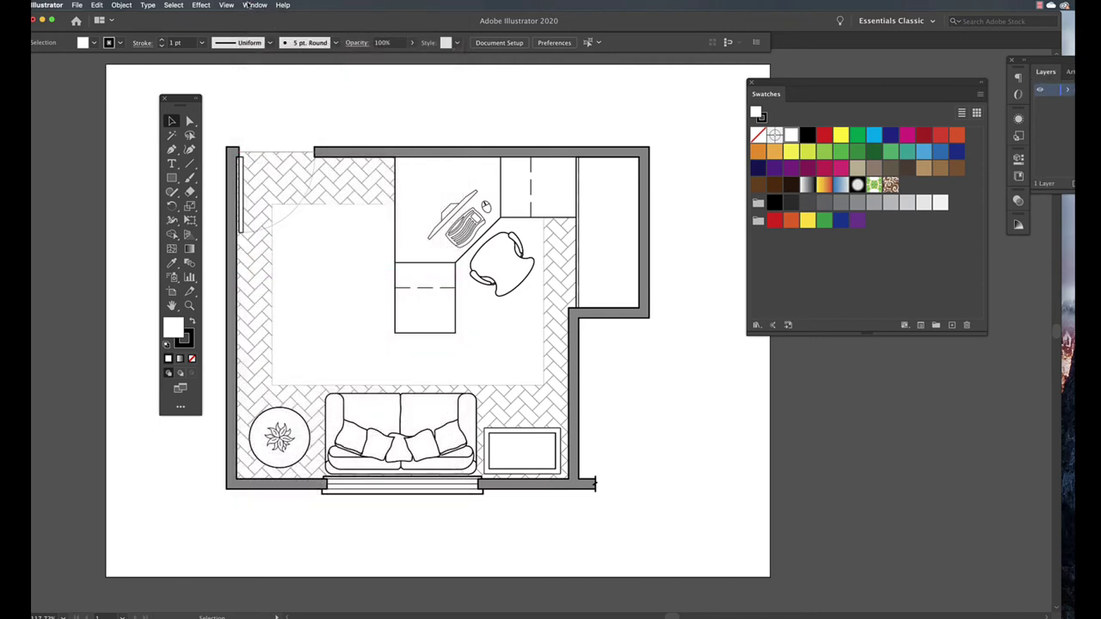
left_click(254, 5)
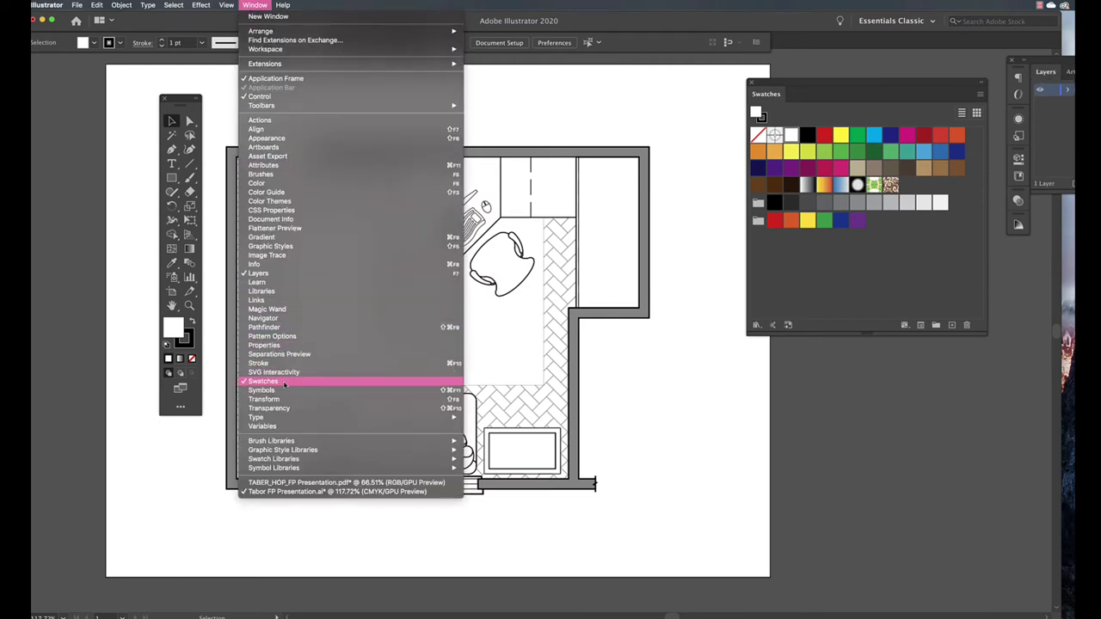
left_click(694, 490)
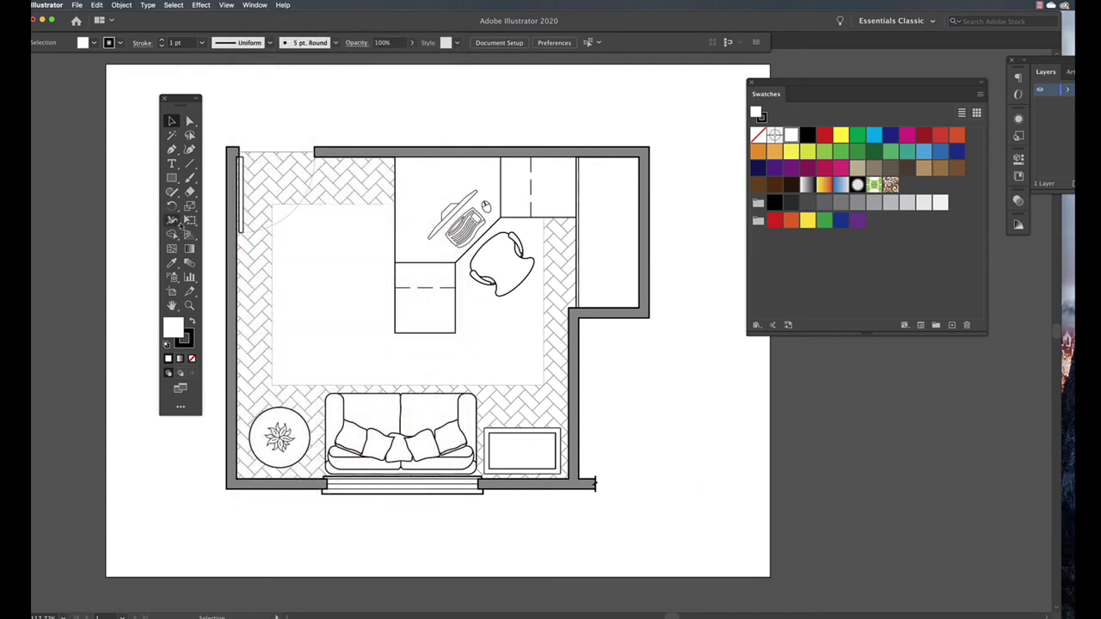
- Tear off the Shape Builder and Live Paint tool group and float it above the floor plan
left_click(172, 235)
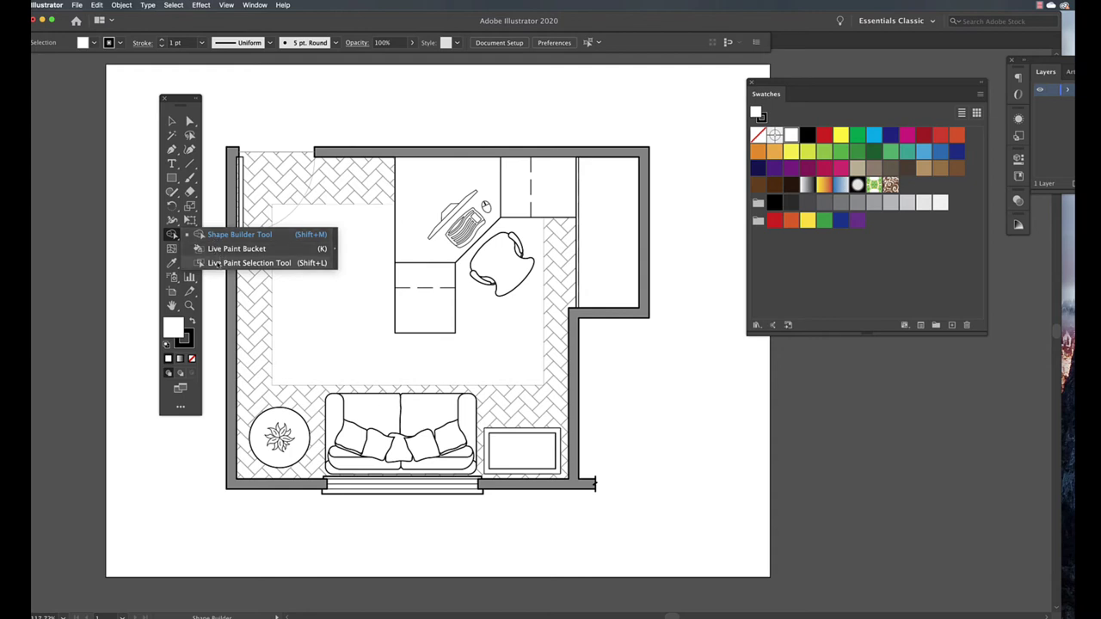
left_click(334, 254)
left_click_drag(204, 244, 500, 97)
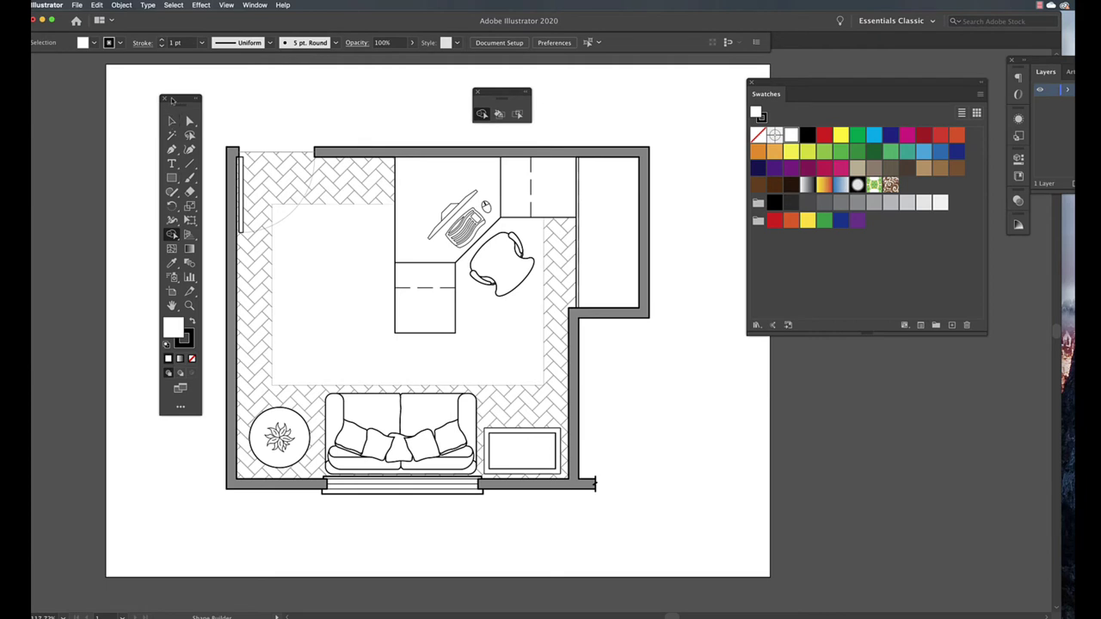
- Tear off the Shape Builder and Live Paint tools again and place the floating group just above the plan's upper wall
left_click(197, 101)
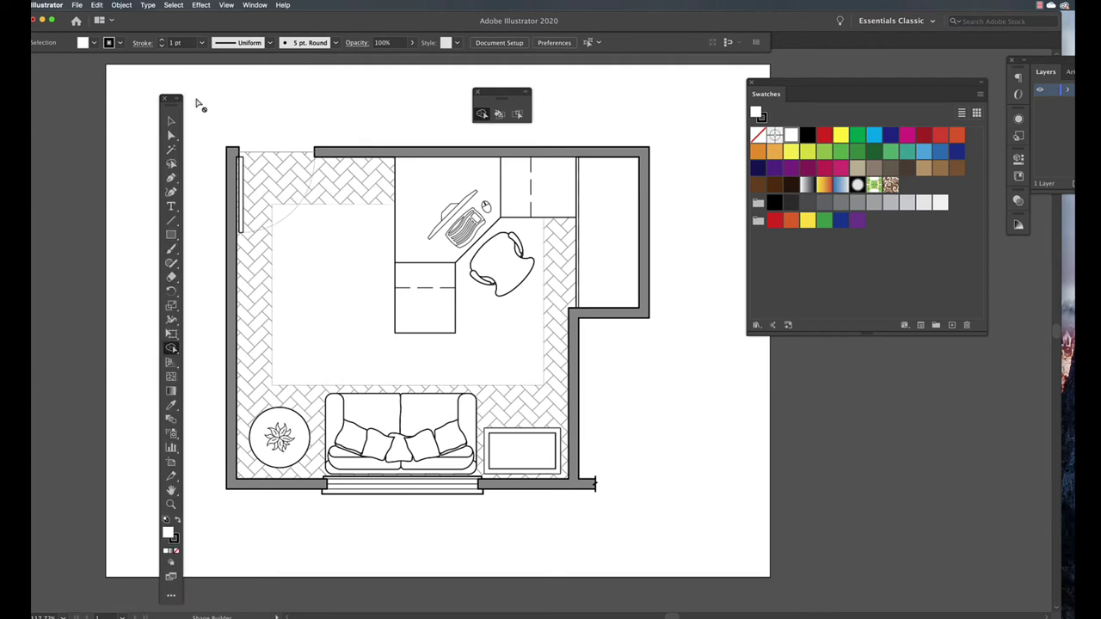
left_click(179, 100)
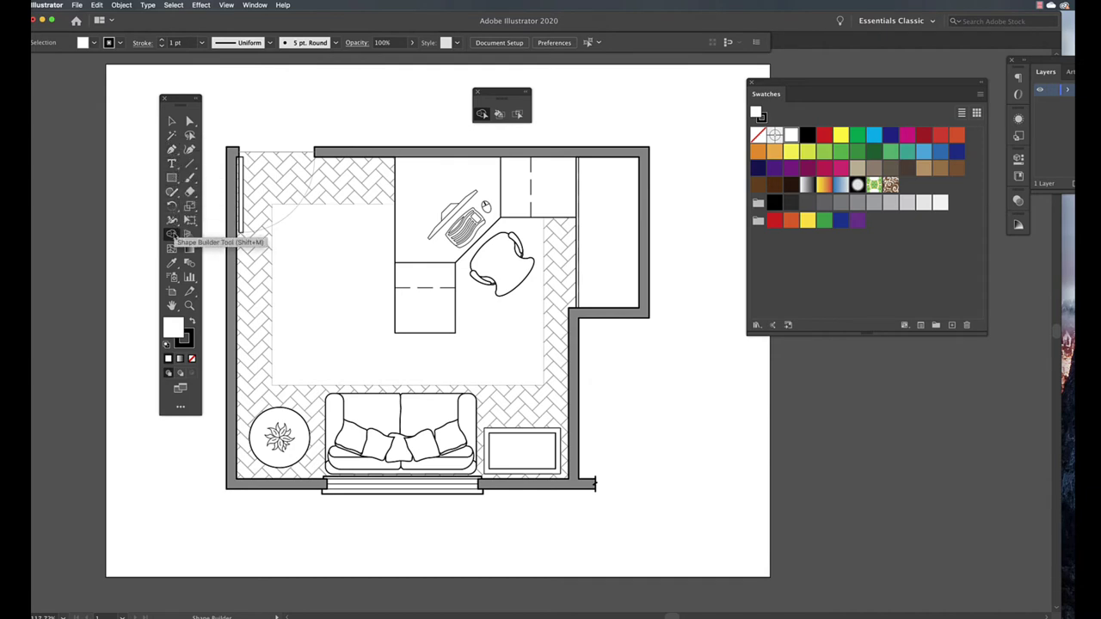
left_click(172, 234)
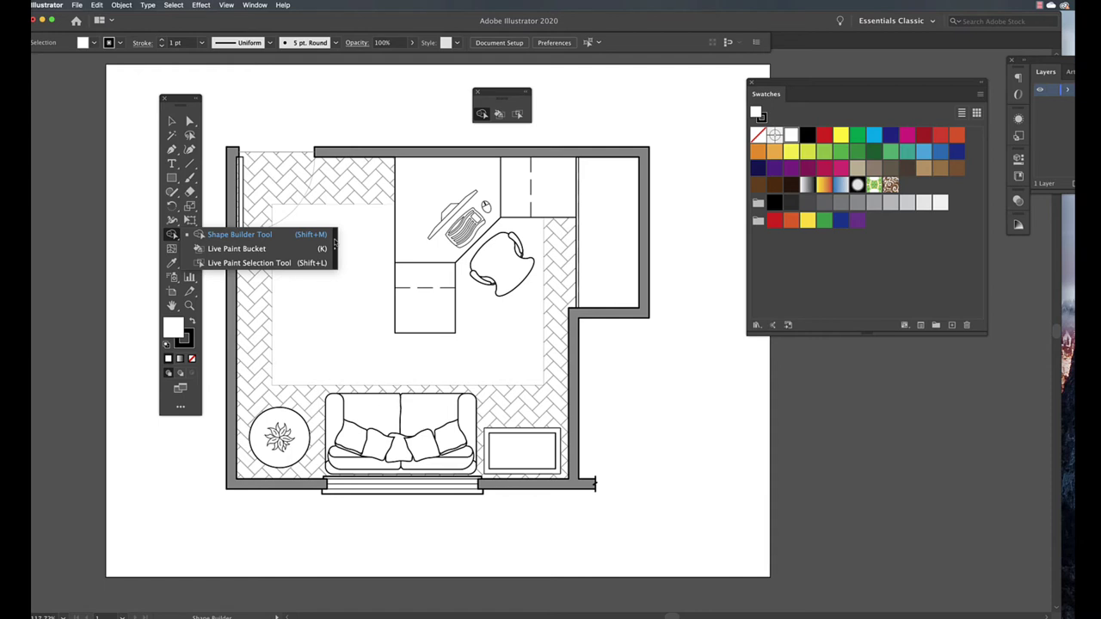
left_click(334, 245)
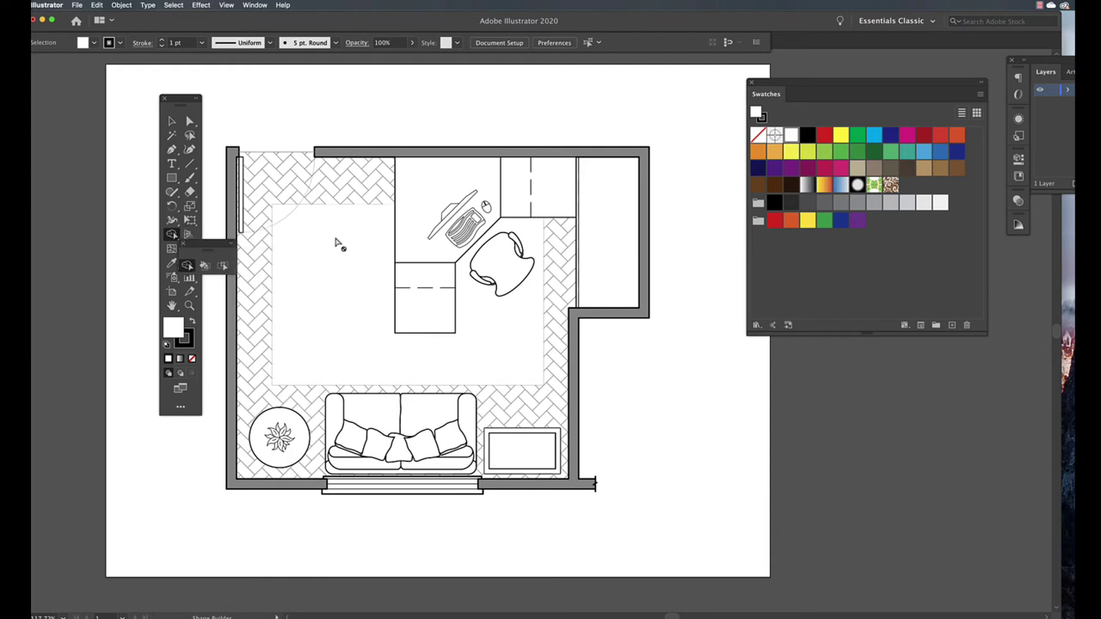
left_click_drag(218, 249, 457, 100)
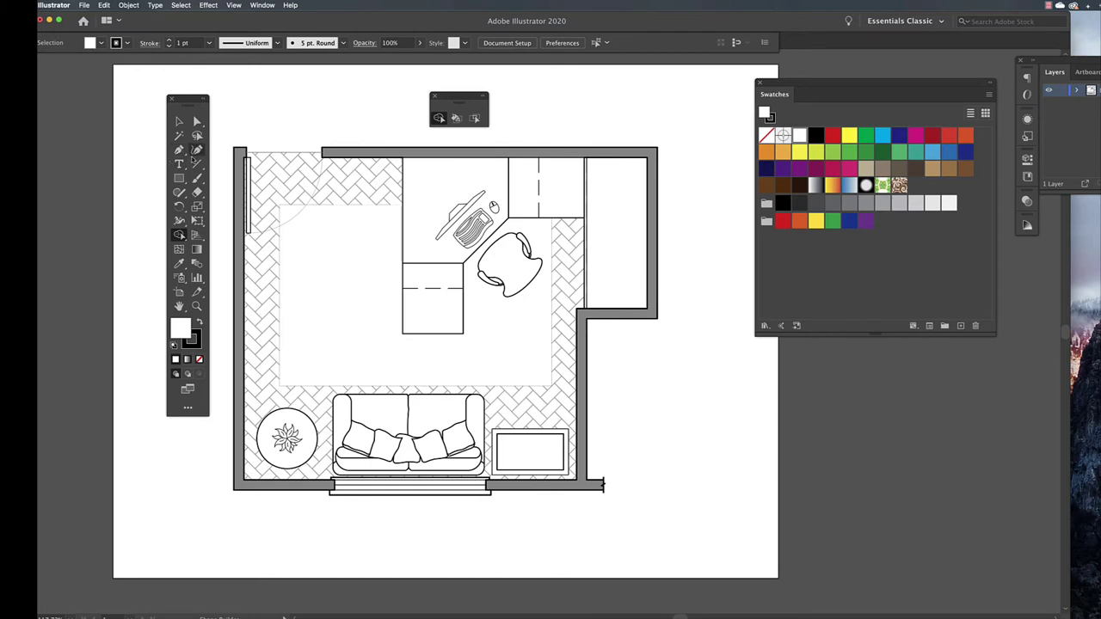
- Delete the dashed lines and the interior dividing lines from the corner desk using Direct Selection, keeping only its outline
left_click(198, 122)
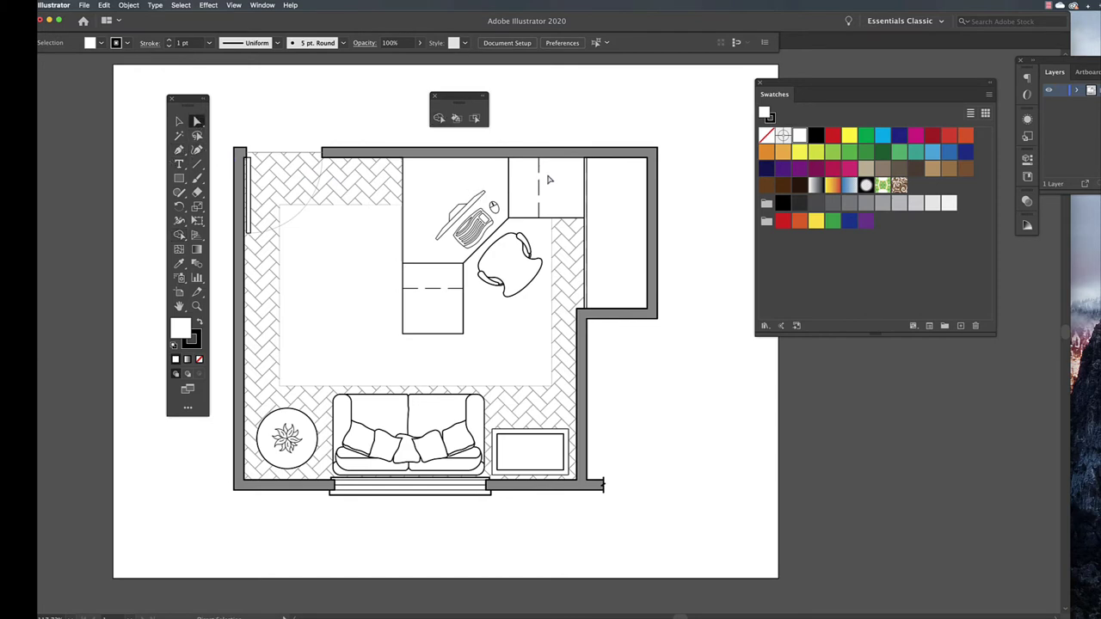
left_click_drag(550, 171, 531, 215)
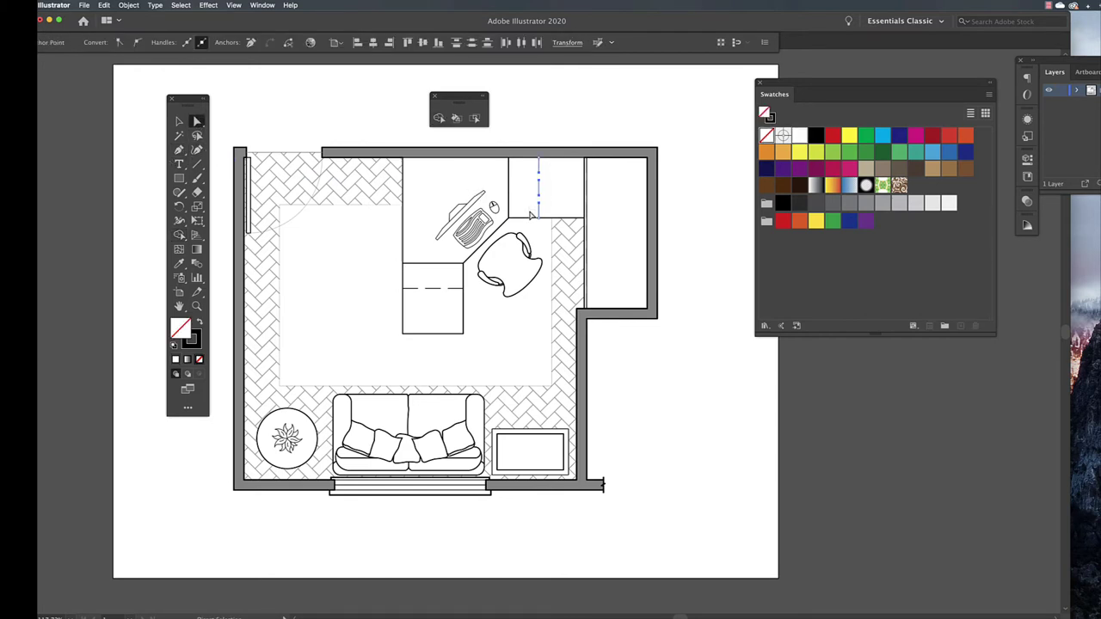
key("Delete")
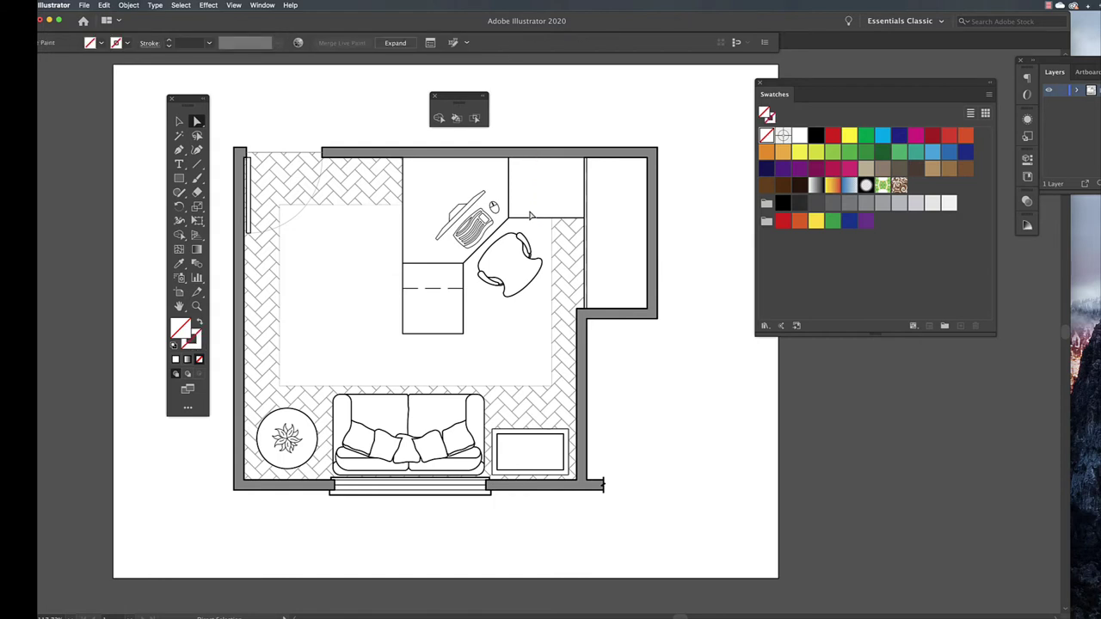
left_click_drag(460, 273, 411, 312)
key("Delete")
left_click(432, 287)
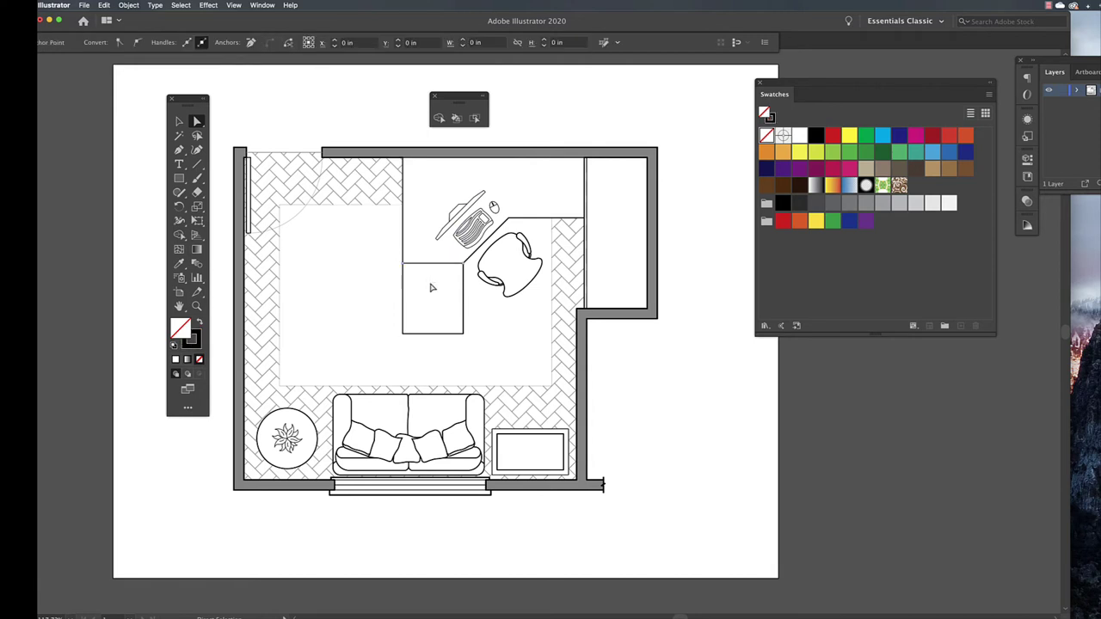
key("Delete")
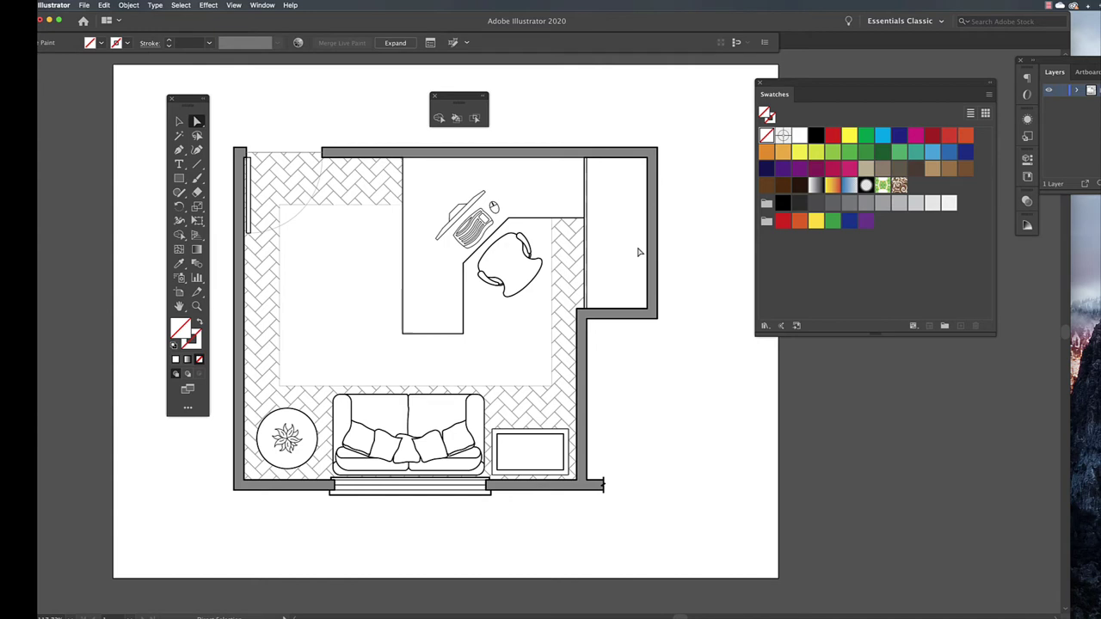
- Select the outer edges of the rectangular table beside the sofa and set their stroke weight to 1 pt
left_click(508, 435)
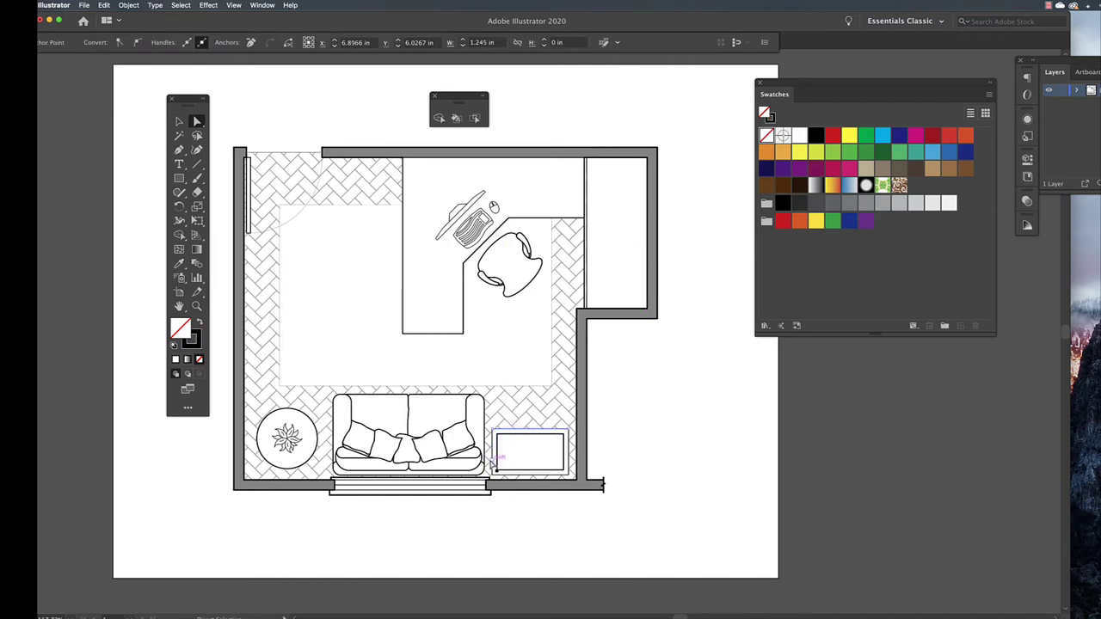
left_click(521, 473)
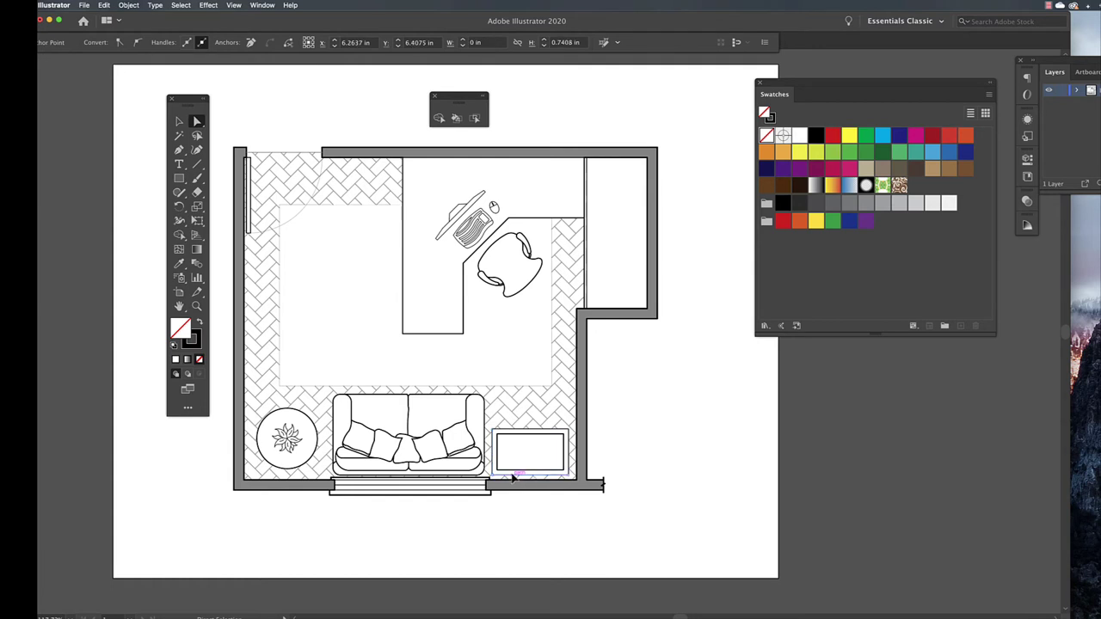
left_click(568, 449)
left_click(542, 433)
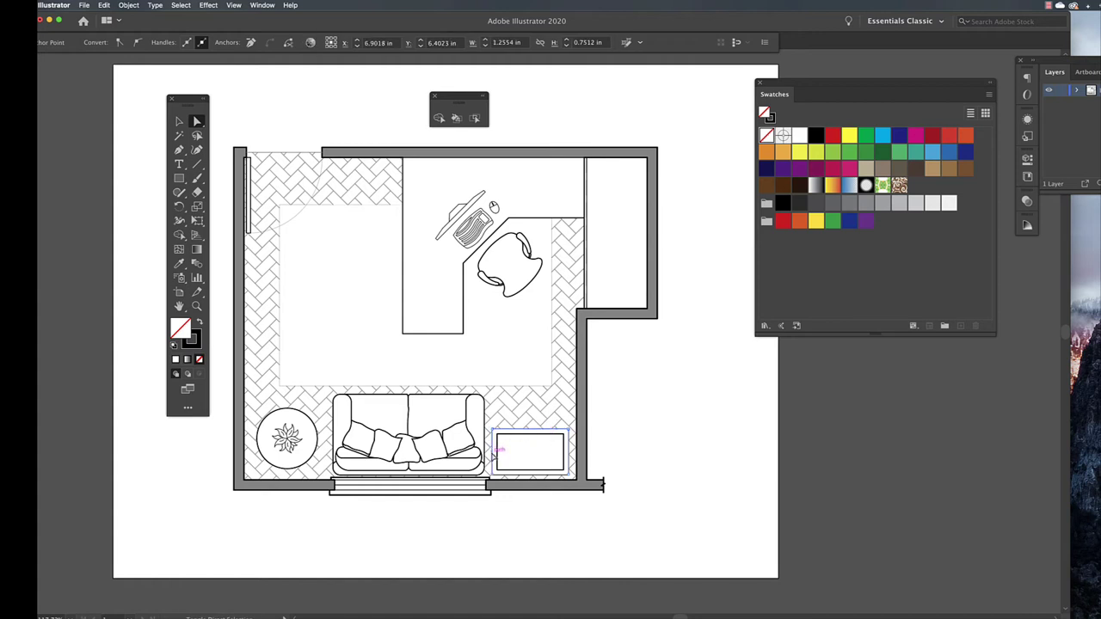
left_click(502, 456)
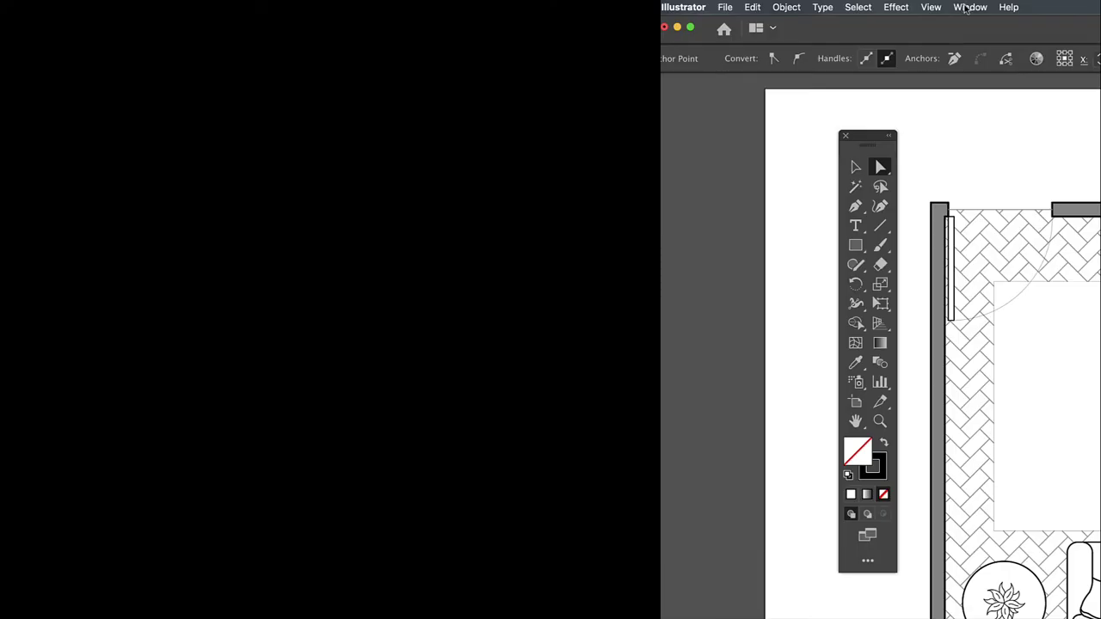
left_click(262, 6)
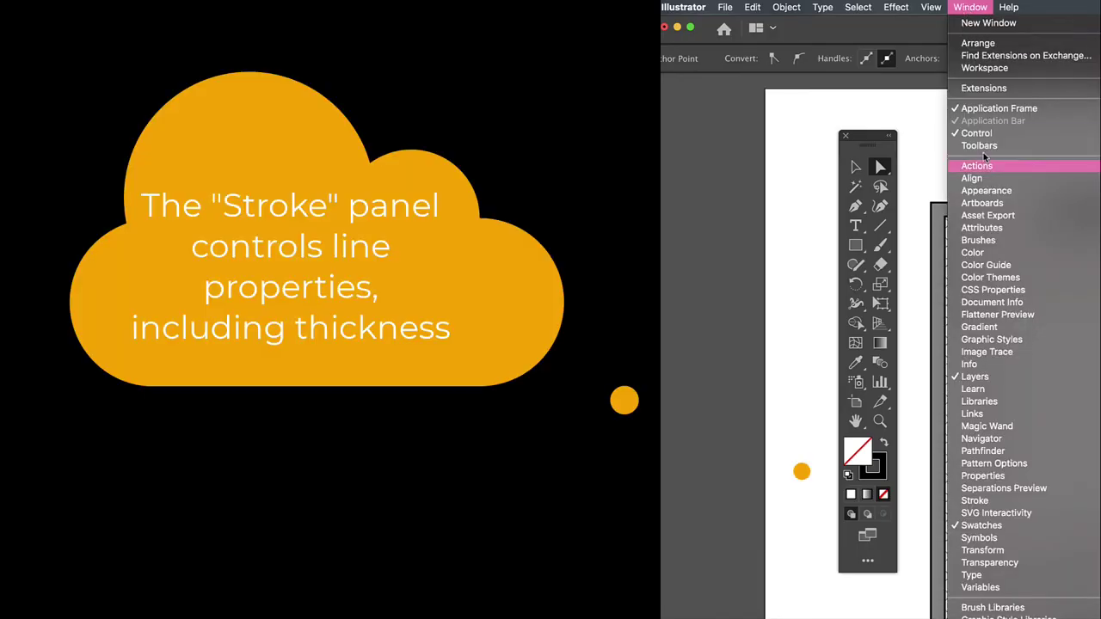
left_click(975, 501)
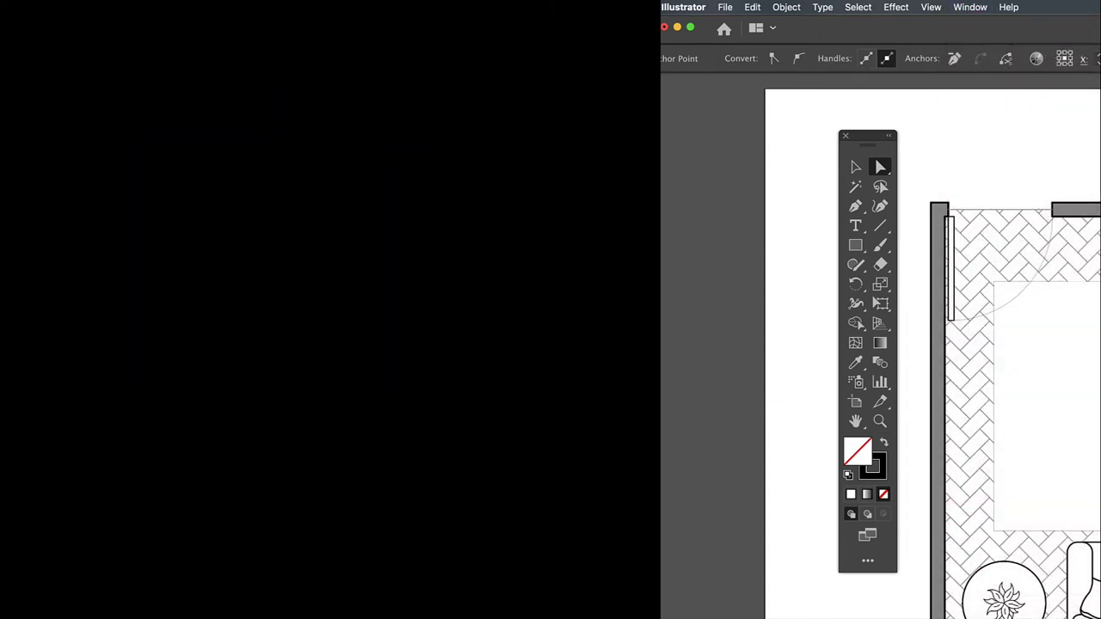
left_click(725, 190)
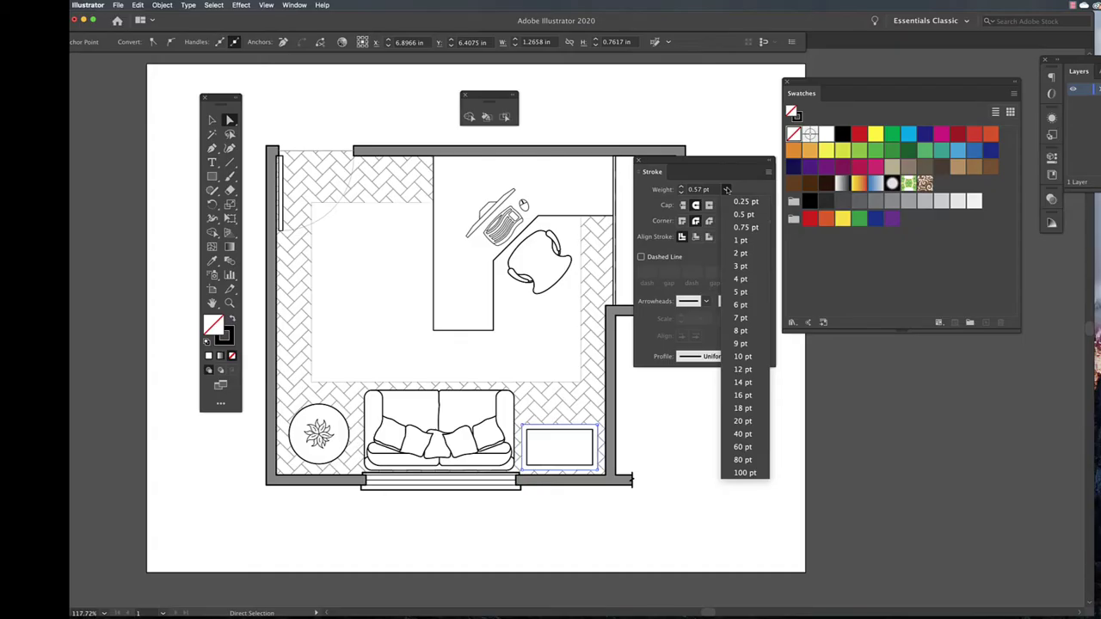
left_click(746, 231)
left_click(726, 189)
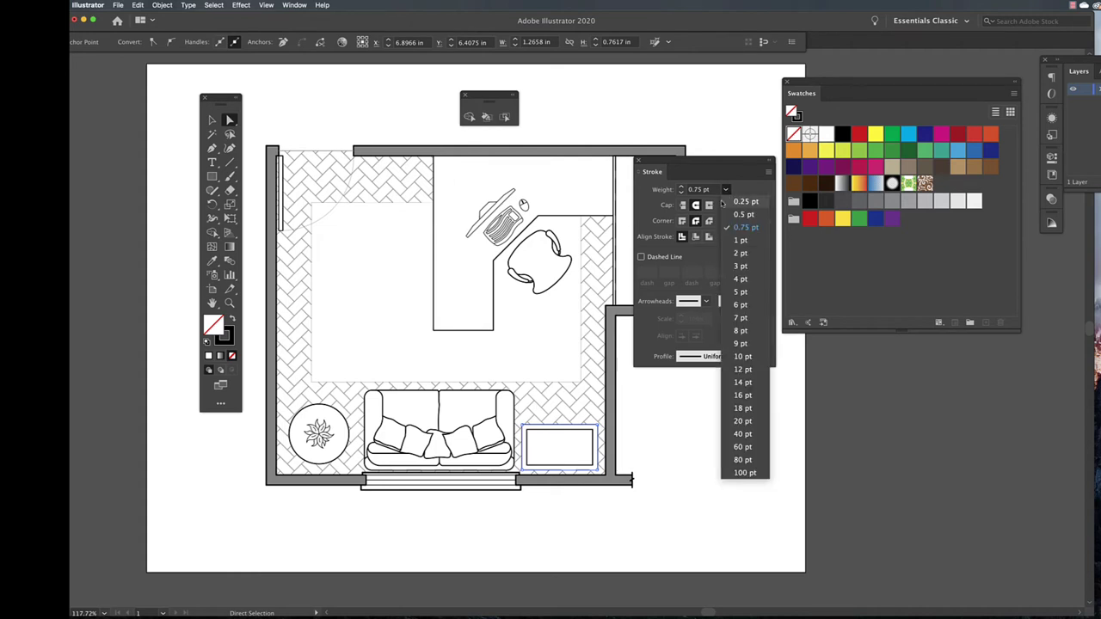
left_click(727, 249)
left_click(690, 427)
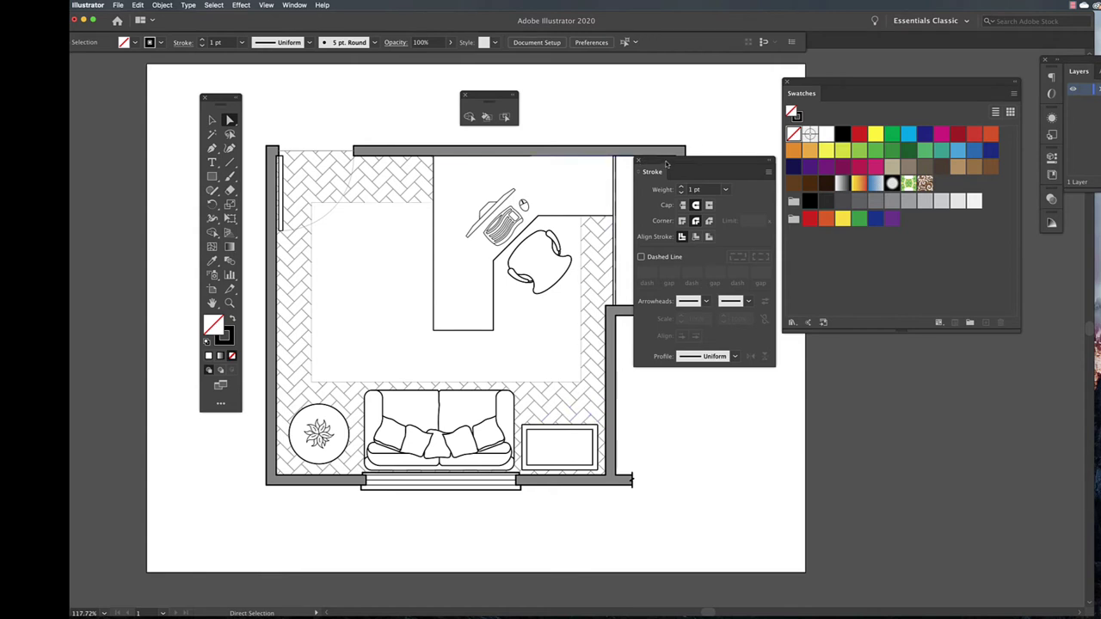
left_click(639, 161)
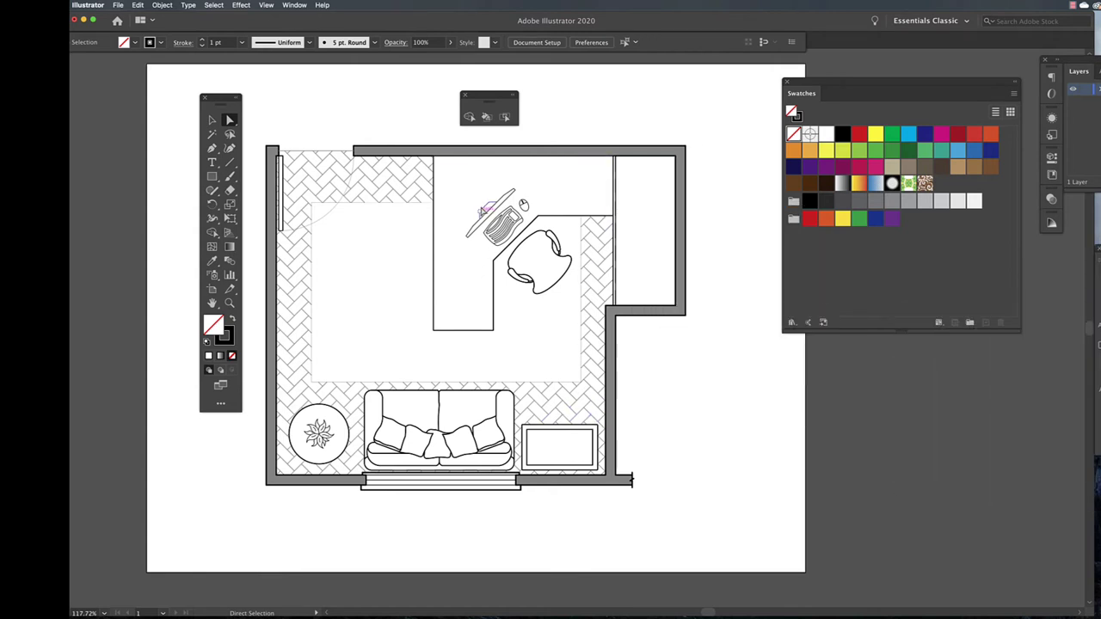
- Select the desk surface with the Live Paint Selection tool to check which areas its region includes
left_click(506, 117)
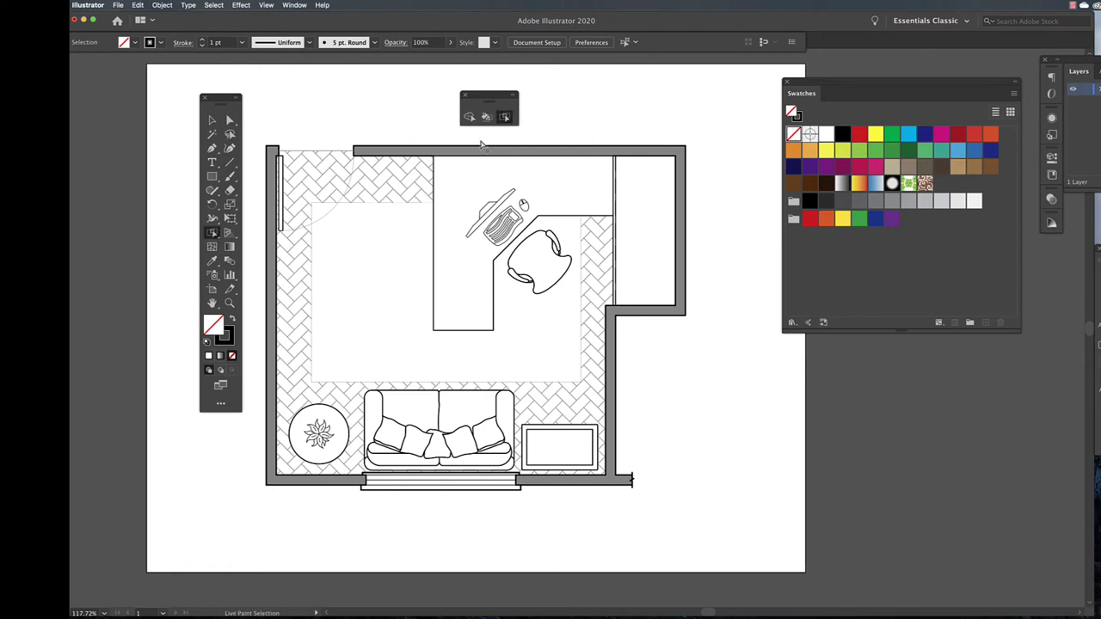
left_click(465, 193)
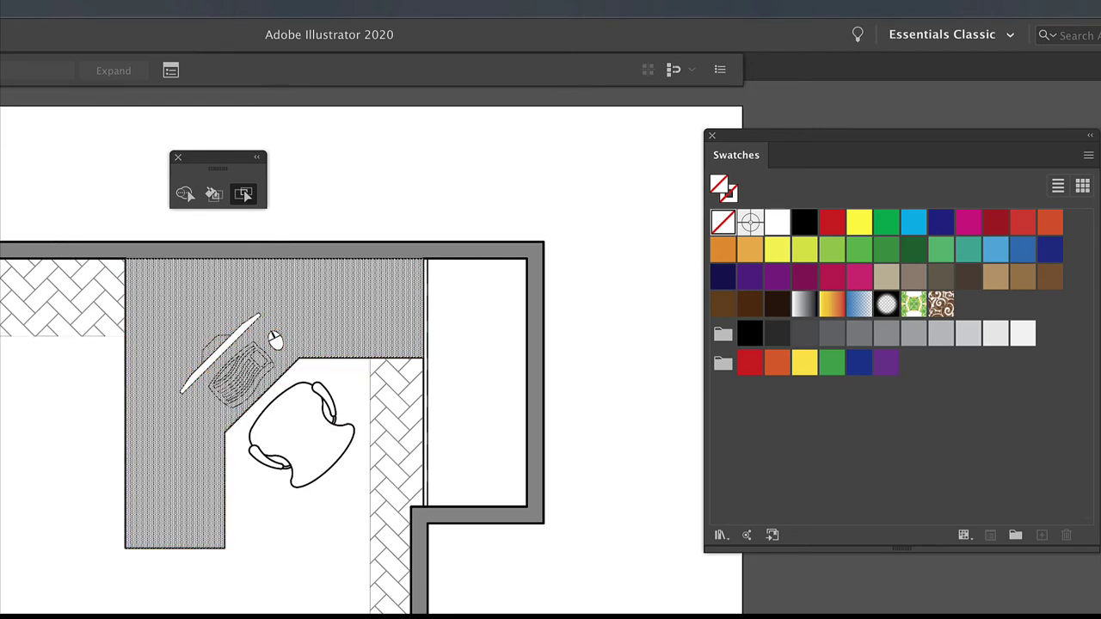
left_click(335, 181)
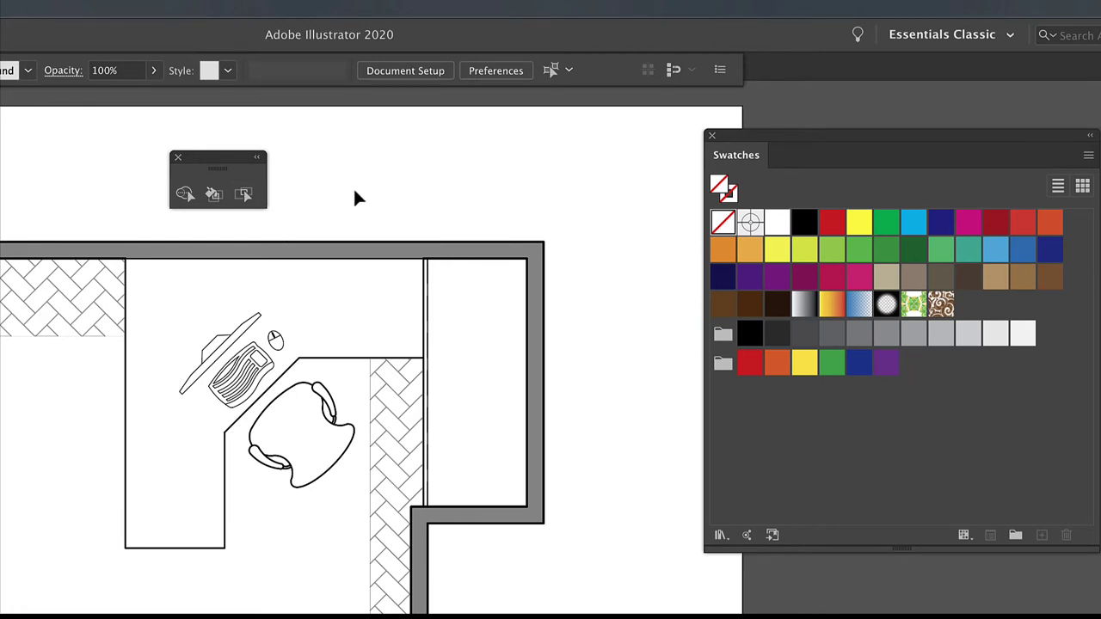
scroll(354, 187, "left", 1)
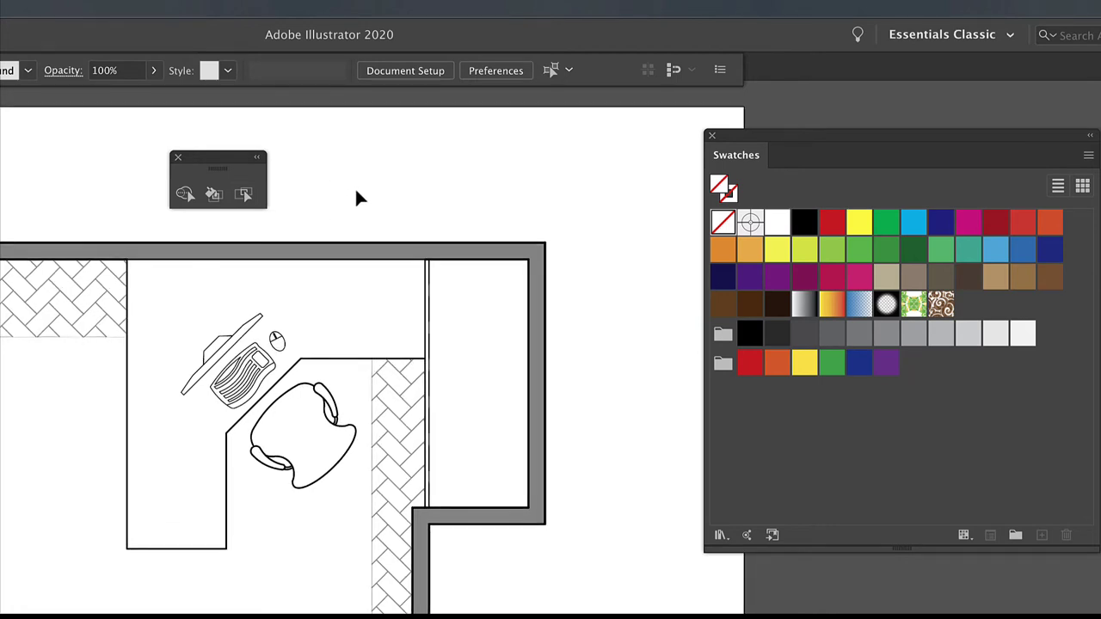
- Enable gap detection for the floor plan's Live Paint group, with paint stopping at Medium Gaps
left_click(348, 244)
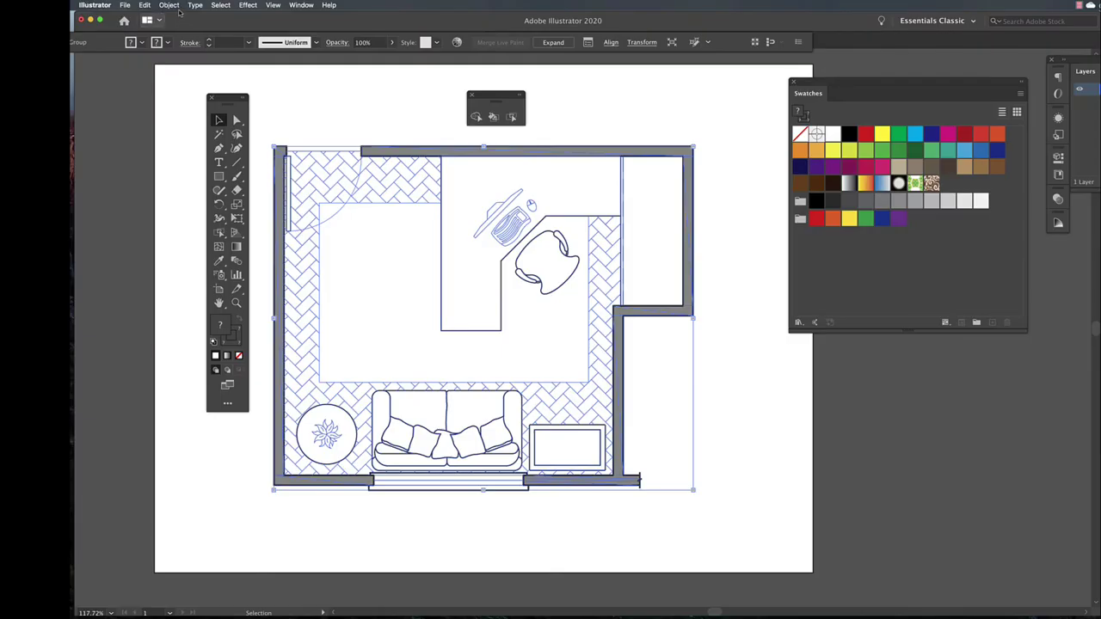
left_click(168, 5)
mouse_move(207, 251)
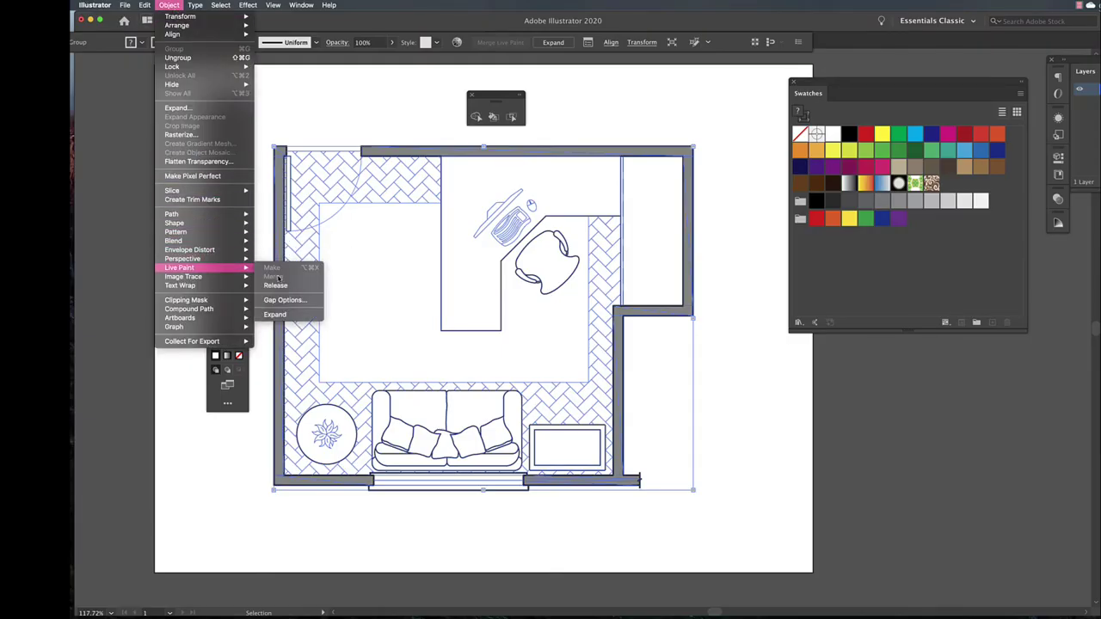
left_click(285, 299)
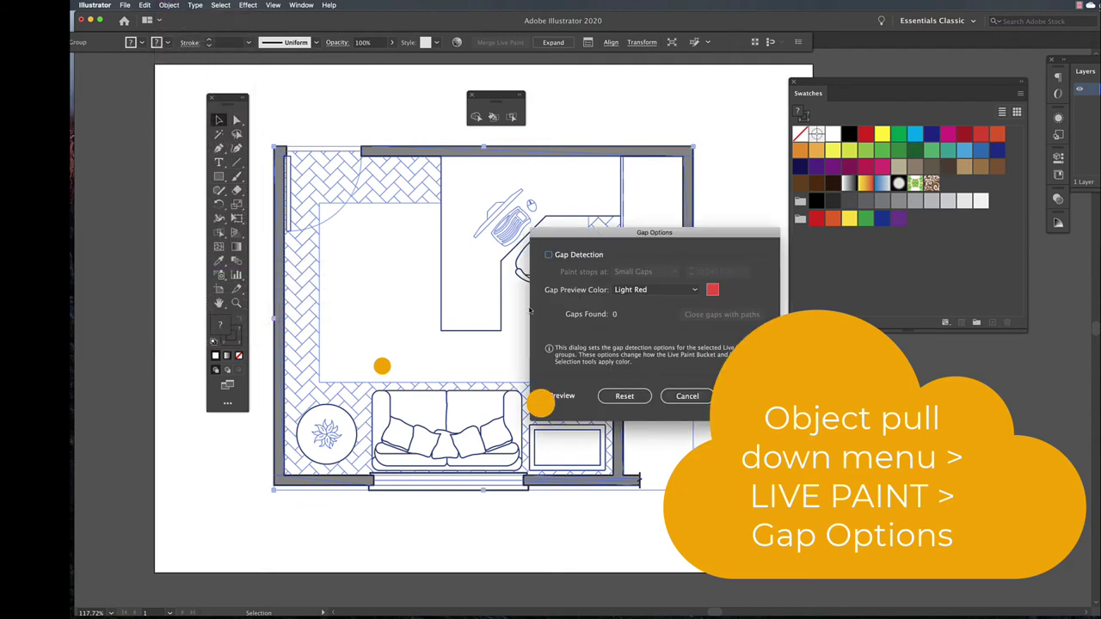
left_click(548, 255)
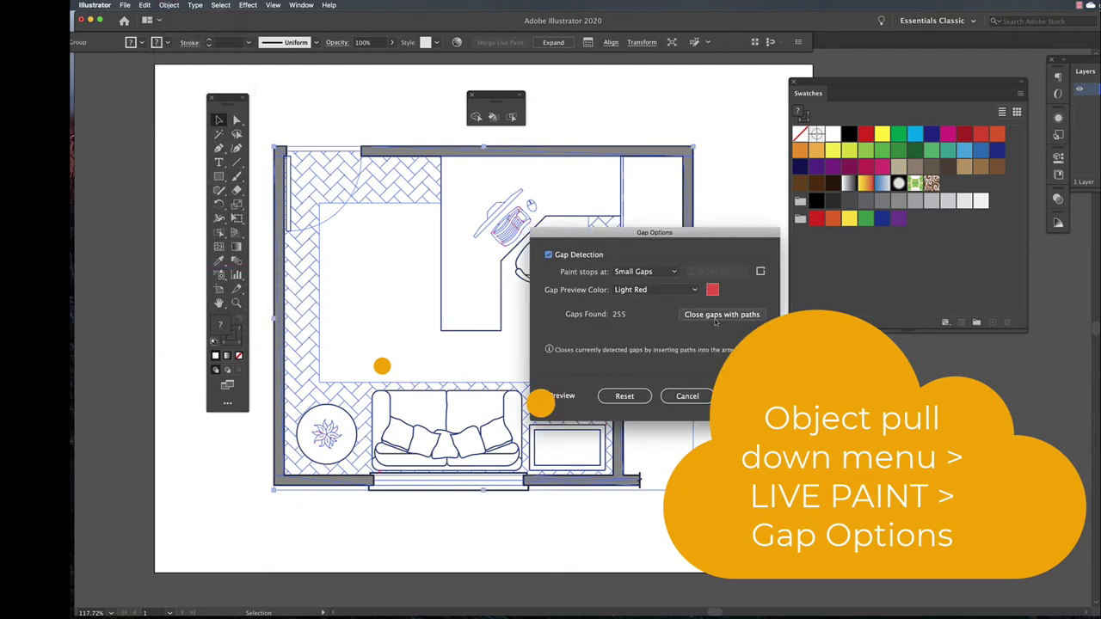
left_click(673, 273)
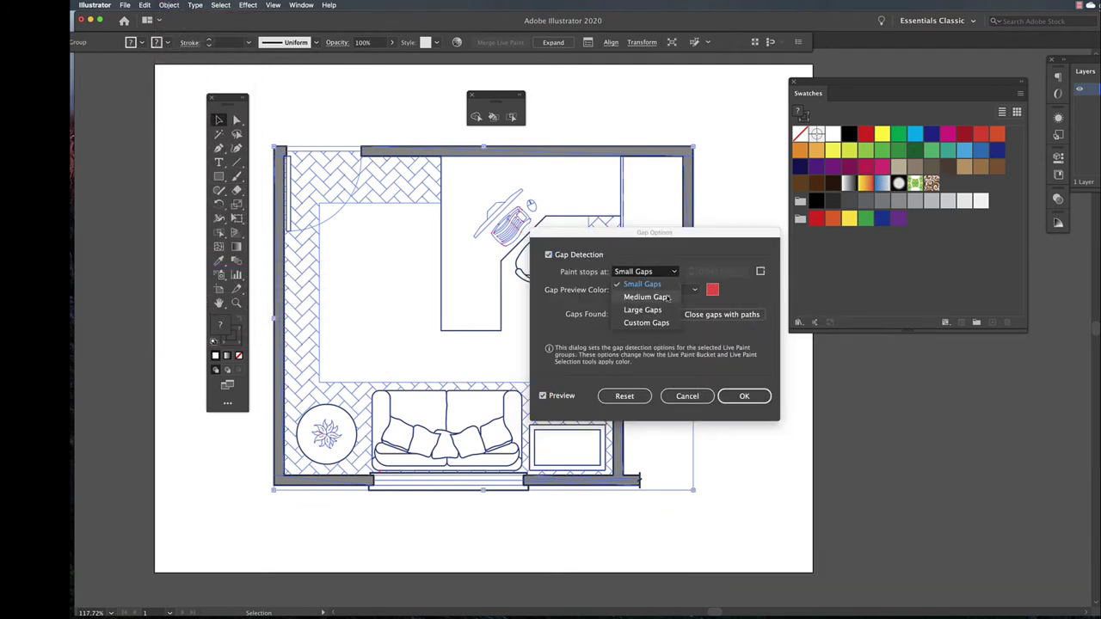
left_click(647, 296)
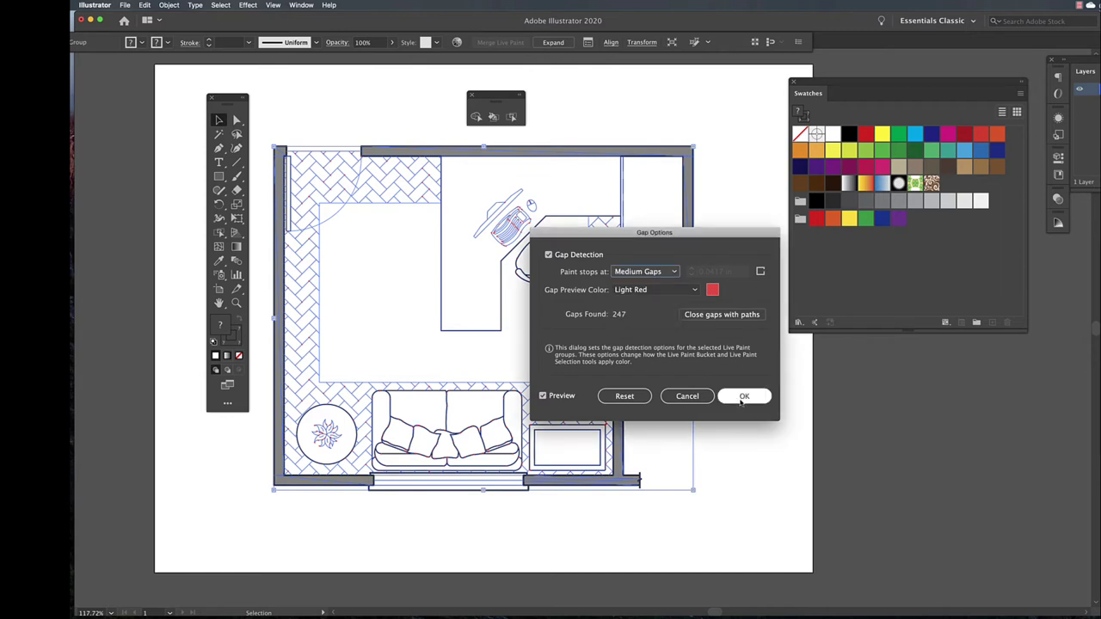
left_click(742, 398)
left_click(721, 315)
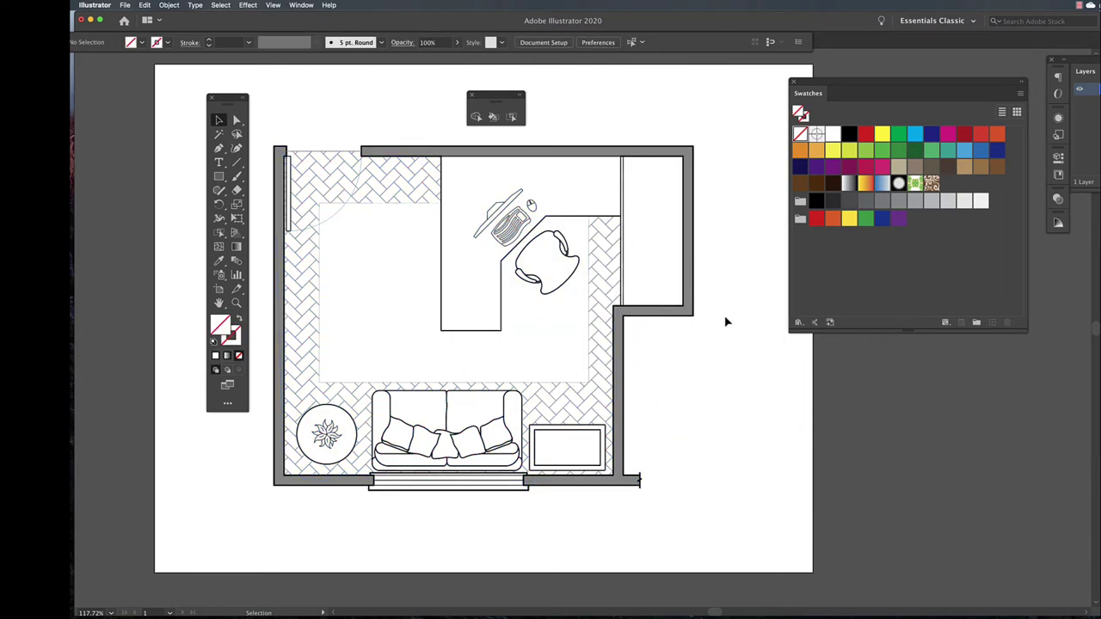
- Fill the desk surface with a medium brown swatch using Live Paint Selection, leaving the computer items unfilled
left_click(511, 117)
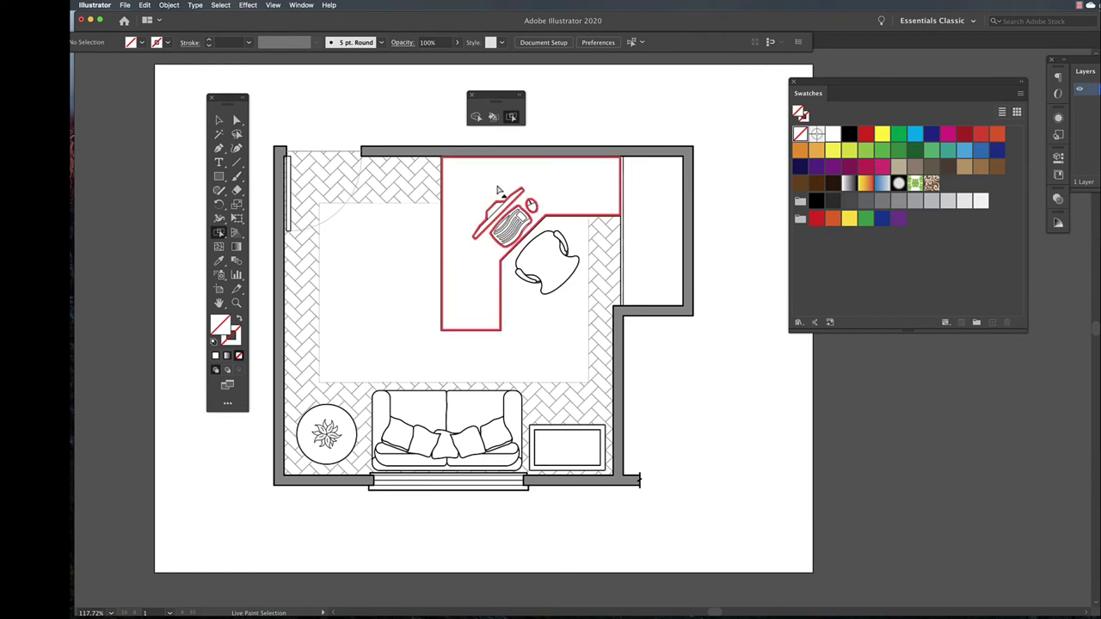
left_click(497, 189)
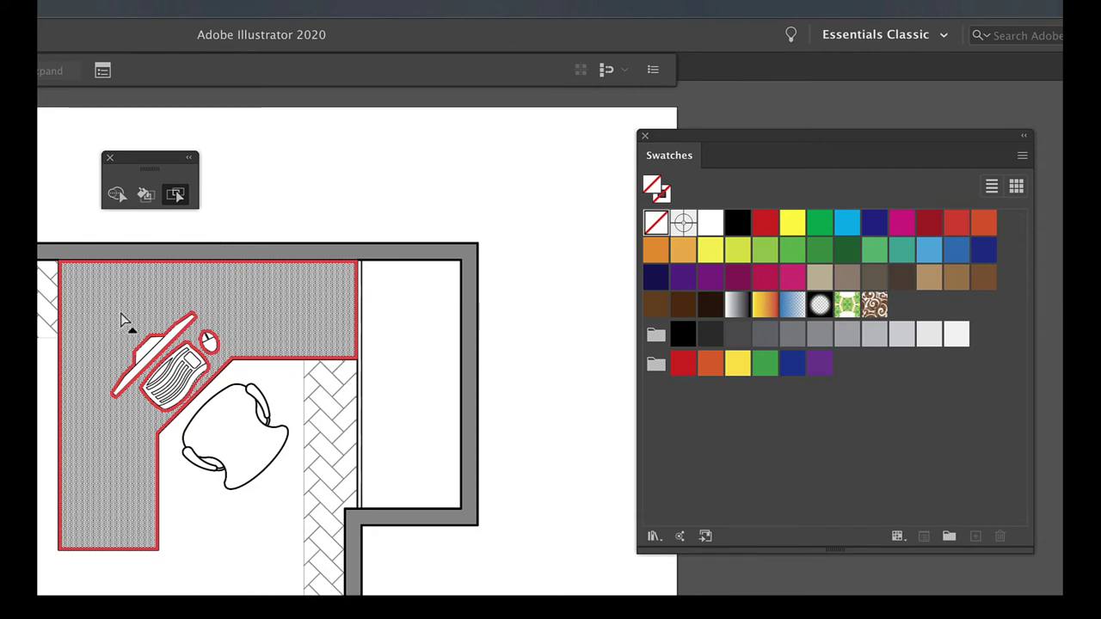
left_click(849, 282)
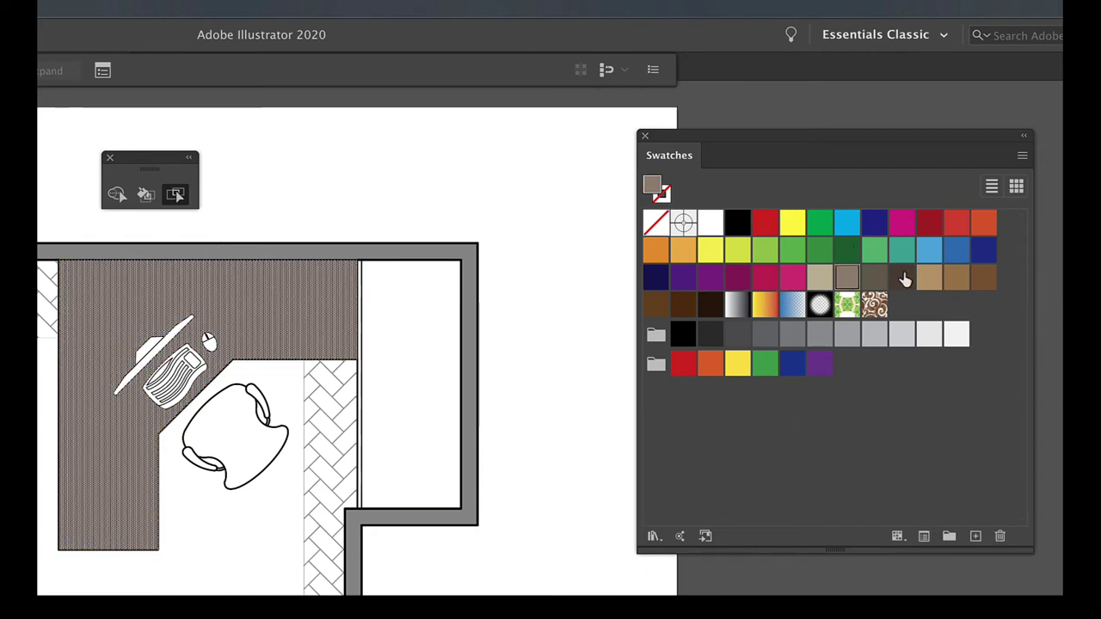
left_click(957, 276)
left_click(624, 260)
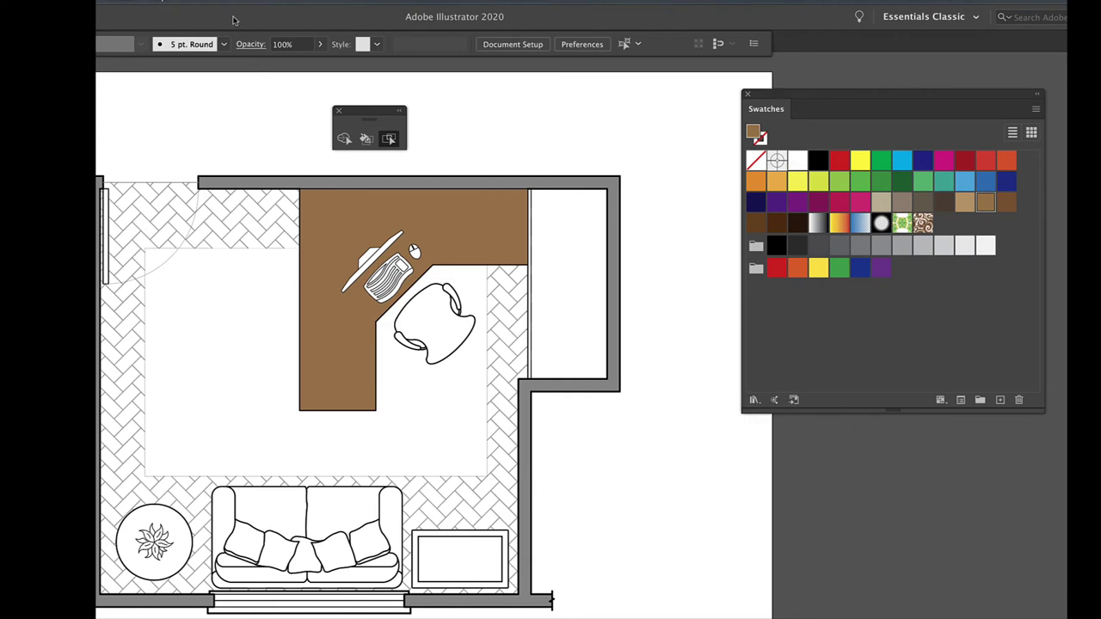
left_click(127, 1)
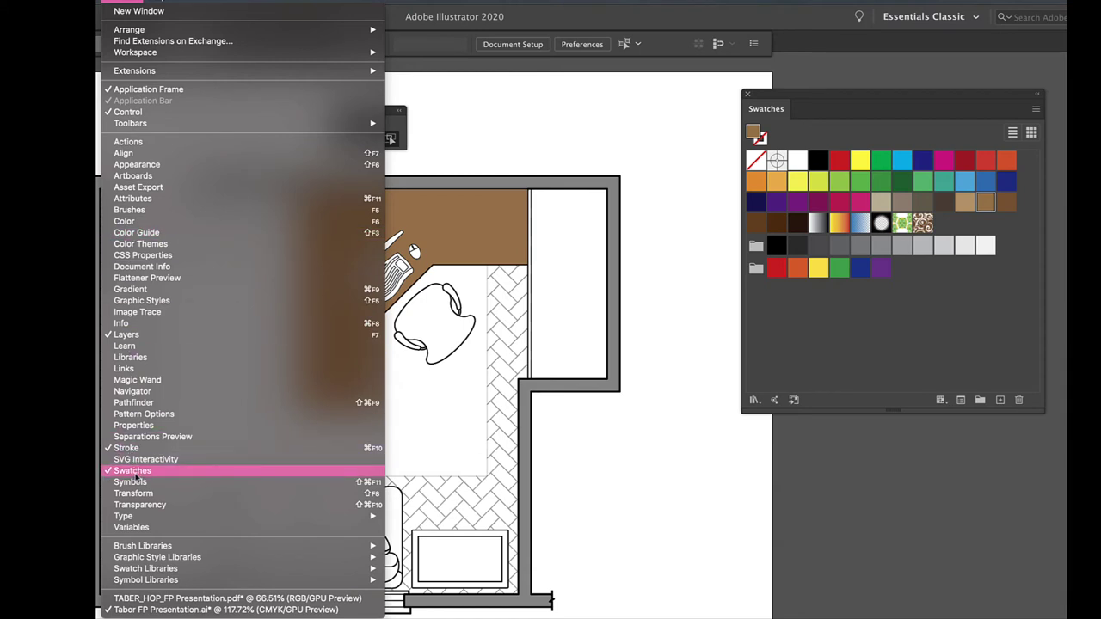
left_click(841, 355)
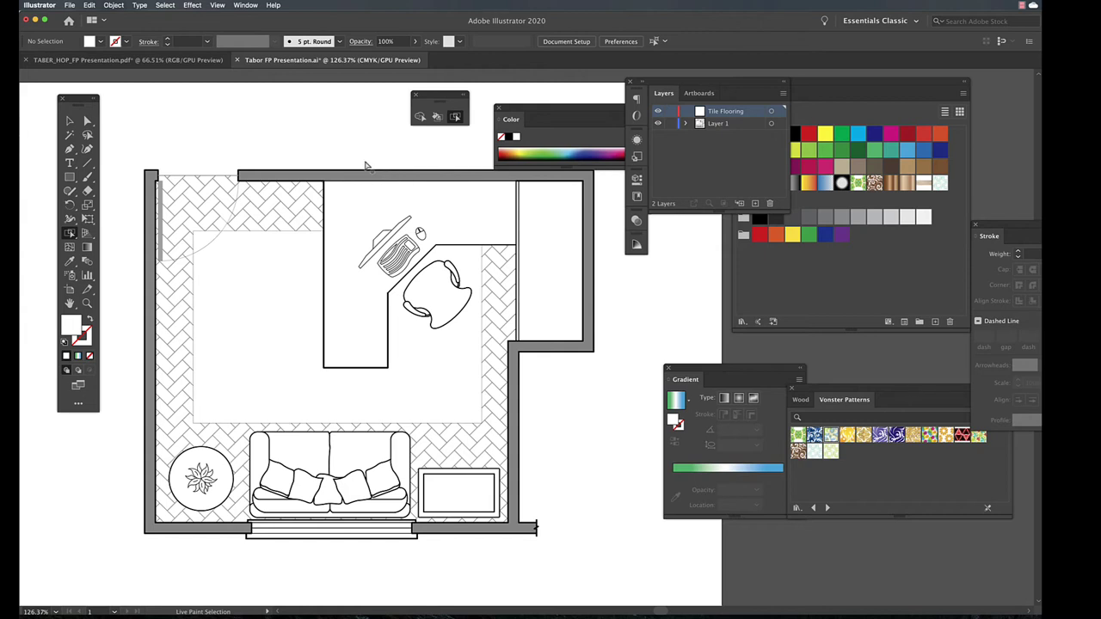
- Try placing the light wood grain photo from the Materials folder over the desk at its full size
left_click(71, 6)
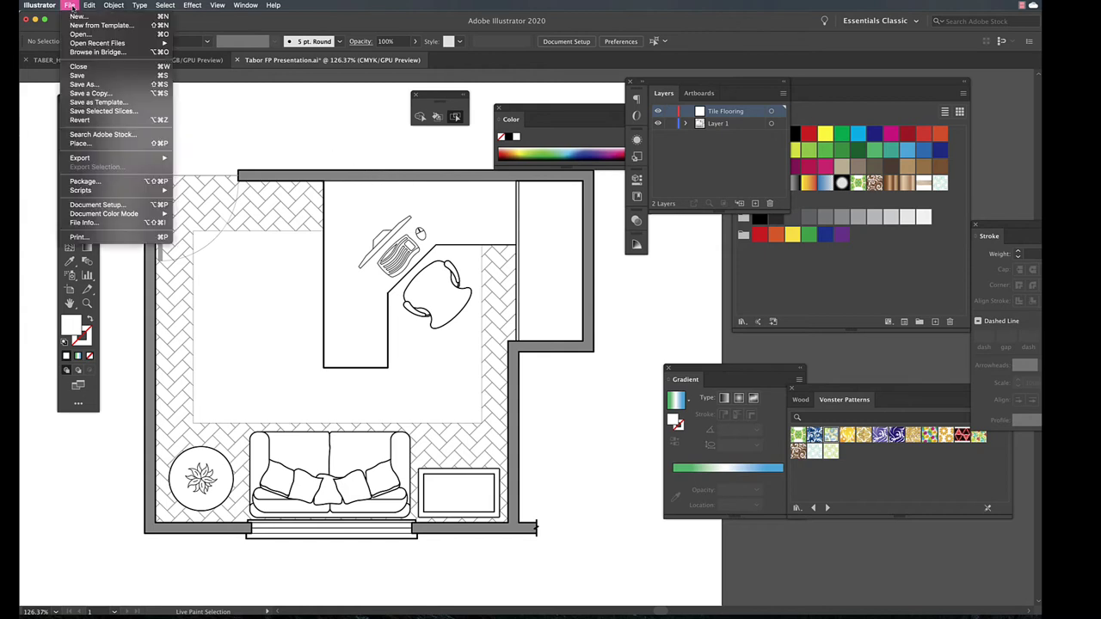
left_click(81, 143)
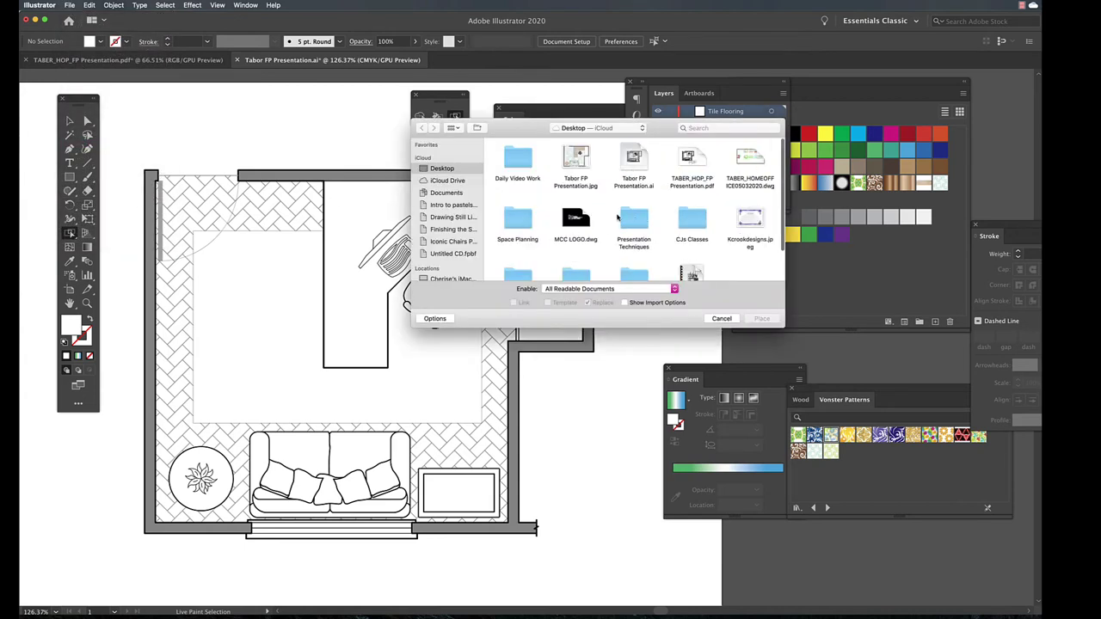
scroll(617, 217, "down", 3)
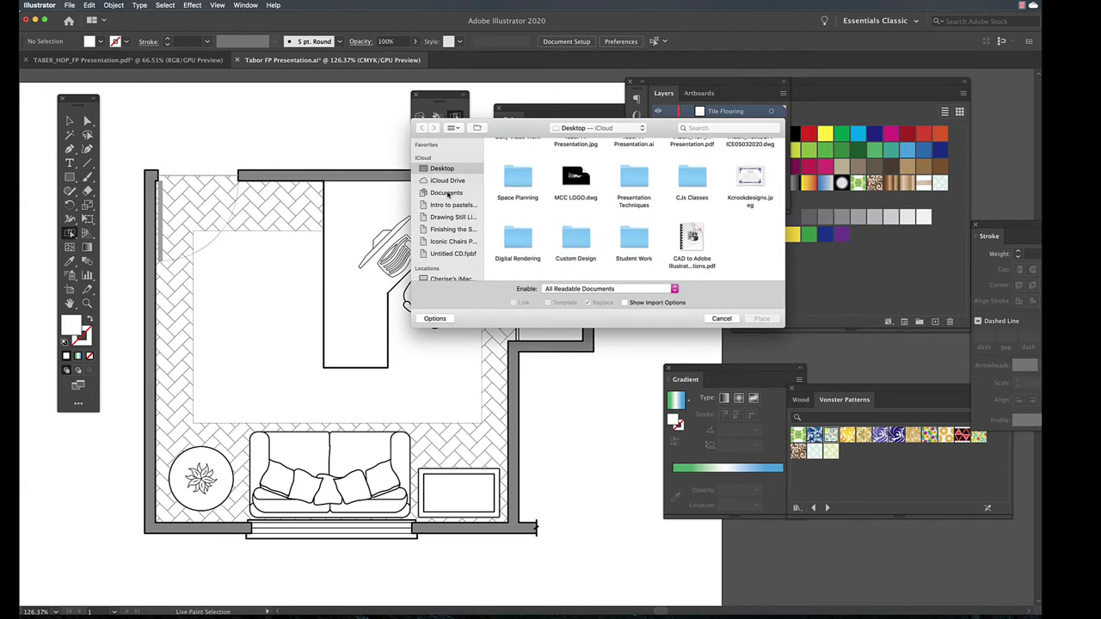
left_click(447, 194)
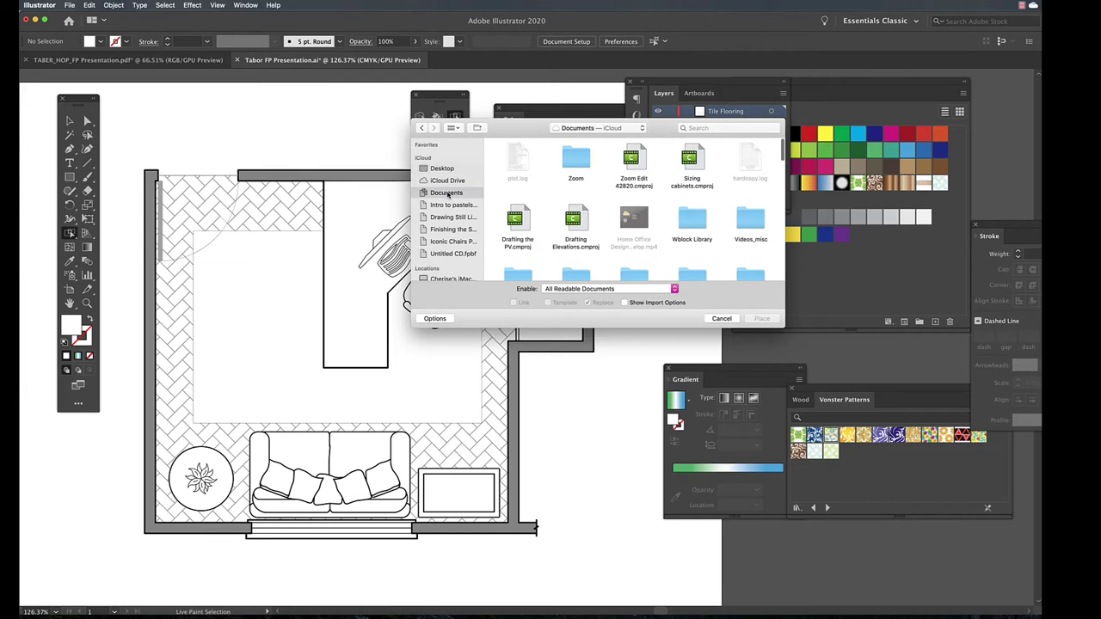
left_click(641, 129)
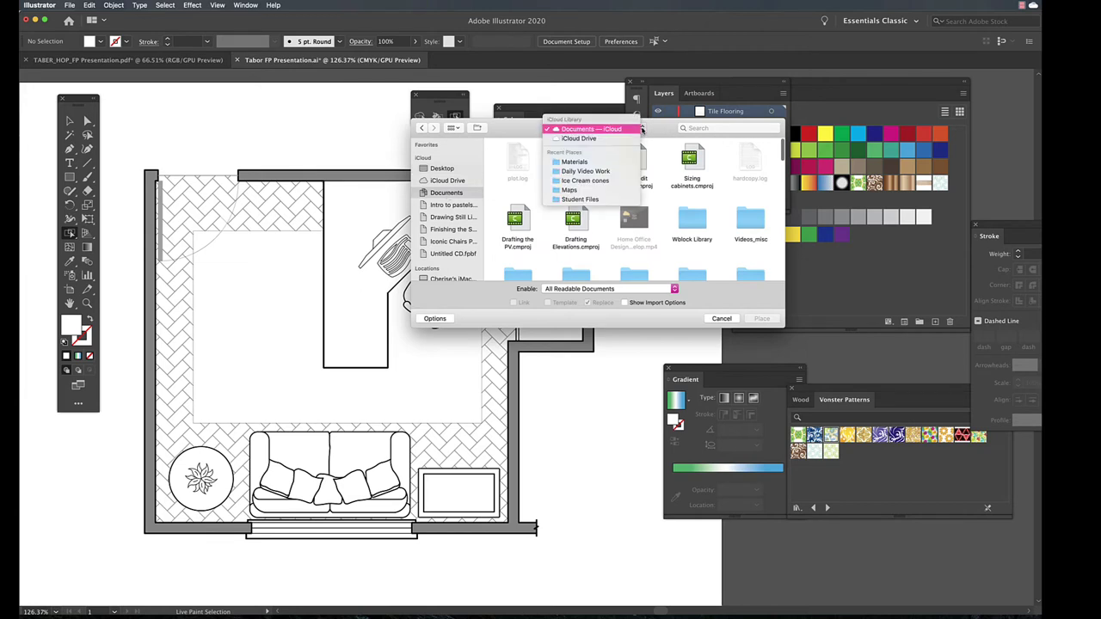
left_click(584, 163)
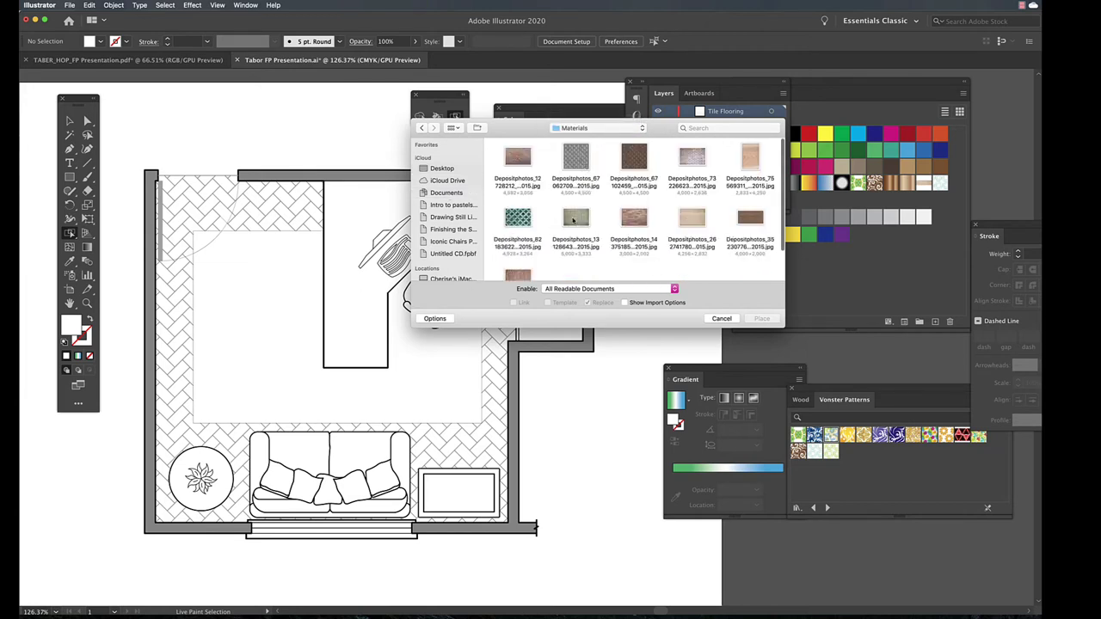
left_click(700, 221)
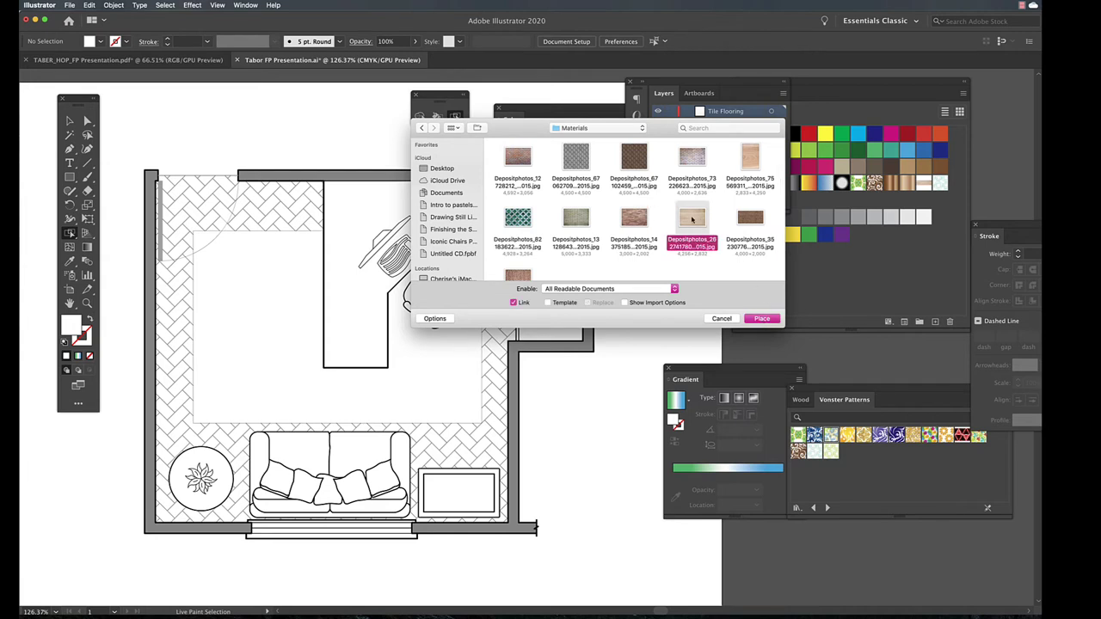
left_click(761, 319)
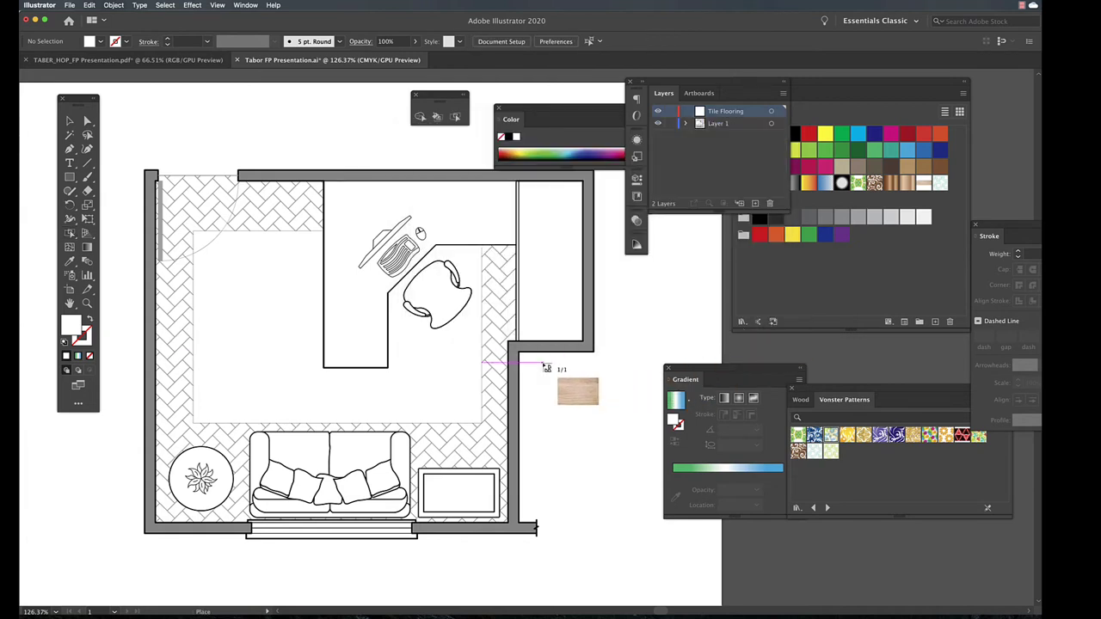
left_click(344, 202)
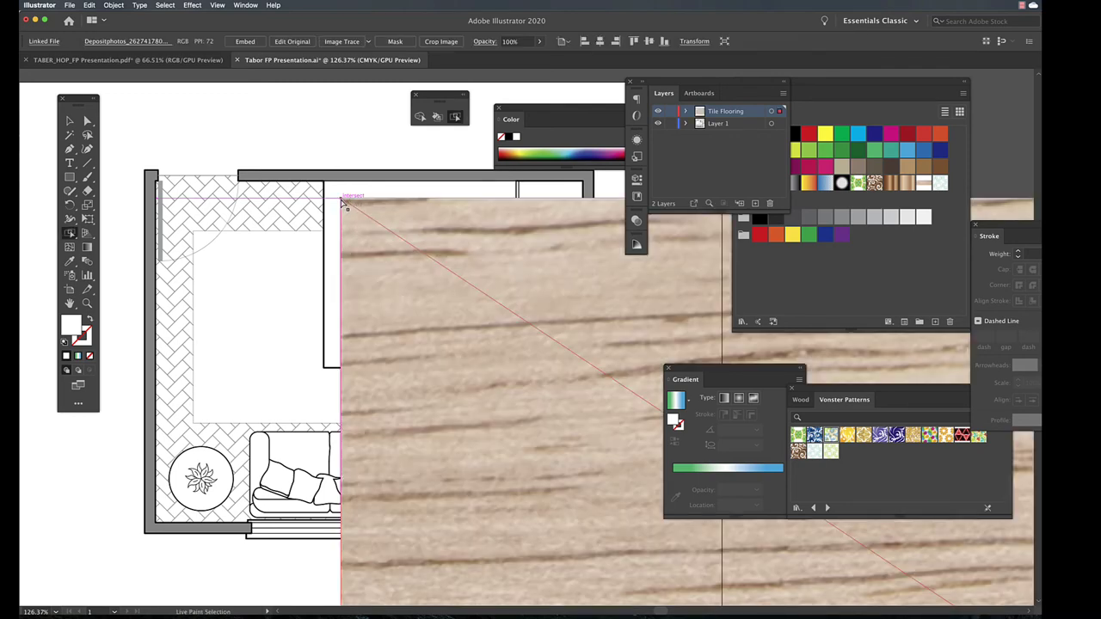
key("Delete")
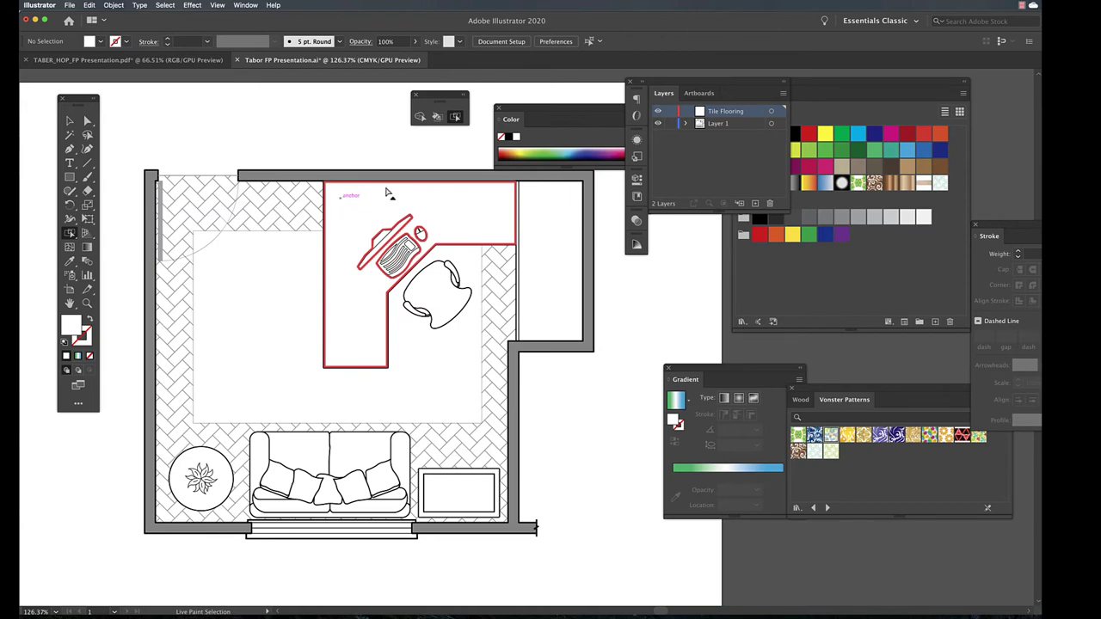
- Place the light wood grain photo from the Materials folder at a reduced size in the empty area beside the floor plan
left_click(70, 5)
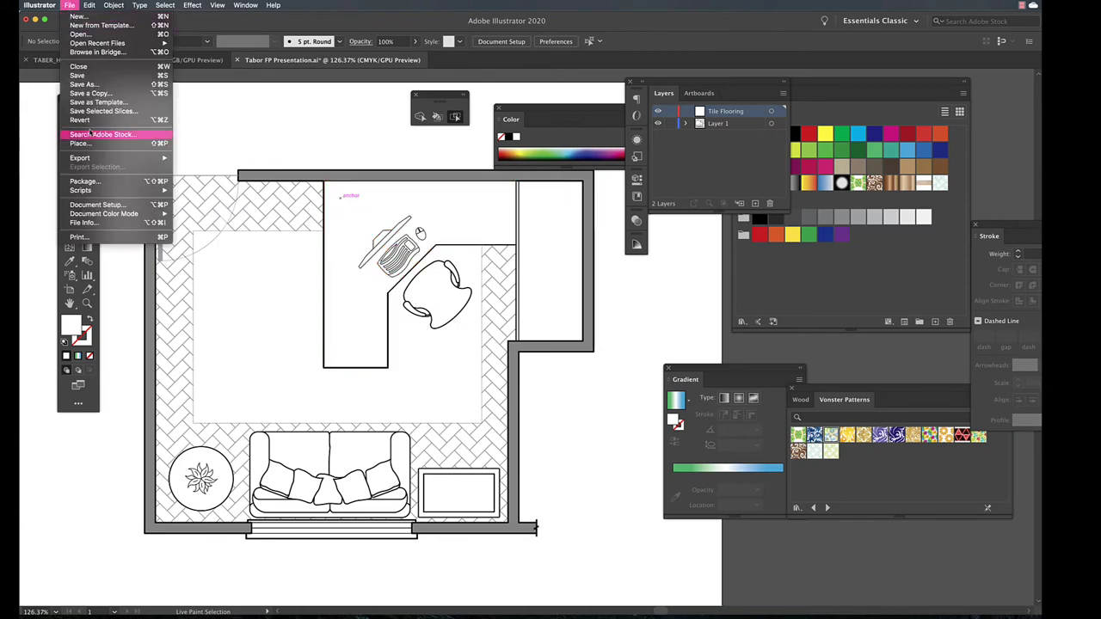
left_click(80, 143)
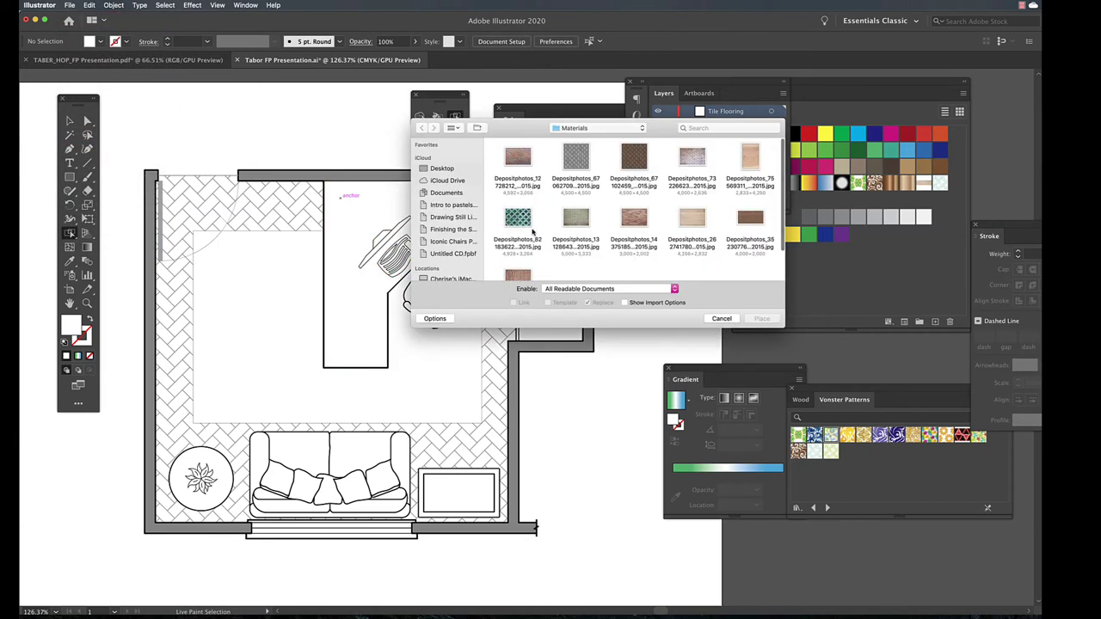
left_click(692, 226)
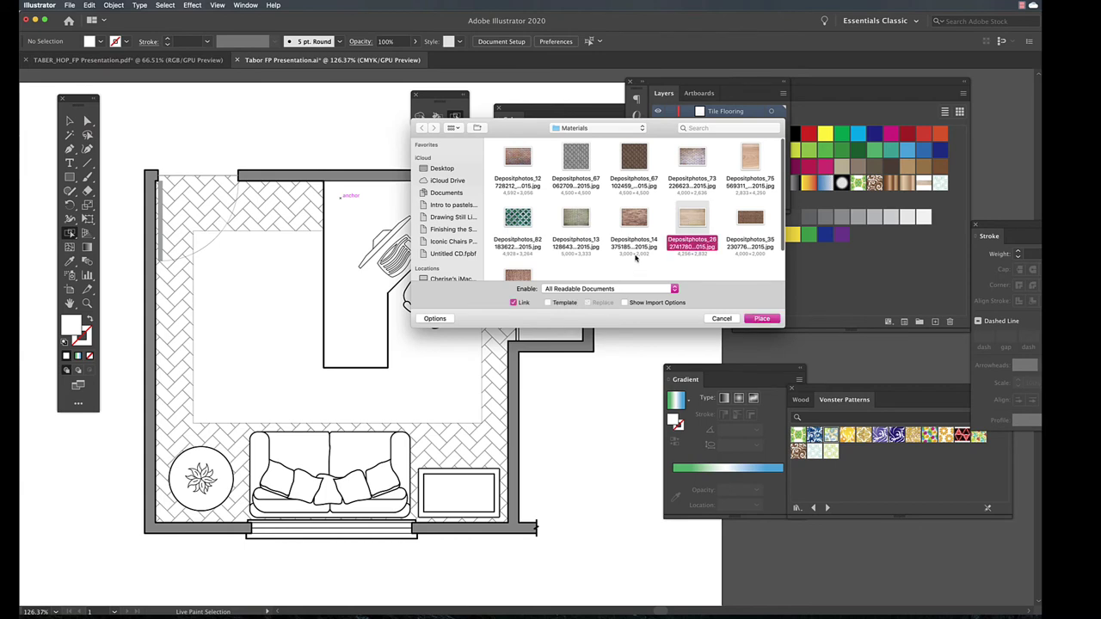
left_click(762, 319)
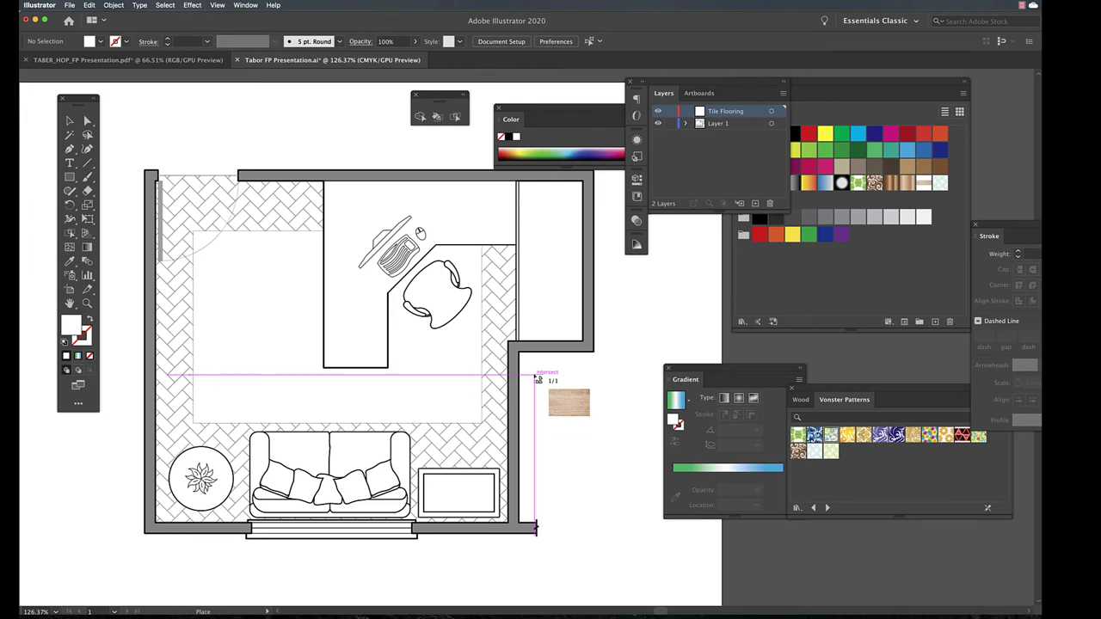
left_click_drag(535, 376, 787, 514)
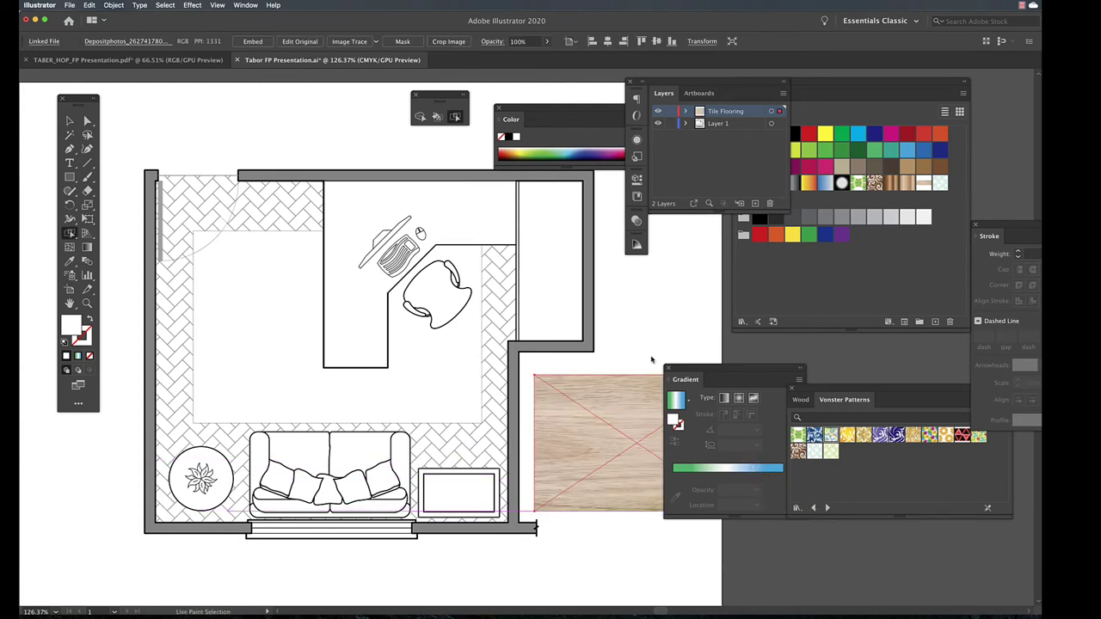
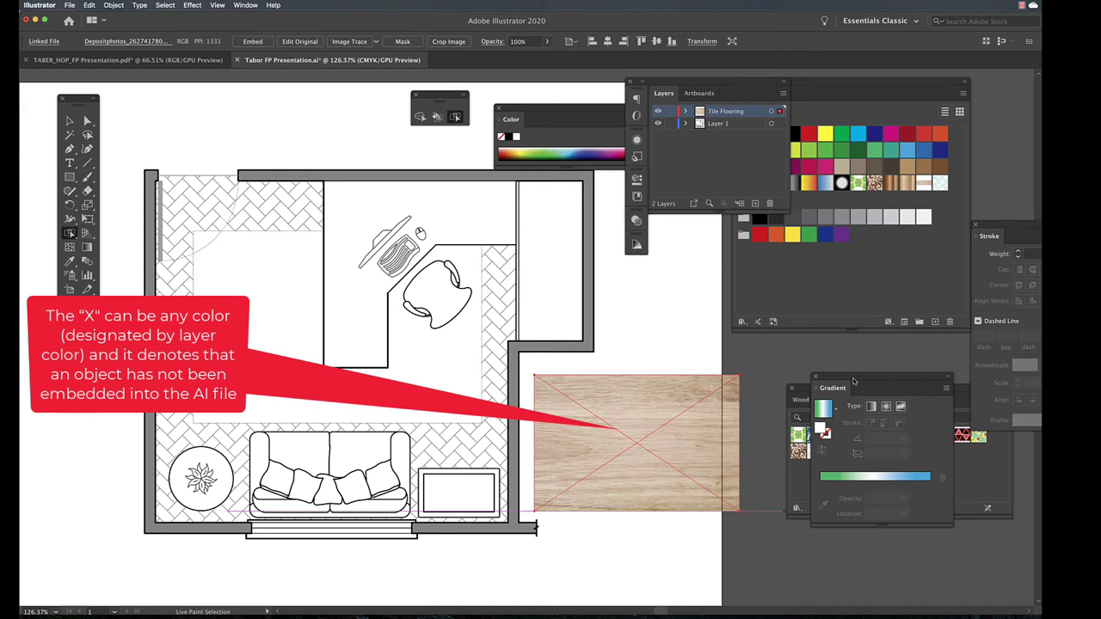
- Move the wood photo onto the desk's upper-left corner and enlarge it proportionally until it covers the whole desk
left_click(621, 410)
key("v")
left_click(608, 397)
left_click_drag(608, 398, 391, 200)
left_click_drag(526, 316, 605, 404)
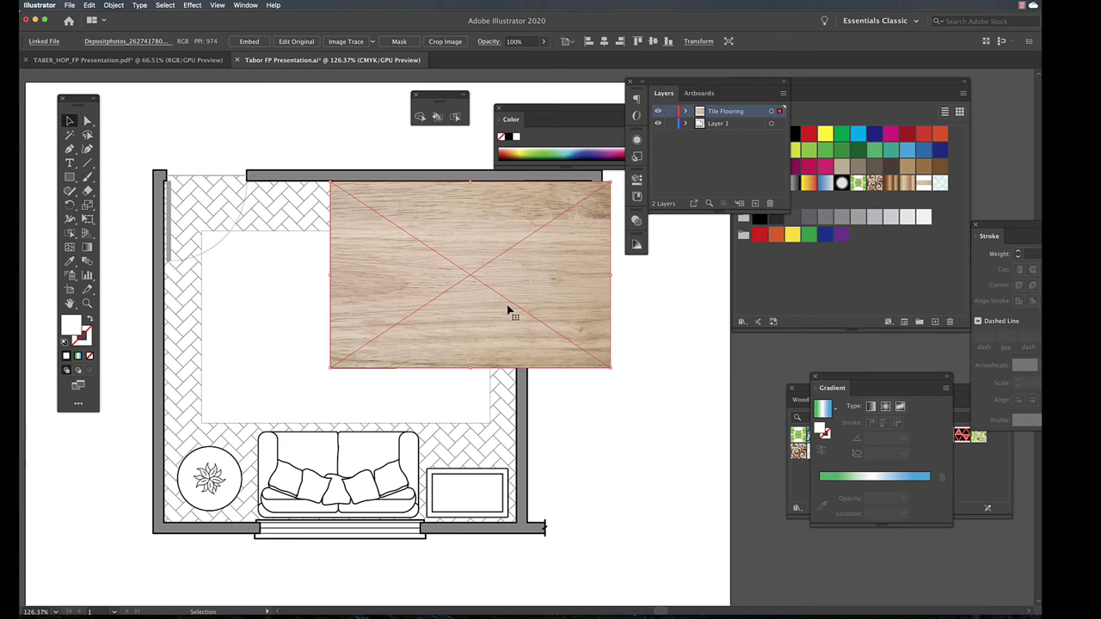
- Embed the wood photo in the document and add it to the Swatches collection as a pattern swatch
left_click(247, 43)
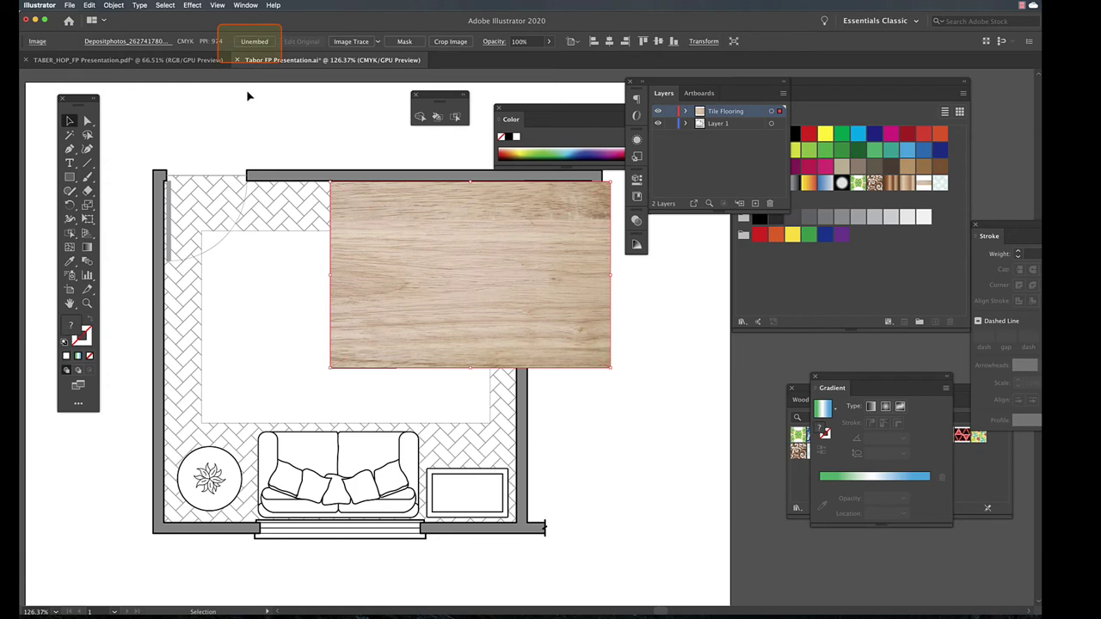
left_click_drag(411, 272, 850, 206)
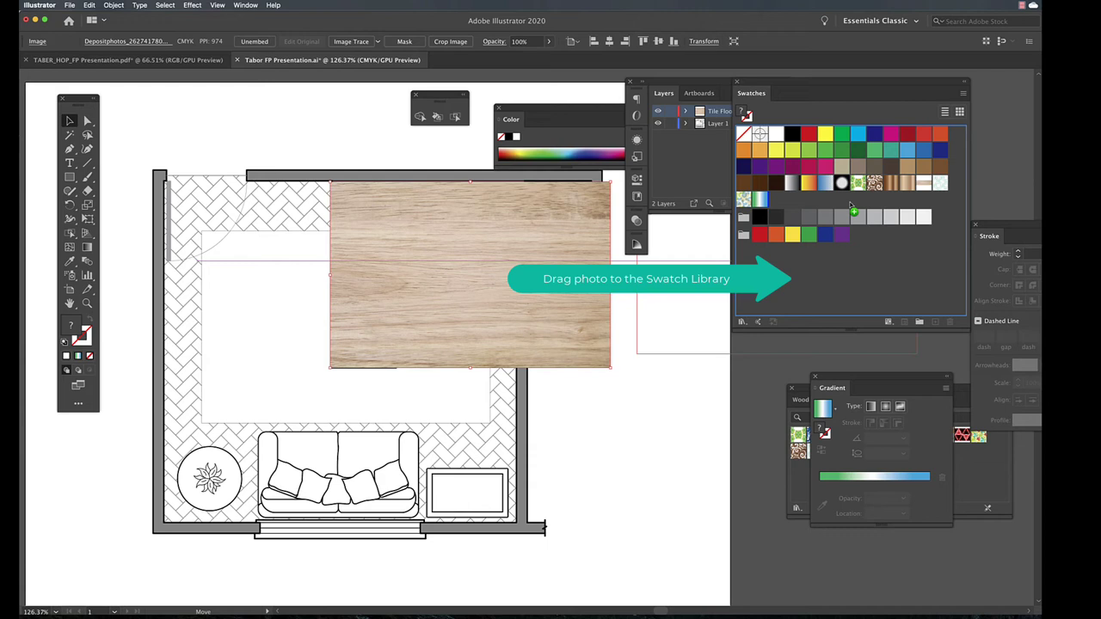
left_click_drag(851, 206, 851, 205)
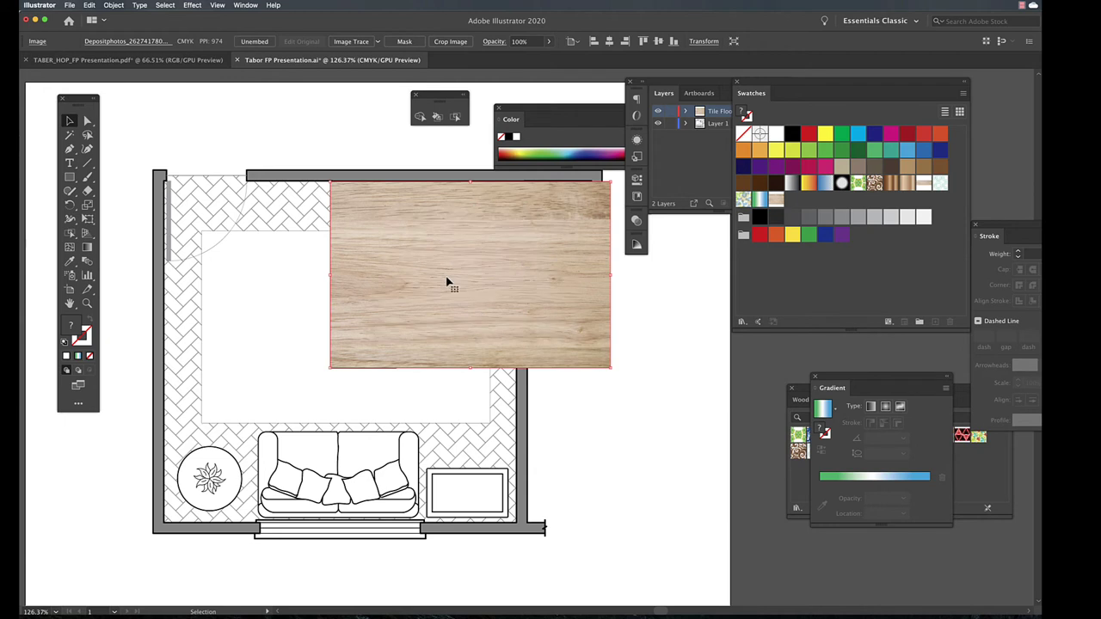
- Delete the wood photo from the artboard and fill the desk surface with its wood swatch using the Live Paint Bucket
key("Delete")
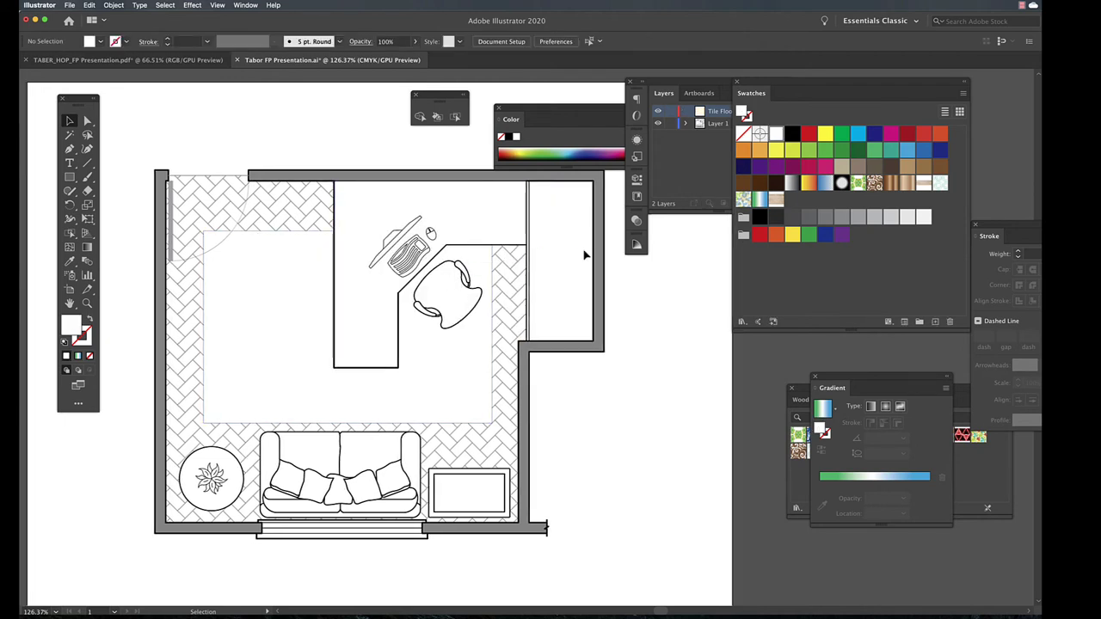
scroll(443, 229, "left", 1)
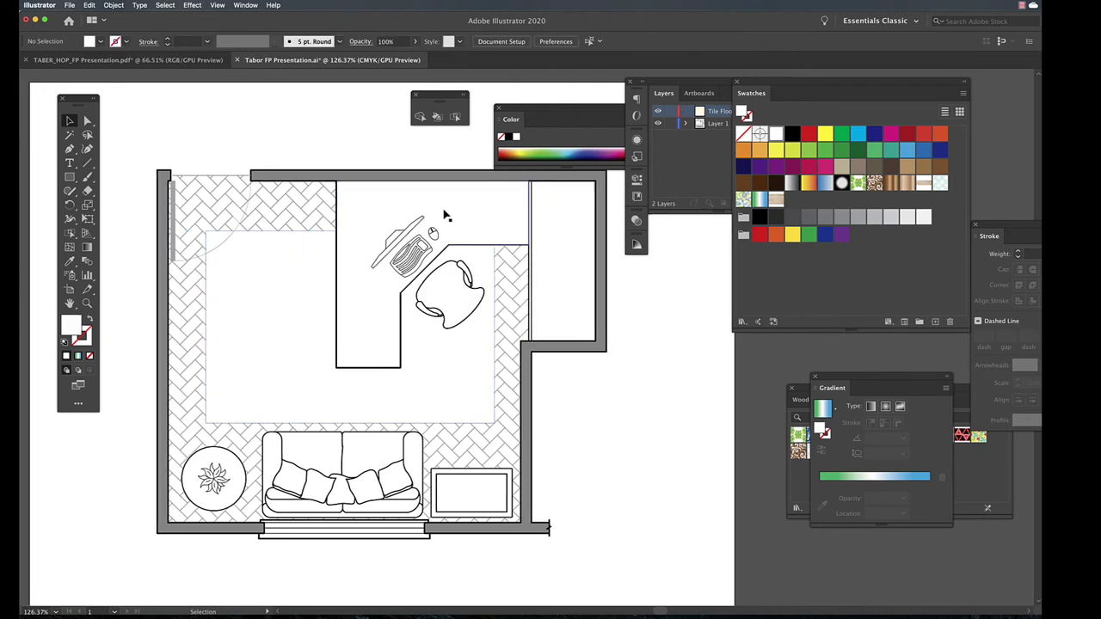
left_click(778, 201)
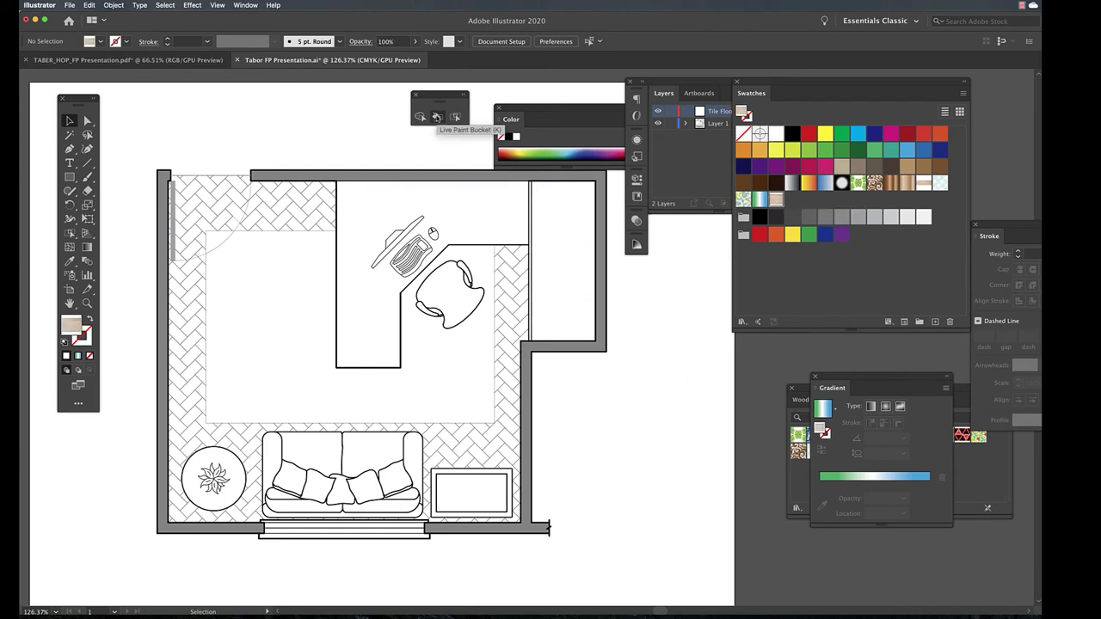
left_click(436, 116)
left_click(469, 222)
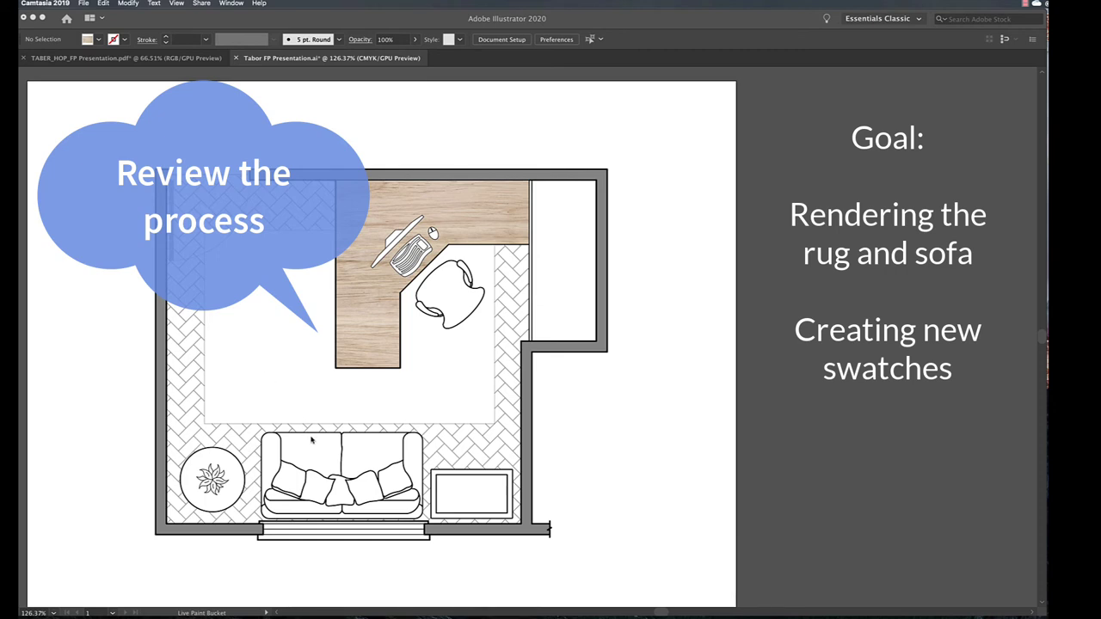
- Close the floating Wood and Vonster Patterns swatch libraries and the Gradient panel
left_click(633, 442)
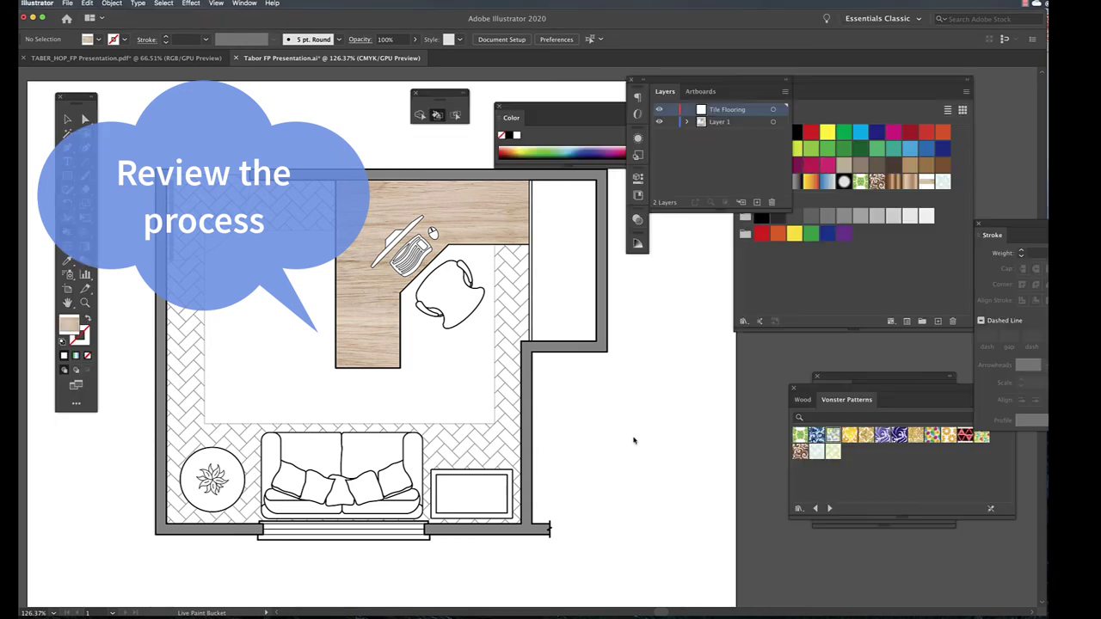
left_click_drag(808, 390, 714, 390)
left_click(699, 387)
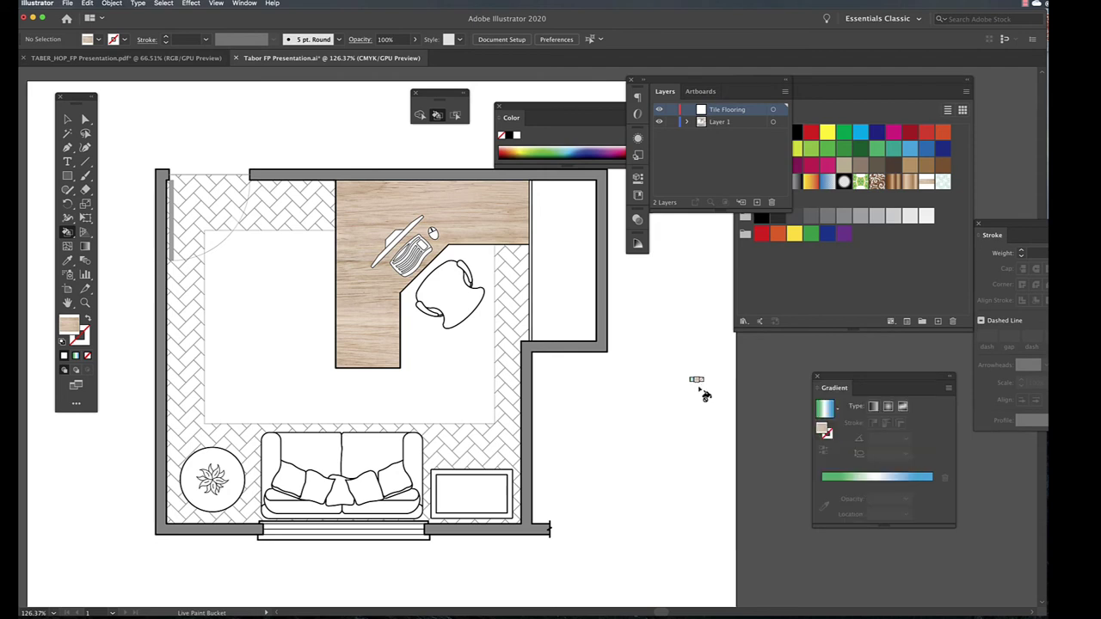
left_click(813, 378)
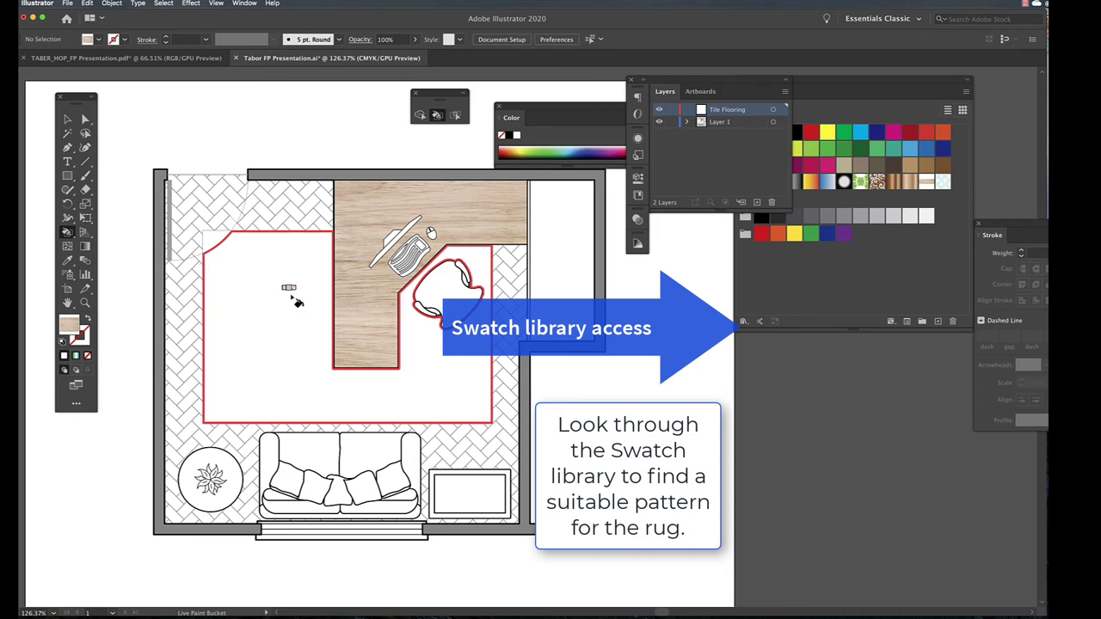
left_click(746, 322)
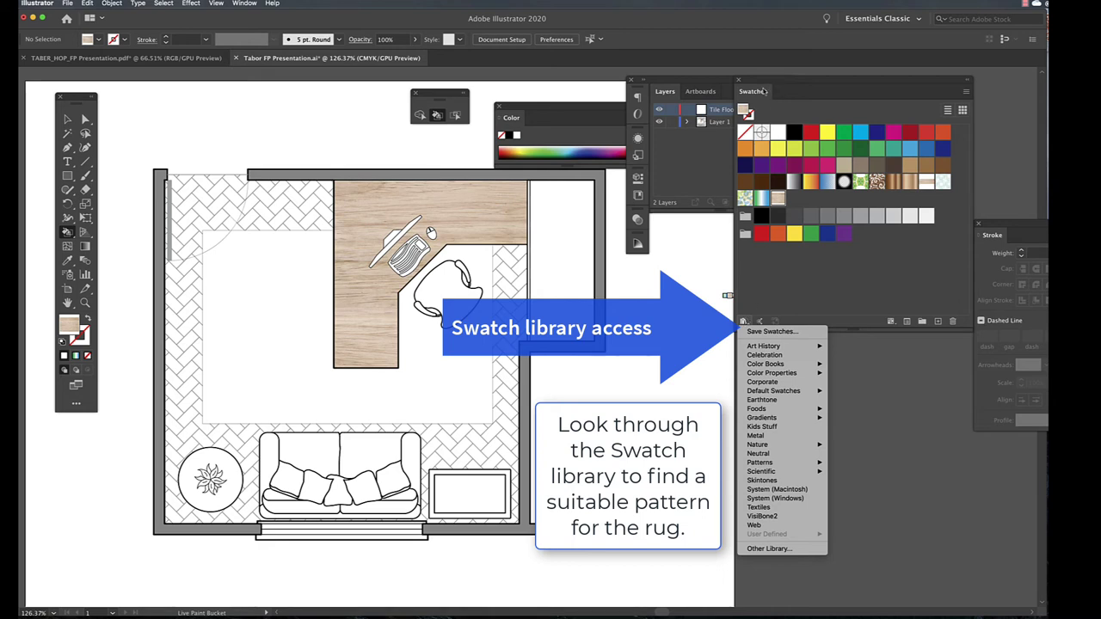
left_click(245, 5)
left_click(245, 4)
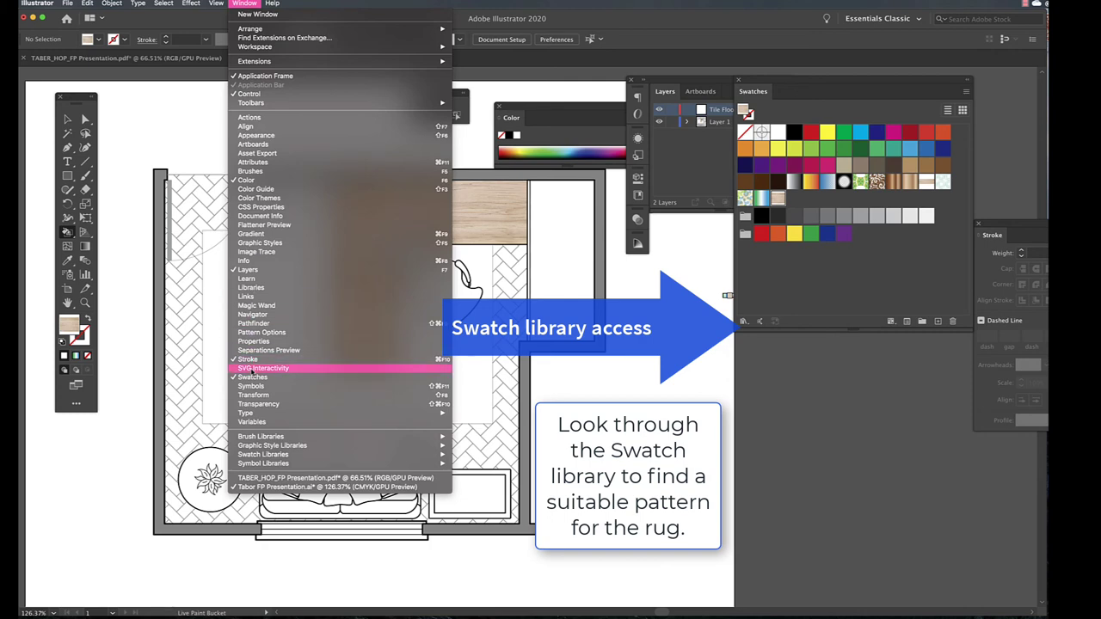
left_click(913, 298)
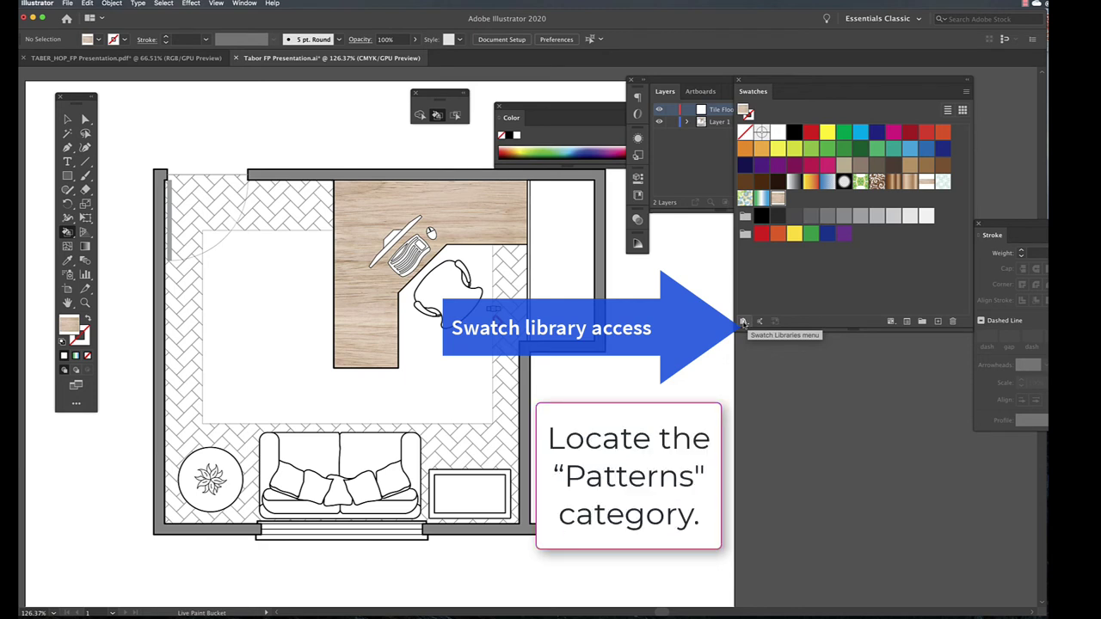
- Open the Vonster Patterns swatch library from the decorative patterns and place it beside the floor plan
left_click(745, 322)
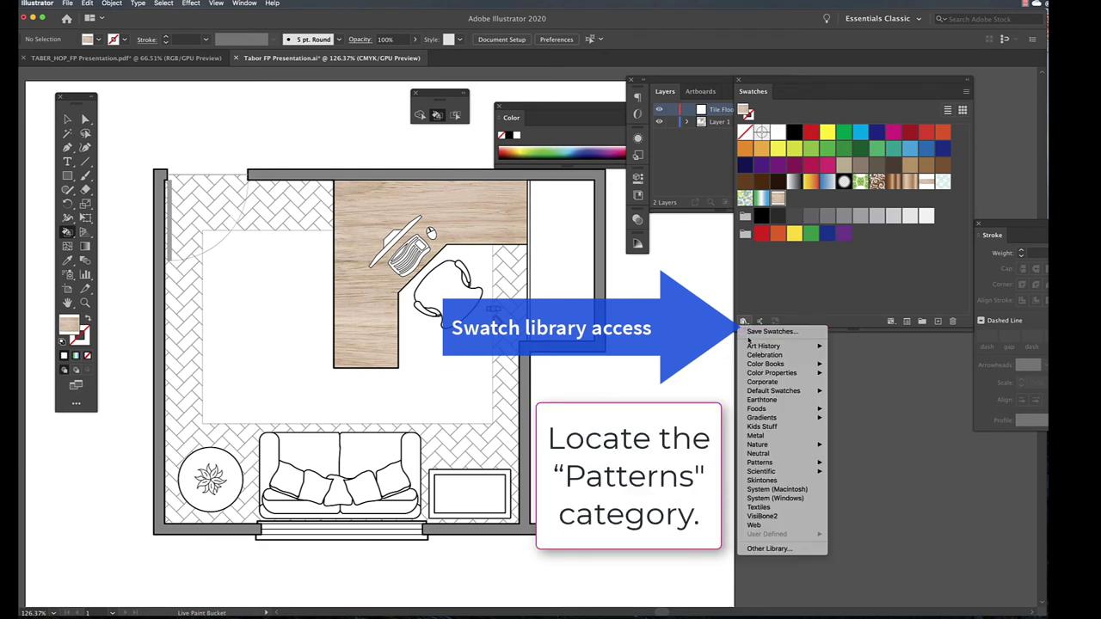
mouse_move(751, 346)
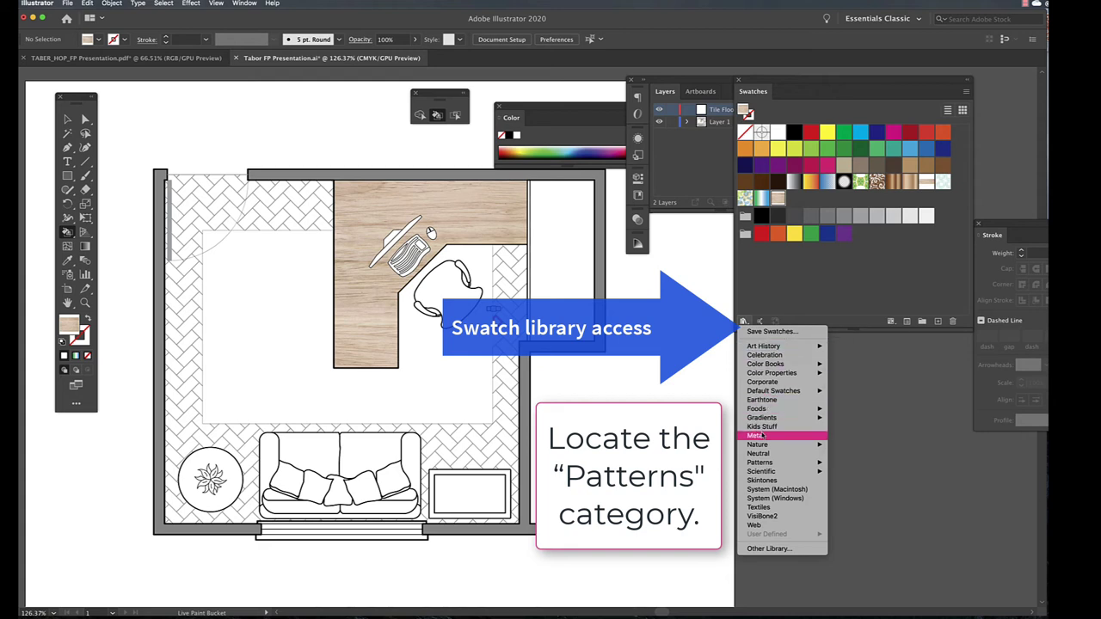
mouse_move(759, 465)
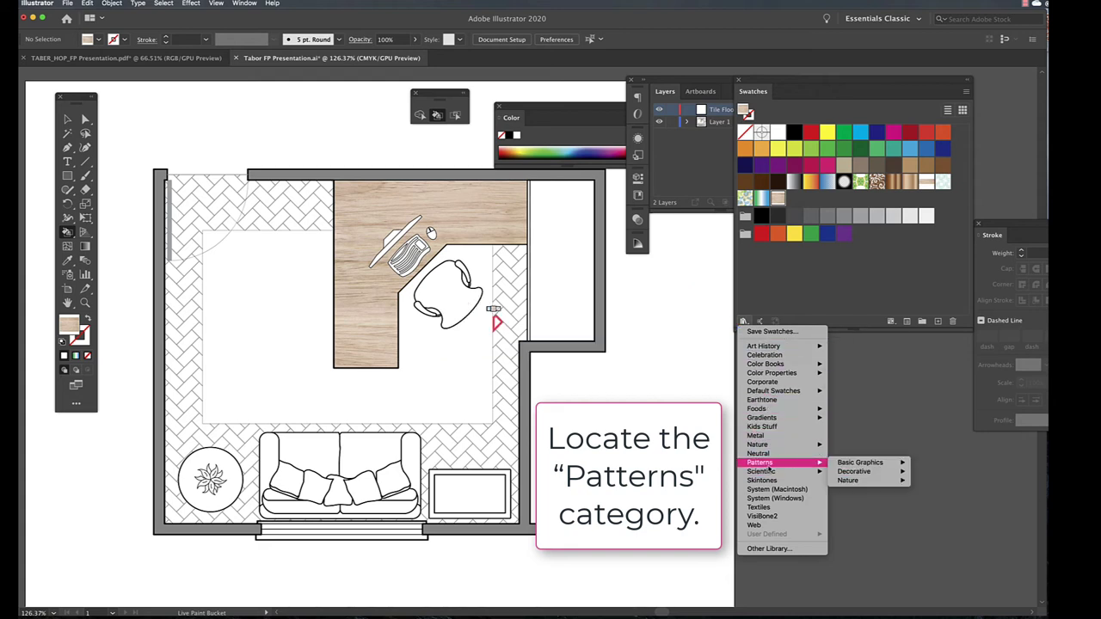
mouse_move(865, 472)
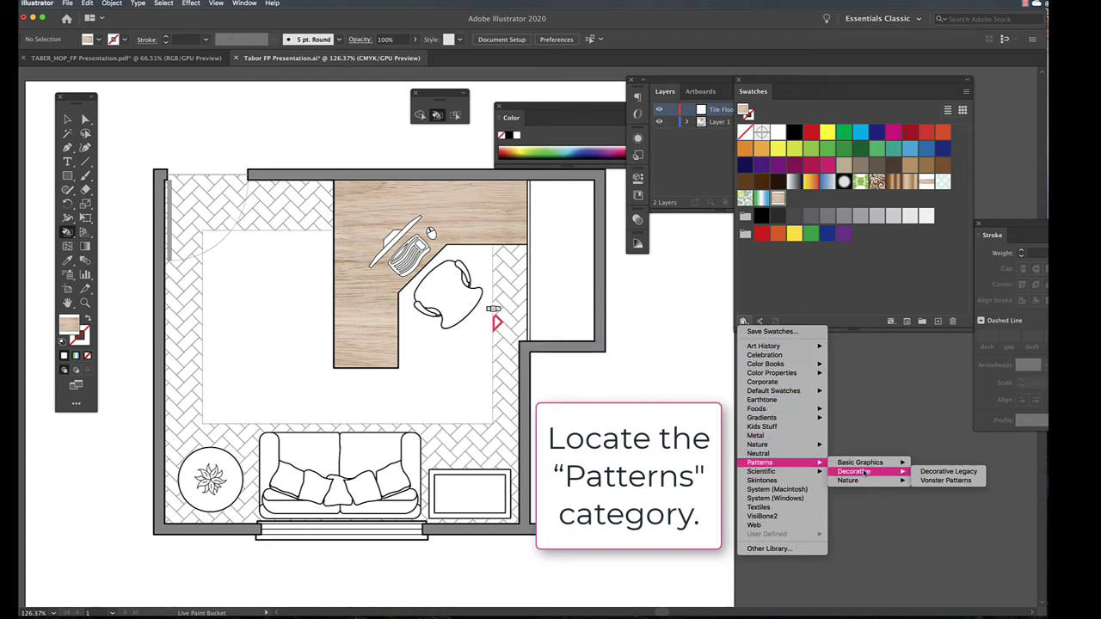
left_click(938, 482)
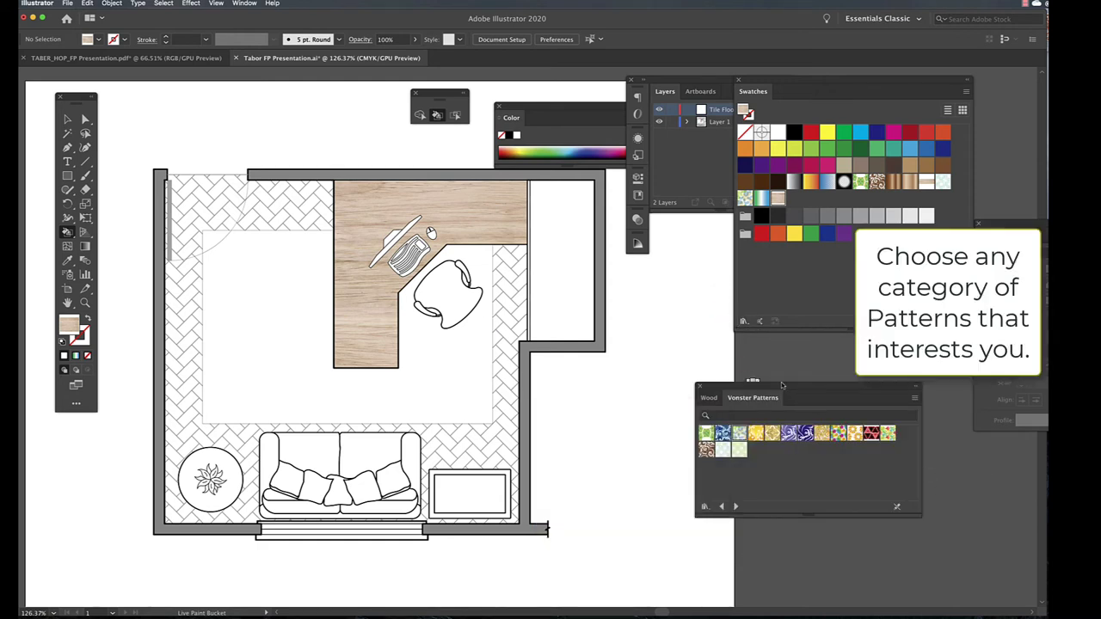
left_click_drag(775, 386, 654, 273)
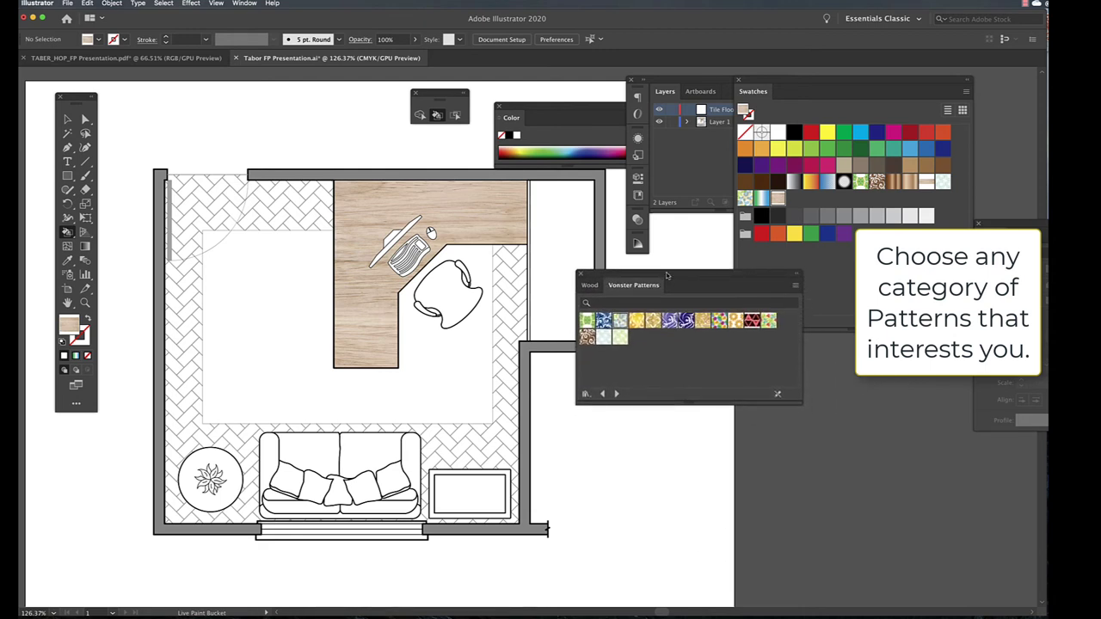
- Choose the pale teal circles pattern as the fill and display the Vonster Patterns library in large thumbnail view
key("v")
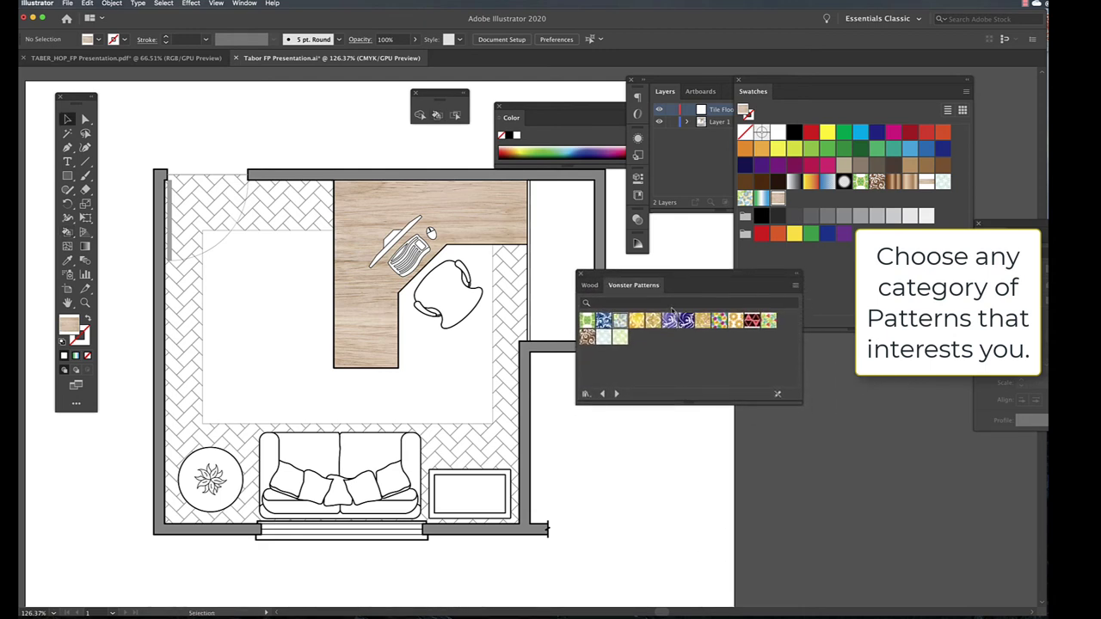
left_click(605, 340)
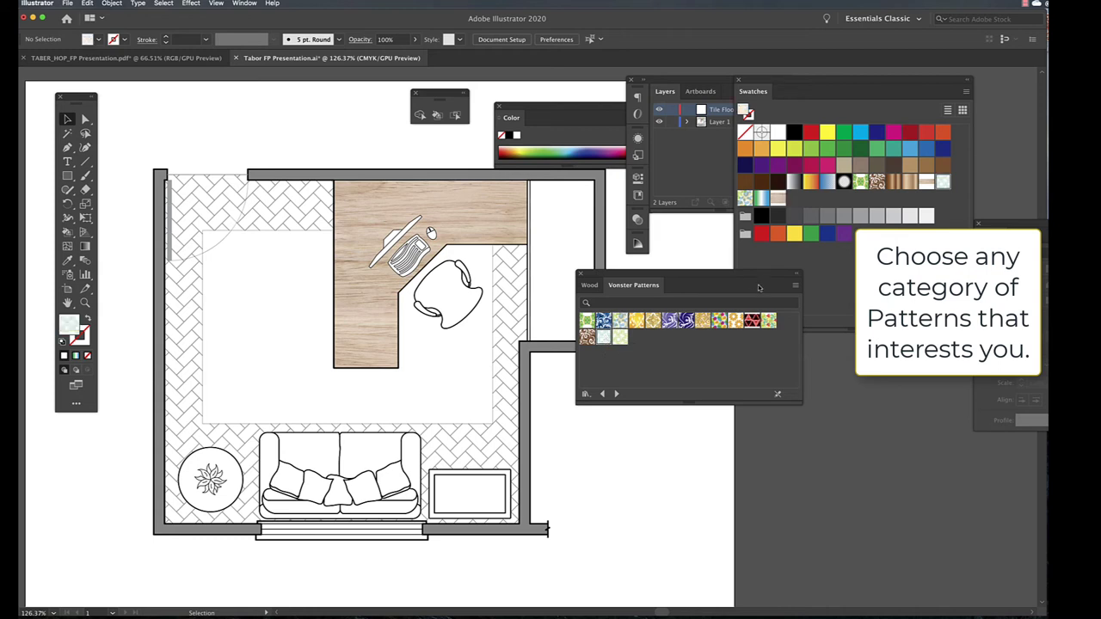
left_click(795, 287)
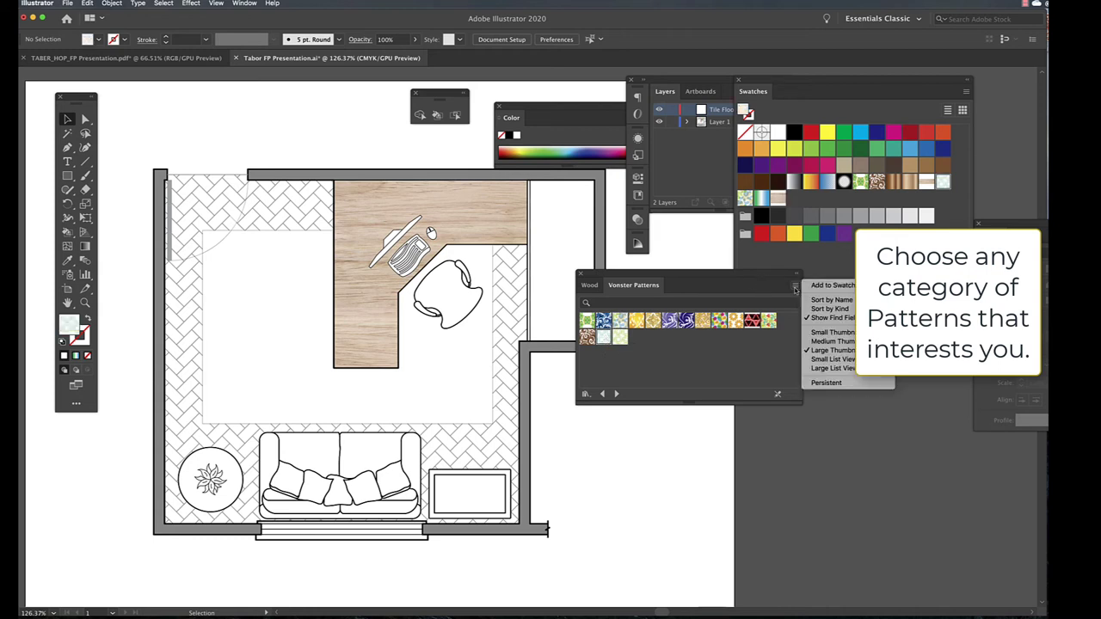
left_click(823, 353)
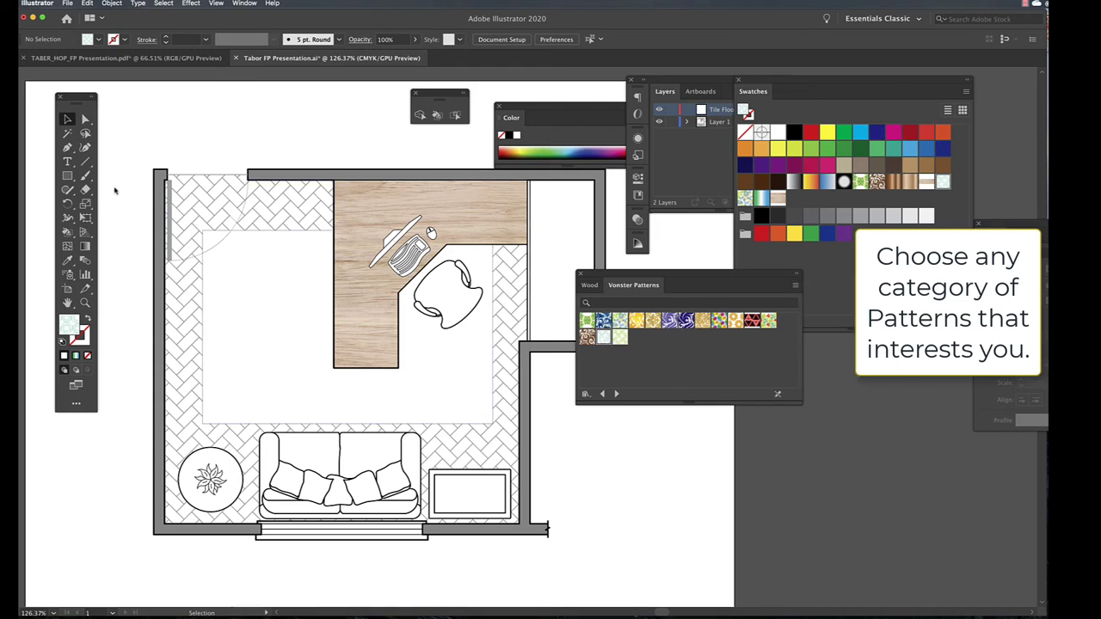
- Select all the rug areas with the Live Paint Selection tool and fill them with the pale teal circles pattern
left_click(456, 114)
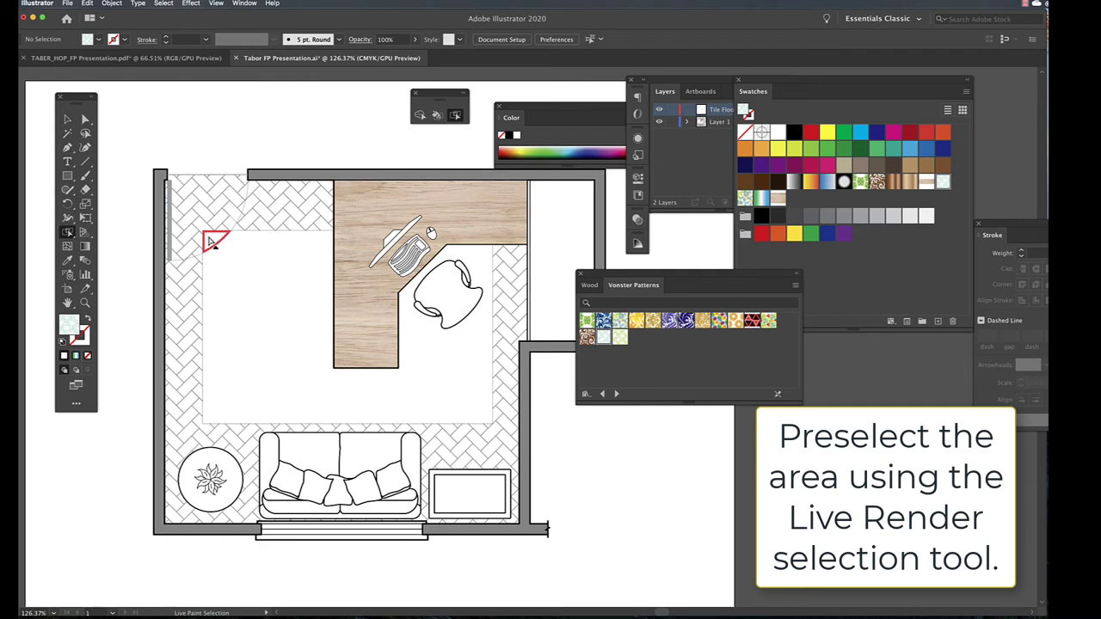
left_click(219, 261)
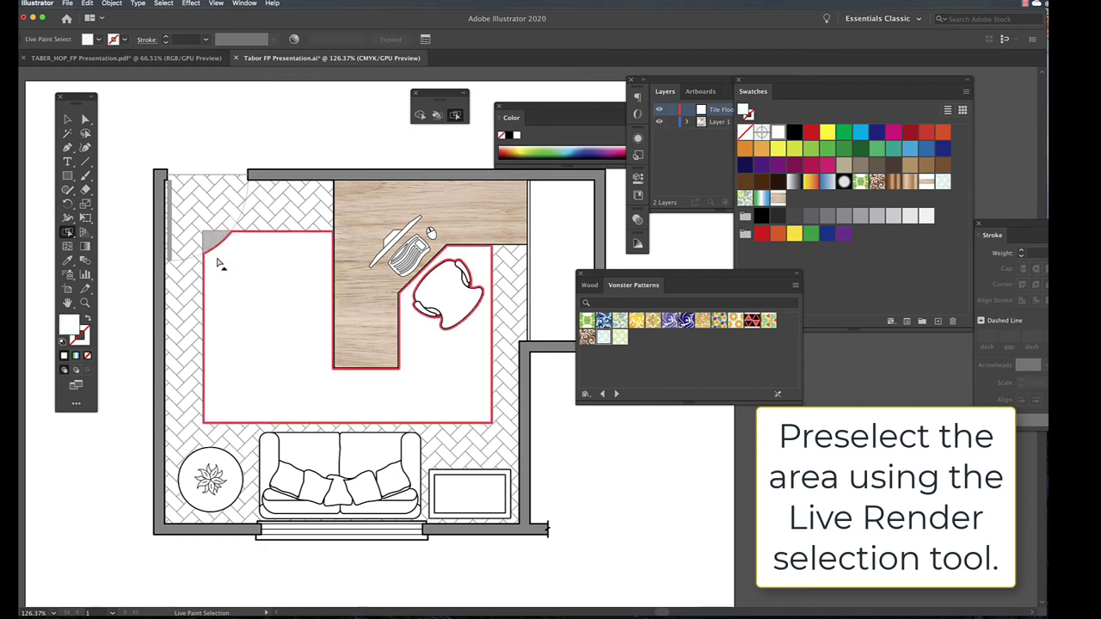
left_click(246, 322)
key("super+shift+a")
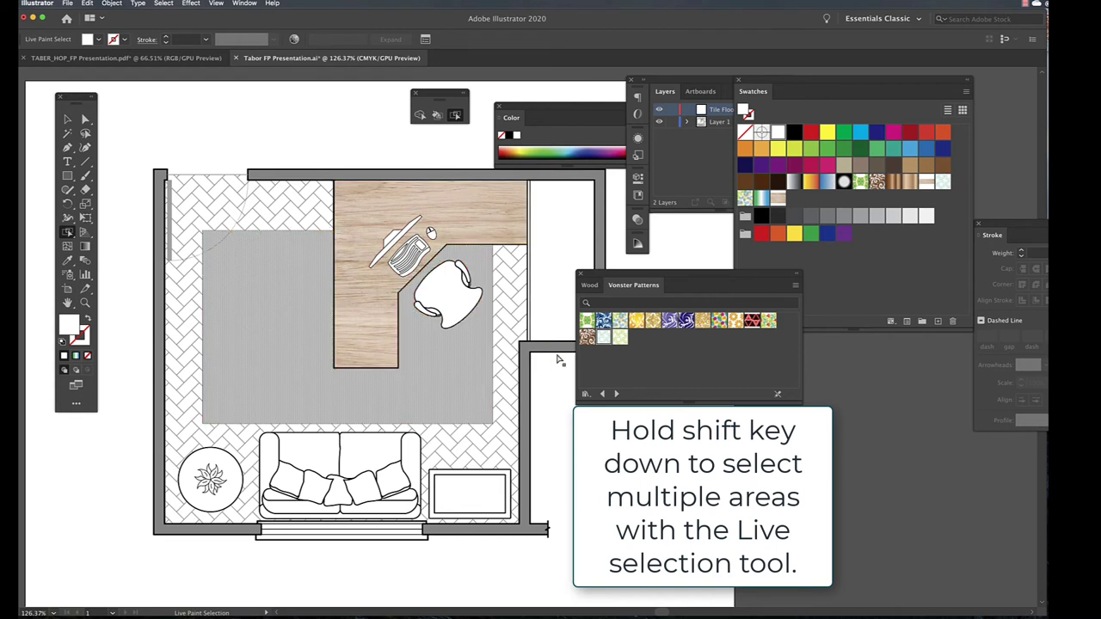
left_click(606, 339)
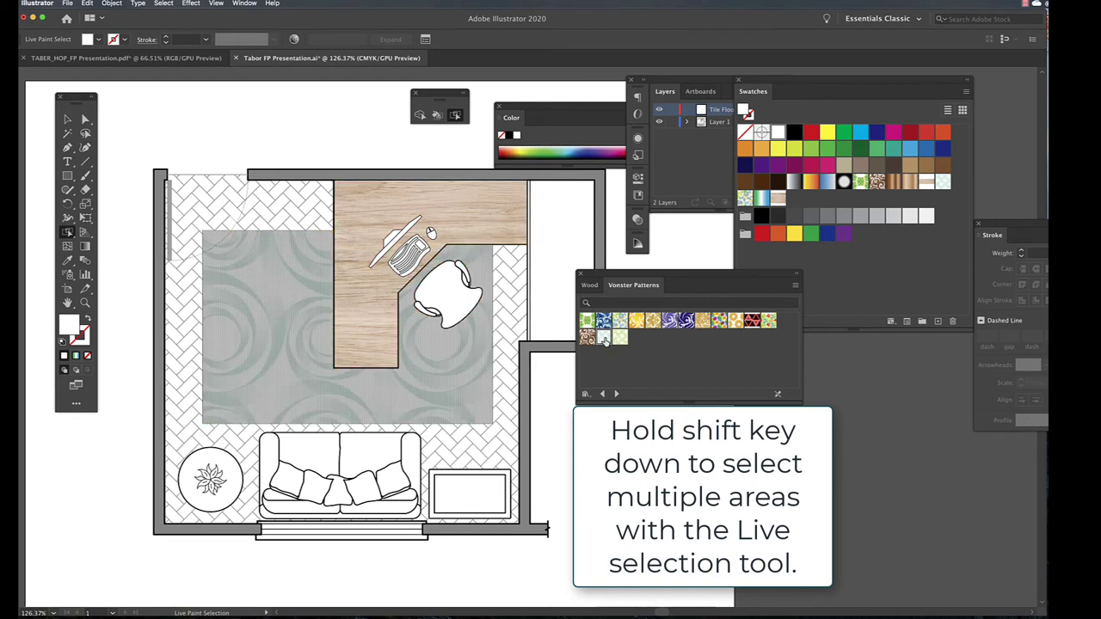
- Try other Vonster patterns on the selected rug, including the yellow, purple, gold, paint-splatter and multicoloured floral ones
left_click(620, 322)
left_click(654, 321)
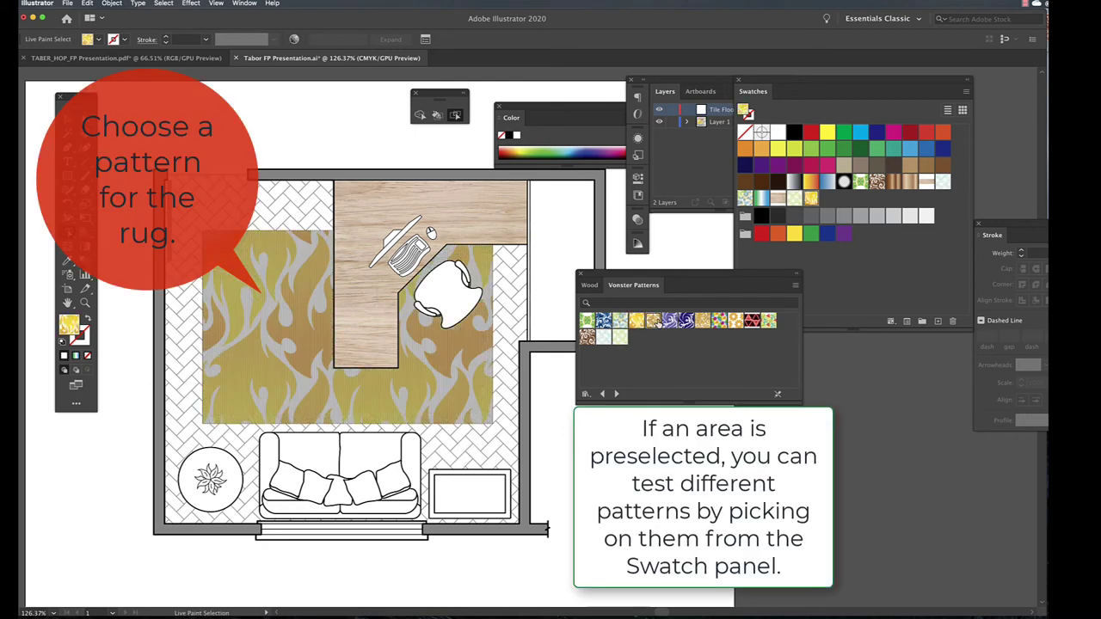
left_click(636, 320)
left_click(670, 321)
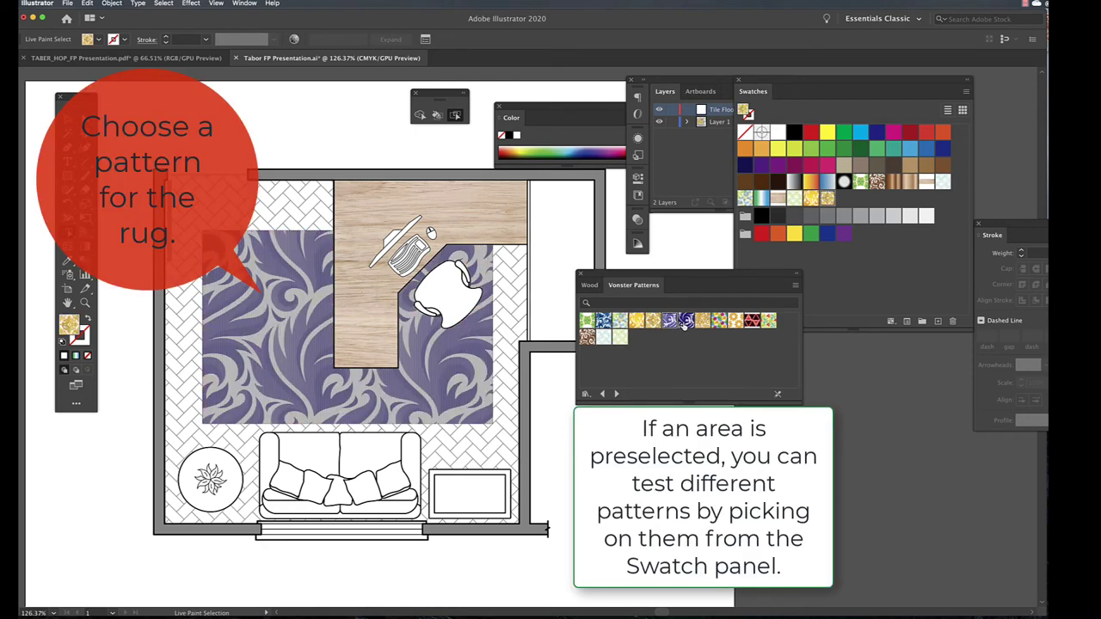
left_click(687, 320)
left_click(703, 321)
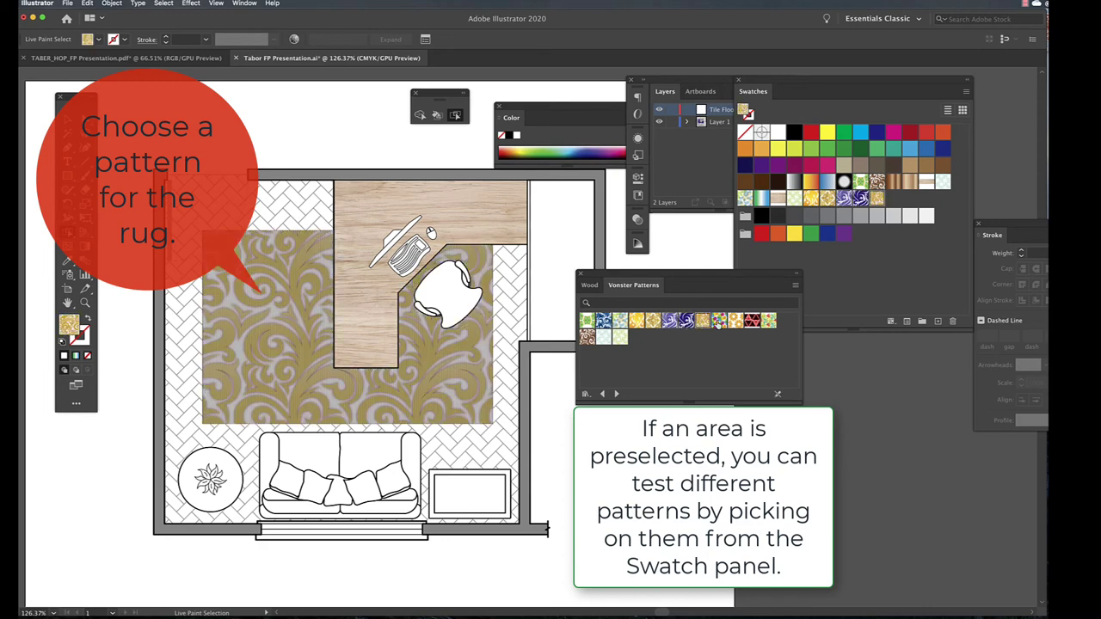
left_click(719, 321)
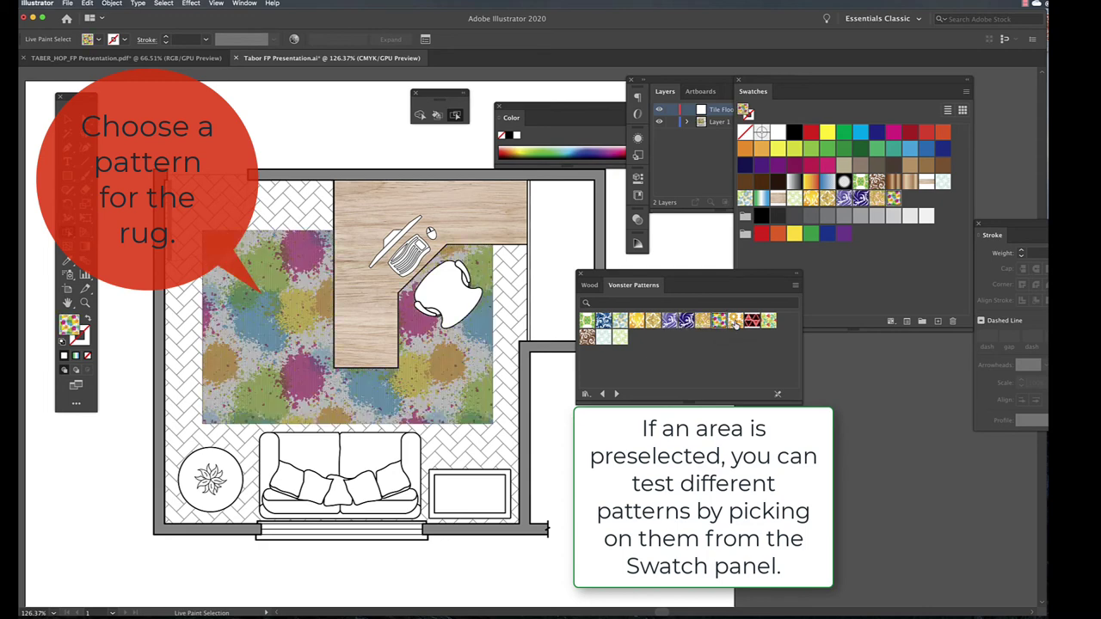
left_click(736, 321)
left_click(752, 321)
left_click(769, 321)
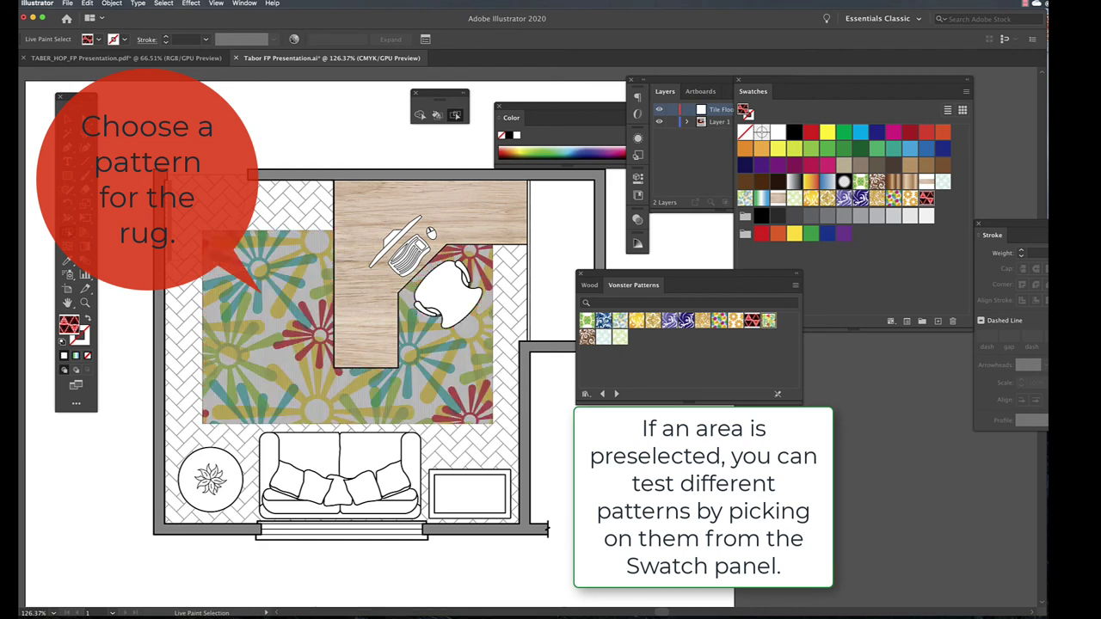
- Fill the rug with the pale teal circles pattern again and deselect it
left_click(603, 337)
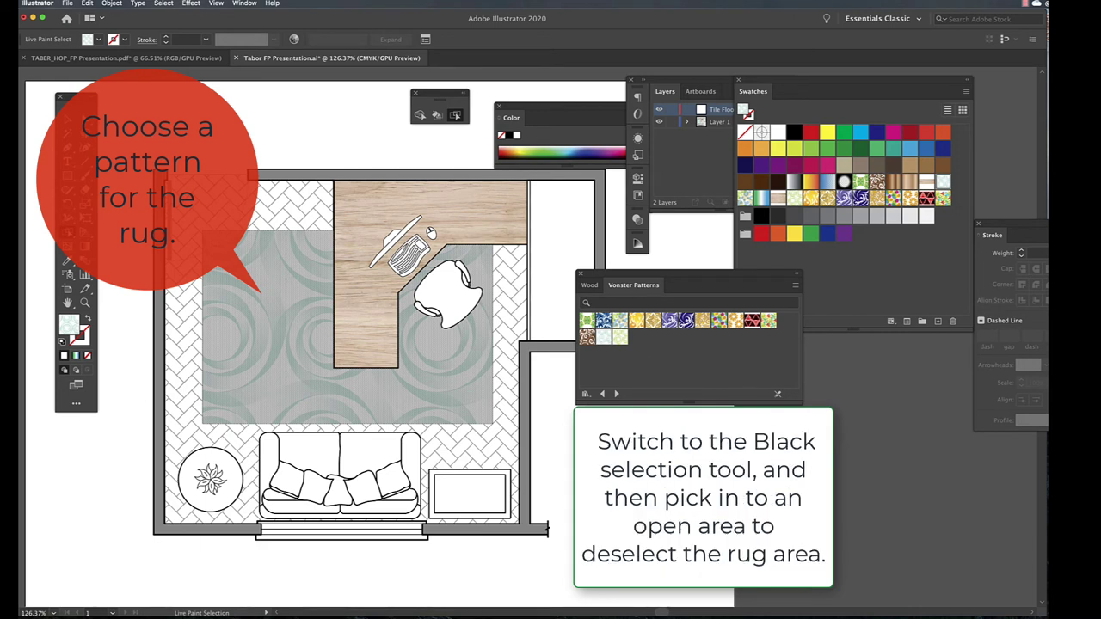
key("v")
left_click(551, 379)
- Move the Vonster Patterns library below the Swatches panel and bring the Stroke panel fully into view
left_click_drag(602, 285, 752, 361)
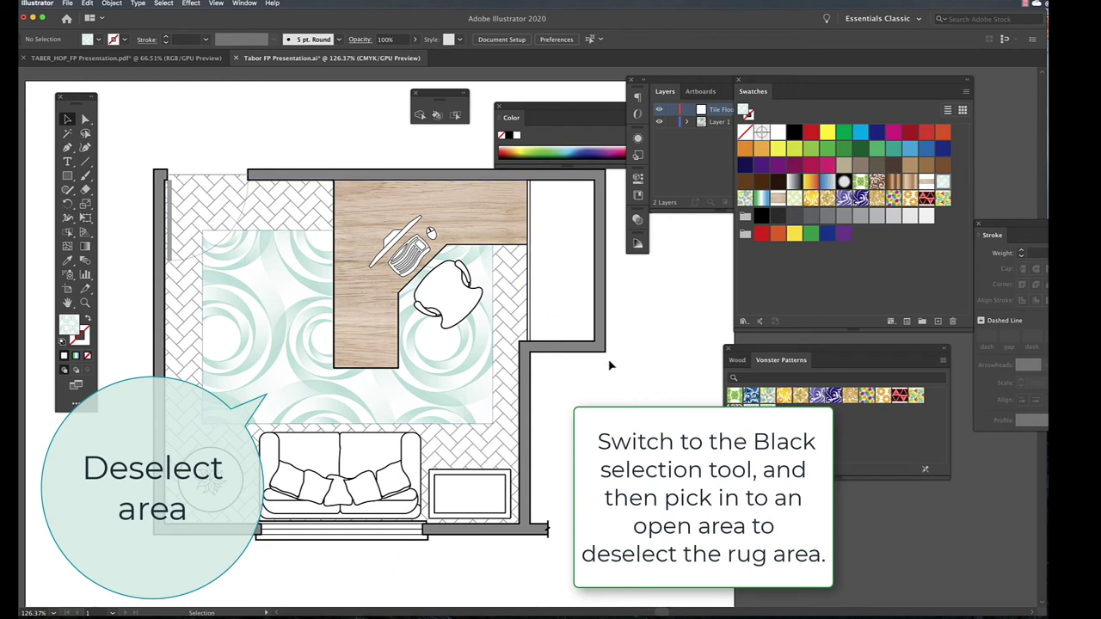
left_click(67, 119)
left_click_drag(992, 235, 801, 147)
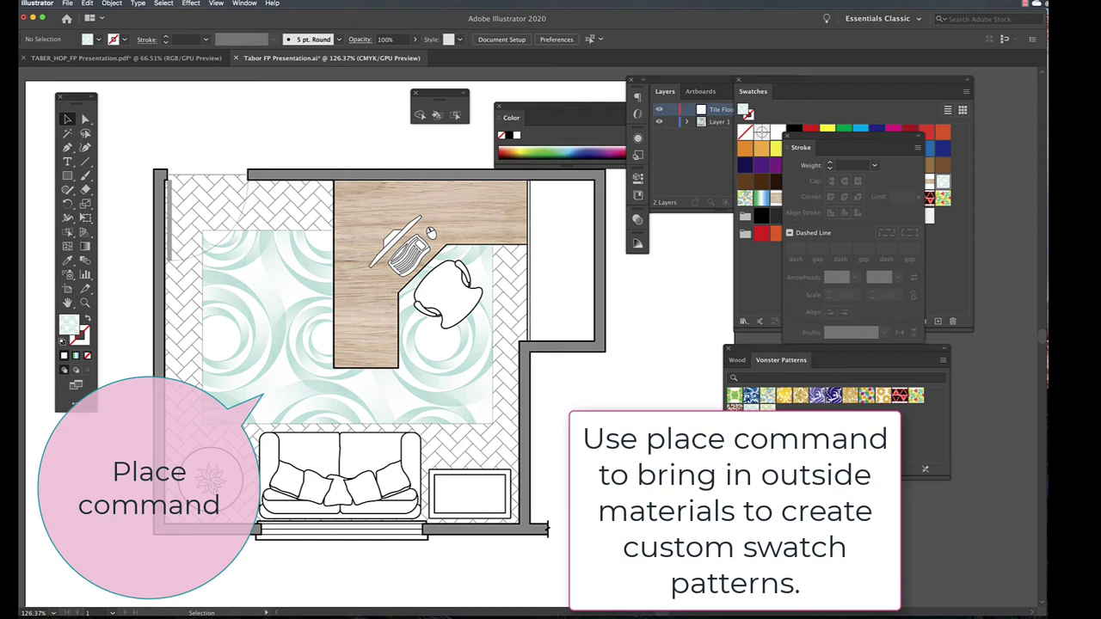
- Place the floral image Depositphotos_5382097_xl-2015.jpg from the Desktop folder over the sofa, sized to cover it
left_click(67, 3)
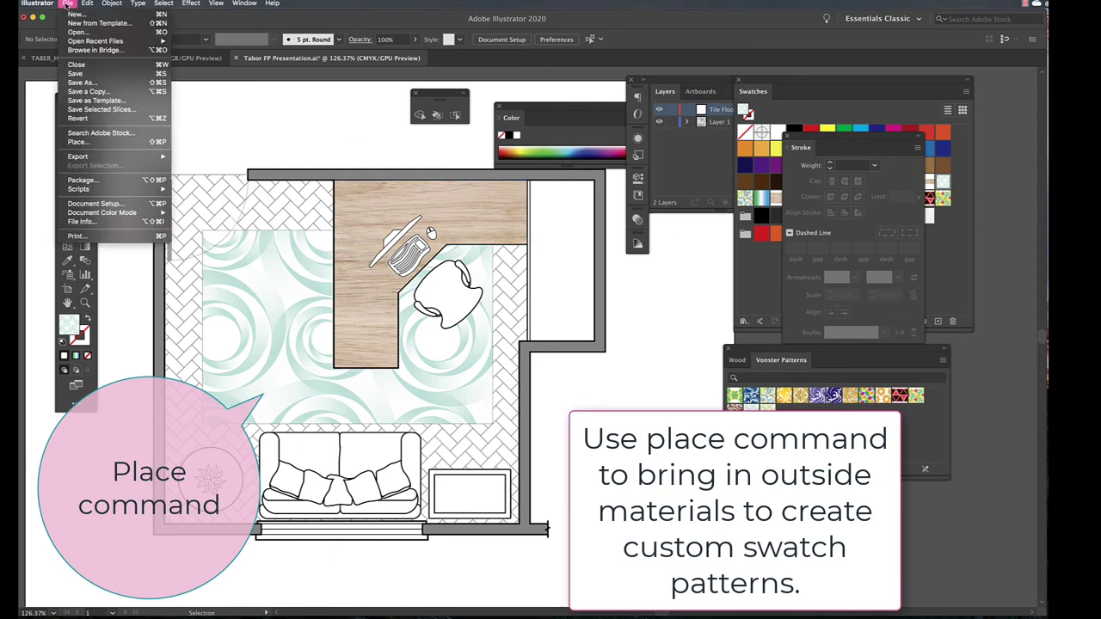
left_click(105, 142)
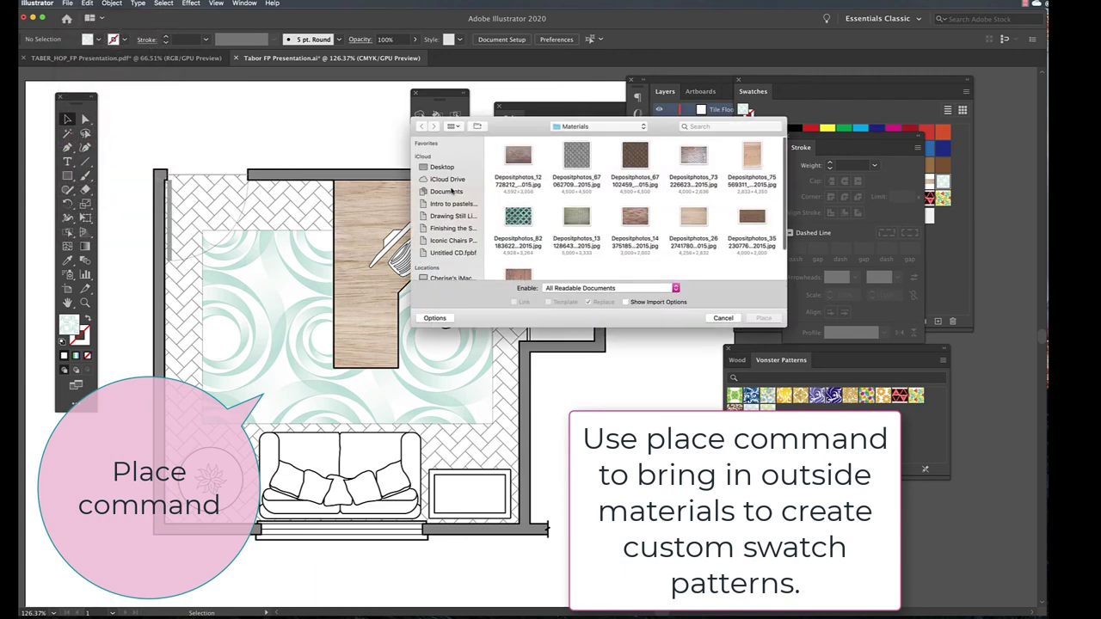
left_click(443, 168)
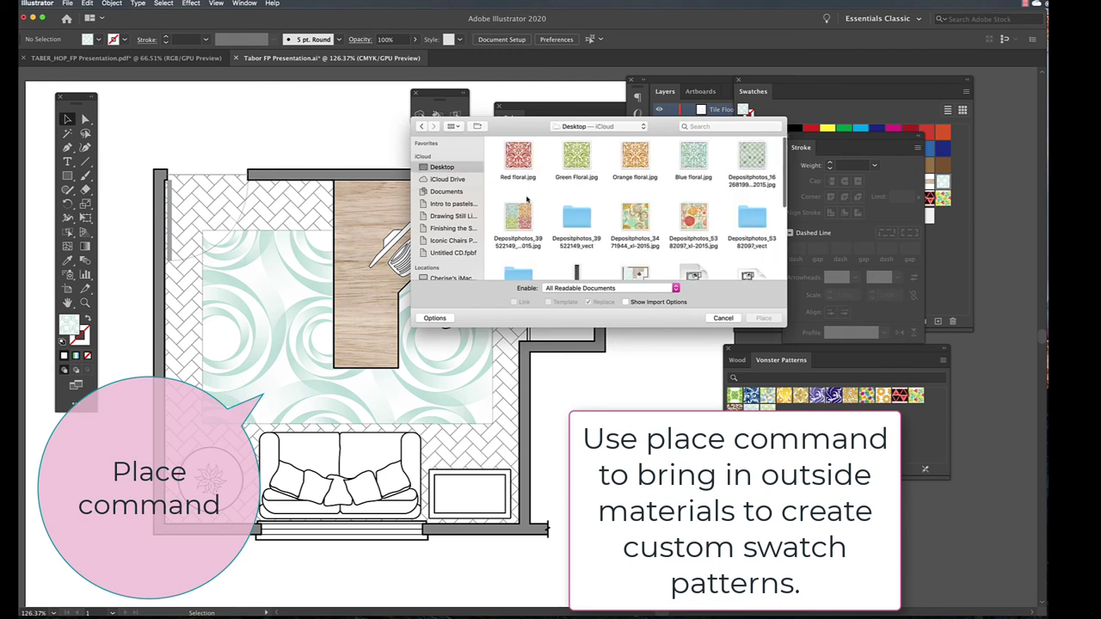
left_click(694, 217)
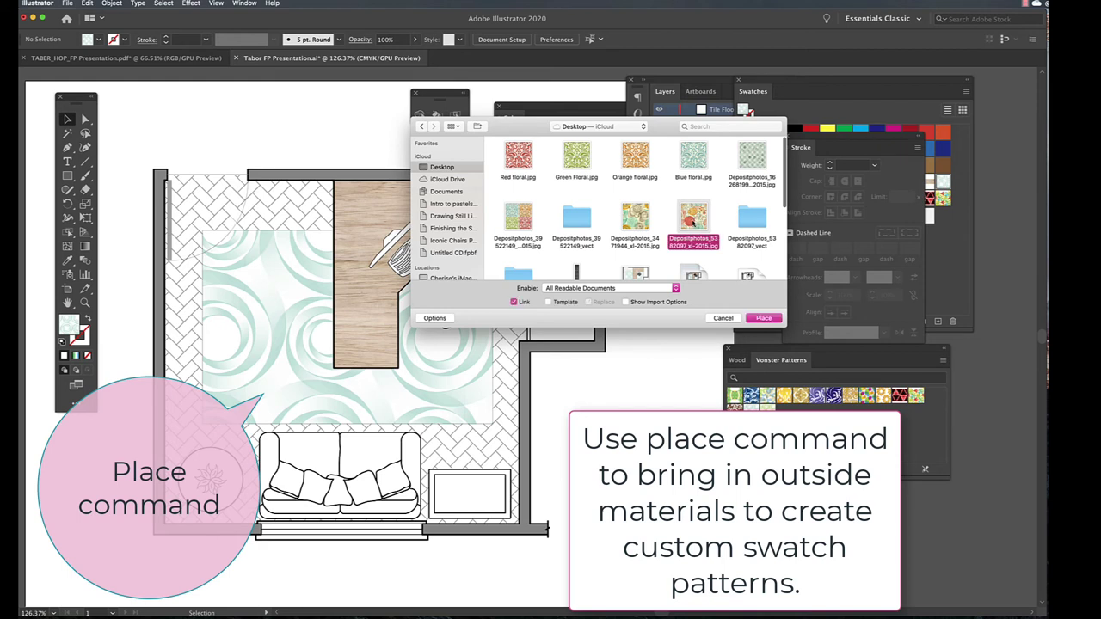
left_click(772, 319)
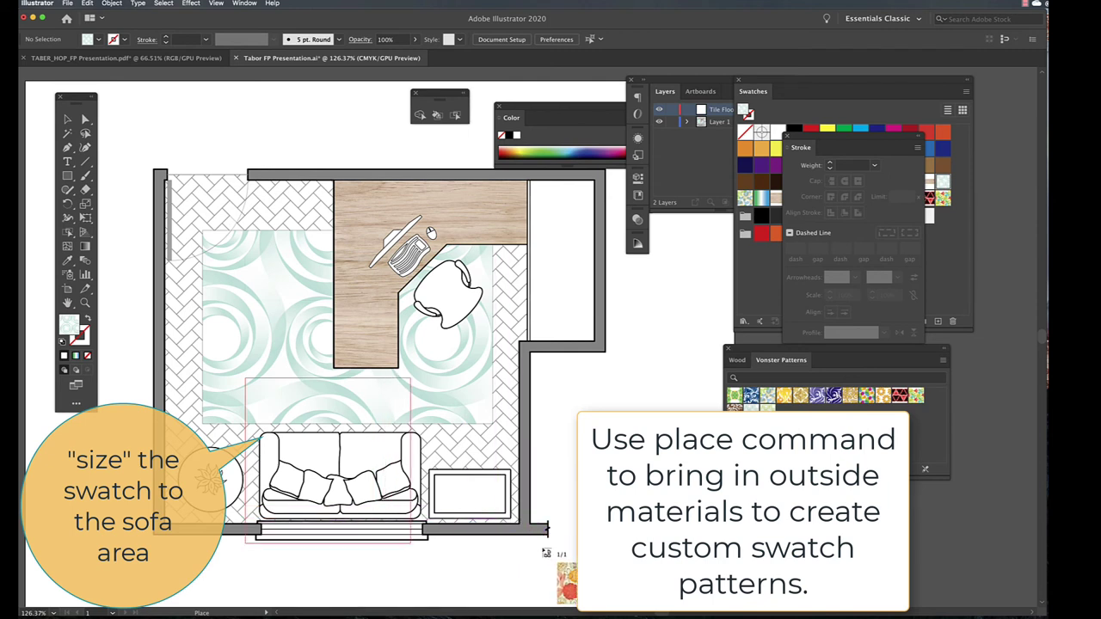
left_click_drag(551, 558, 552, 560)
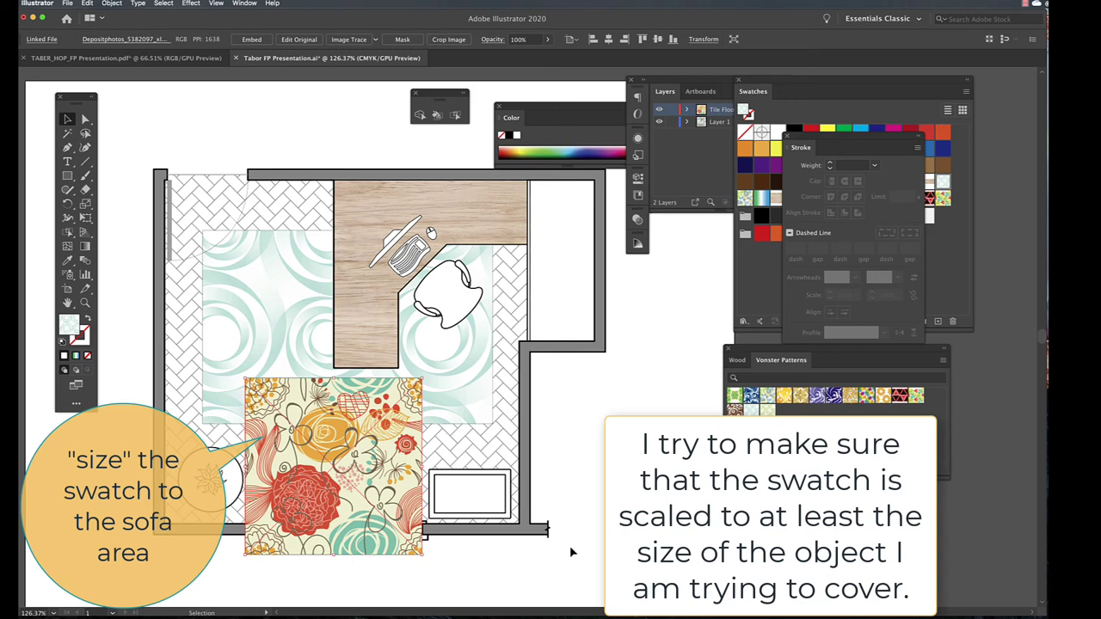
- Embed the floral image, add it to the Swatches collection as a pattern swatch, and move the image off the floor plan
left_click(251, 39)
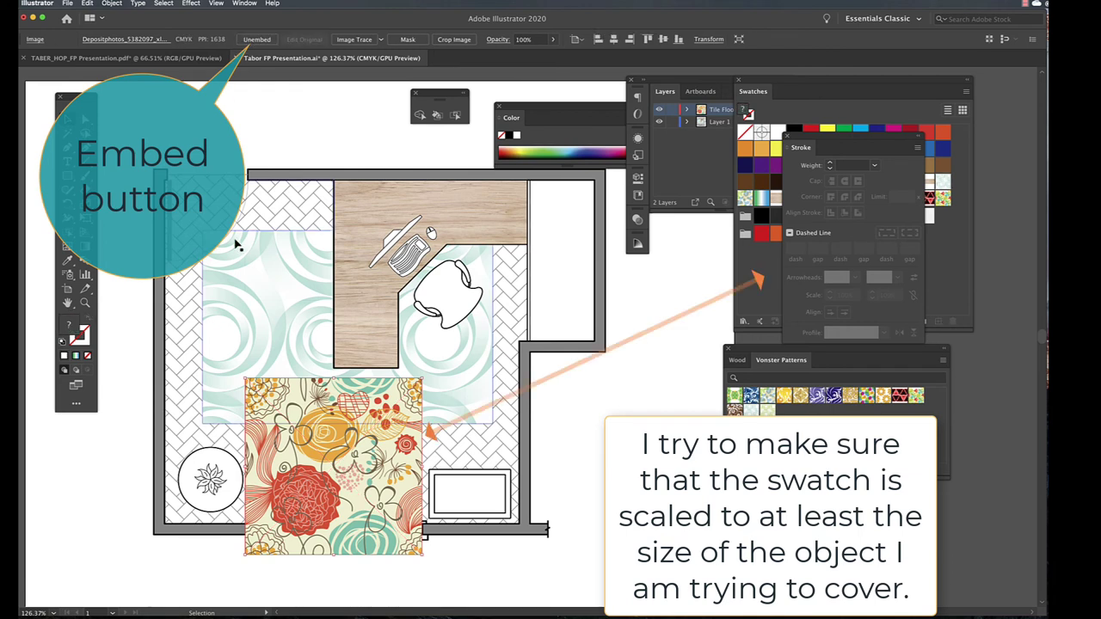
mouse_move(322, 465)
left_mouse_down()
mouse_move(593, 399)
mouse_move(753, 277)
left_mouse_up()
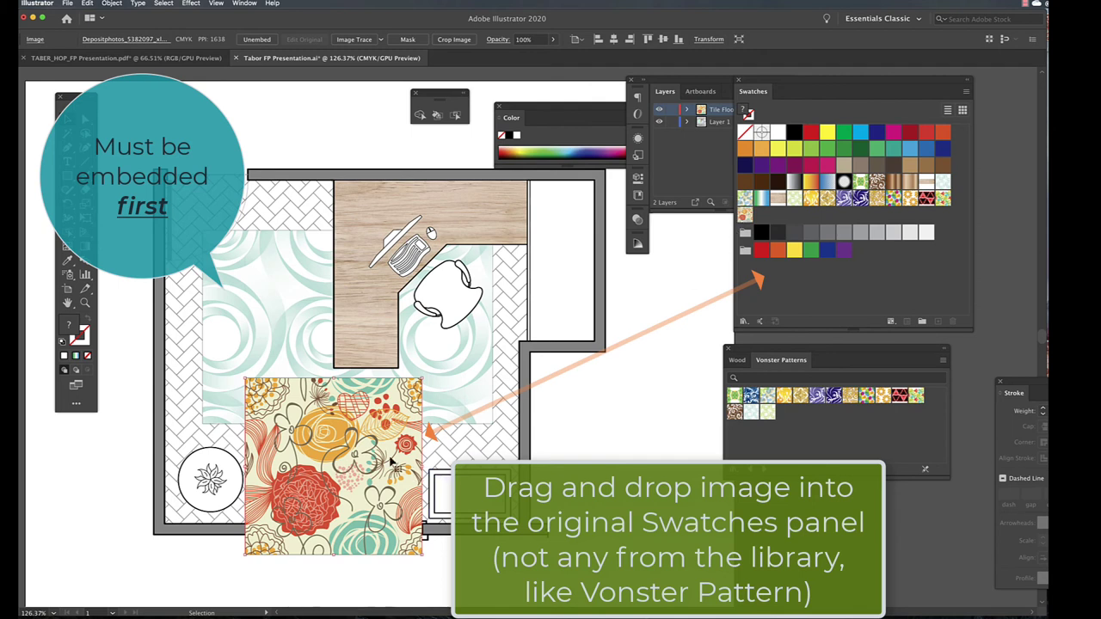
left_click_drag(391, 462, 687, 474)
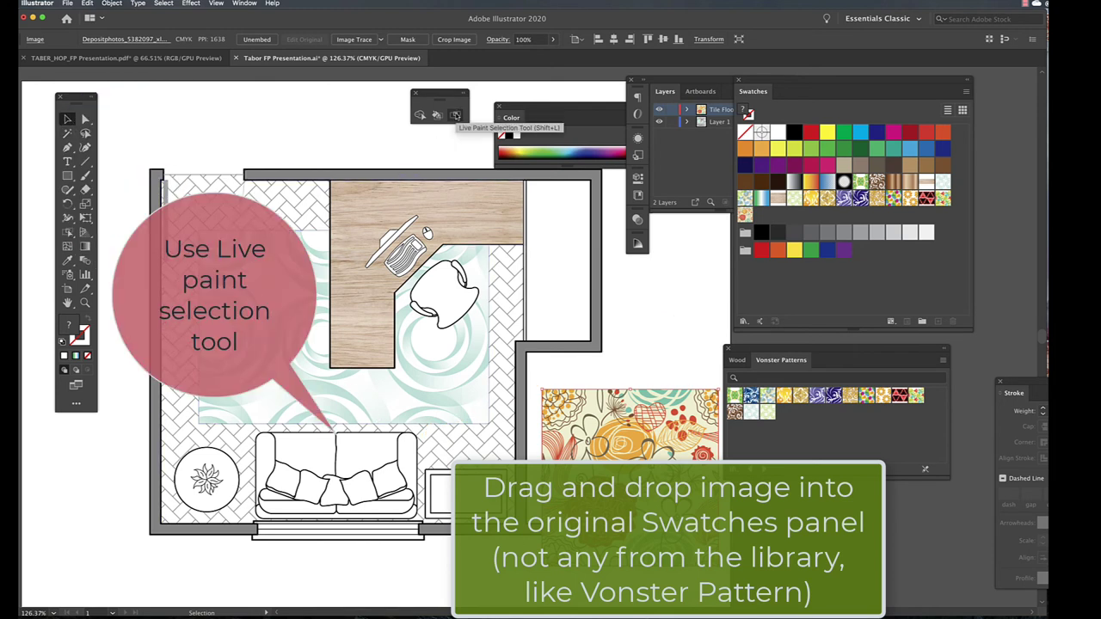
- Select both sofa seat cushions with the Live Paint Selection tool and fill them with the new floral pattern swatch
left_click(456, 114)
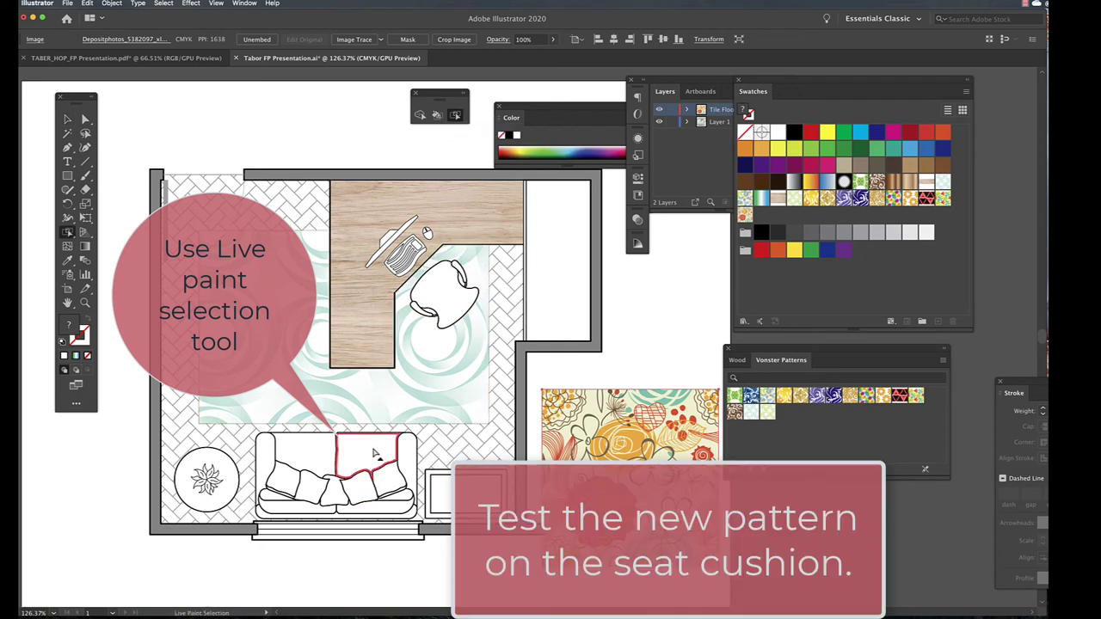
left_click(375, 454)
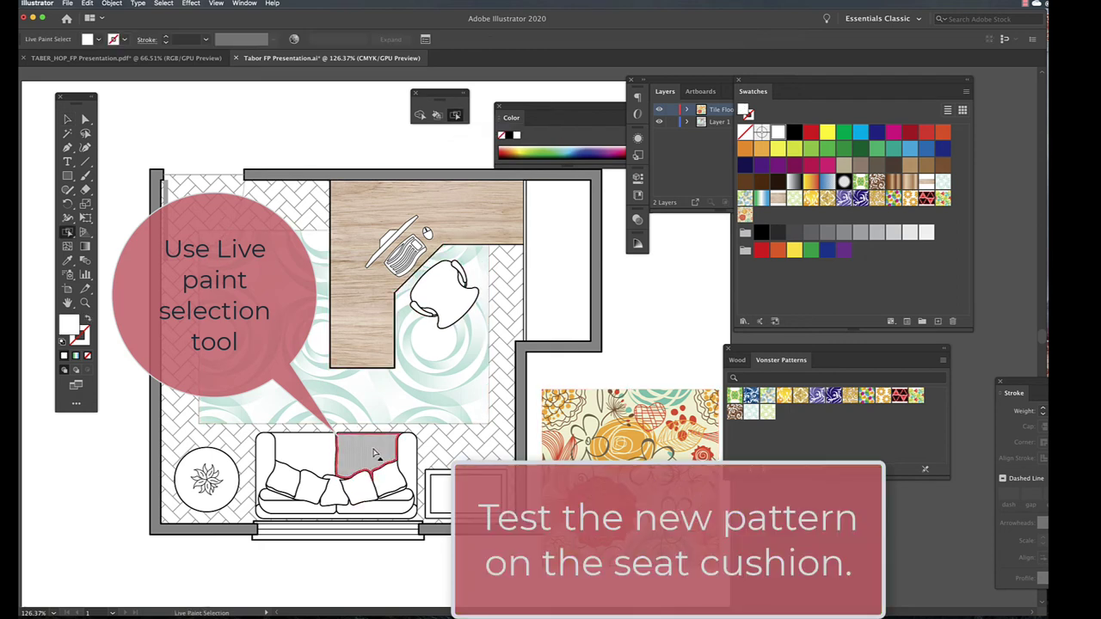
left_click(301, 455, "shift")
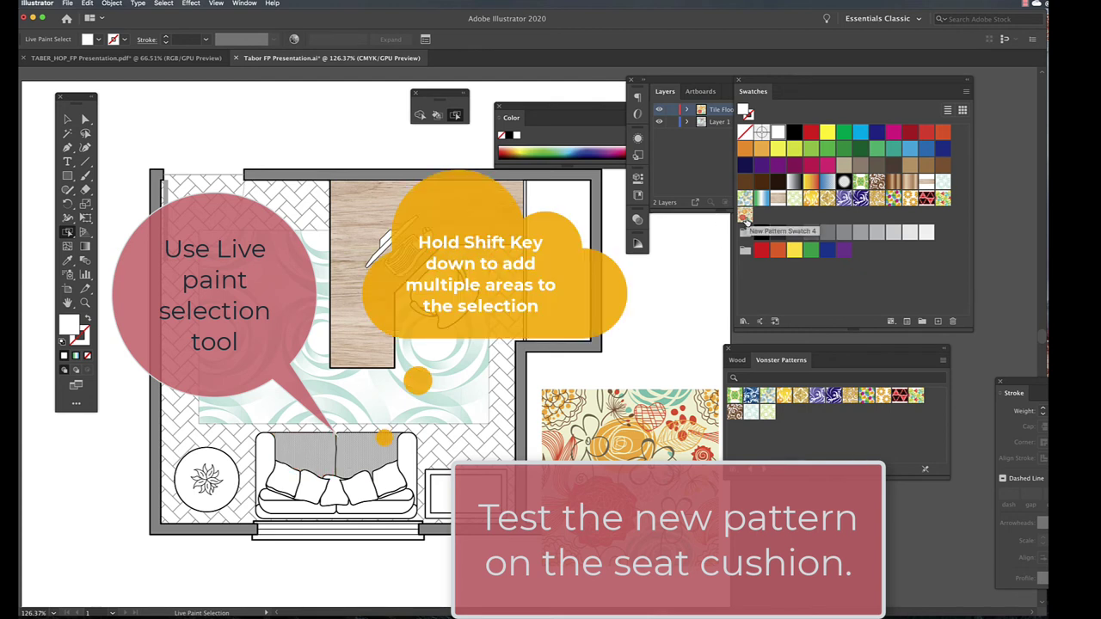
left_click(745, 215)
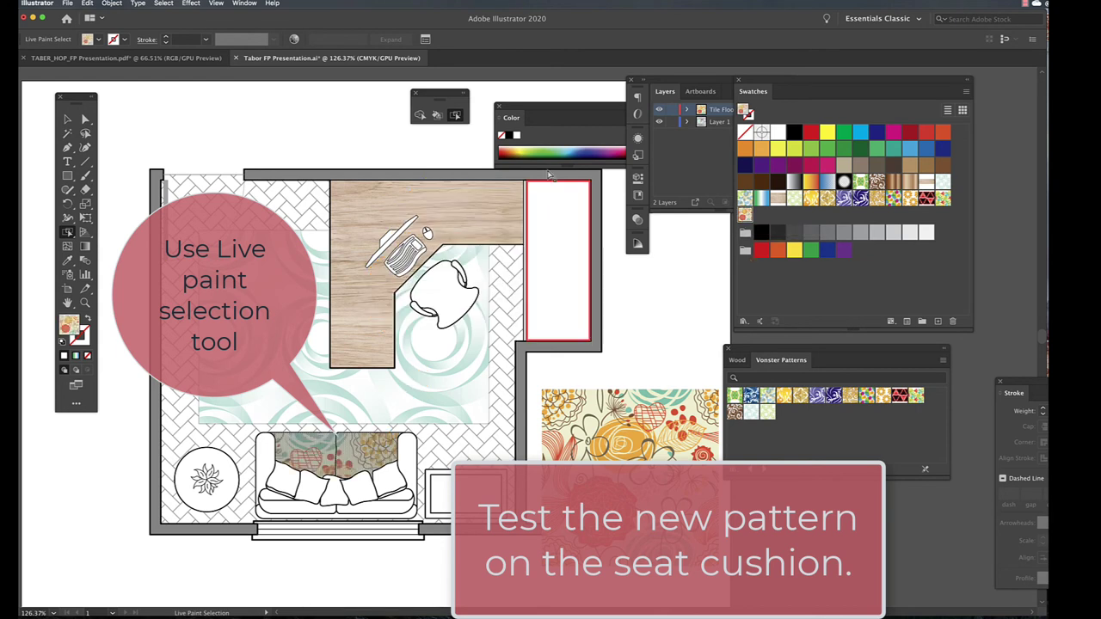
- Flatten the floral image beside the plan to about half its height and add it to the Swatches collection as a new pattern
key("v")
left_click(228, 127)
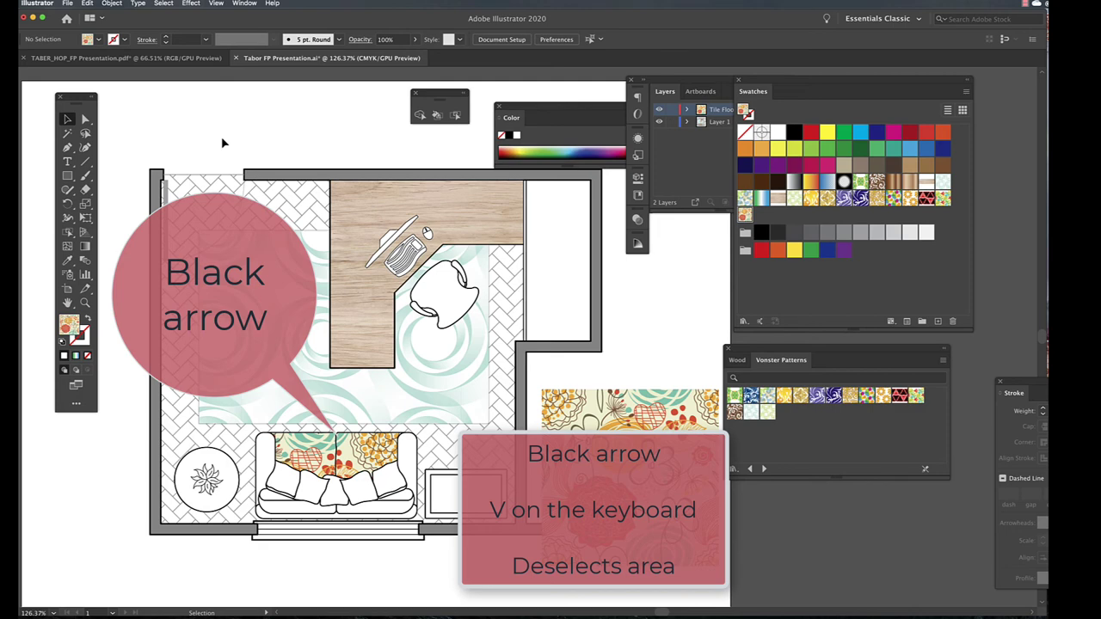
left_click(638, 398)
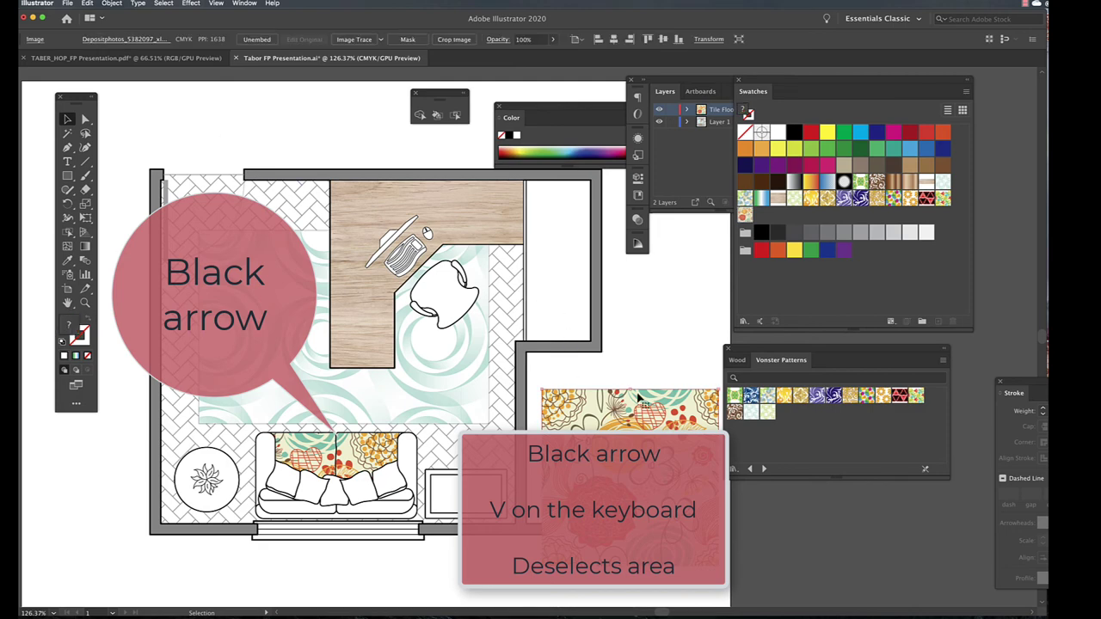
key("super+shift+bracketleft")
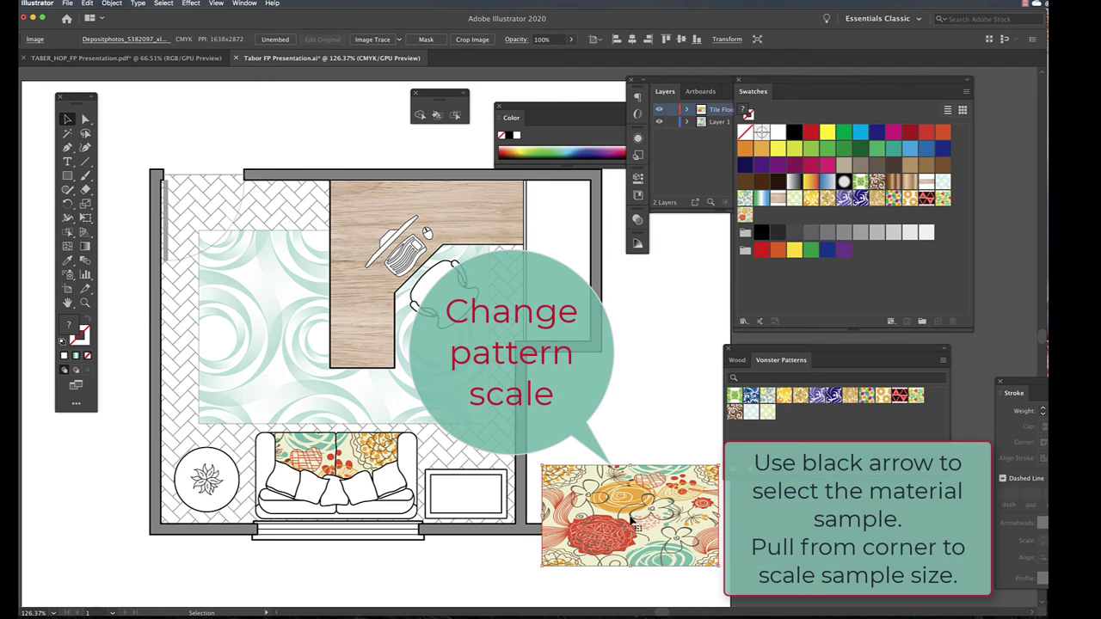
left_click_drag(623, 517, 787, 218)
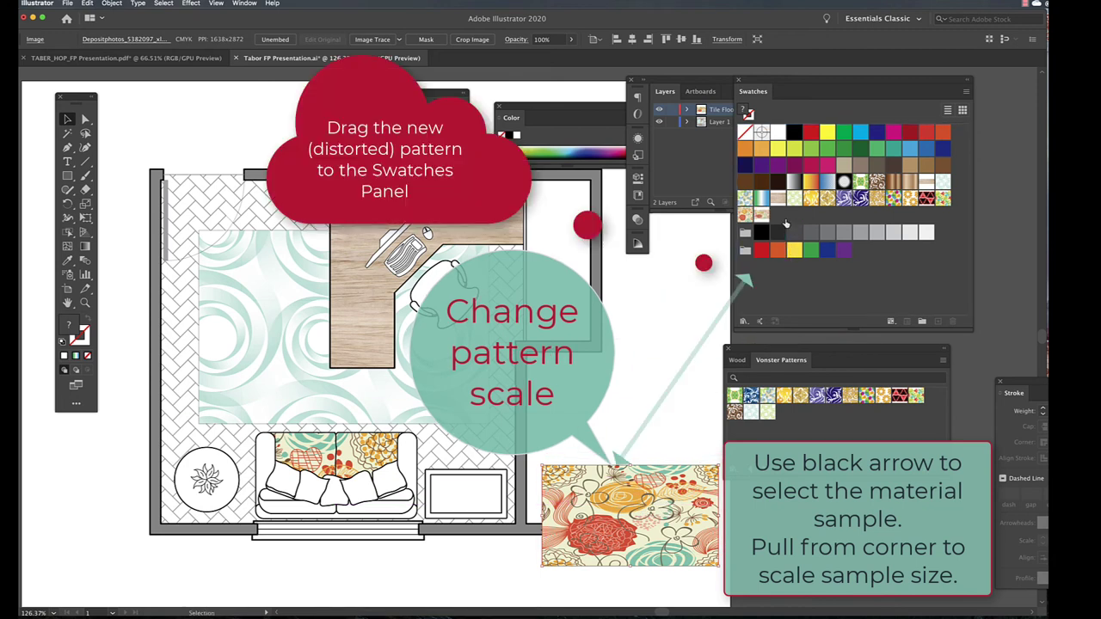
- Select both lower fabric strips along the window side of the sofa with Live Paint Selection and fill them with the flattened floral swatch
left_click(67, 232)
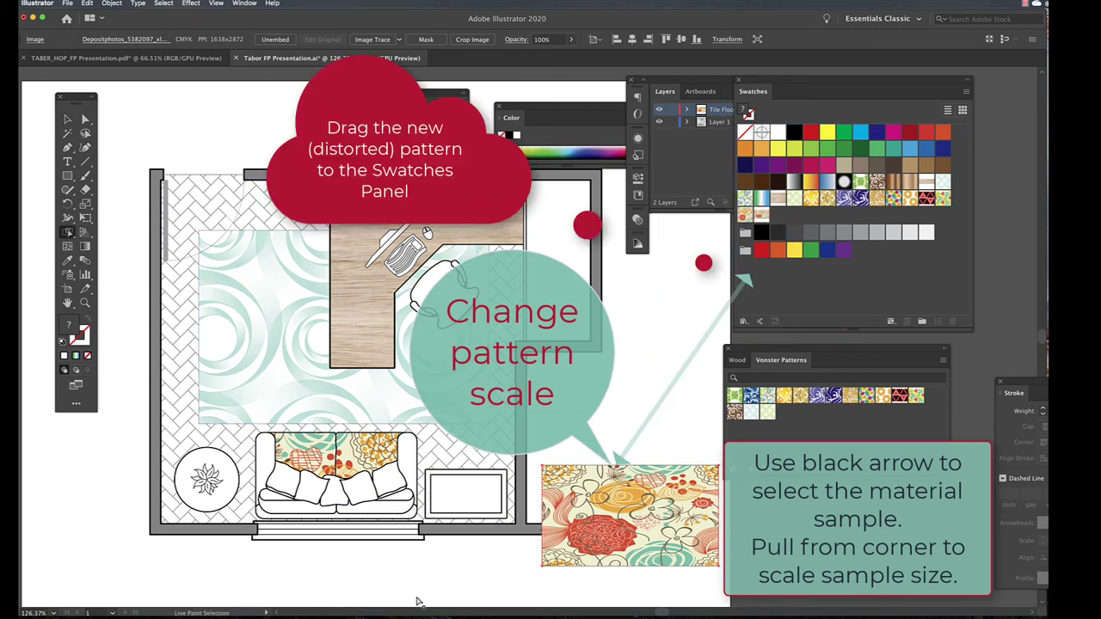
left_click(378, 511)
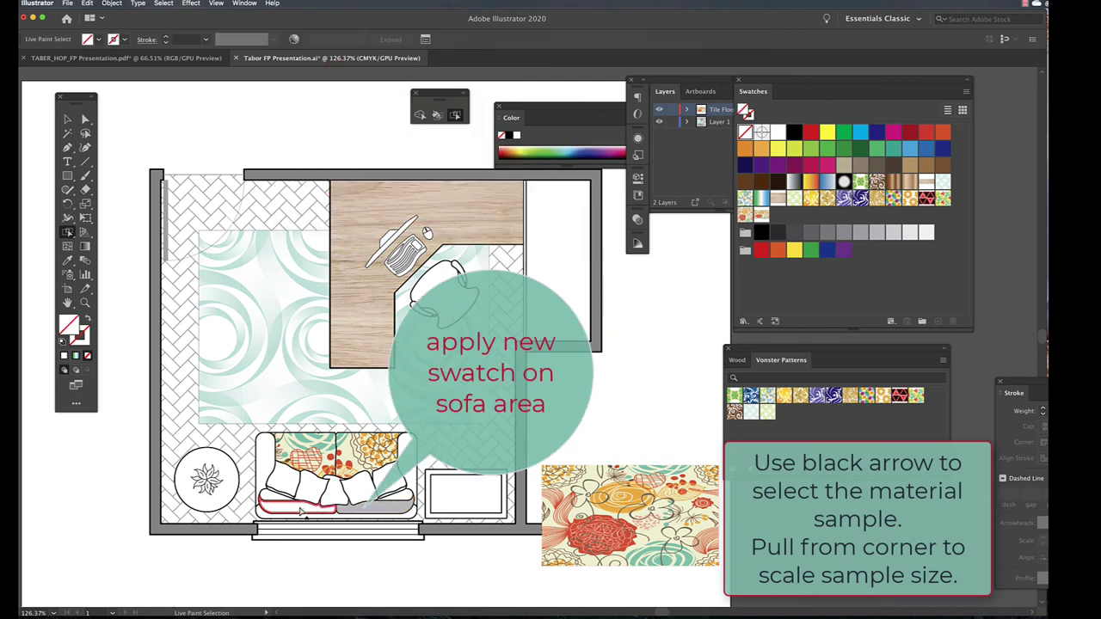
left_click(297, 508, "shift")
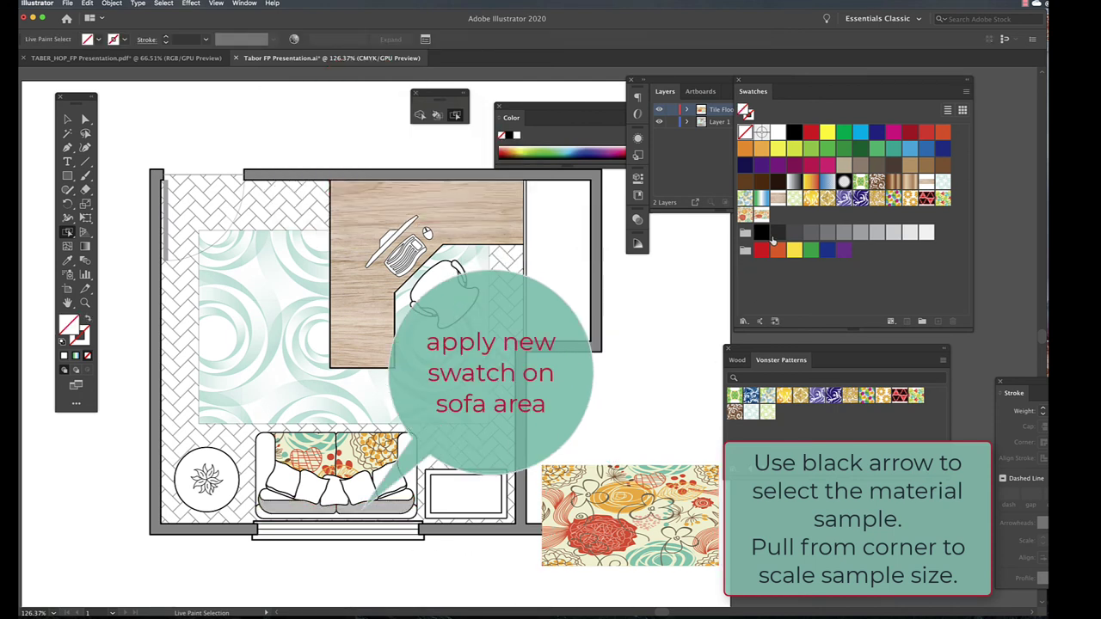
left_click(764, 219)
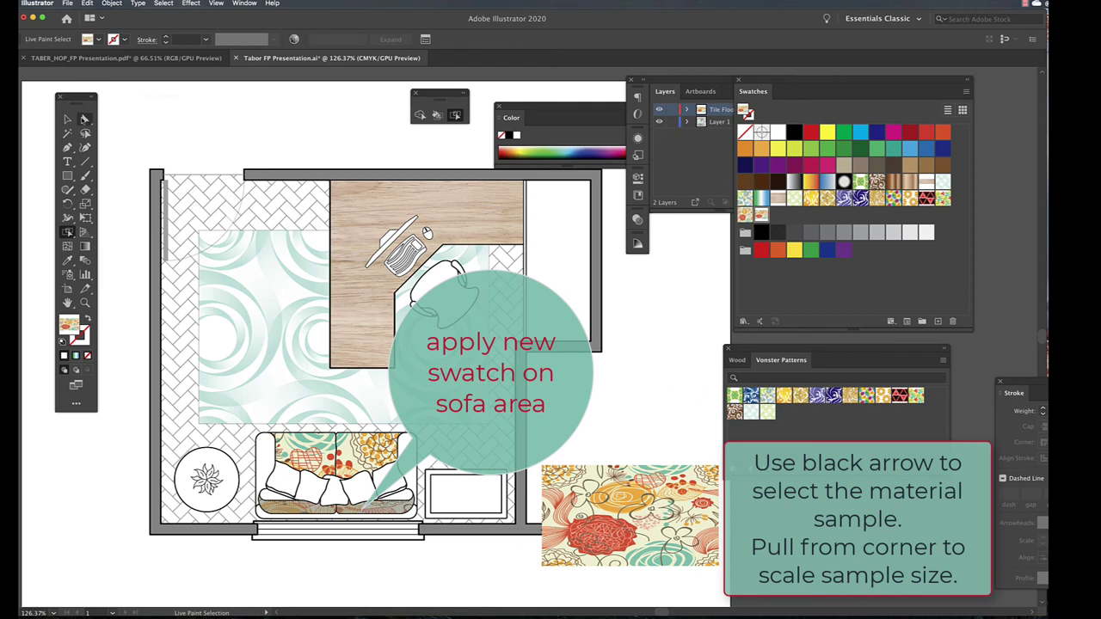
- Rotate the floral image 90 degrees to stand upright beside the plan and add it to the Swatches collection as a pattern
left_click(68, 119)
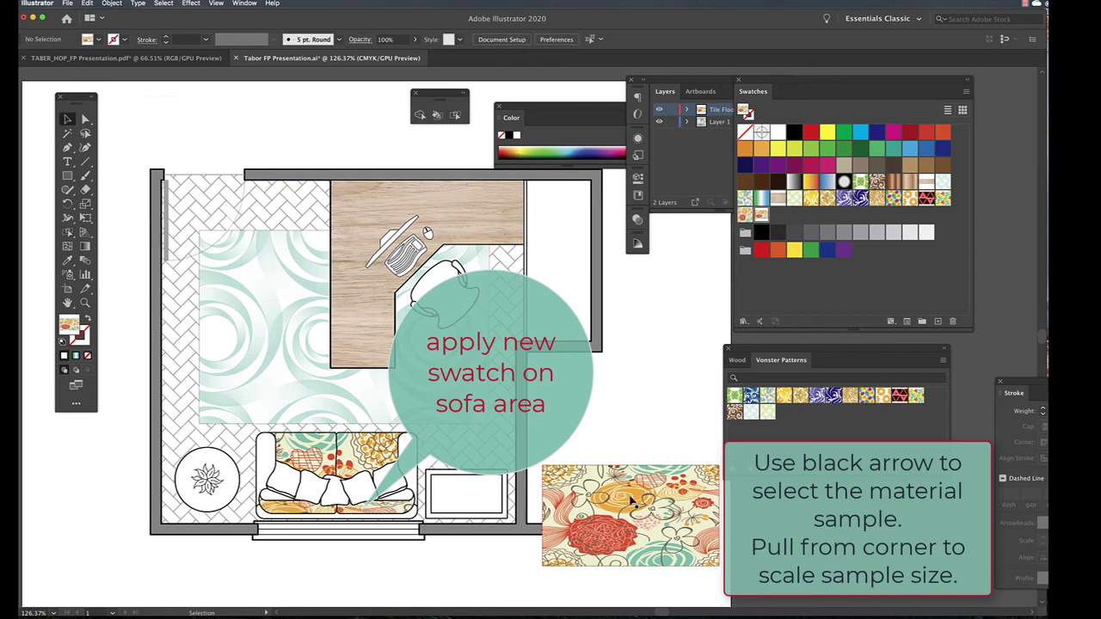
left_click(719, 569)
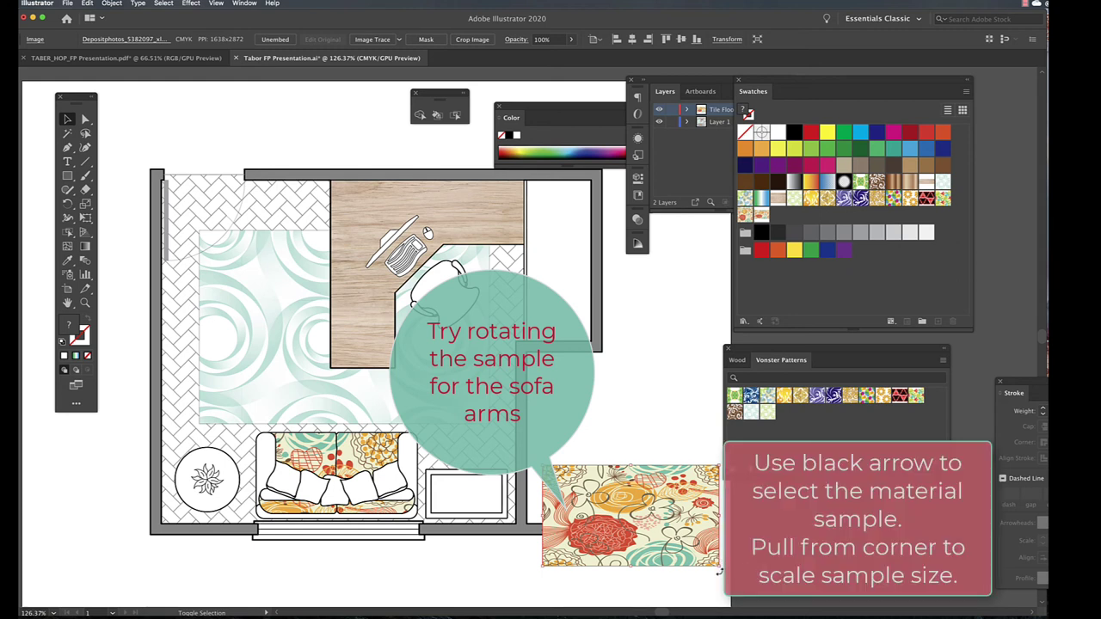
left_click_drag(719, 570, 685, 423)
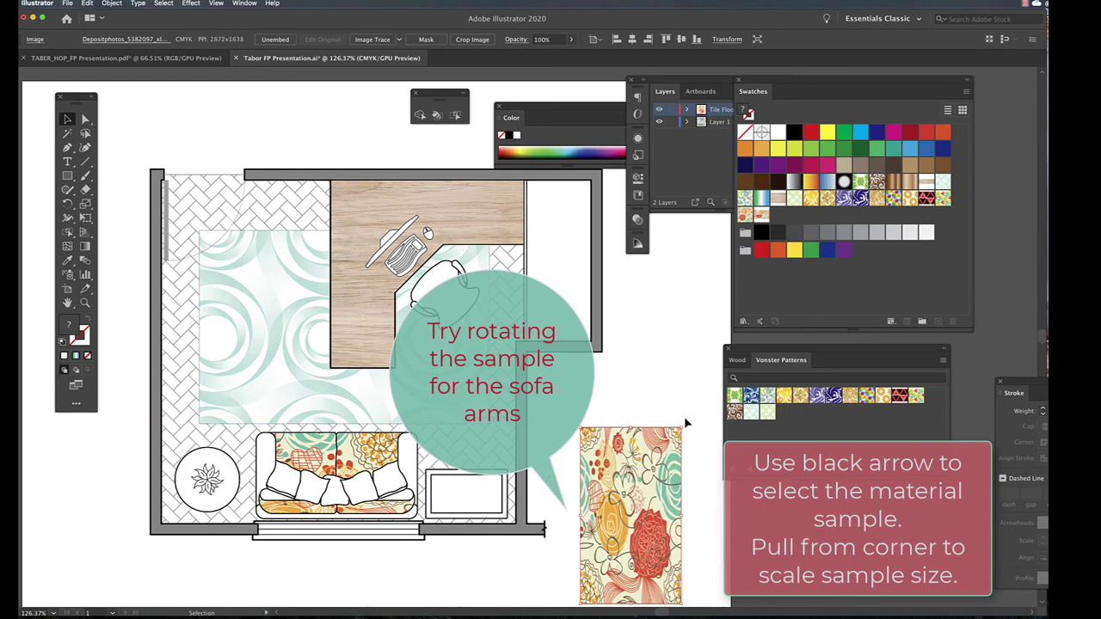
left_click_drag(660, 490, 640, 414)
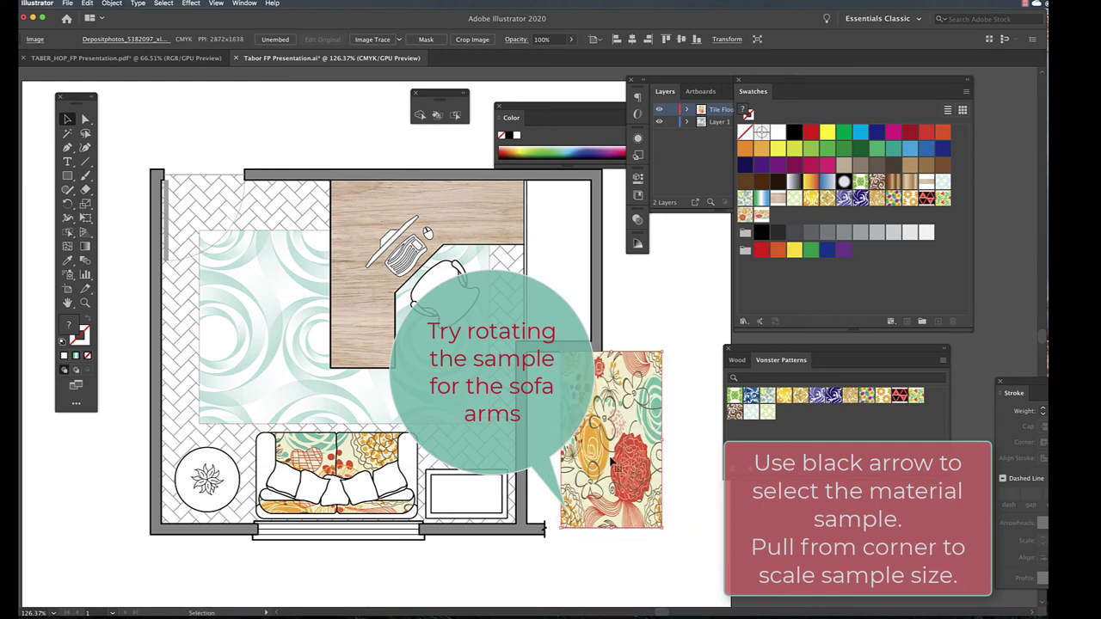
left_click_drag(632, 446, 799, 225)
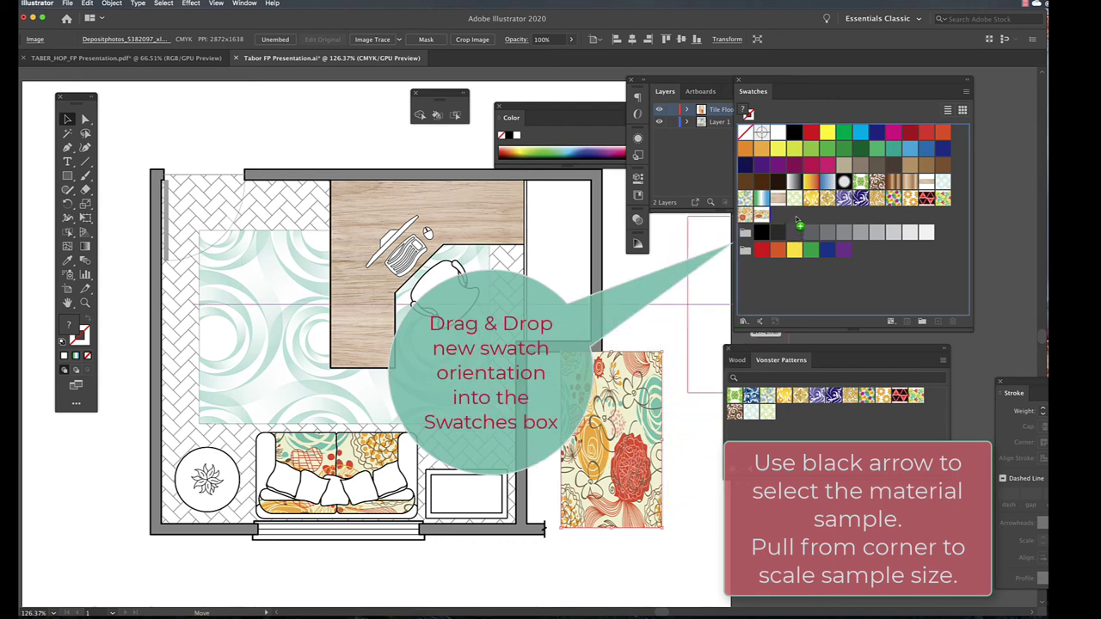
left_click_drag(800, 226, 796, 216)
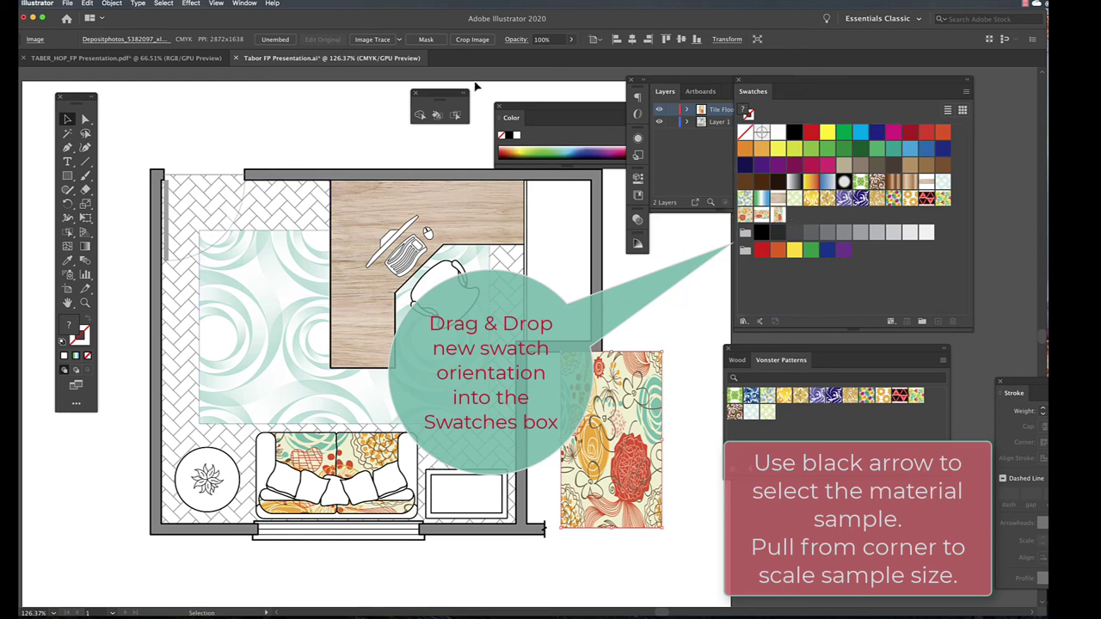
- Select both sofa arms with the Live Paint Selection tool and fill them with the rotated floral swatch
left_click(456, 114)
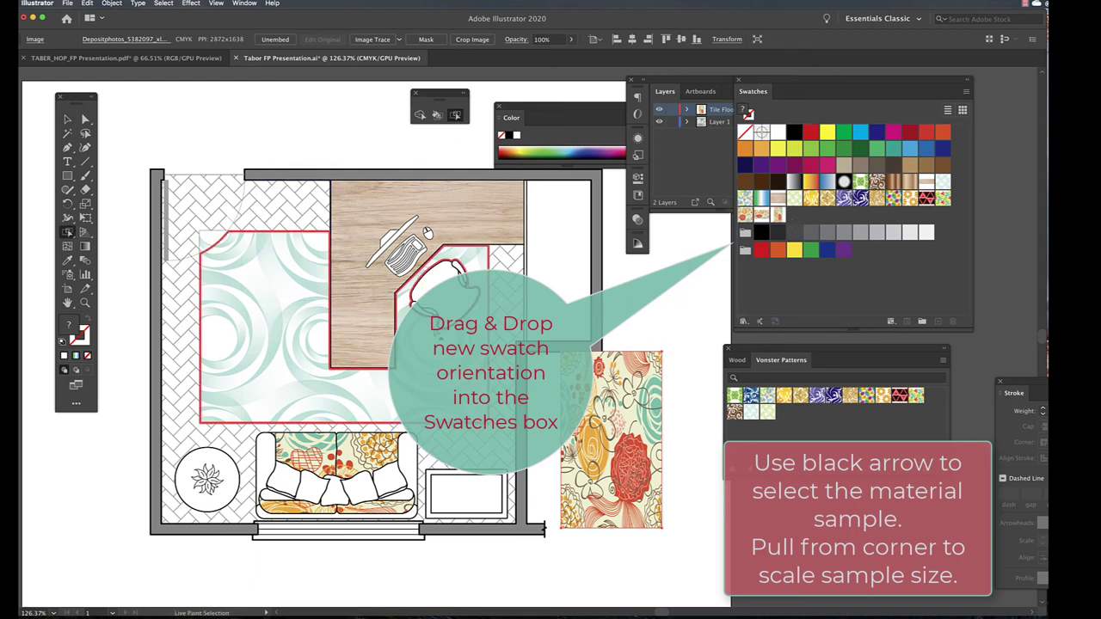
left_click(406, 467)
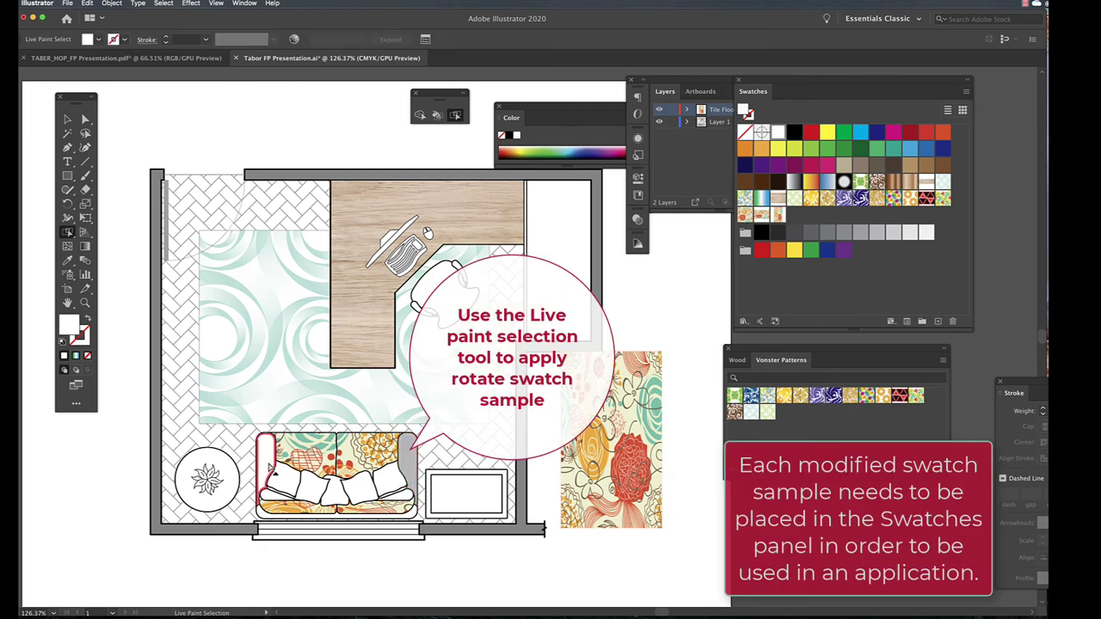
left_click(779, 217)
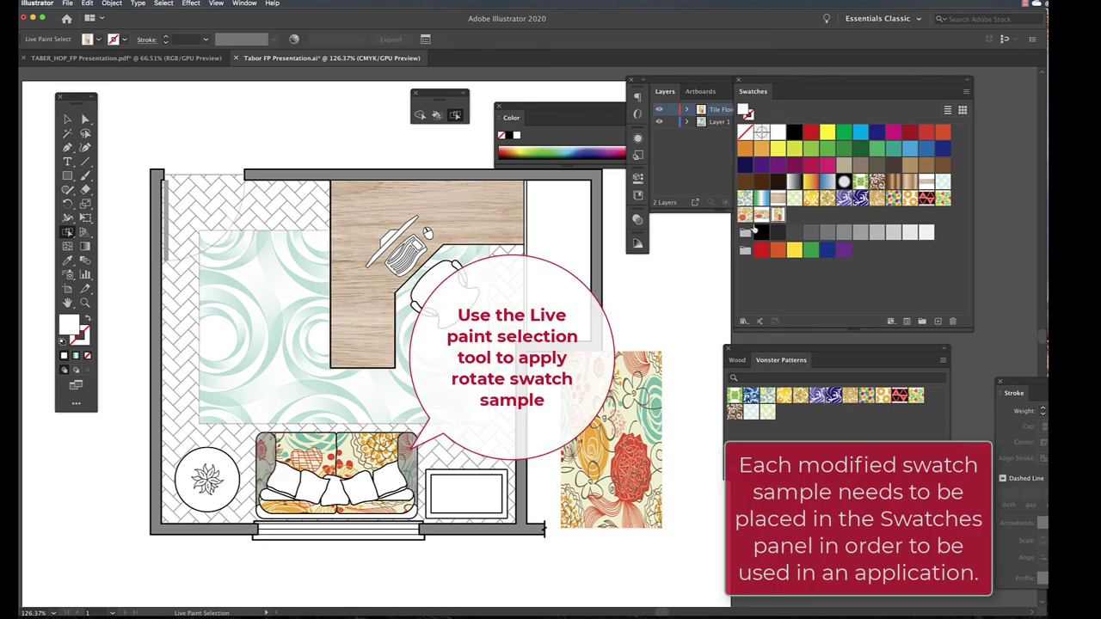
- Rotate the floral image another 90 degrees, squash it into a low strip, and add it to the Swatches collection
left_click(67, 119)
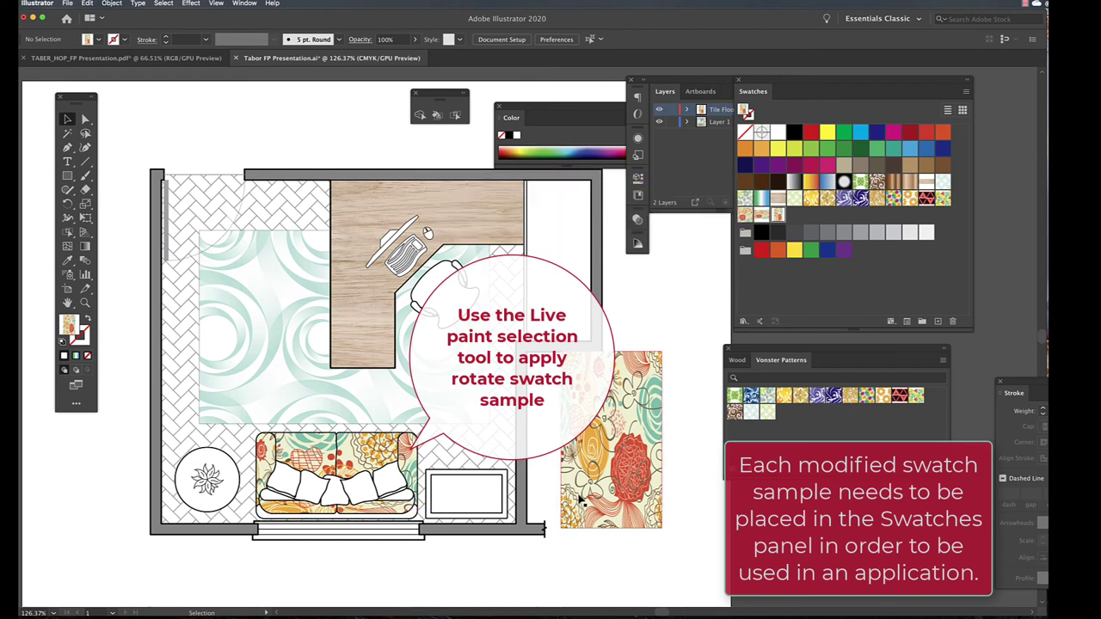
left_click(659, 525)
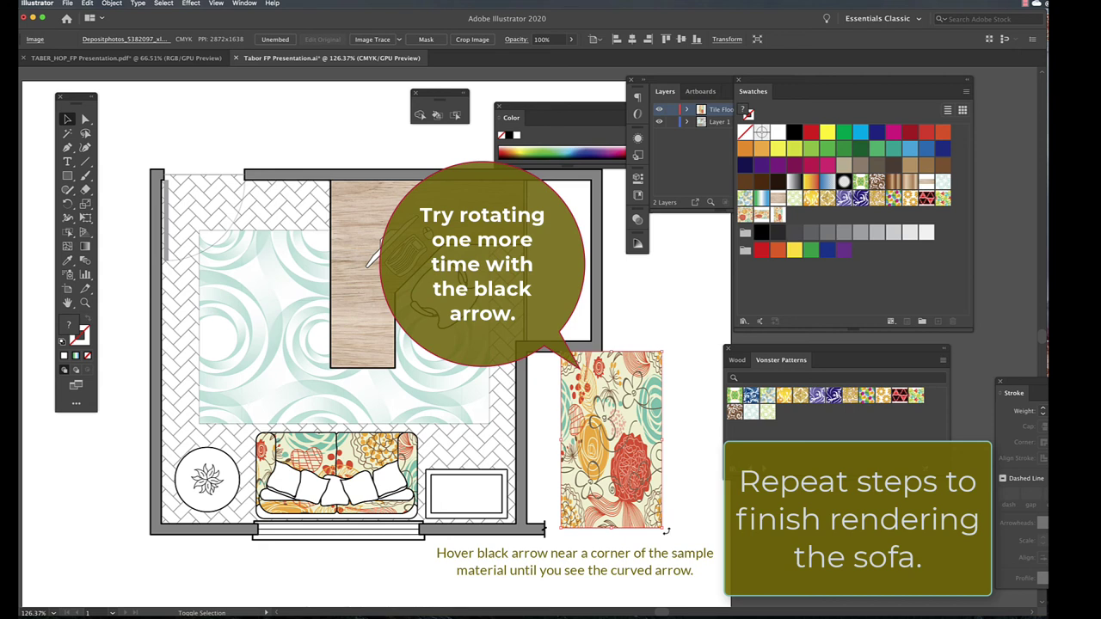
left_click_drag(666, 531, 703, 411, "shift")
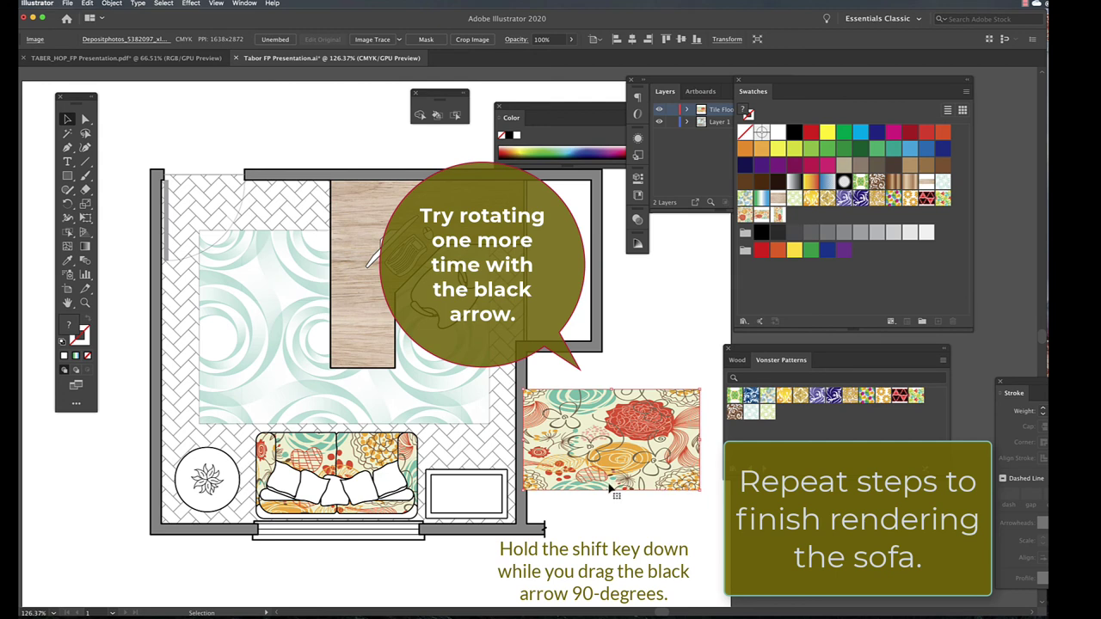
left_click_drag(700, 489, 680, 445)
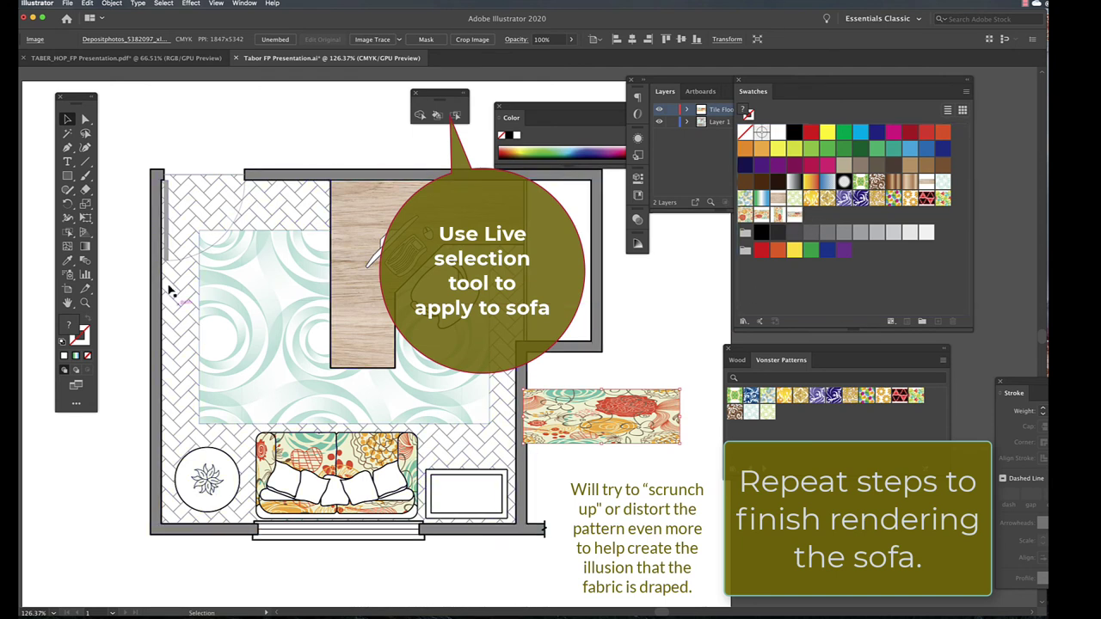
- Fill the narrow strips just below the pillows and the sofa's outer back edge with the squashed floral swatch using Live Paint Selection
left_click(455, 114)
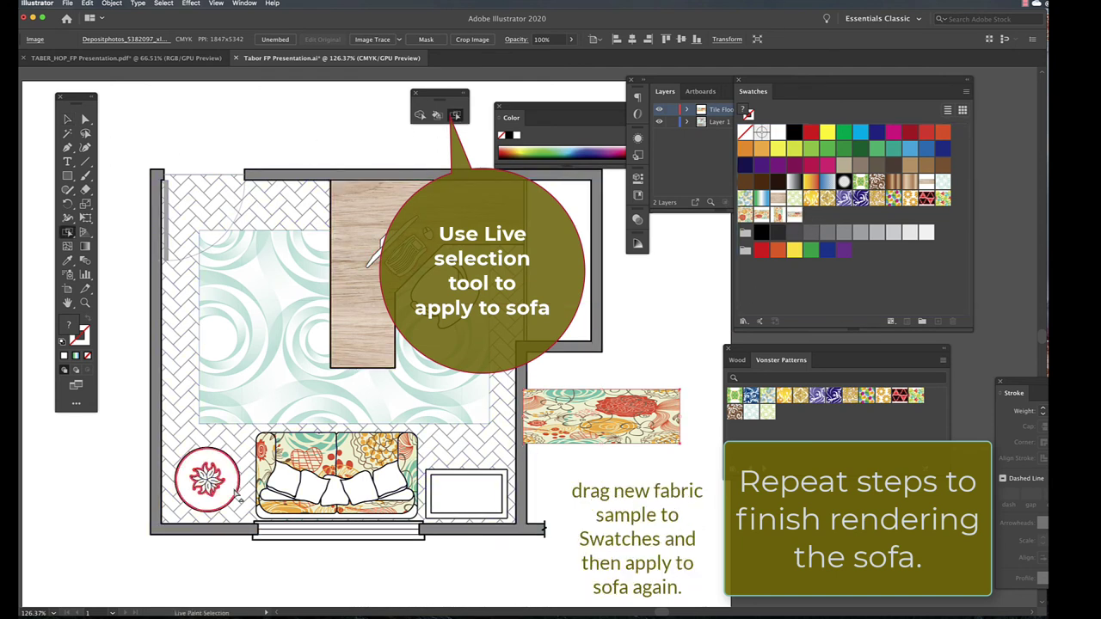
left_click(273, 499)
left_click(379, 503)
left_click(795, 215)
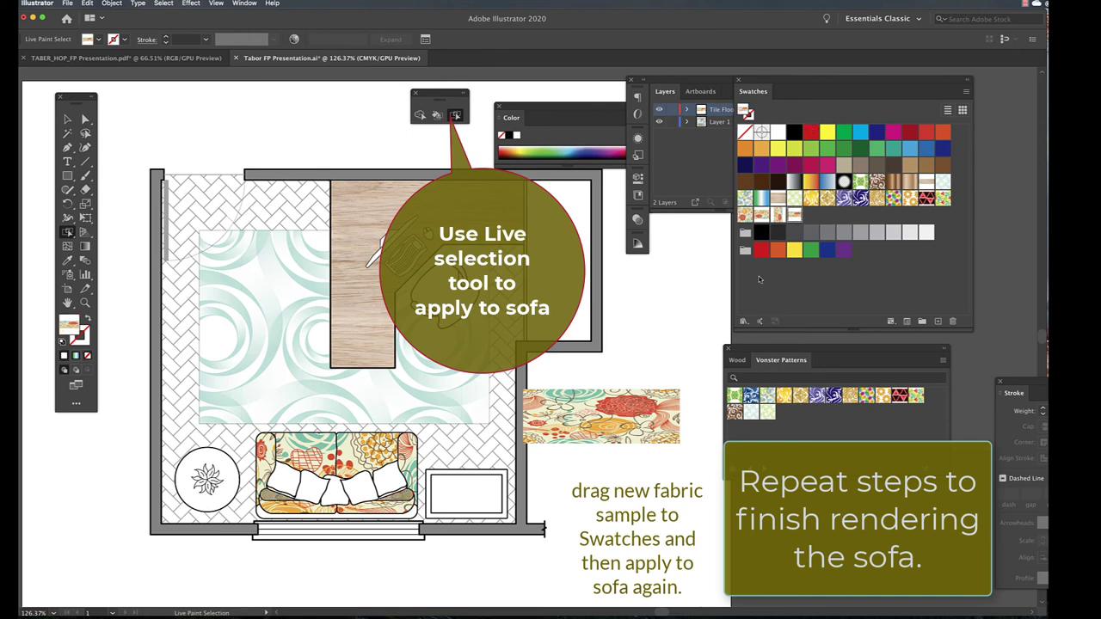
left_click(420, 514)
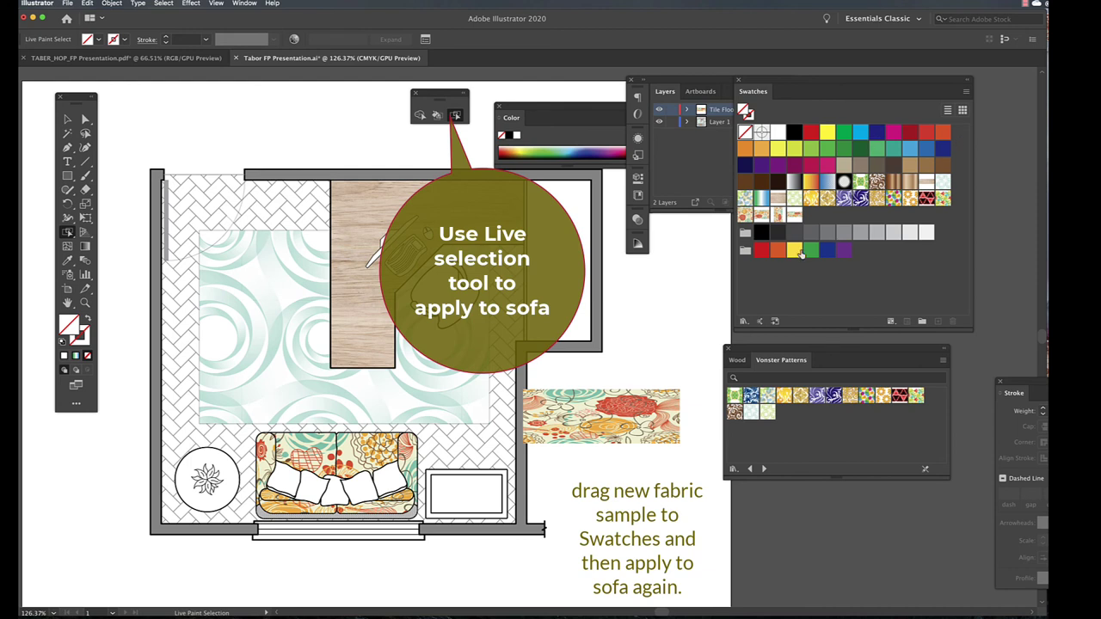
left_click(797, 217)
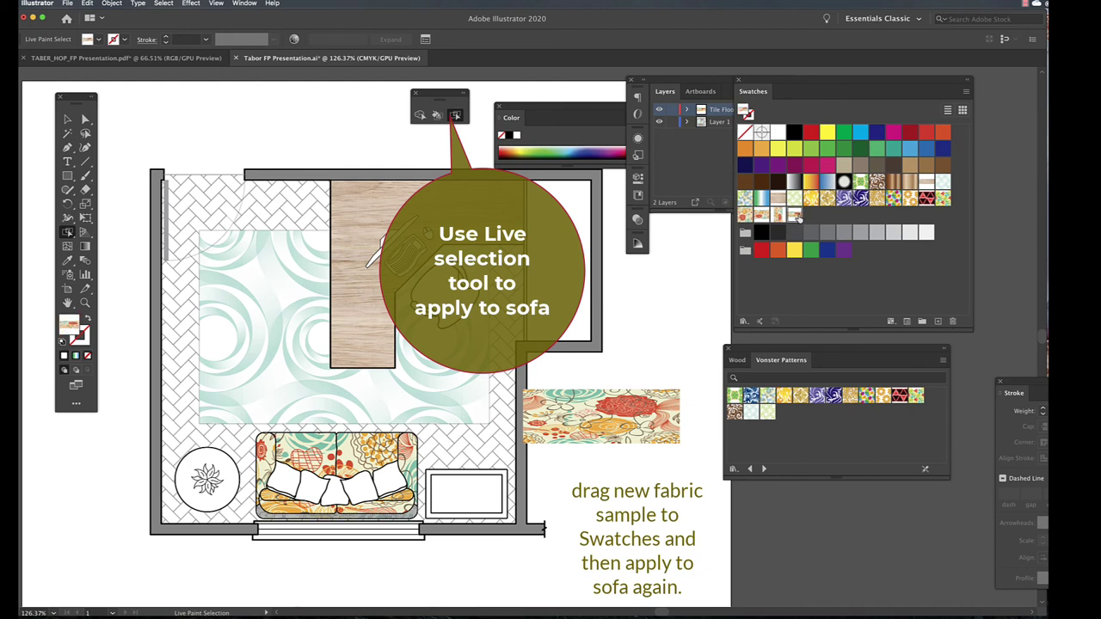
left_click(651, 308)
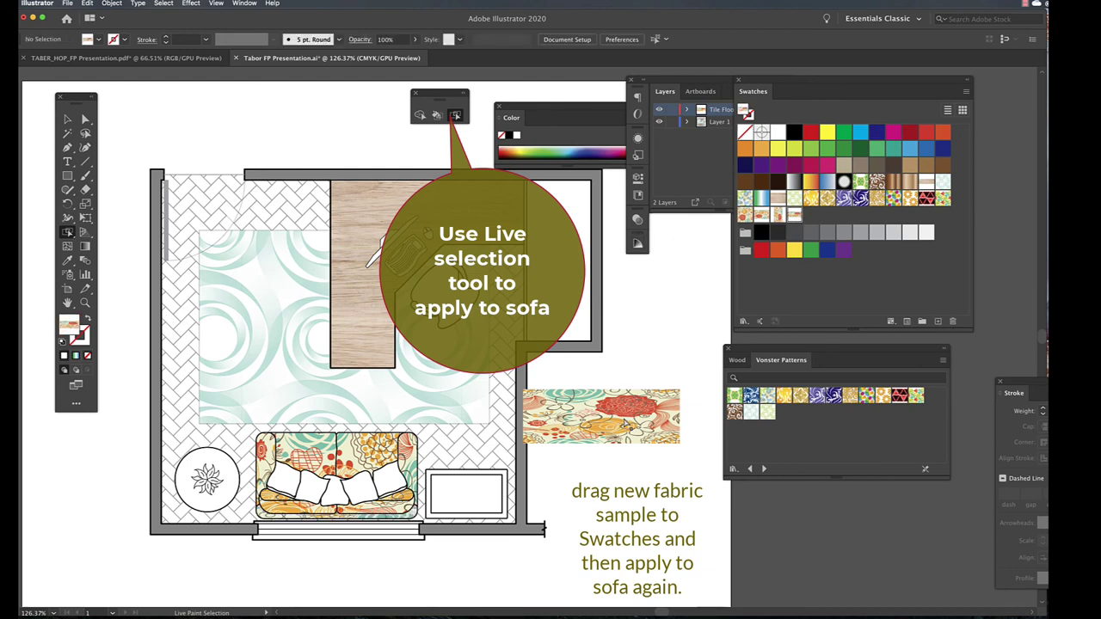
- Delete the floral sample image from beside the floor plan
key("v")
left_click(595, 411)
key("Delete")
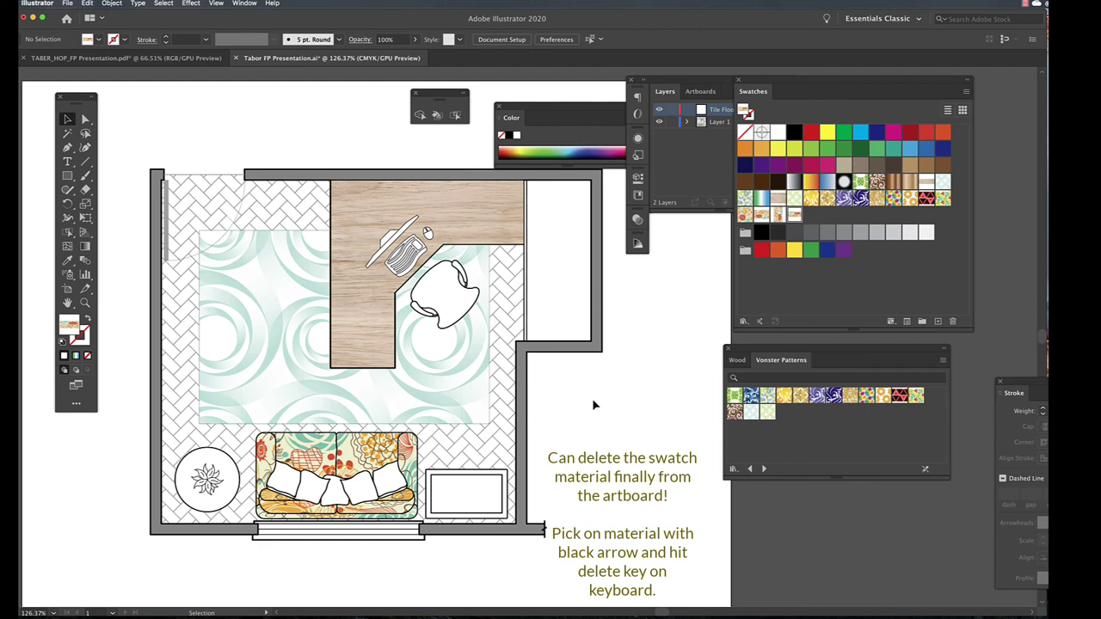
left_click(403, 465)
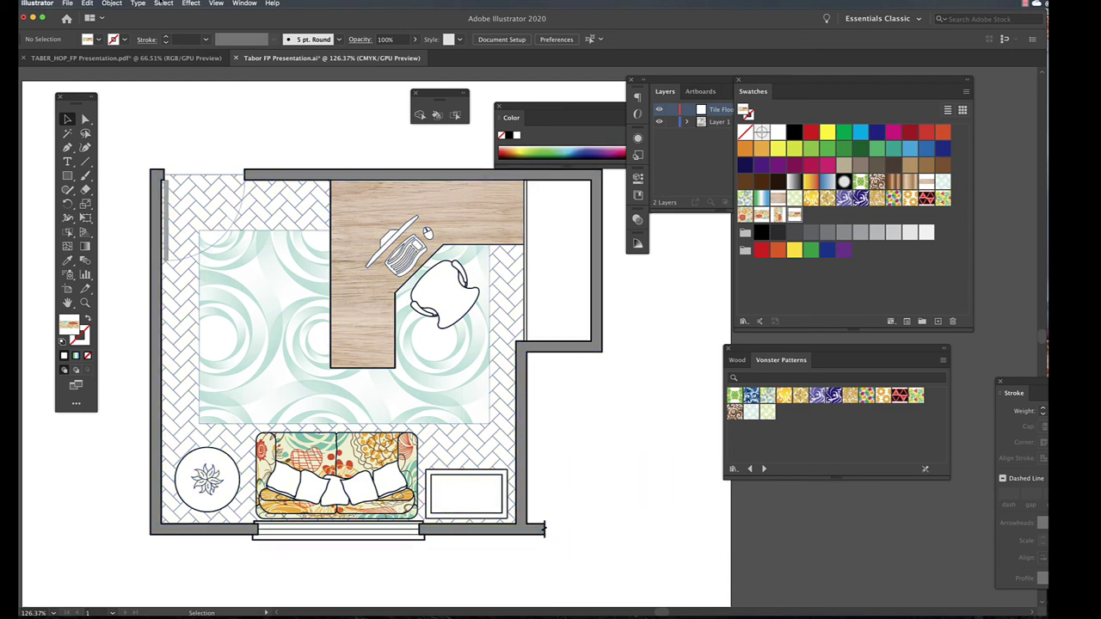
- Place the image Depositphotos_3471944_xl-2015.jpg from the Desktop folder as a square sample beside the sofa, outside the plan's walls
left_click(68, 3)
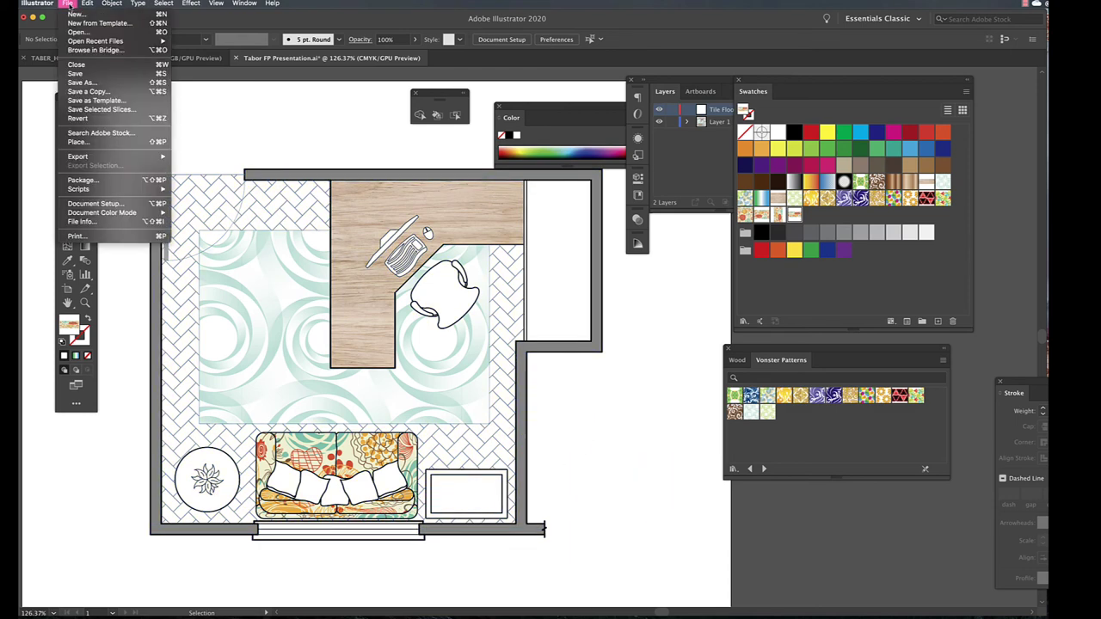
left_click(78, 141)
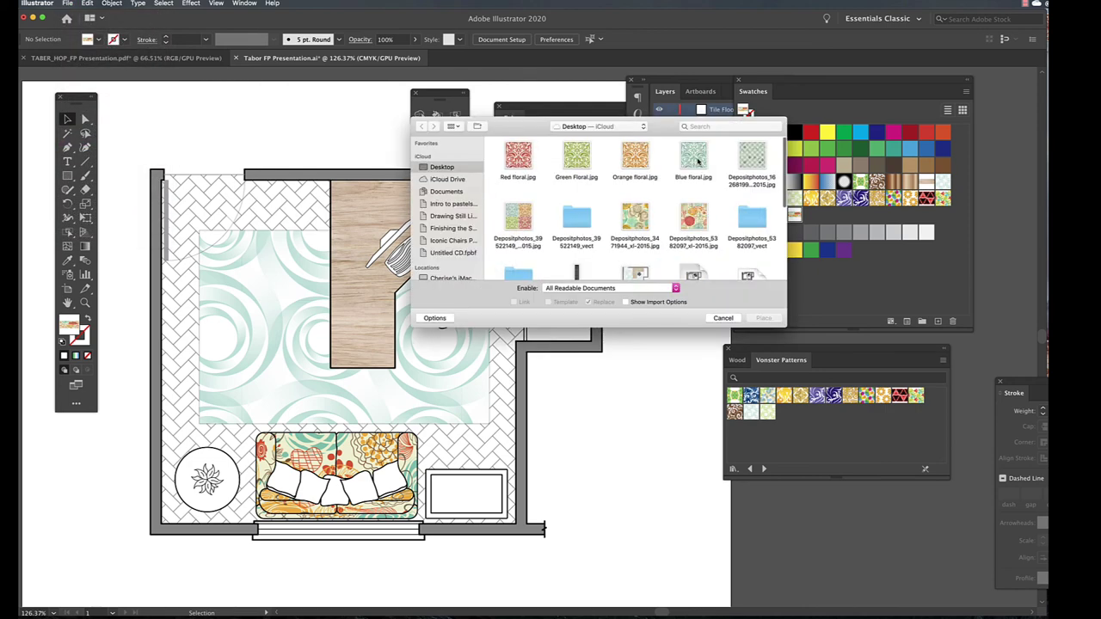
left_click(635, 217)
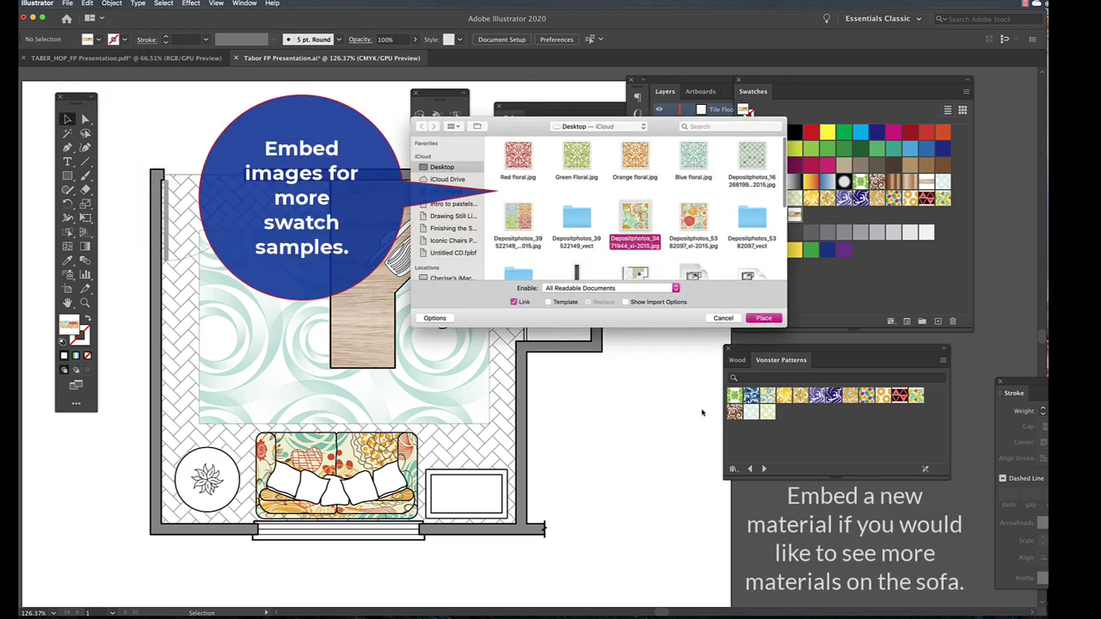
left_click(763, 317)
left_click_drag(560, 398, 813, 527)
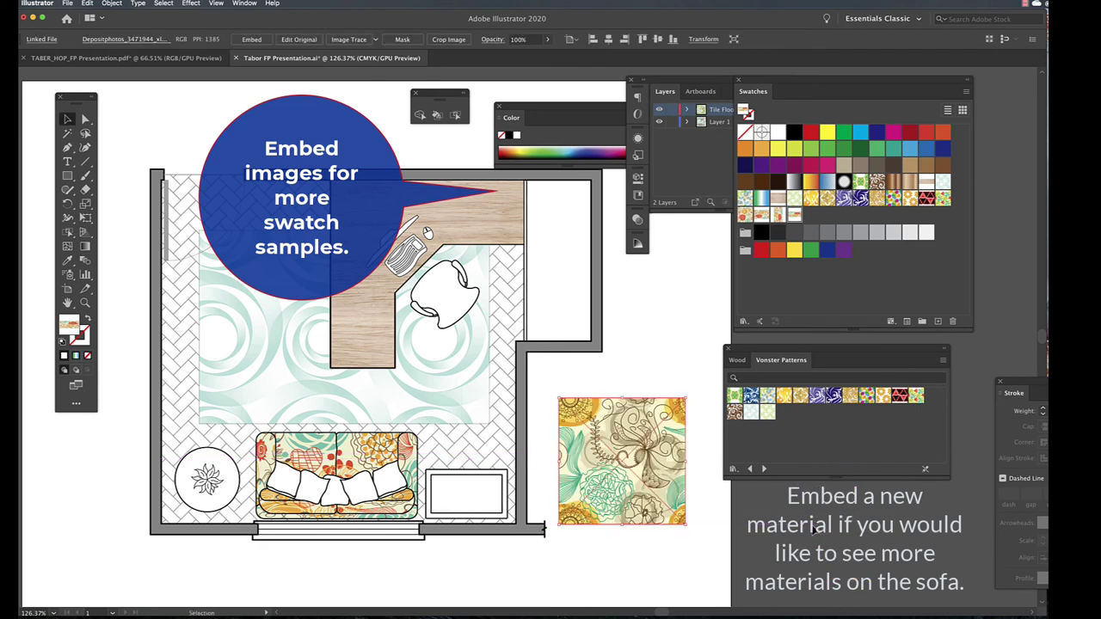
- Embed the new fabric image, stretch it into a wide, low strip, and add it to the Swatches collection
left_click(251, 39)
left_click_drag(688, 529, 720, 458)
left_click_drag(617, 444, 733, 316)
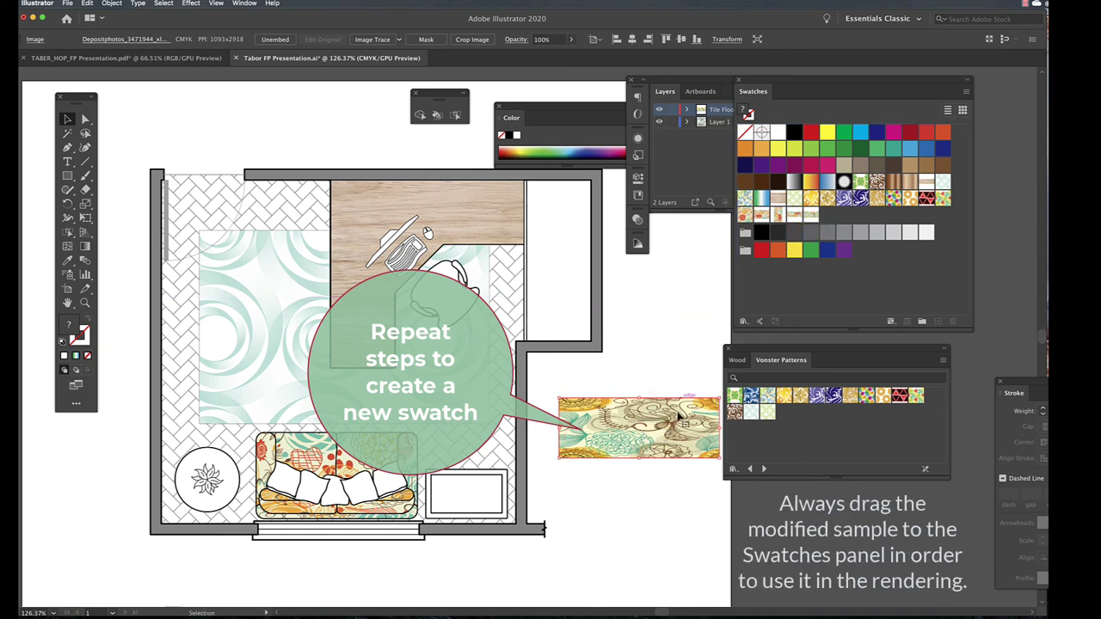
- Fill the narrow sofa strips just below the pillows with the new fabric swatch using Live Paint Selection, then deselect
left_click(455, 114)
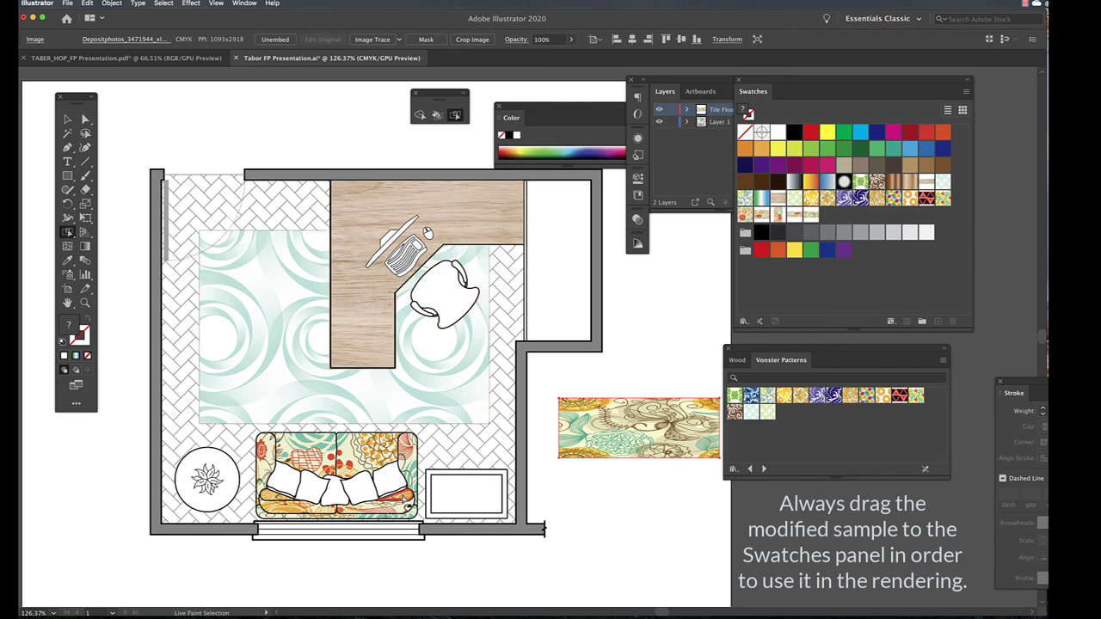
left_click(404, 503)
left_click(793, 215)
left_click(688, 525)
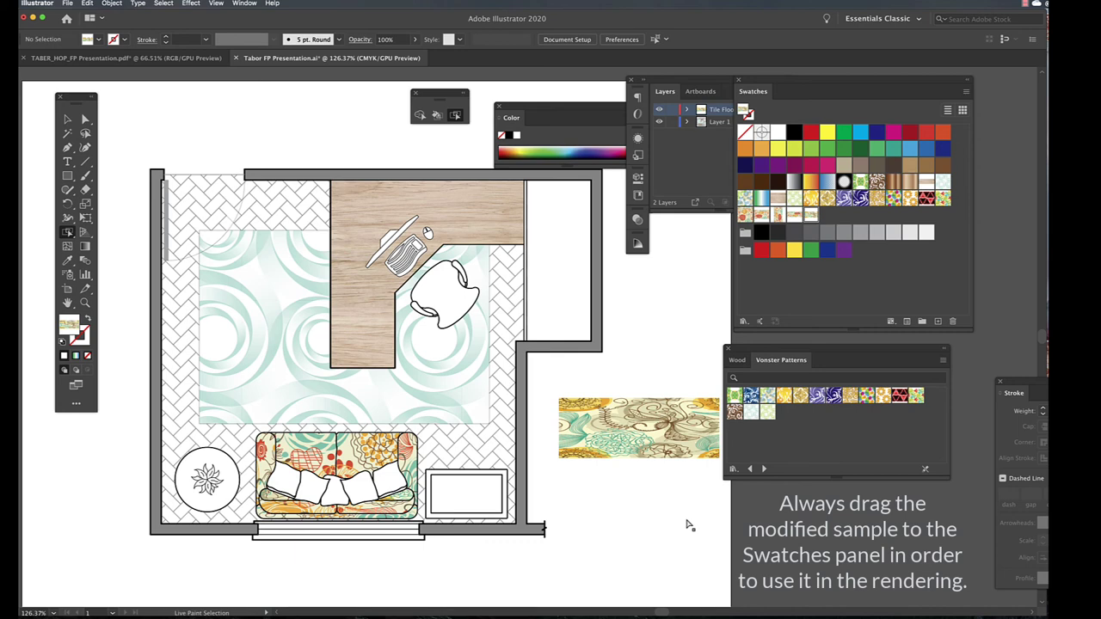
- Delete the stretched fabric sample strip beside the floor plan
scroll(387, 344, "down", 1)
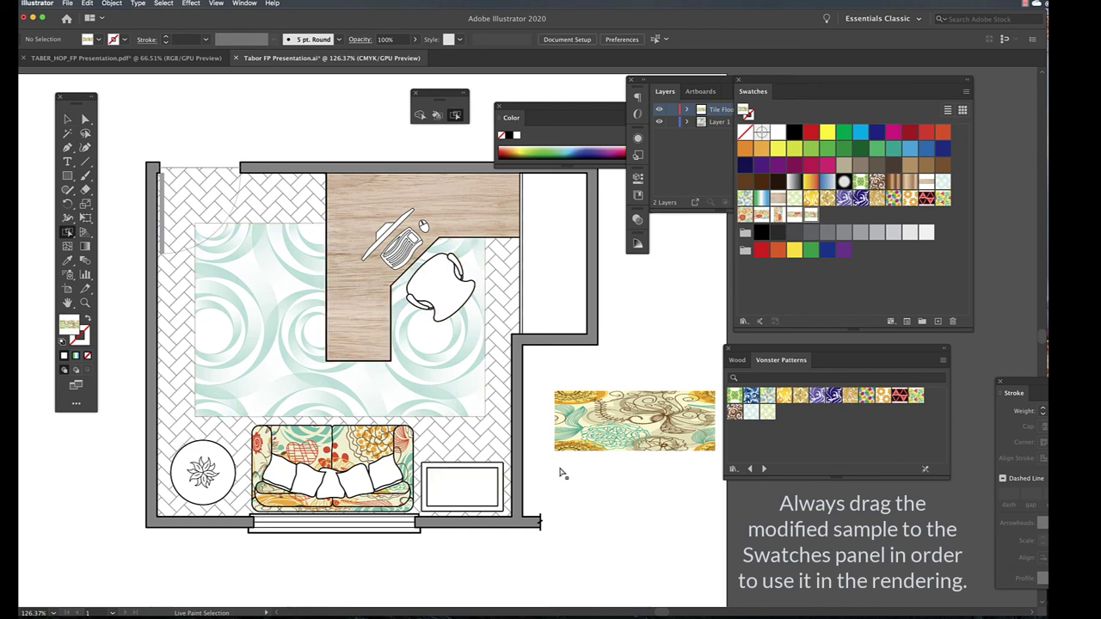
key("v")
left_click(594, 444)
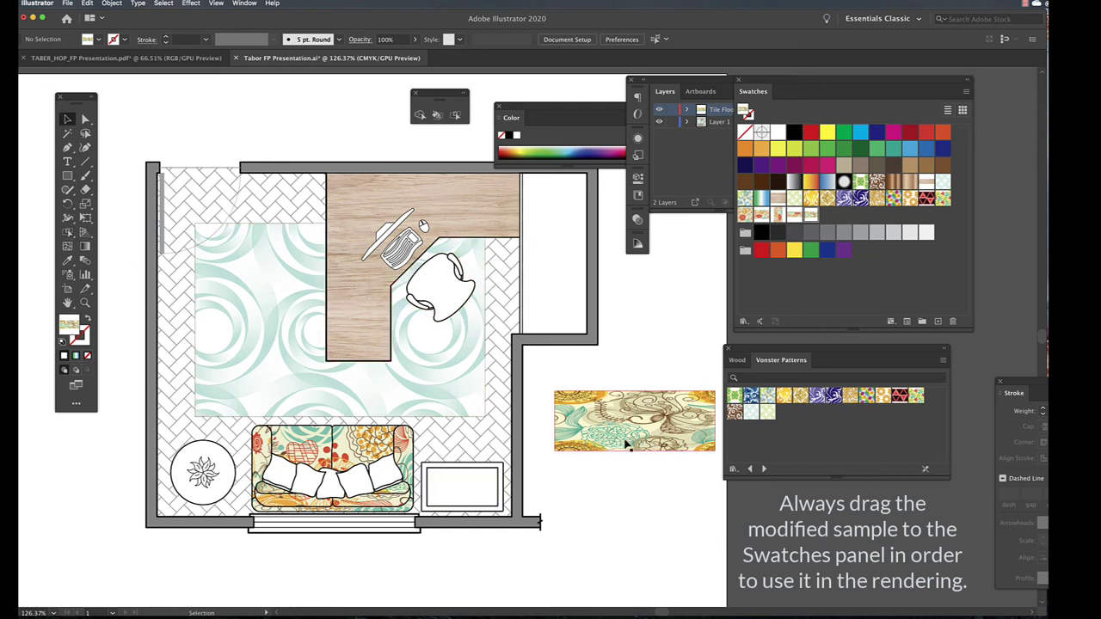
key("Delete")
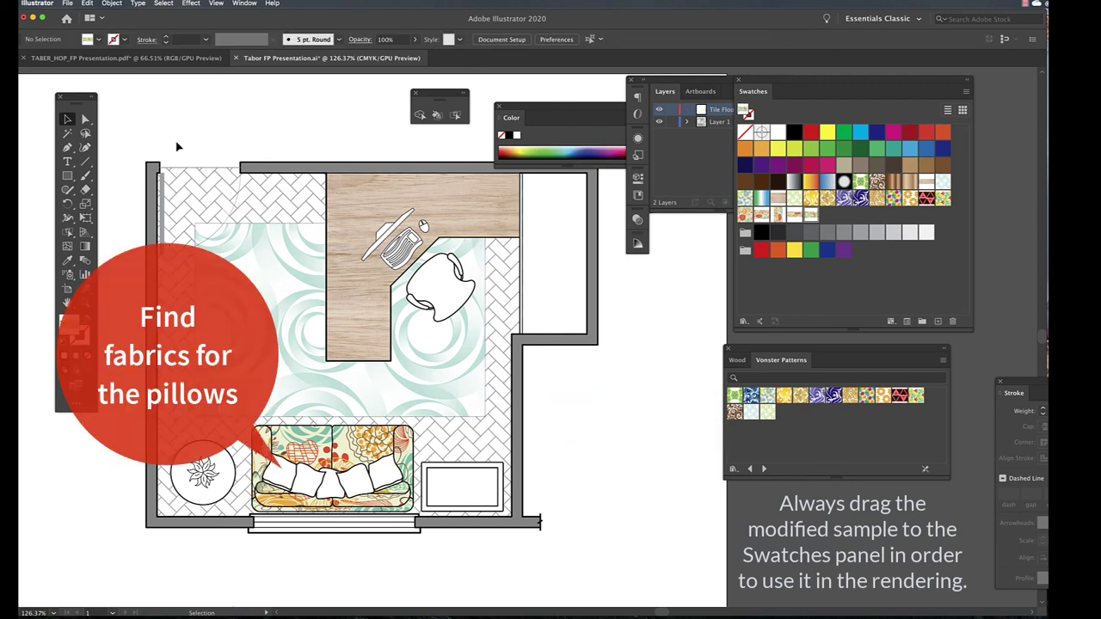
- Fill the sofa's far-right pillow with the teal swatch C=80 M=10 Y=45 K=0, lighten the swatch's color mix, and deselect
left_click(455, 114)
left_click(385, 473)
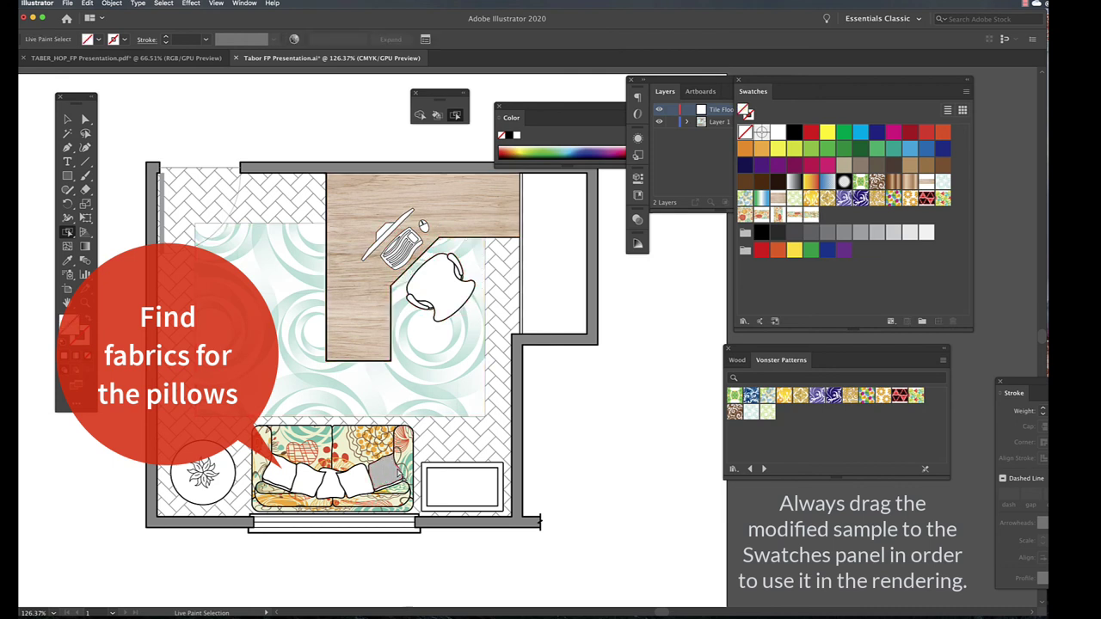
key("i")
left_click(893, 148)
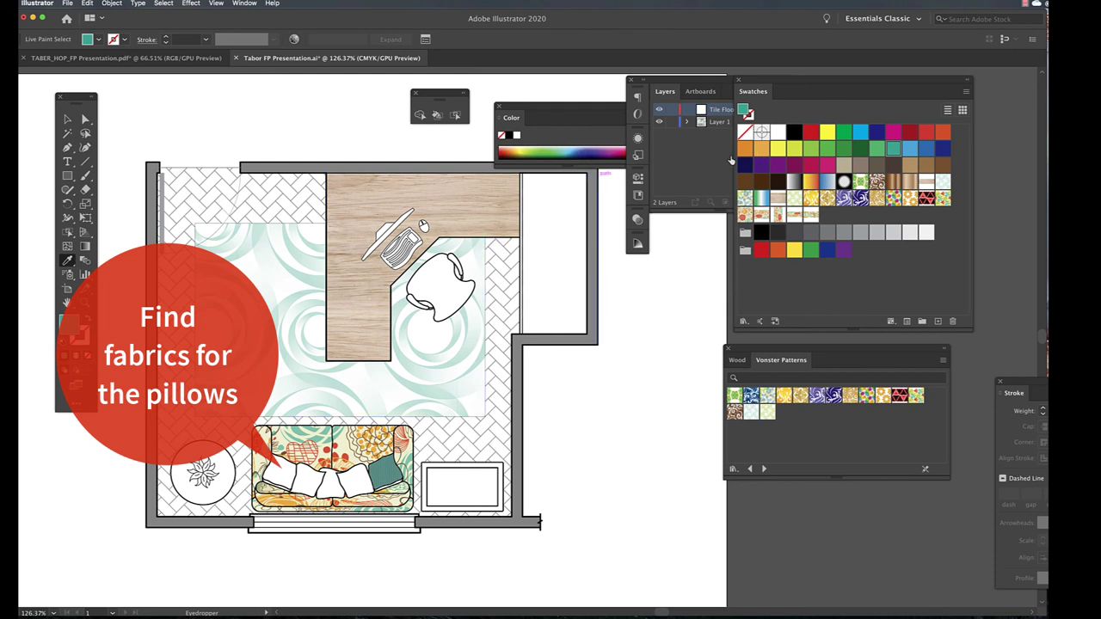
double_click(892, 149)
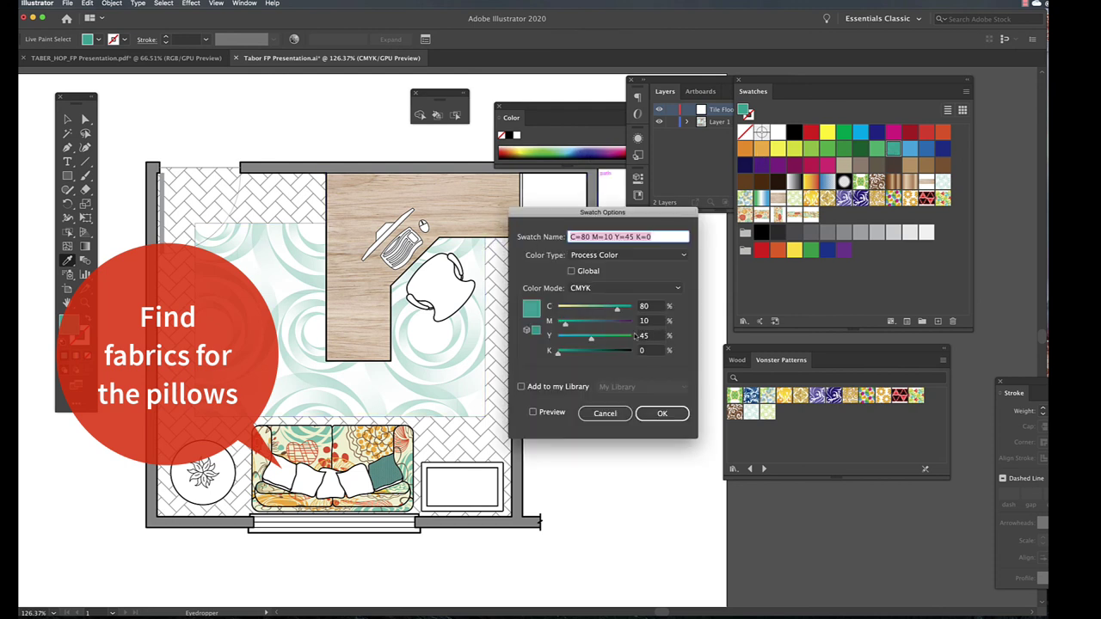
left_click_drag(611, 310, 578, 342)
key("Return")
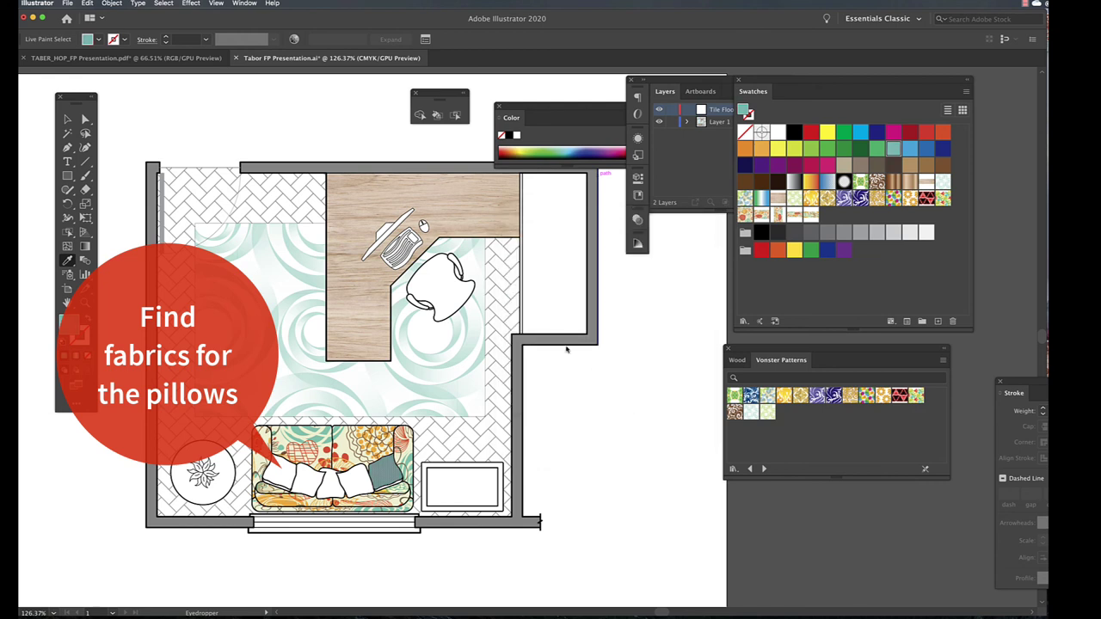
key("v")
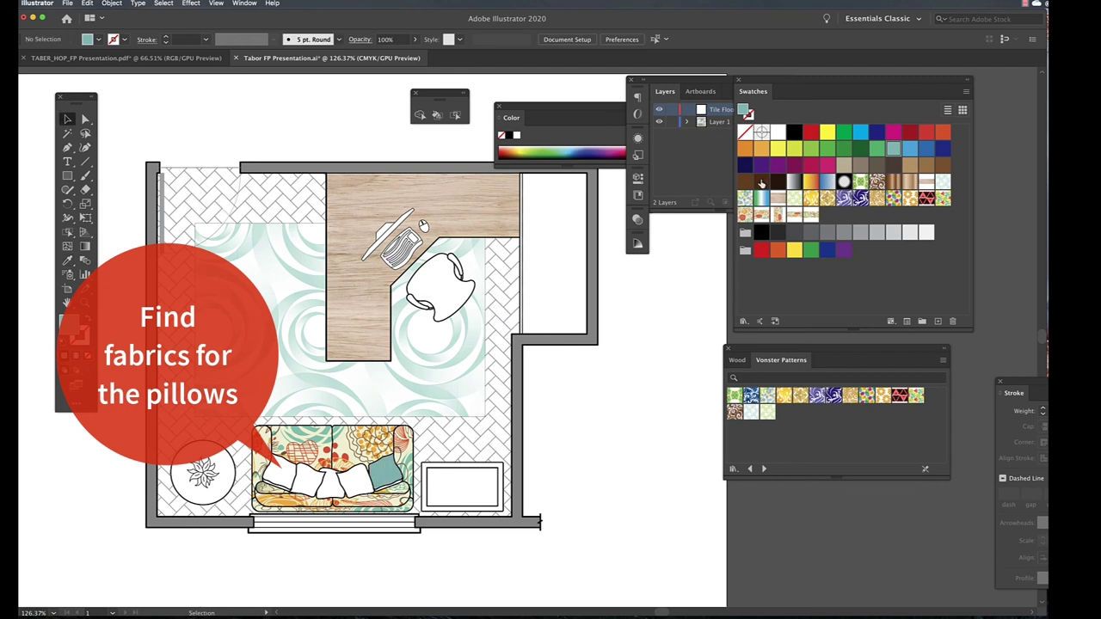
- Match the far-left and center pillows to the right pillow's teal using Live Paint Selection and the Eyedropper, then deselect
left_click(455, 114)
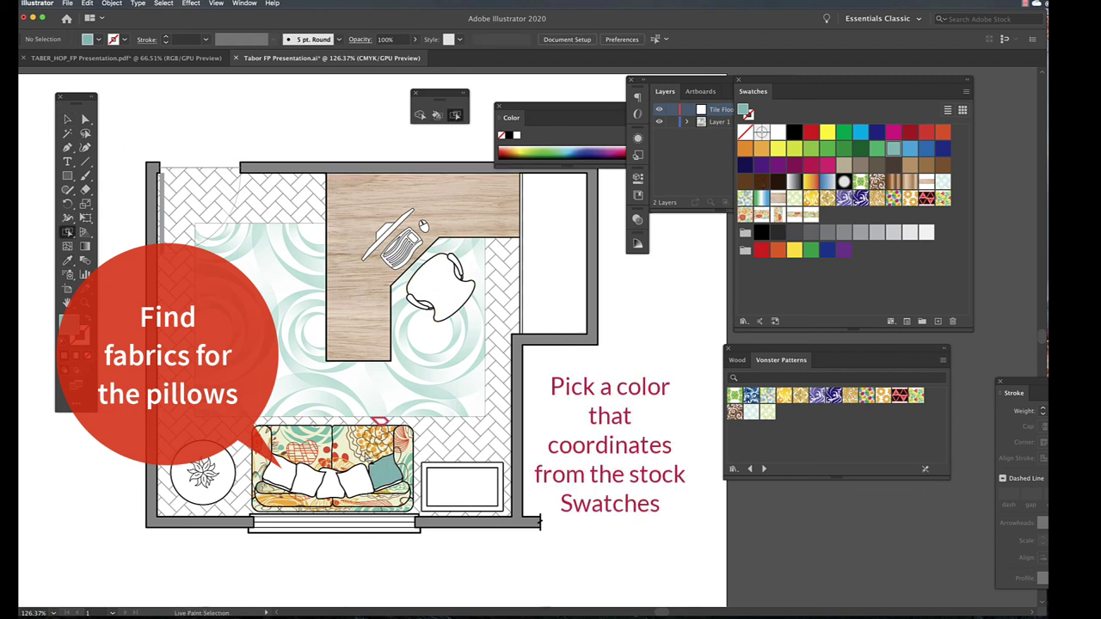
left_click(325, 487)
left_click(280, 473)
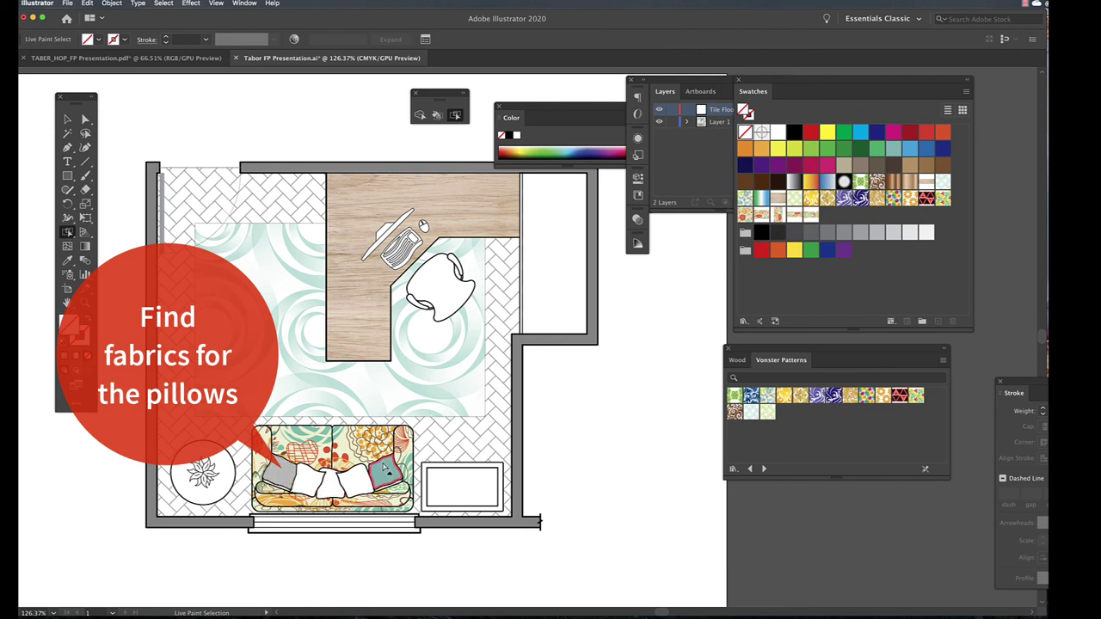
key("i")
left_click(388, 462)
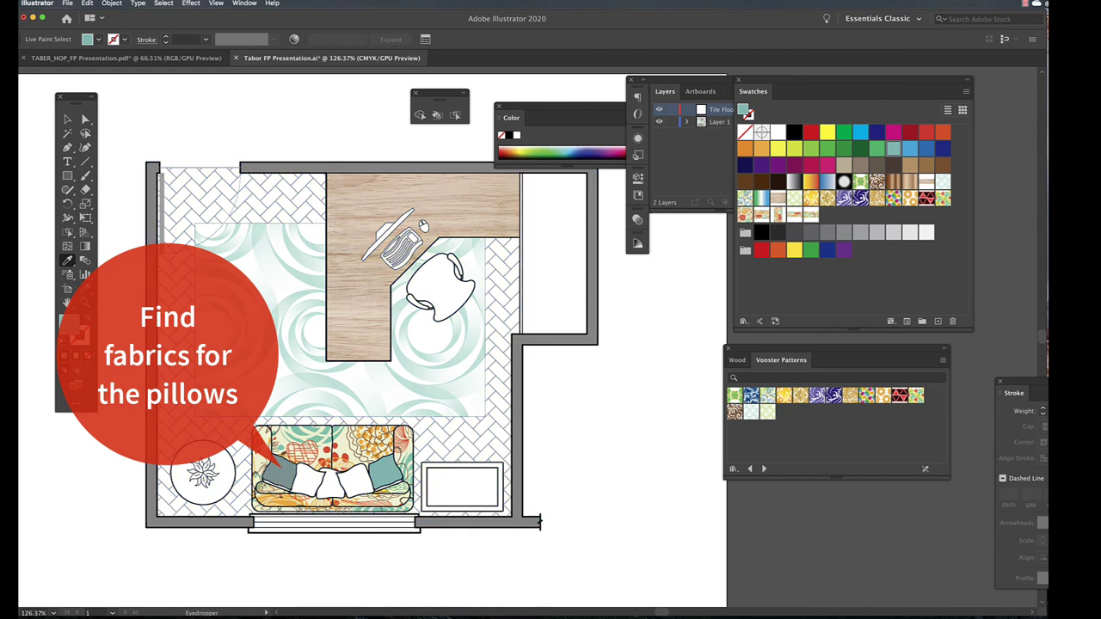
left_click(455, 114)
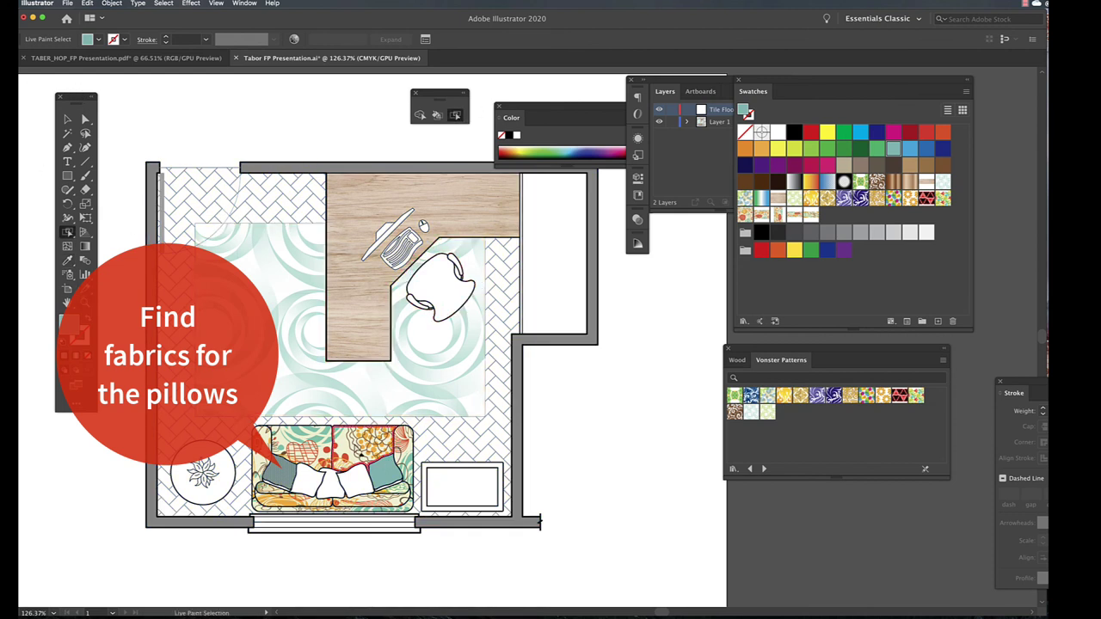
left_click(327, 484)
key("i")
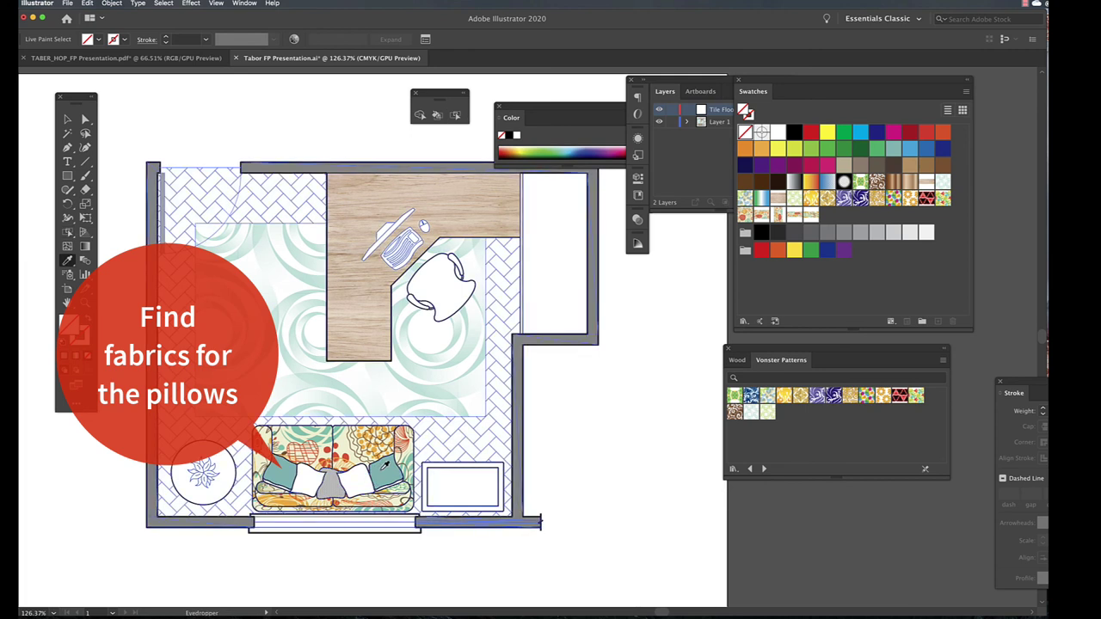
left_click(386, 466)
left_click(68, 120)
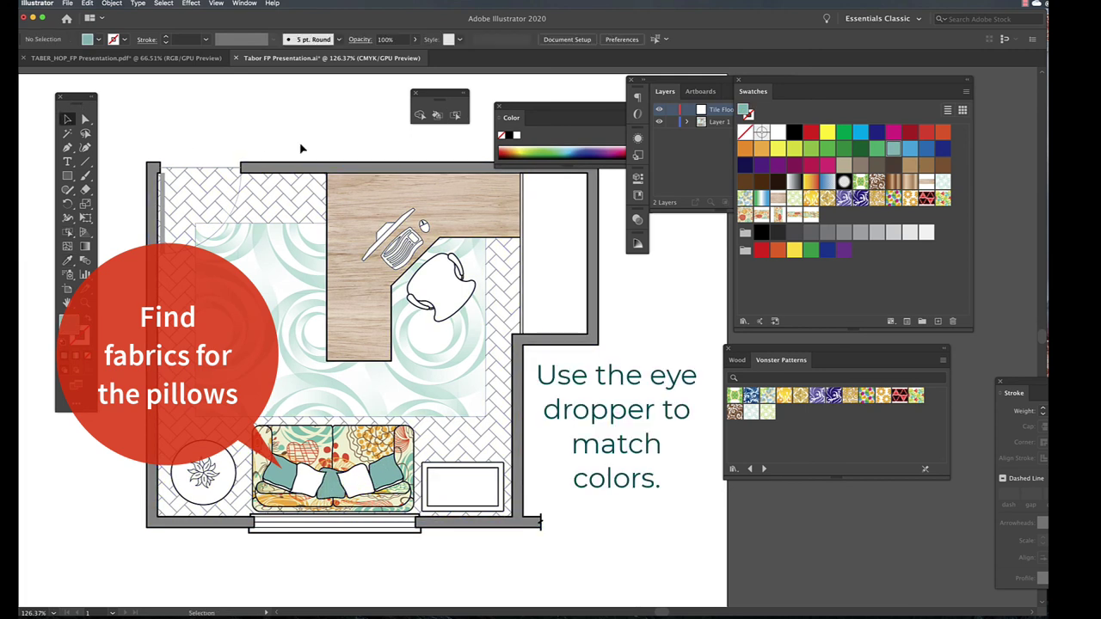
- Make a swatch from Red floral.jpg on the Desktop using a small embedded sample about 0.56 in square outside the walls, then delete the sample
scroll(282, 157, "right", 1)
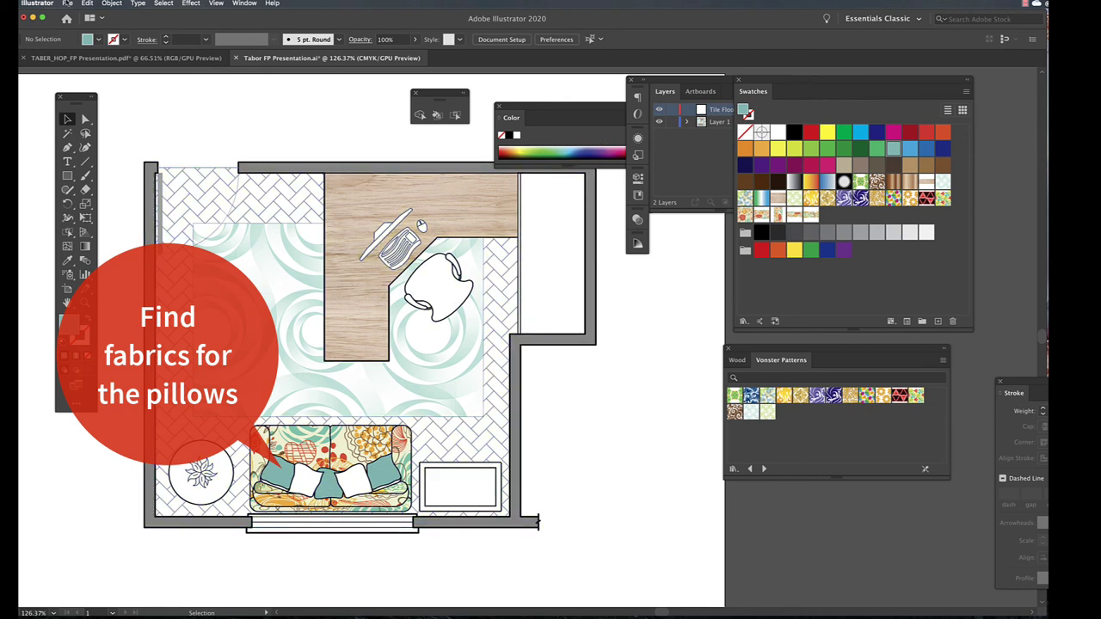
left_click(68, 4)
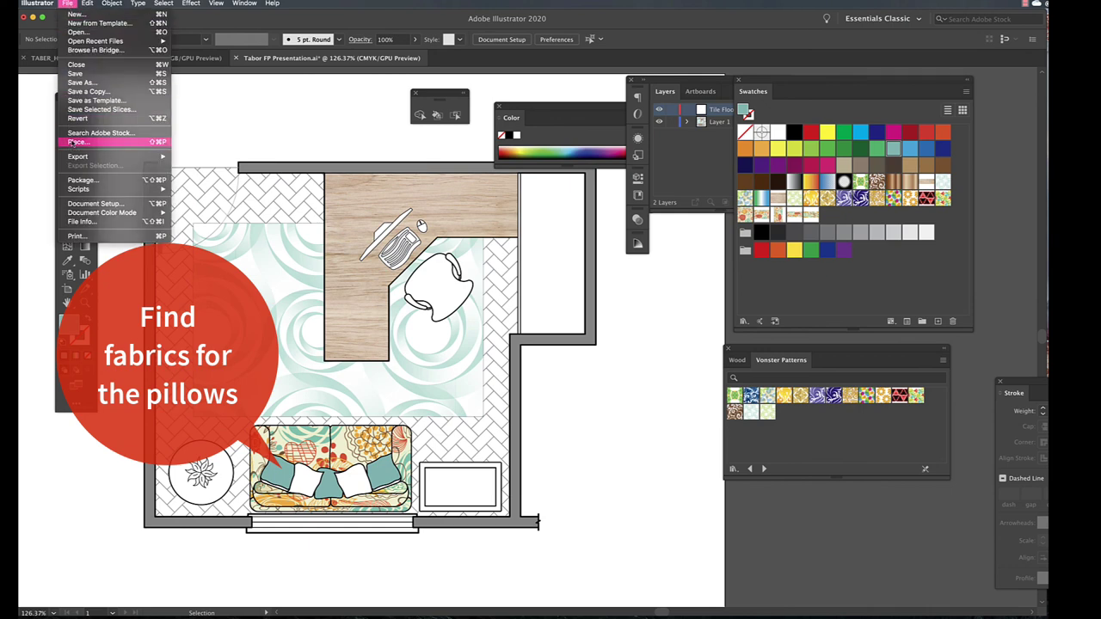
left_click(76, 142)
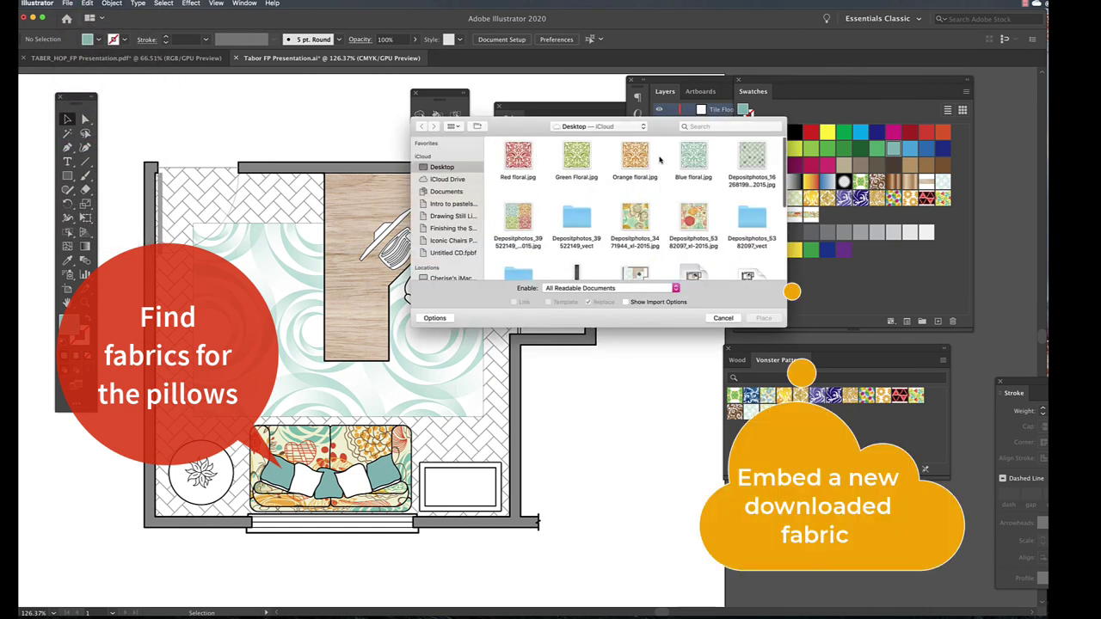
left_click(518, 155)
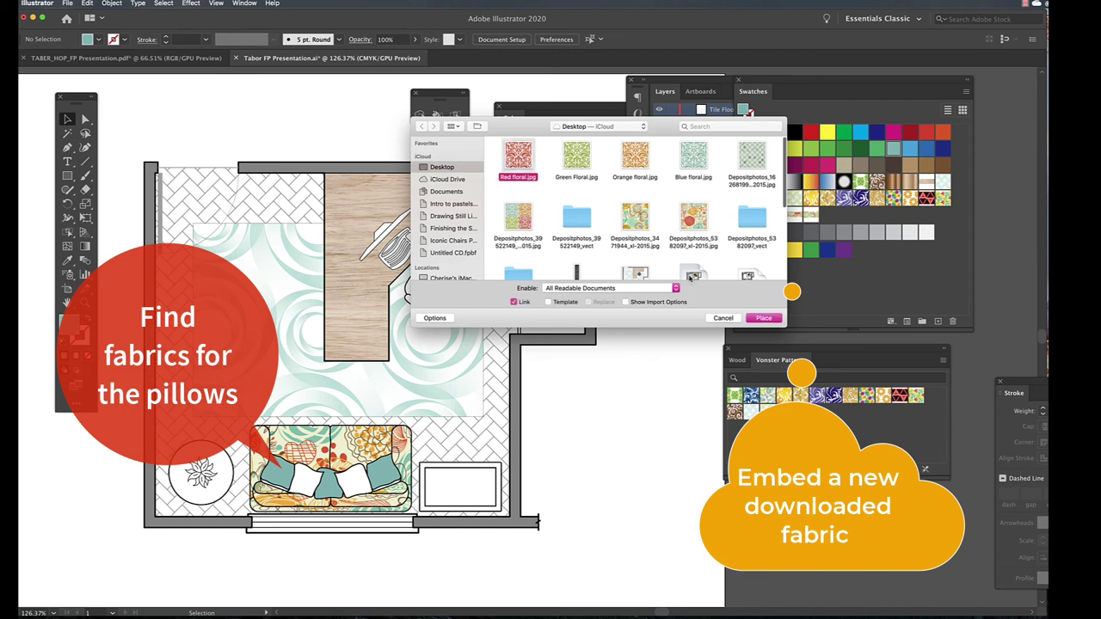
left_click(764, 318)
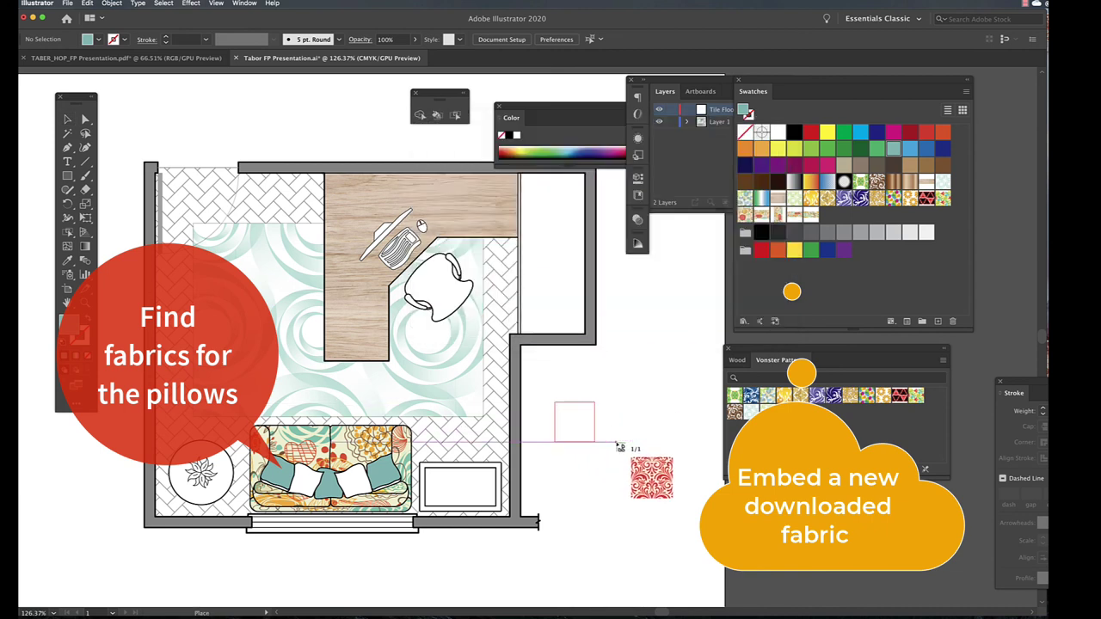
left_click_drag(610, 444, 832, 220)
left_click(203, 39)
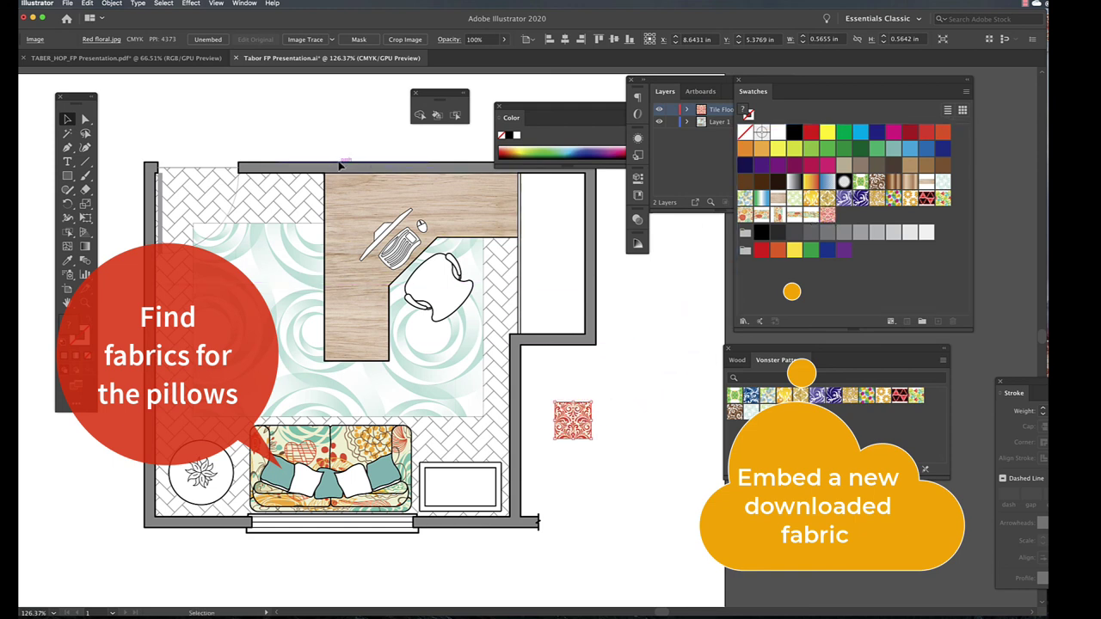
key("Delete")
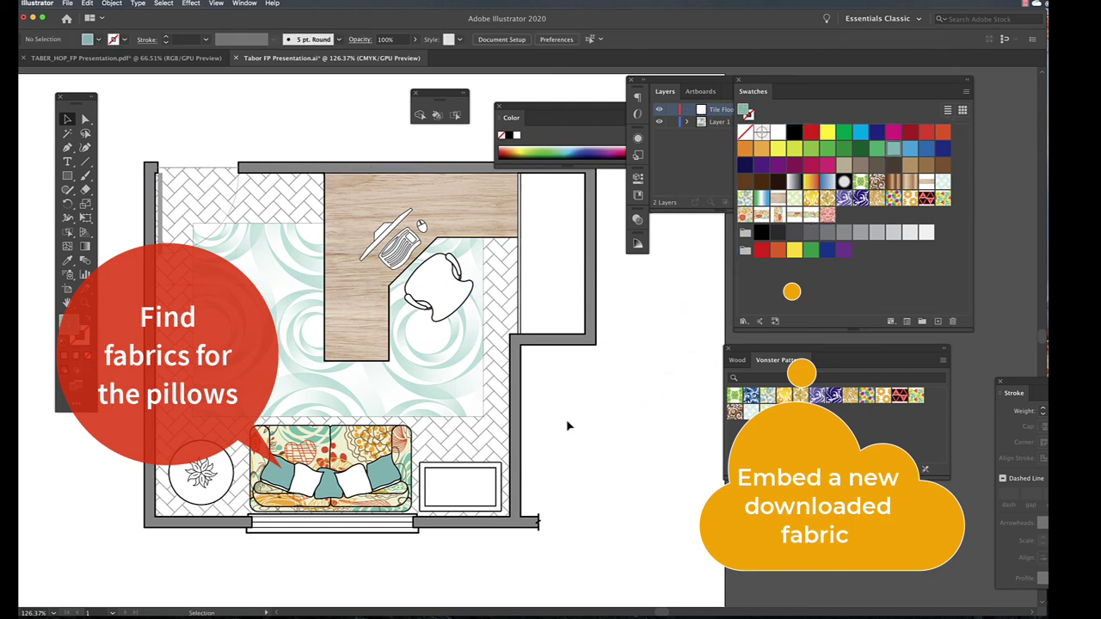
- Fill the two remaining white pillows on the sofa with the red floral swatch using Live Paint Selection, then deselect
left_click(455, 115)
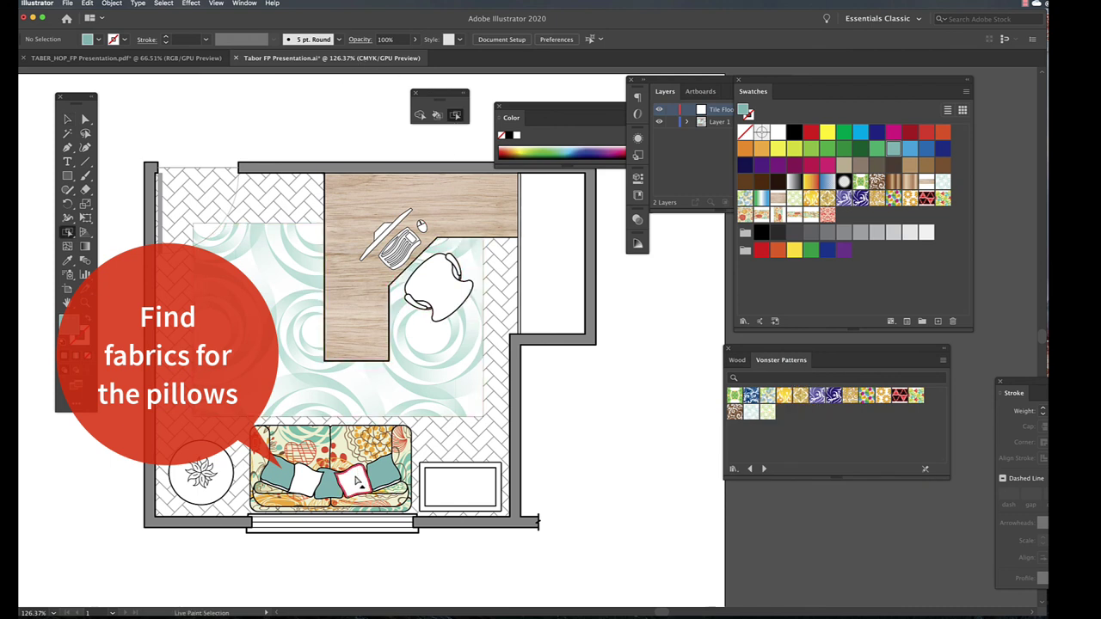
left_click(354, 480)
left_click(306, 476, "shift")
left_click(827, 215)
left_click(67, 119)
left_click(158, 128)
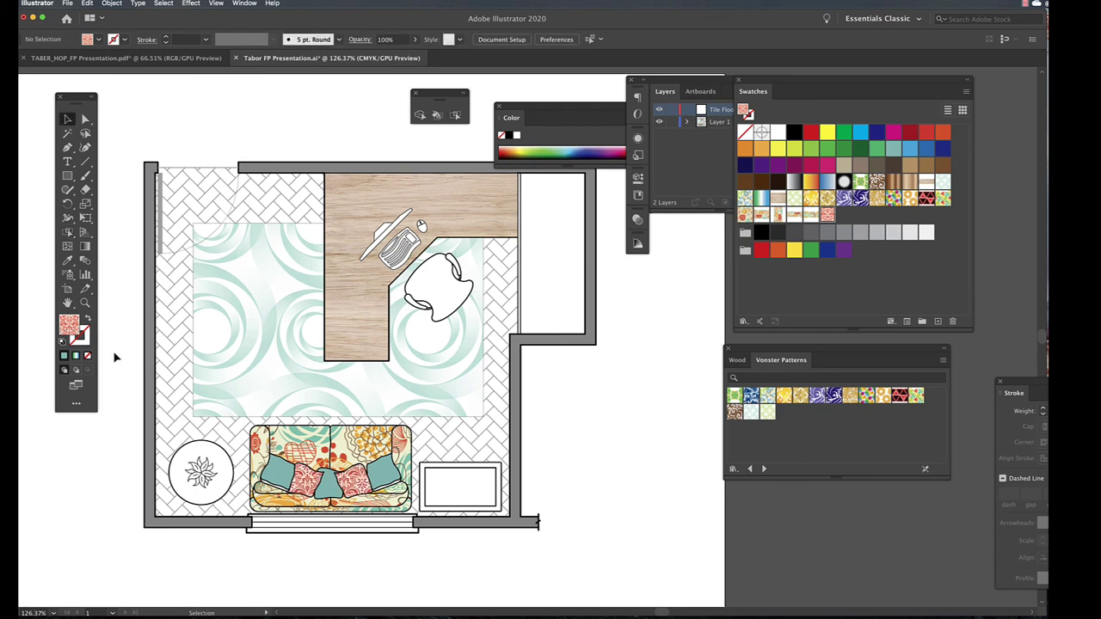
- Fill the thin white strips along the lower edges of the two outer pillows with the pillows' teal, sampled with the Eyedropper
left_click(85, 302)
left_click(359, 501)
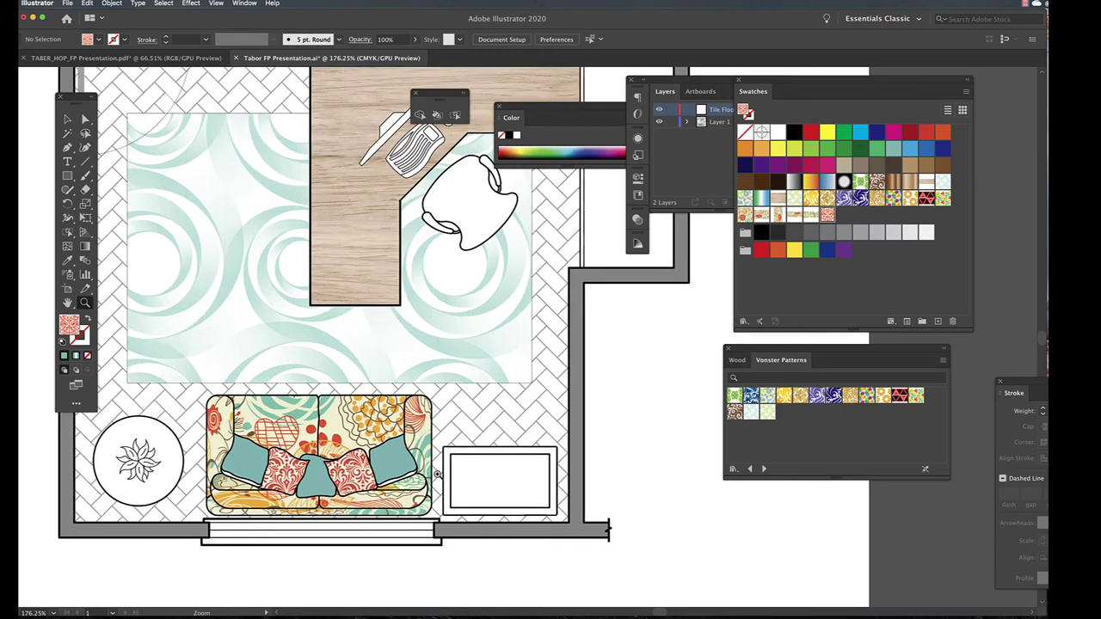
left_click_drag(434, 477, 482, 471)
left_click_drag(78, 104, 68, 26)
key("shift+l")
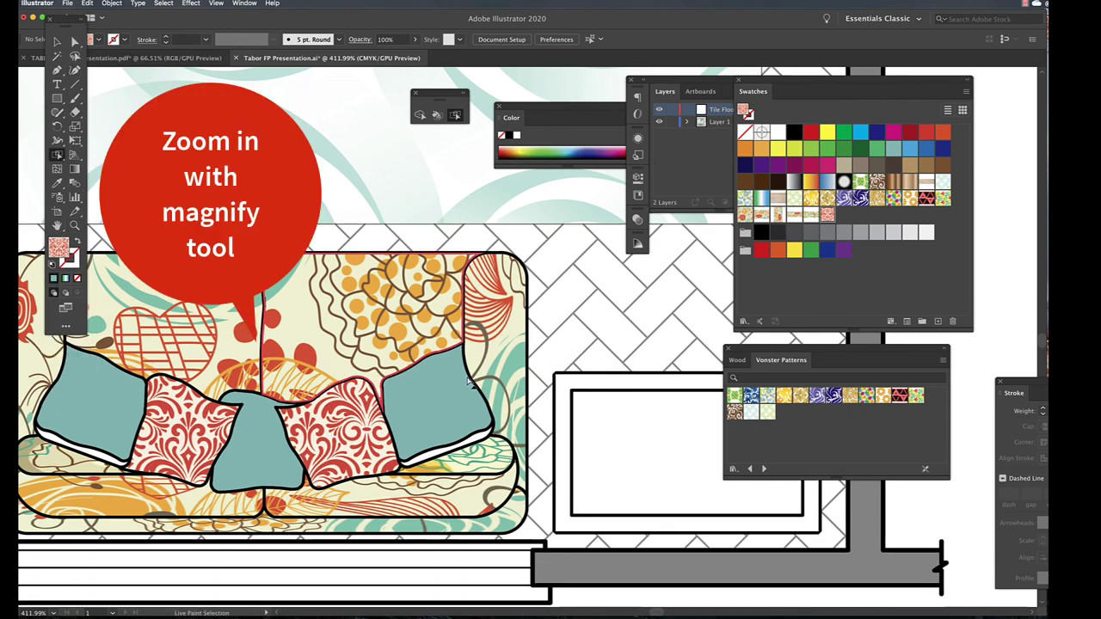
left_click(482, 440)
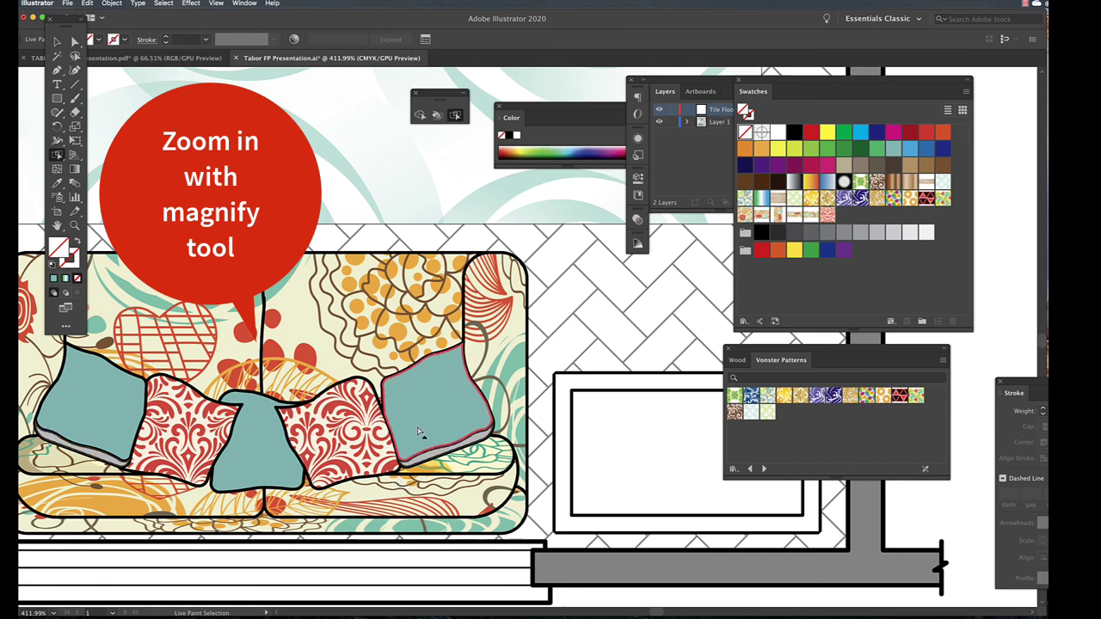
key("i")
left_click(447, 404)
key("super+shift+a")
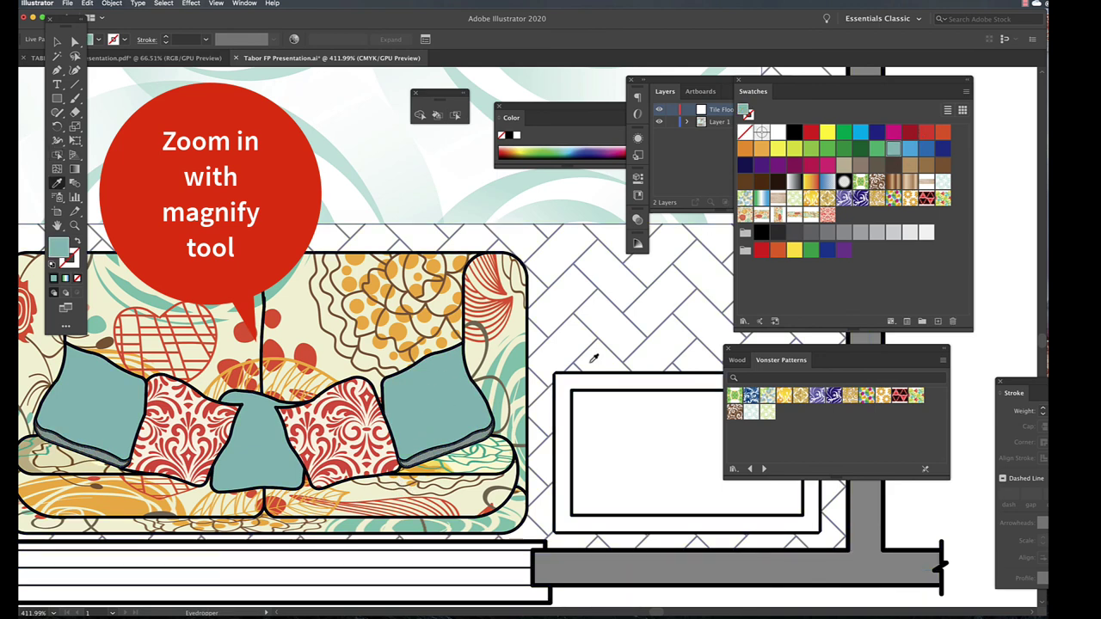
- Lighten the fill of the outer pillows' lower strips to AFEFEC, then deselect
double_click(58, 248)
left_click(490, 264)
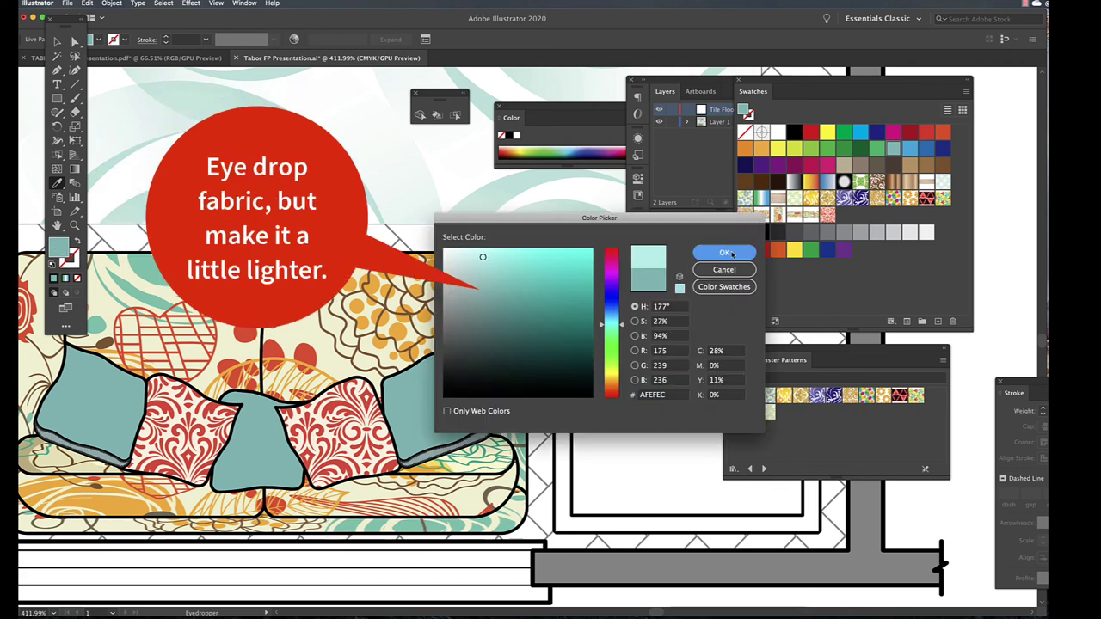
left_click(727, 252)
left_click(57, 42)
left_click(364, 158)
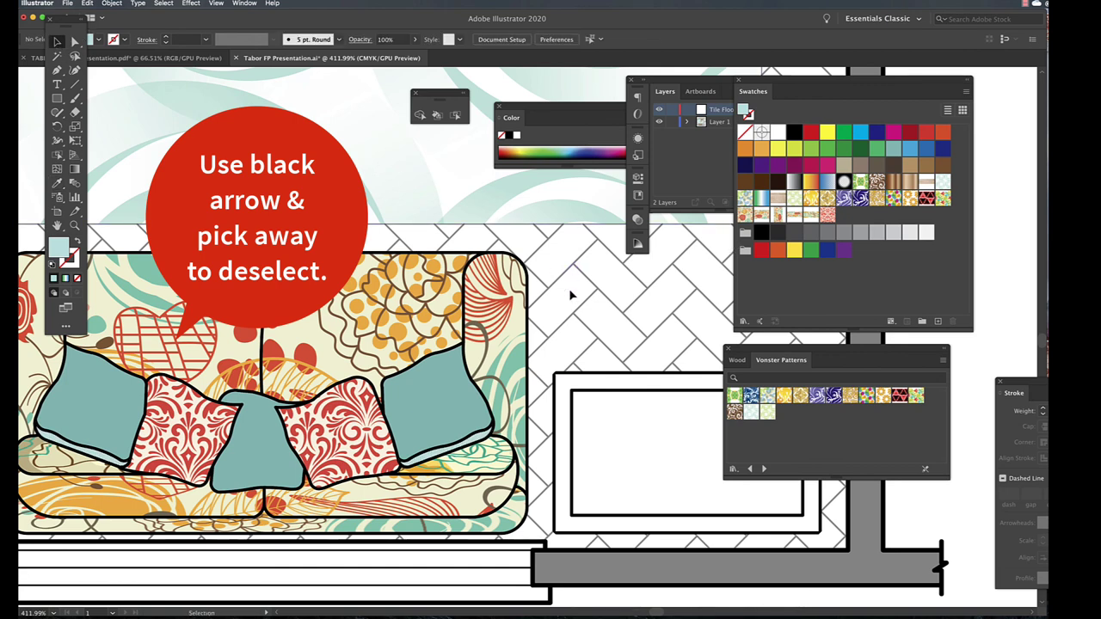
- Fill the round side table around the plant with the light wood swatch using Live Paint Selection, then deselect
key("super+0")
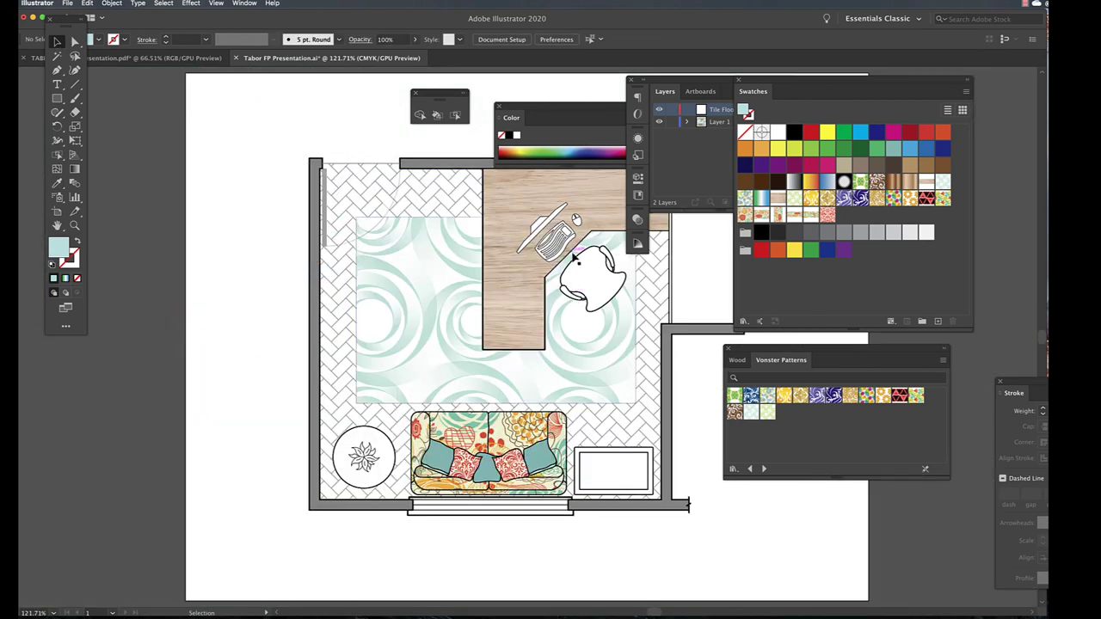
left_click_drag(597, 366, 423, 373)
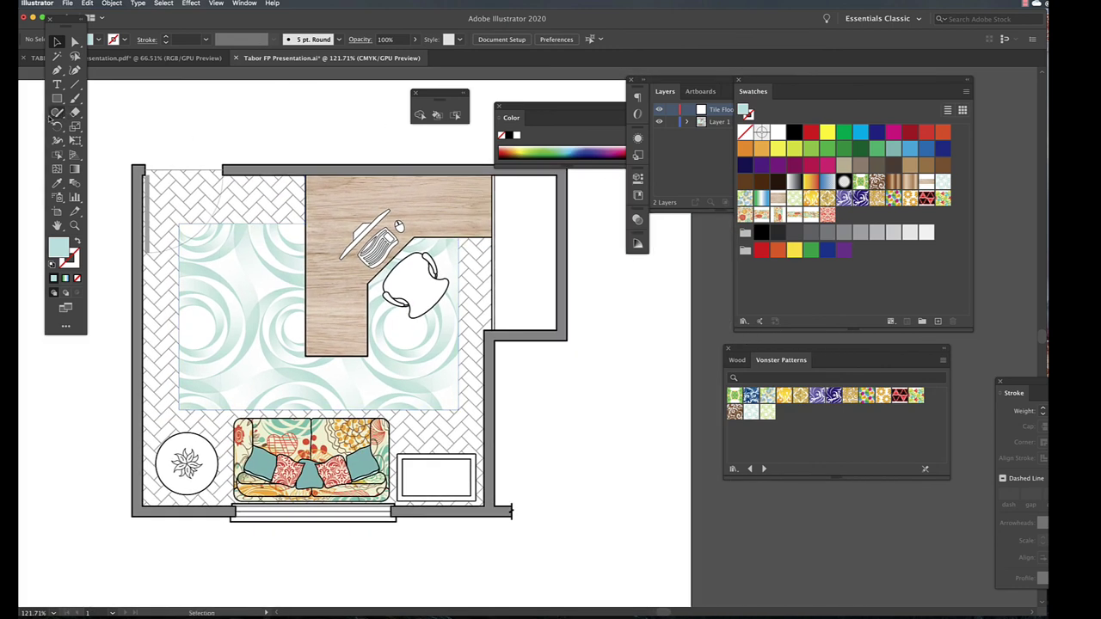
left_click(455, 114)
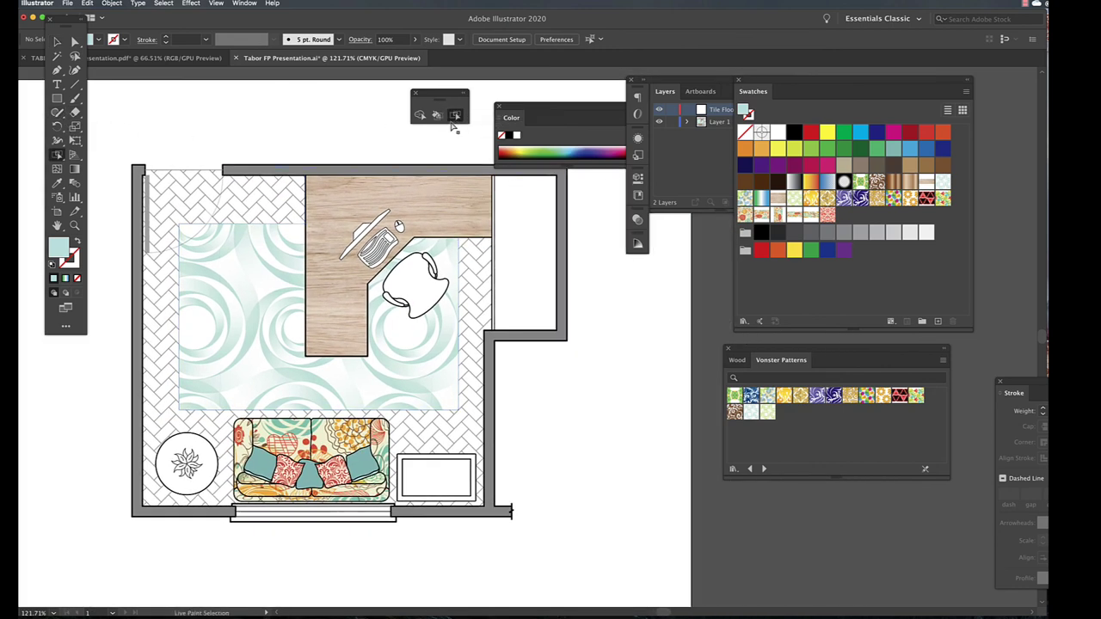
left_click(185, 445)
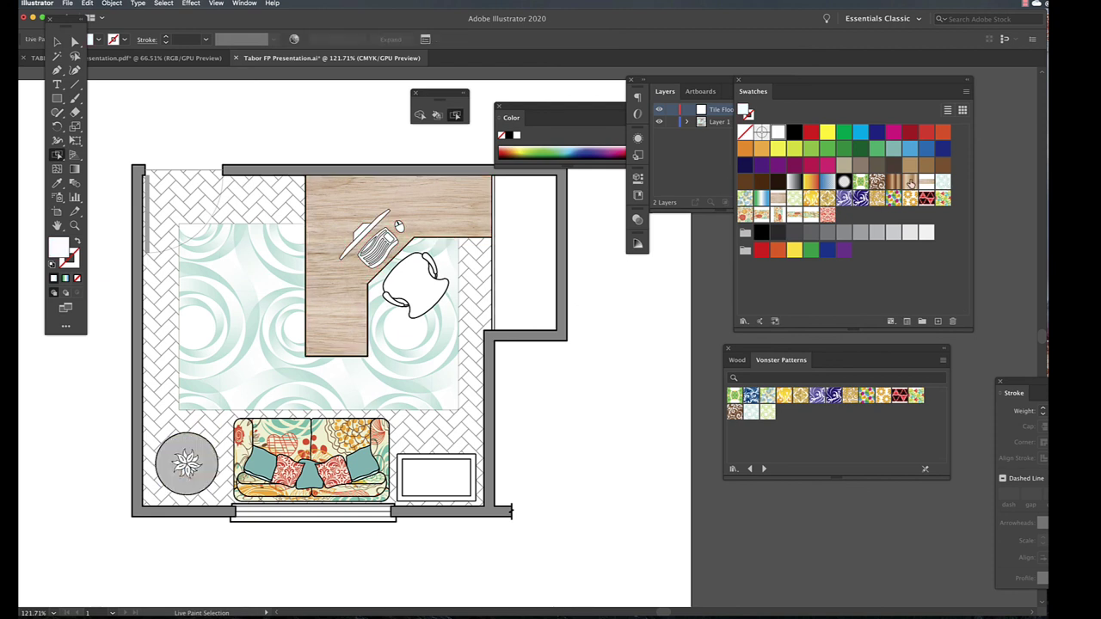
left_click(774, 203)
left_click(57, 41)
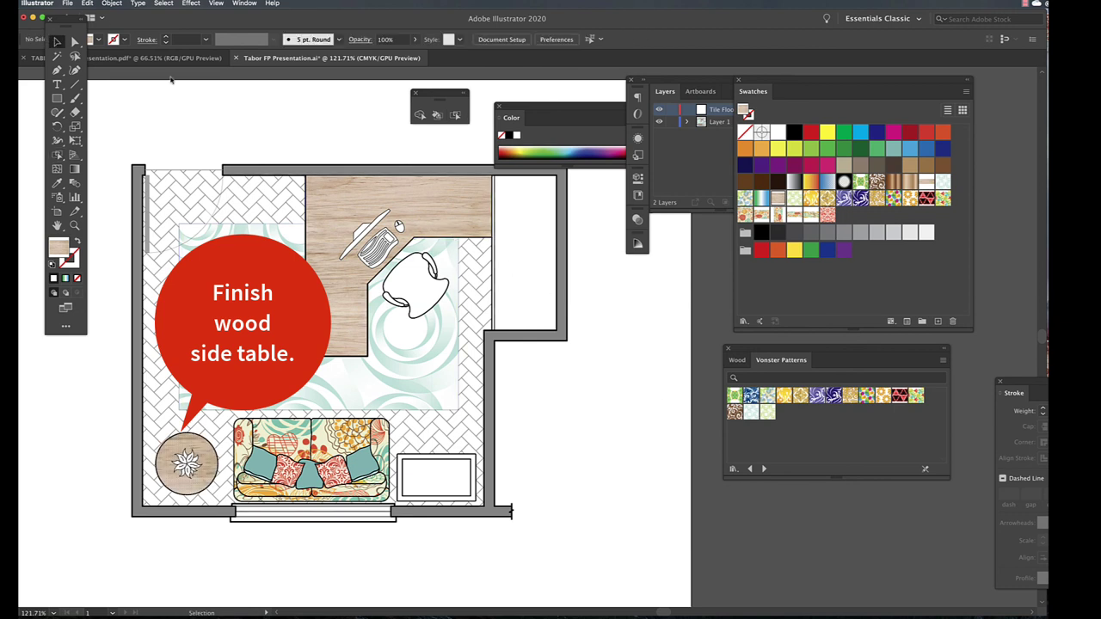
- Fill the outer border of the rectangular side table with the light wood swatch using Live Paint Selection, then deselect
left_click(456, 114)
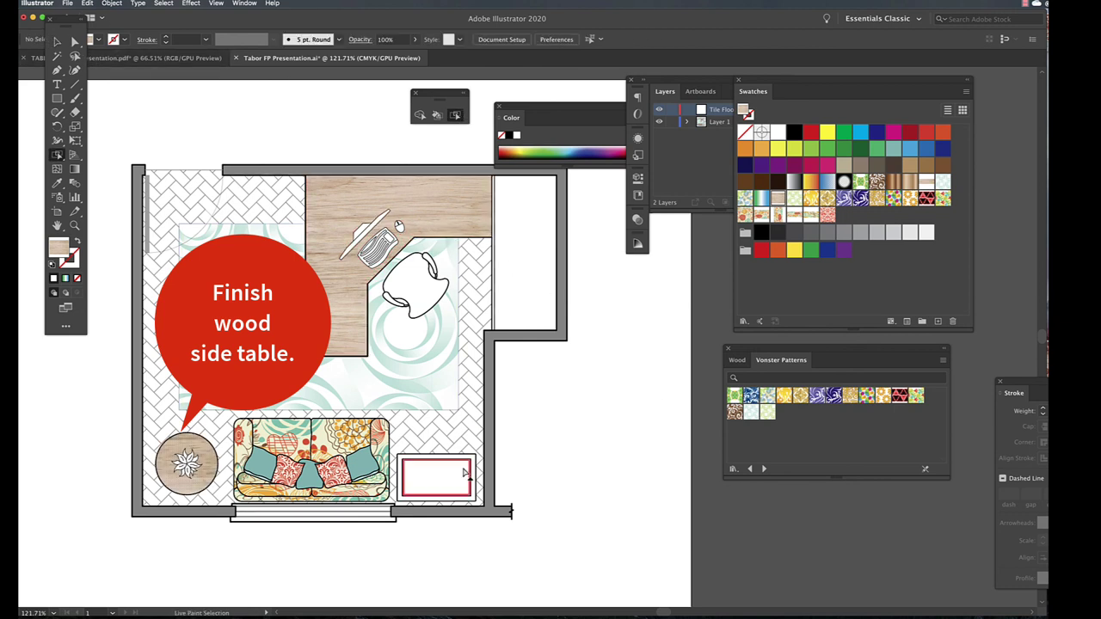
left_click(474, 466)
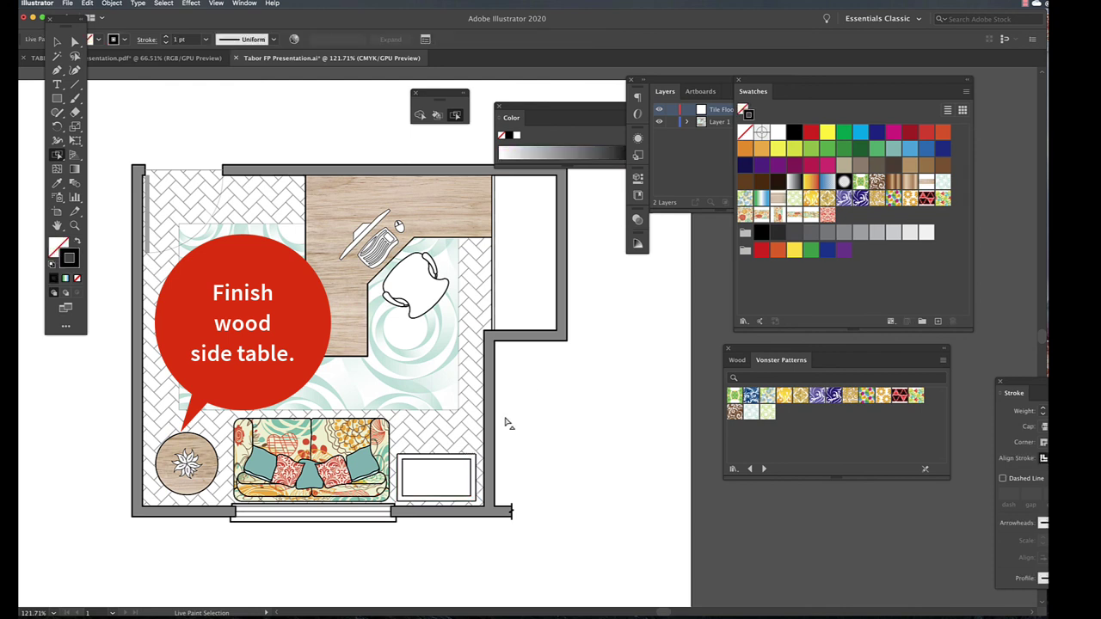
key("z")
left_click_drag(440, 462, 451, 341)
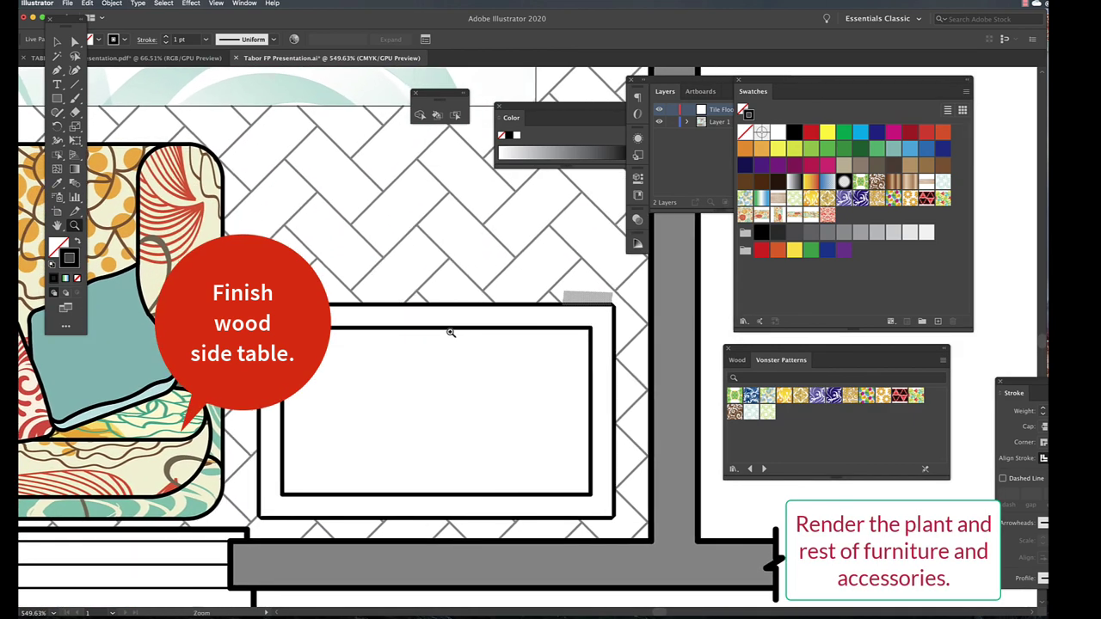
key("v")
key("shift+l")
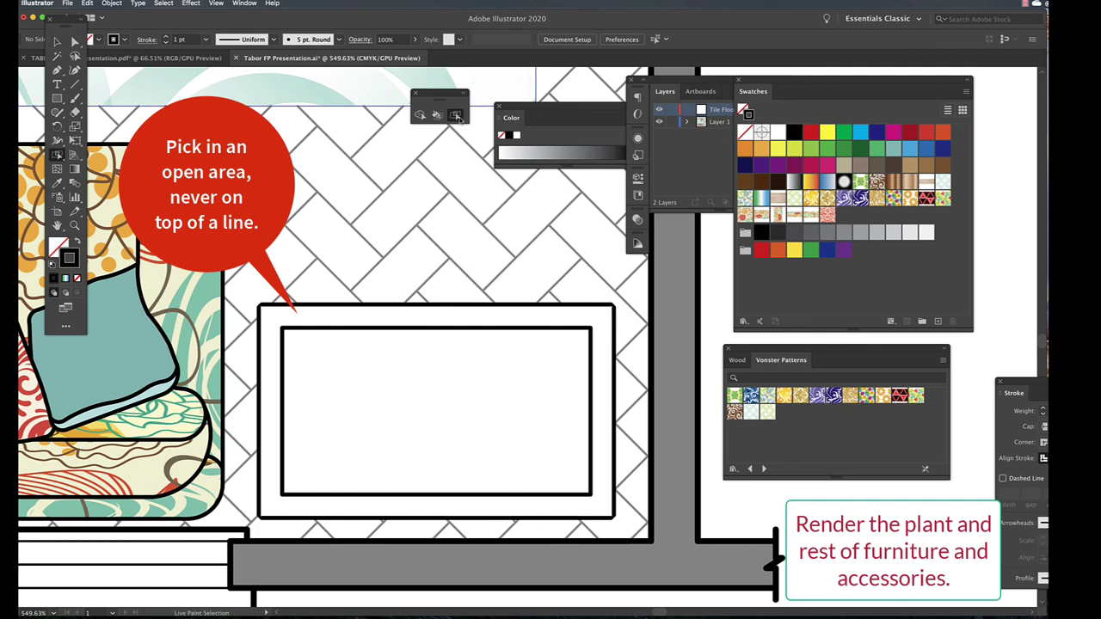
left_click(516, 320)
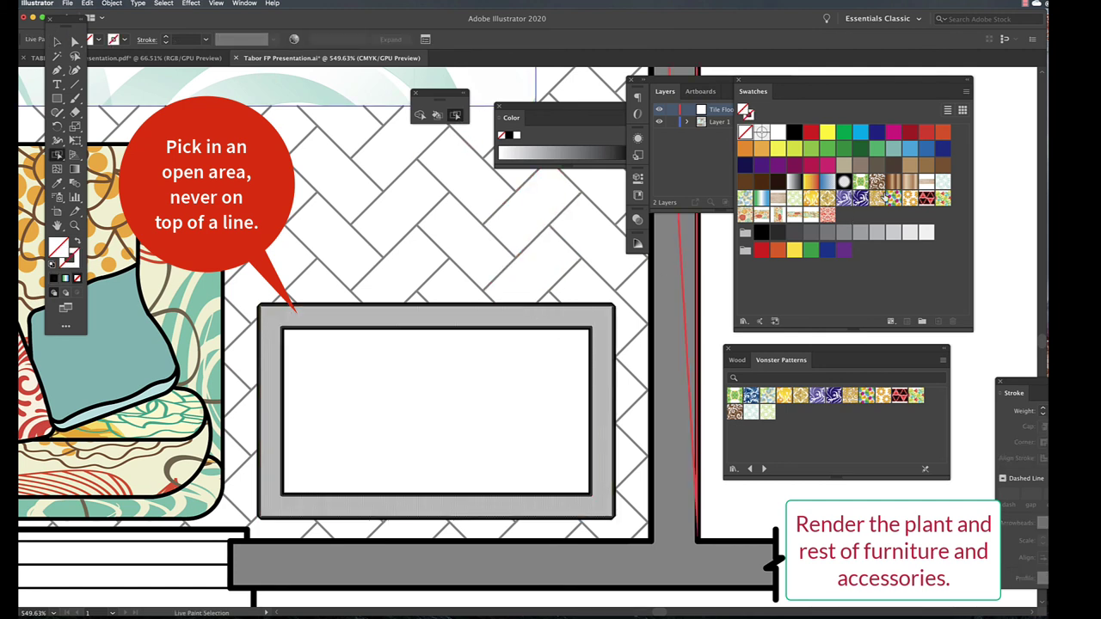
left_click(779, 200)
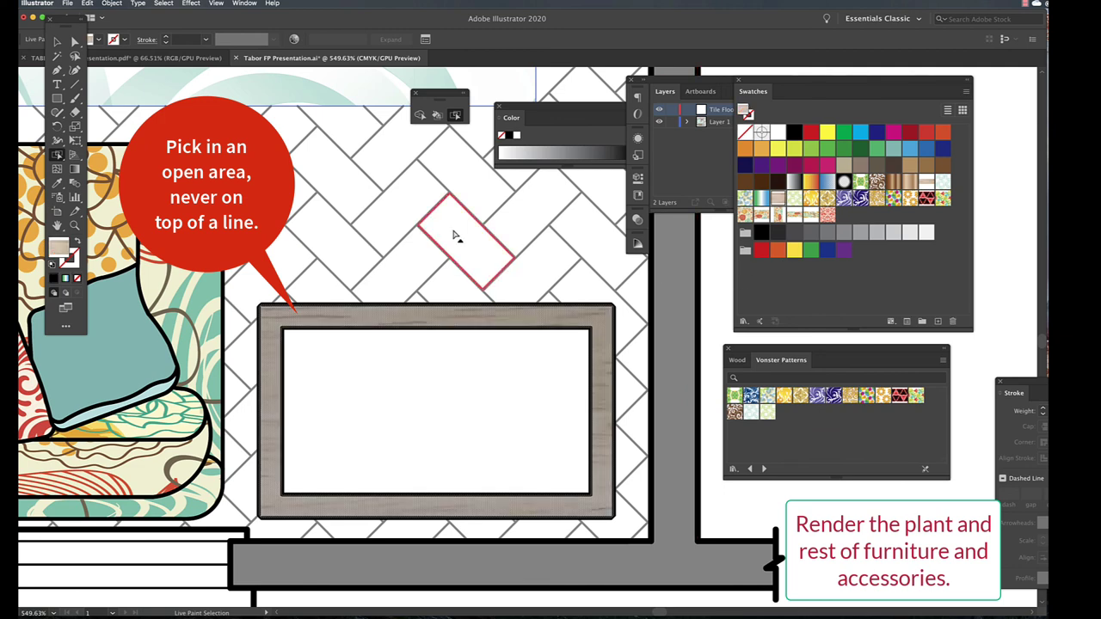
key("v")
left_click(459, 257)
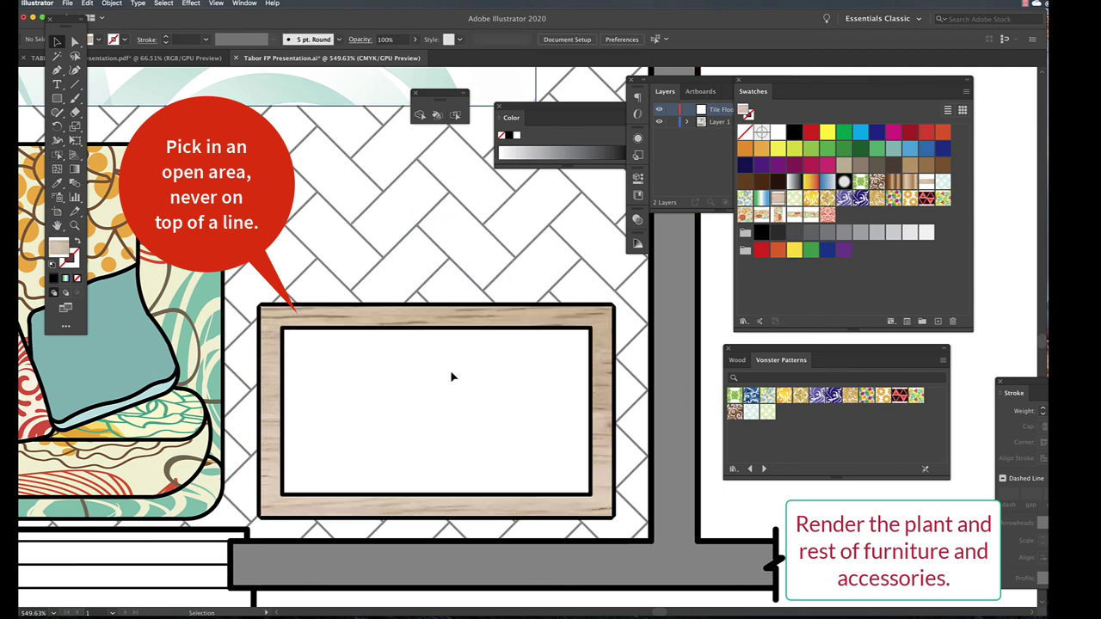
- Place a copy of the light wood swatch on the artboard, rotate it 90 degrees, save it as a new swatch and delete the copy
key("super+0")
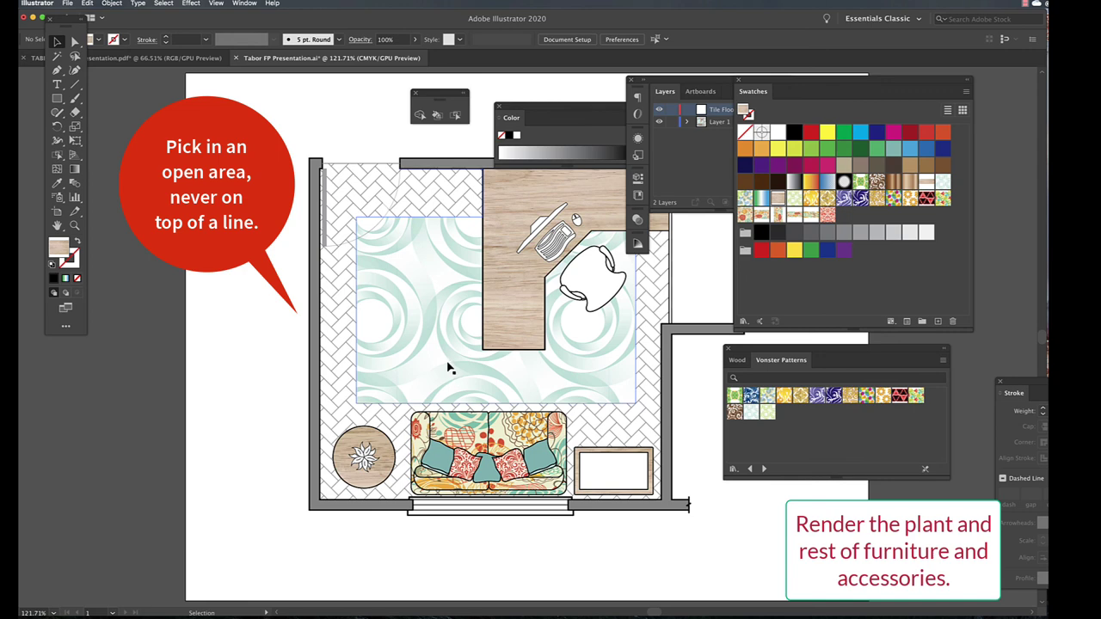
left_click_drag(703, 445, 510, 446)
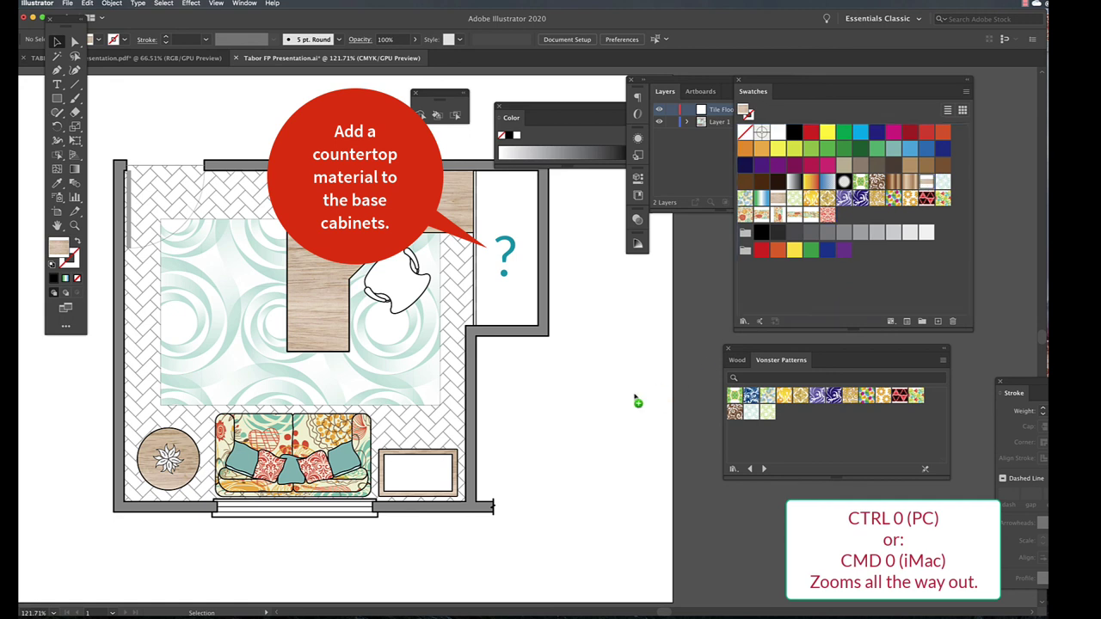
key("ctrl+v")
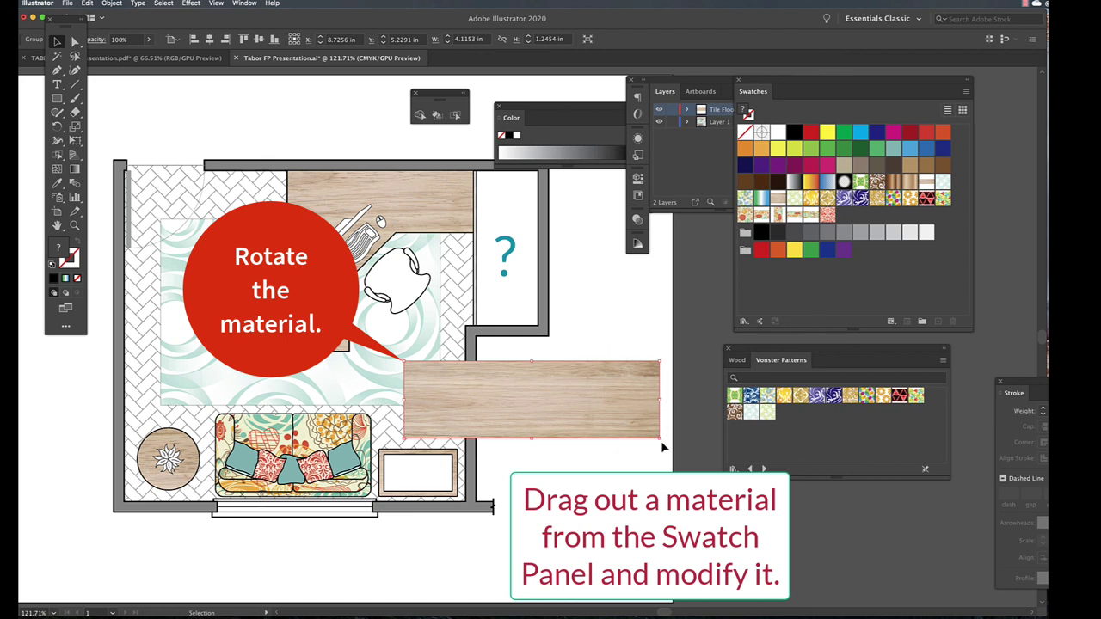
left_click_drag(662, 439, 576, 307)
left_click_drag(526, 443, 859, 223)
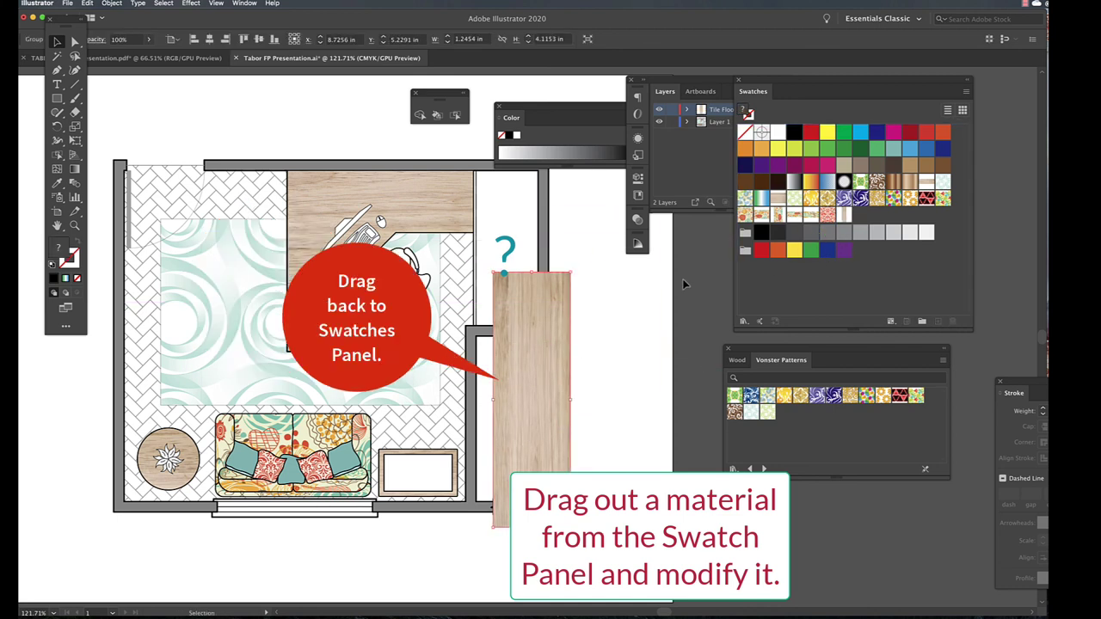
key("Delete")
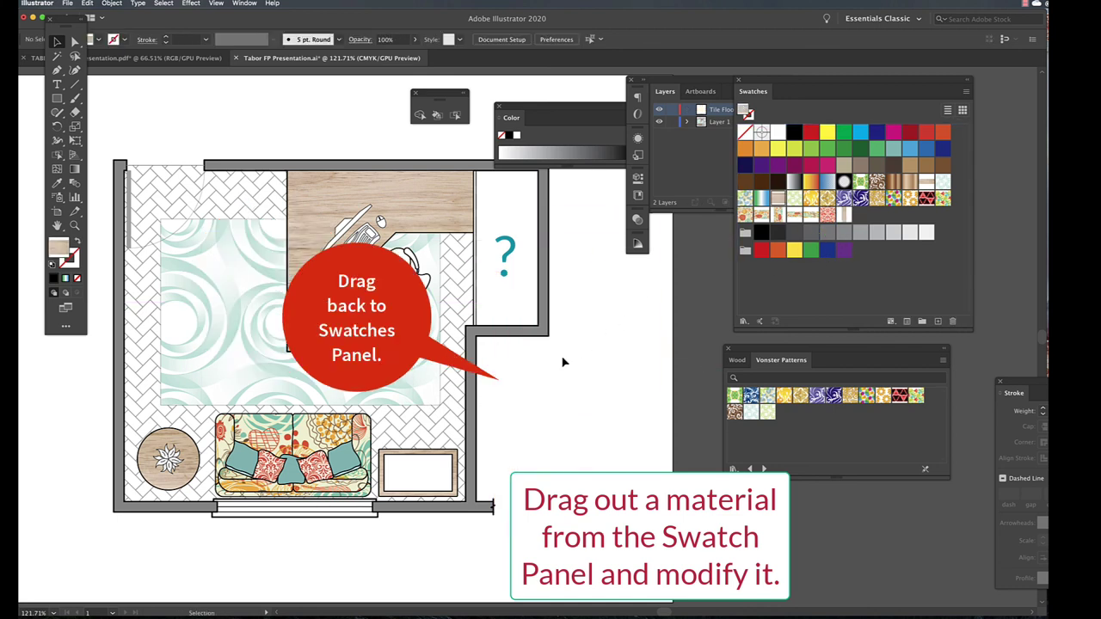
- Fill the base cabinet countertop beside the desk with the rotated wood swatch using the Live Paint Bucket
left_click(778, 214)
left_click(437, 114)
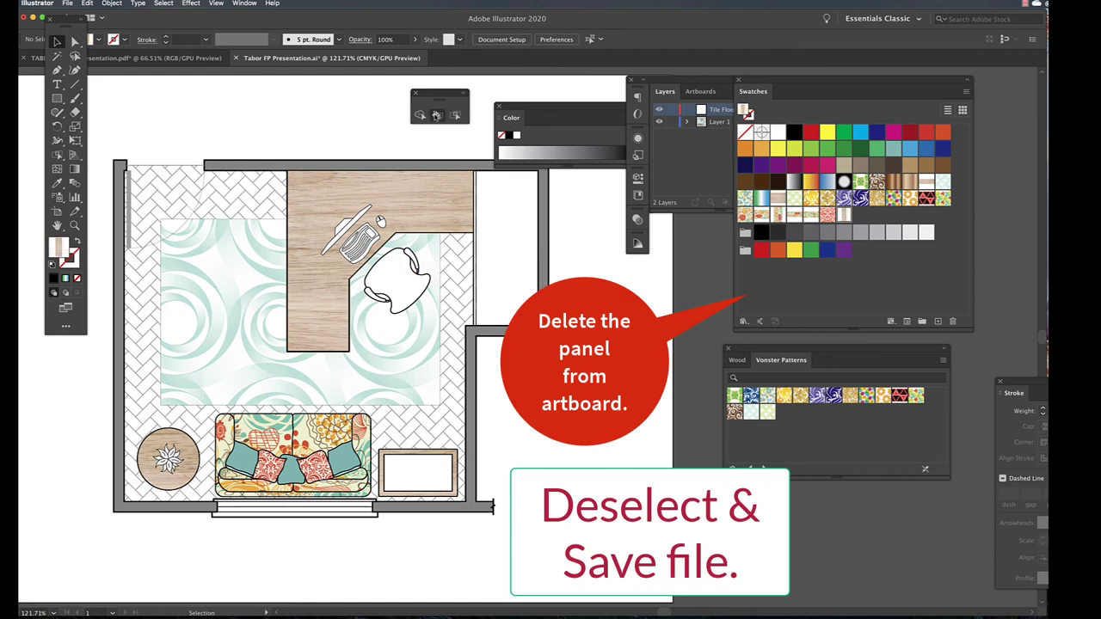
left_click(501, 241)
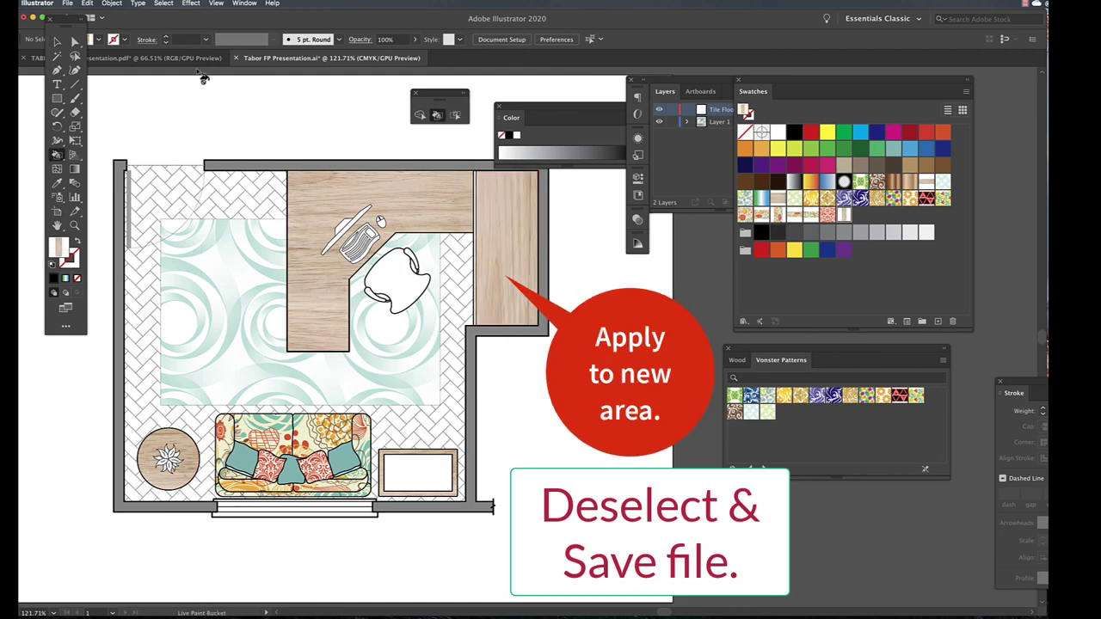
left_click(57, 41)
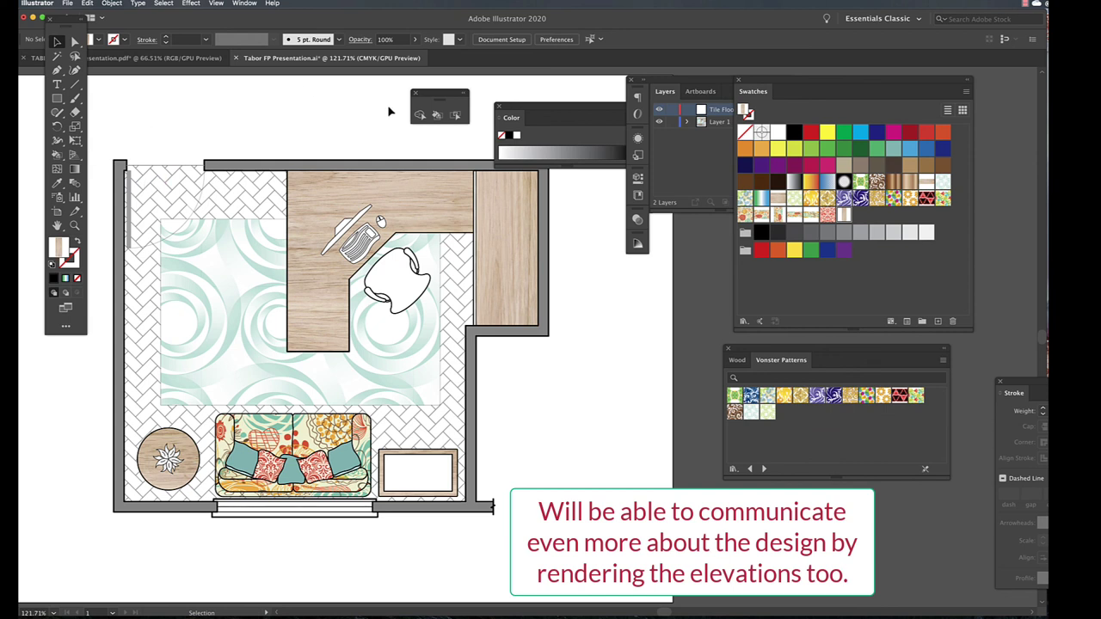
left_click(455, 114)
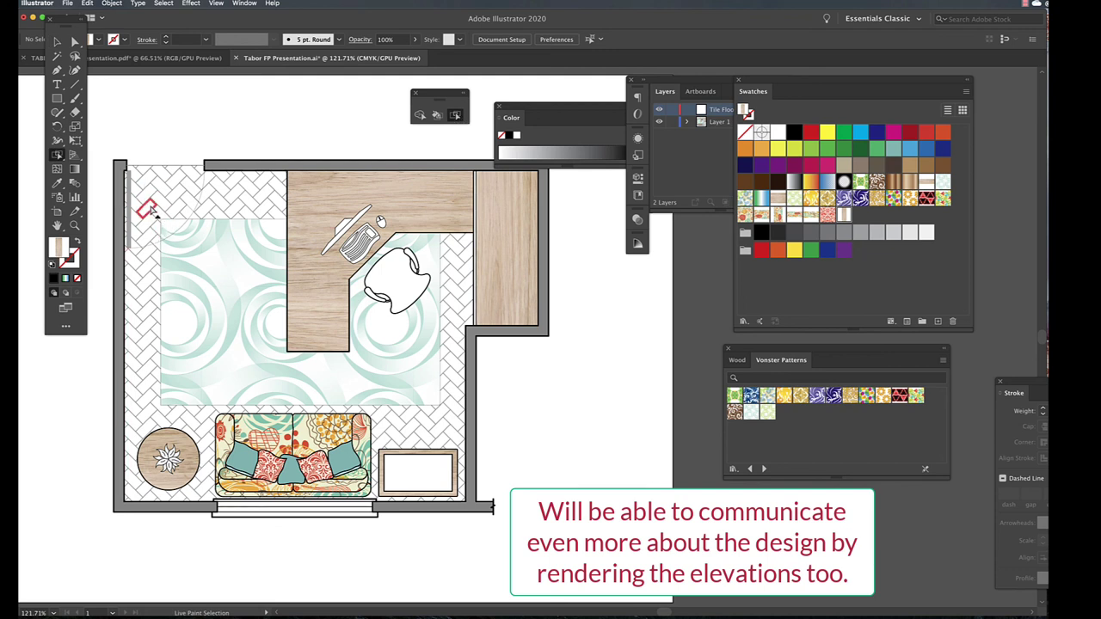
scroll(148, 210, "up", 3)
scroll(148, 210, "left", 3)
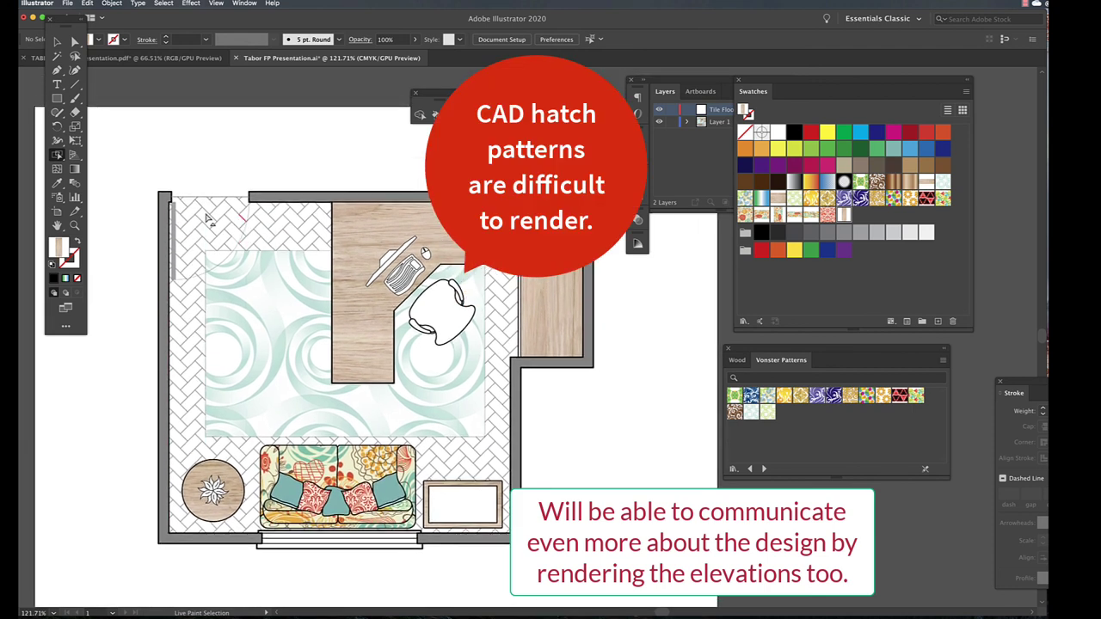
scroll(228, 218, "up", 2)
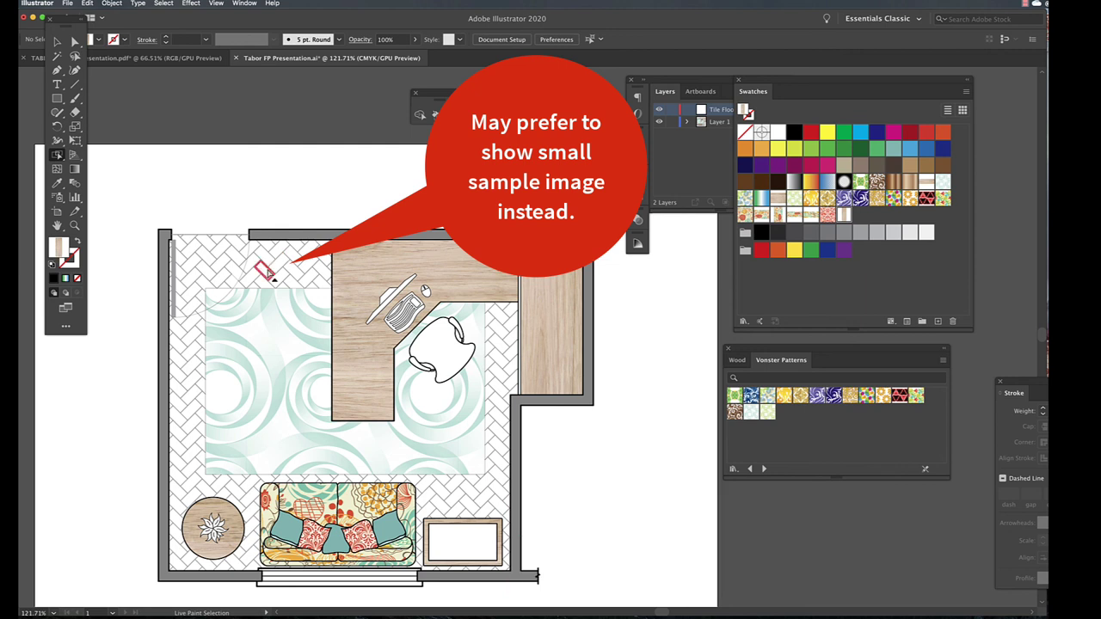
left_click(57, 41)
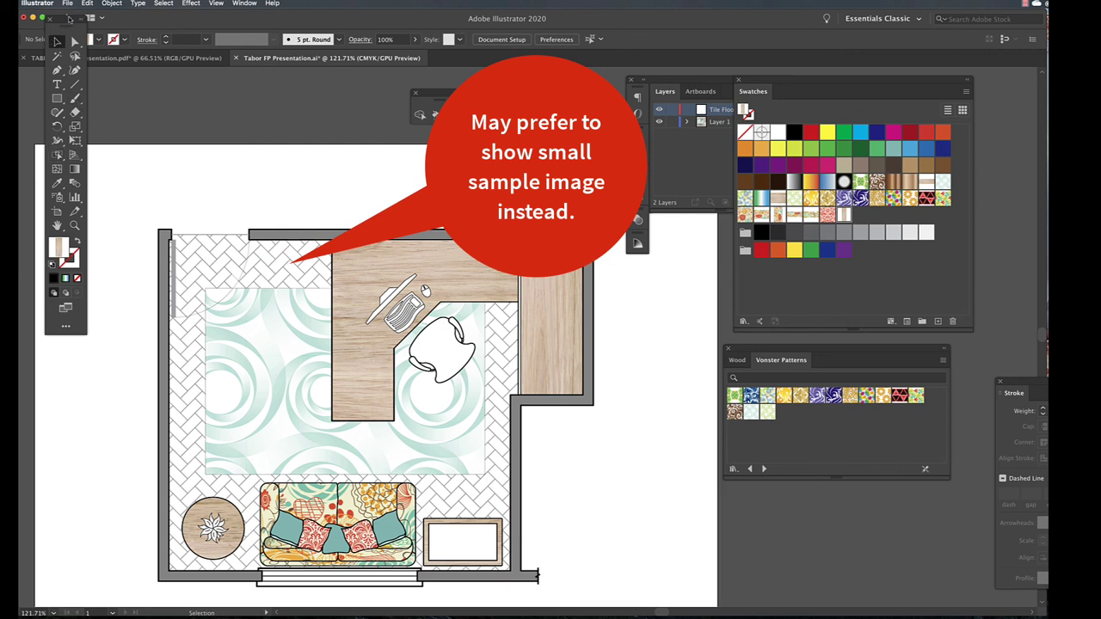
- Move the floating tools panel lower, clear of the menu bar, and save the Illustrator document
left_click_drag(64, 25, 71, 181)
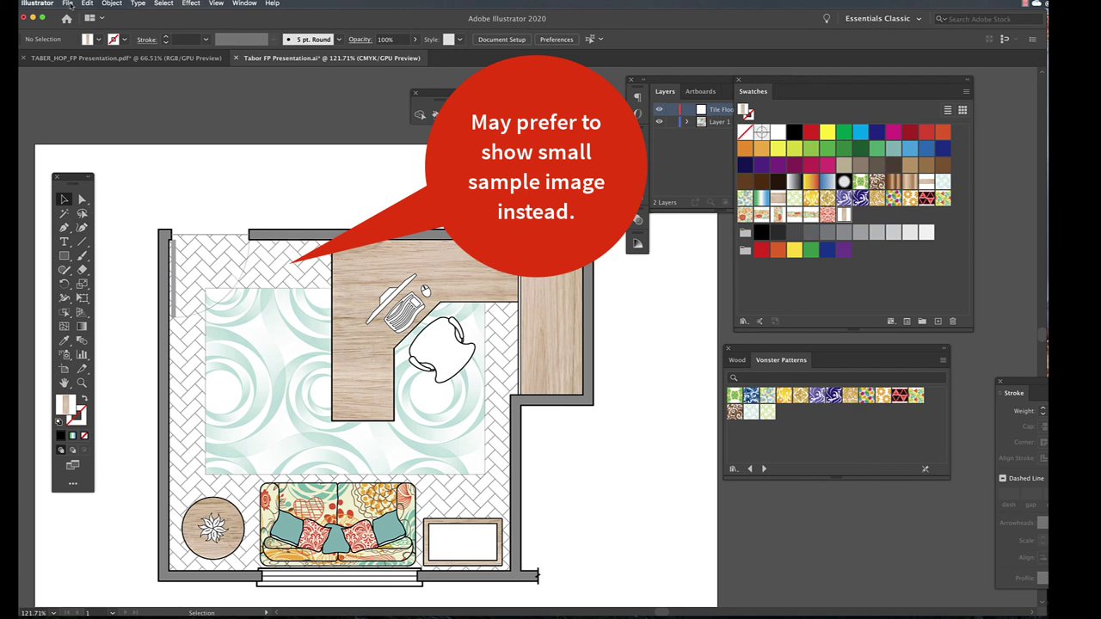
left_click(68, 4)
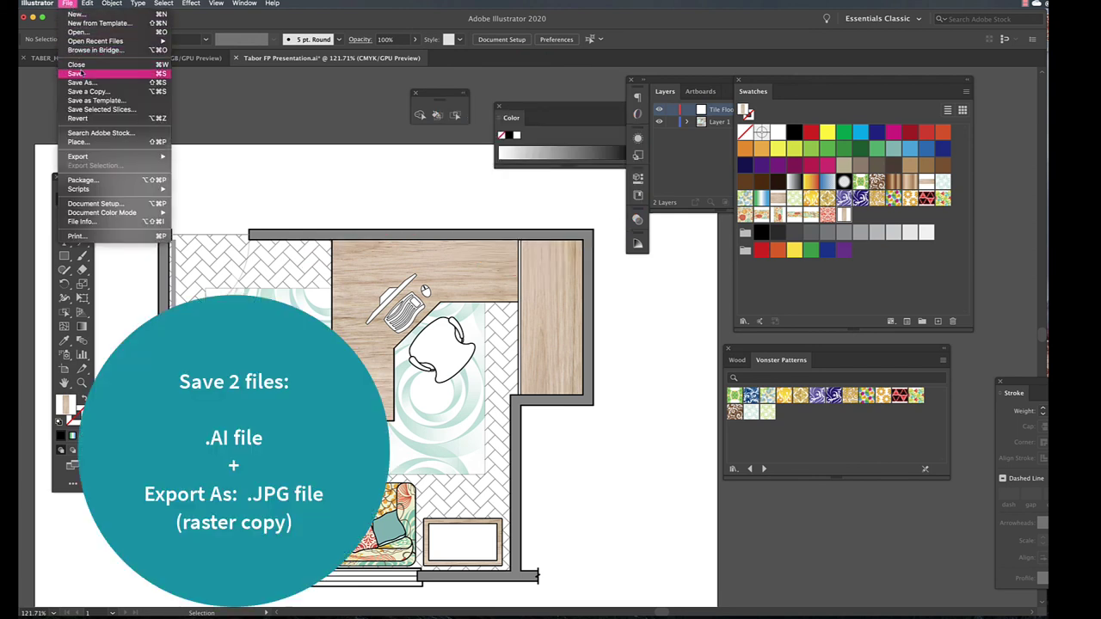
left_click(80, 73)
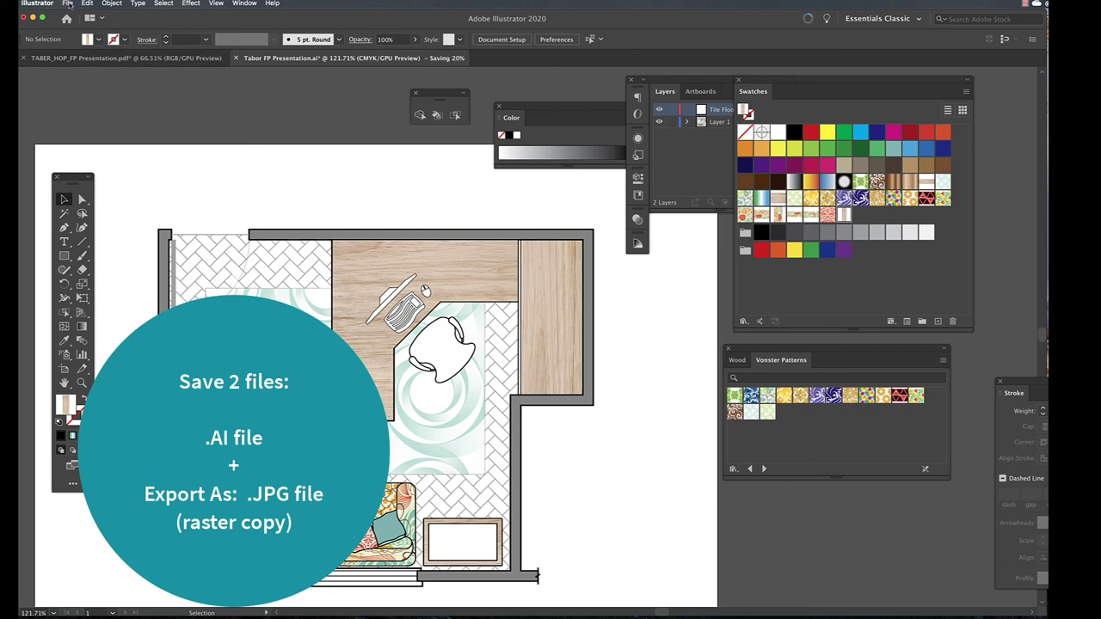
- Export the floor plan to the Desktop as a JPEG, replacing the existing file, using CMYK, quality 8 (Maximum) and High (300 ppi)
left_click(68, 4)
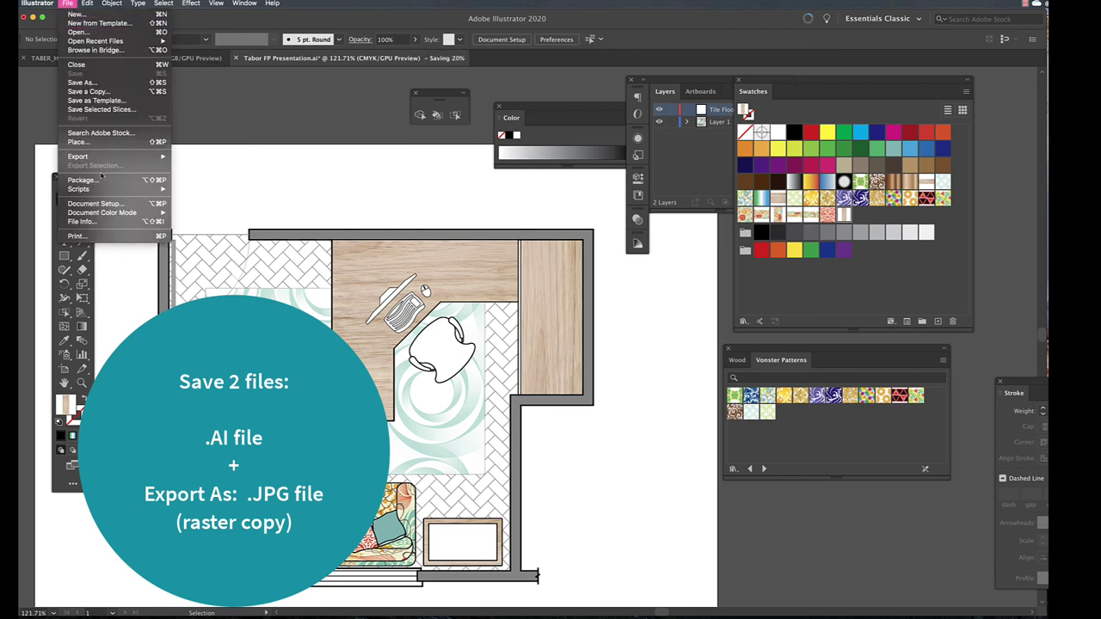
mouse_move(104, 157)
left_click(224, 170)
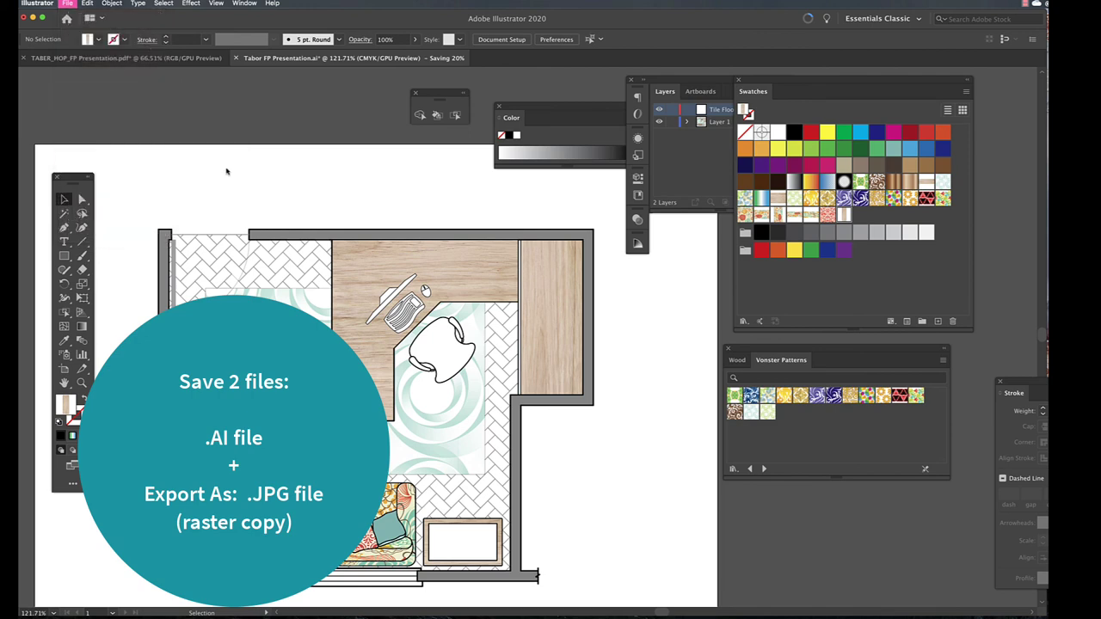
left_click(662, 293)
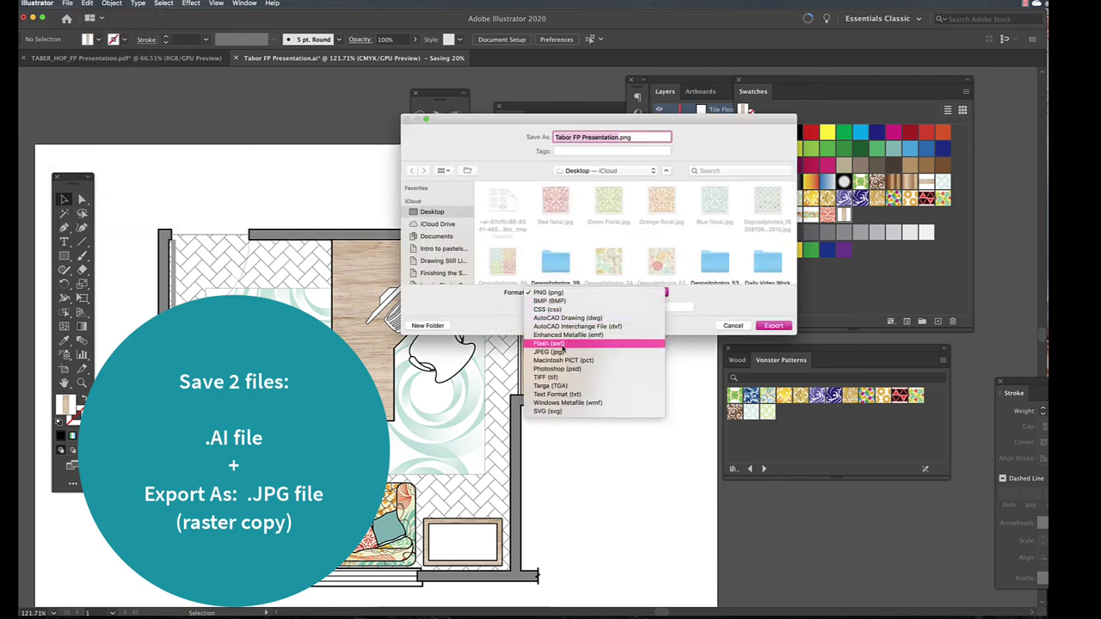
left_click(549, 352)
left_click(775, 326)
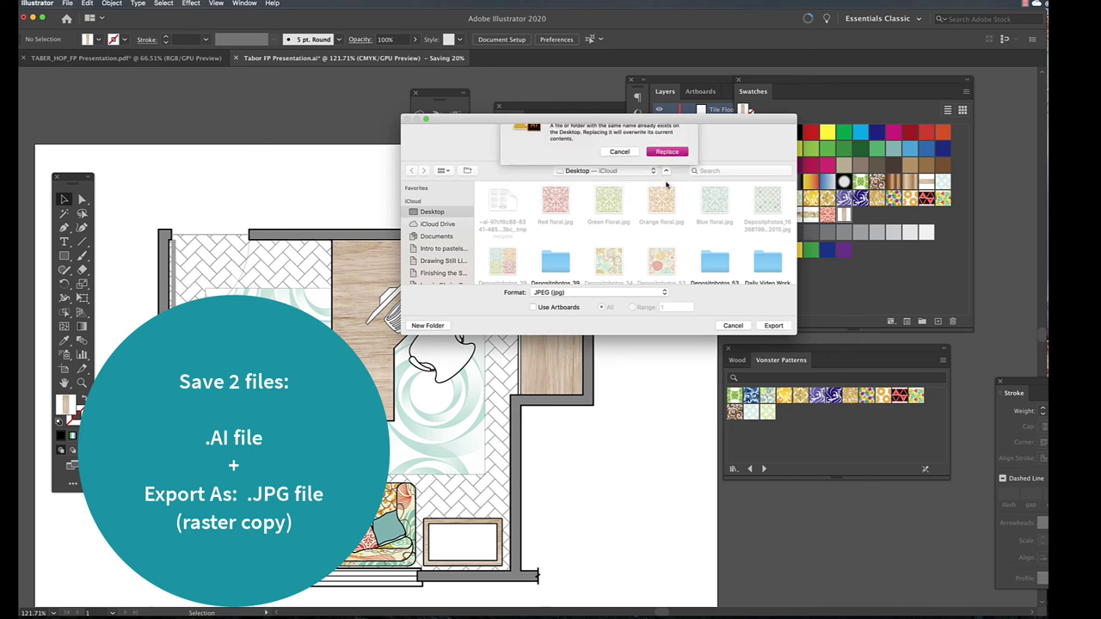
left_click(668, 168)
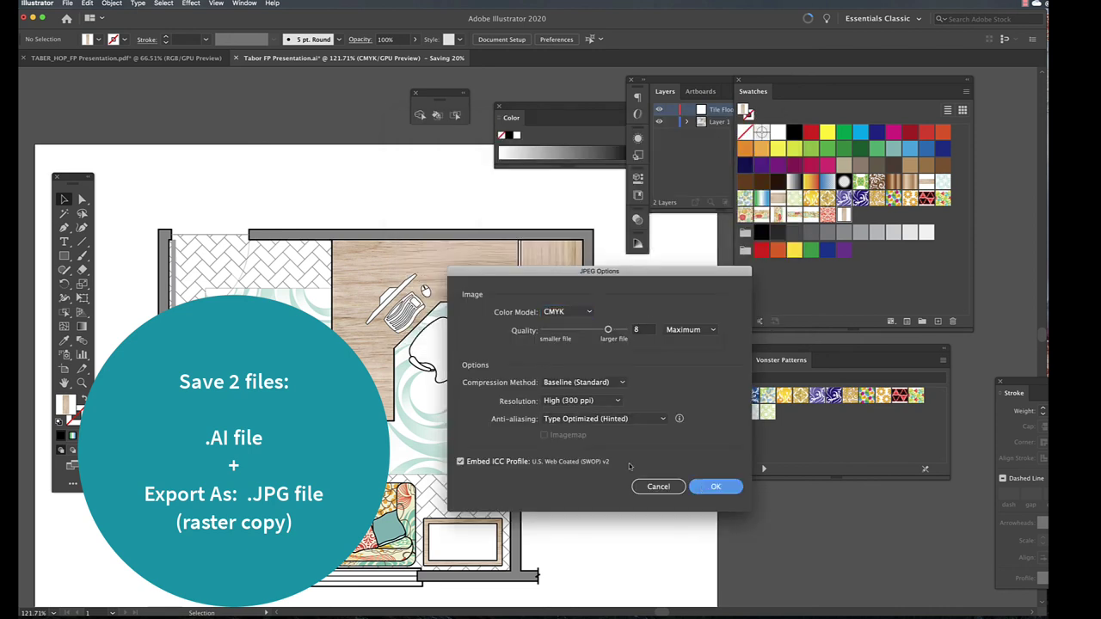
key("Return")
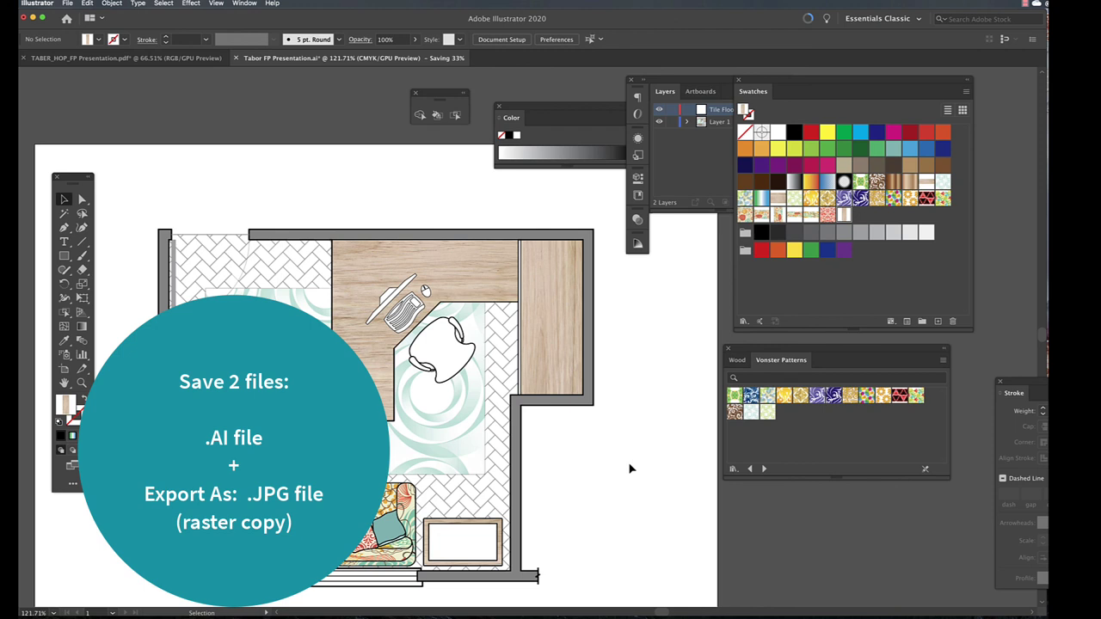